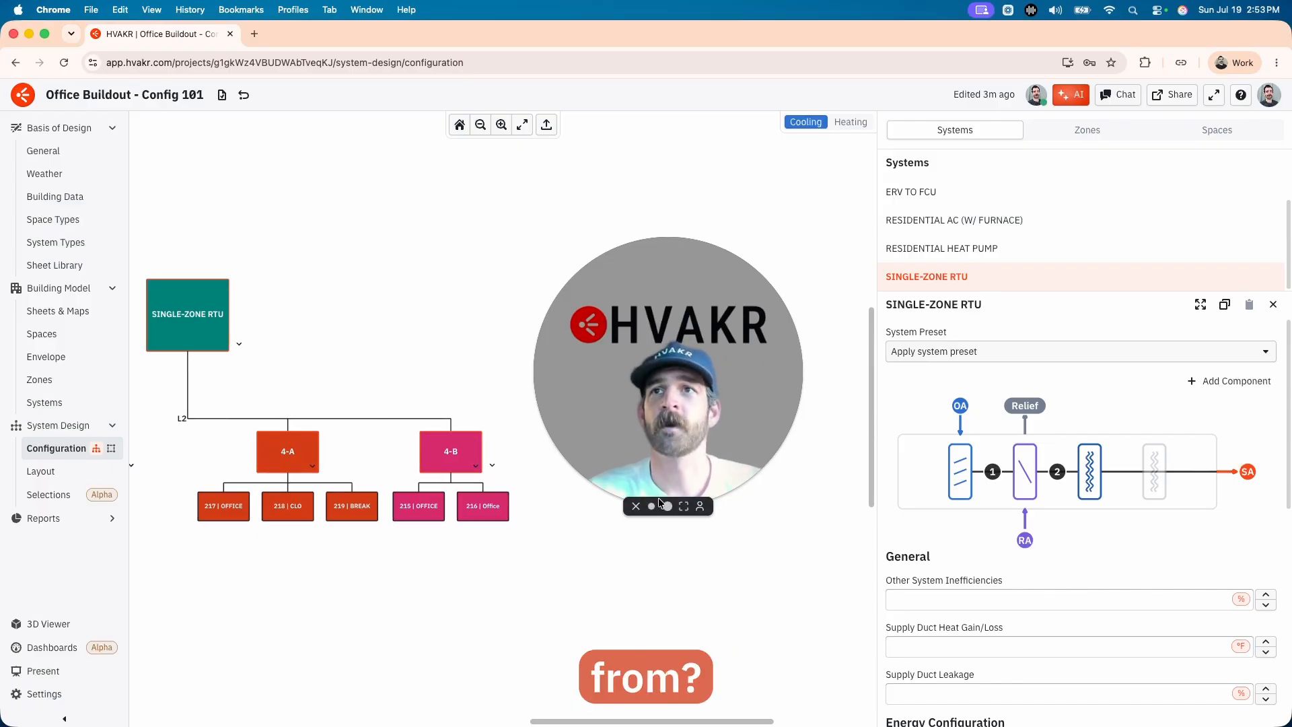
# Create a new system in the building model and name it SYSTEM A
pyautogui.click(59, 392)
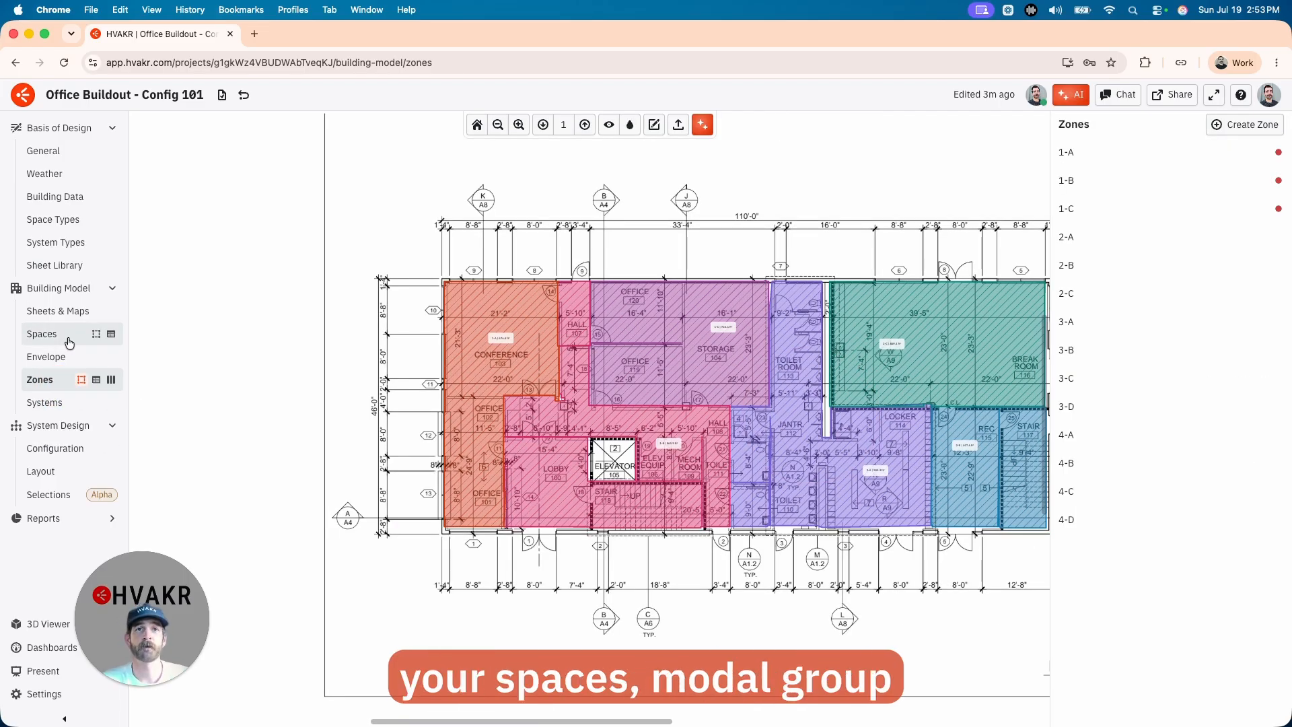
pyautogui.click(61, 400)
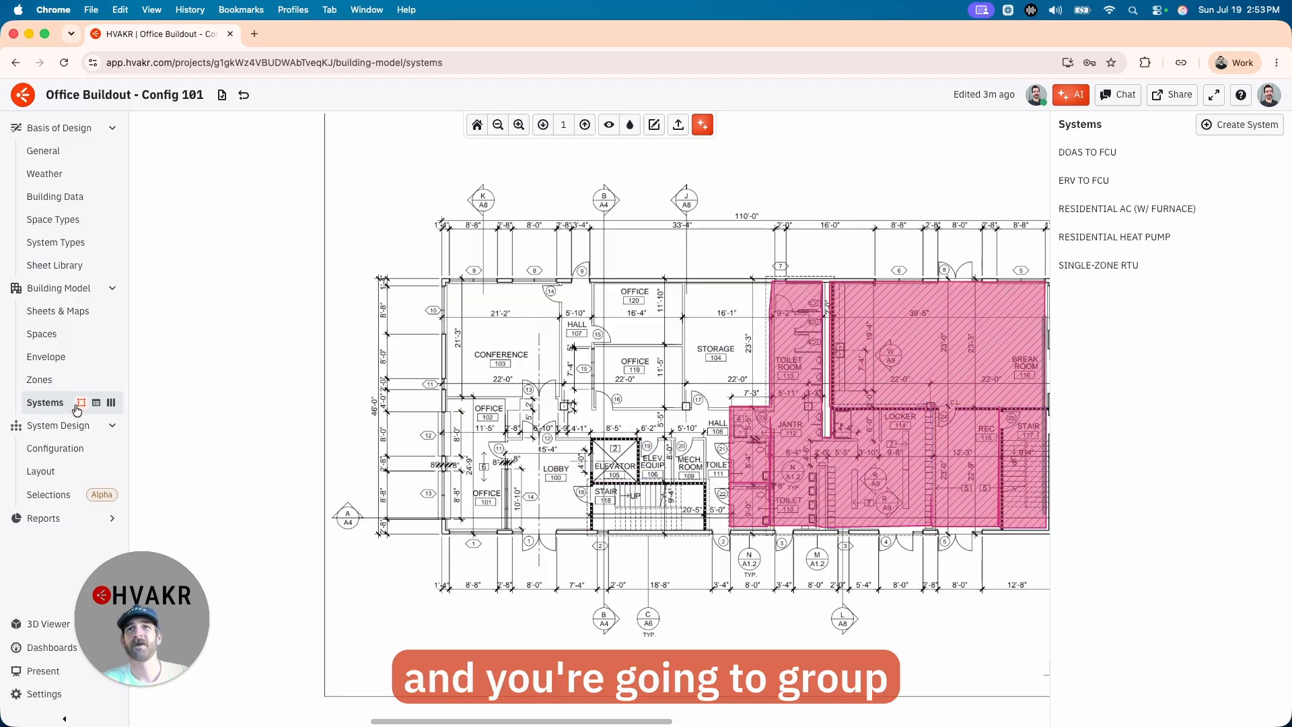
pyautogui.click(1246, 125)
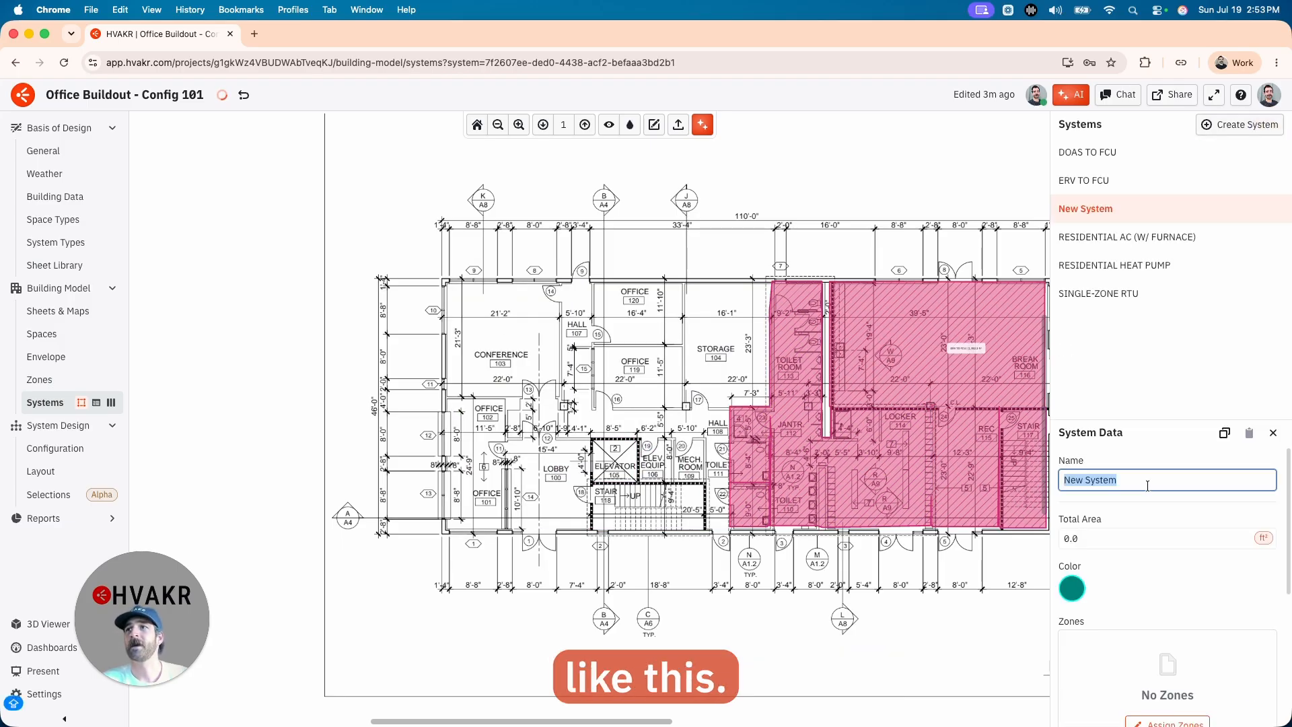
pyautogui.write('SYSTEM')
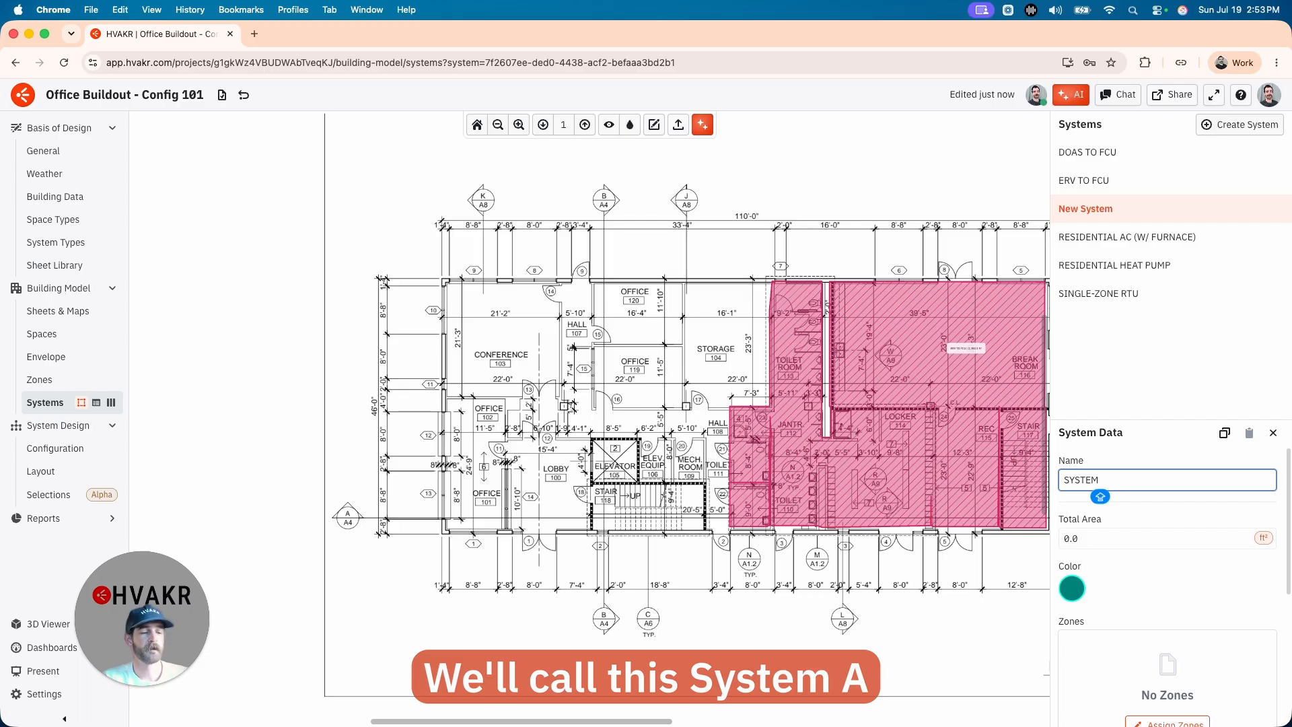
pyautogui.write(' A')
pyautogui.press('Return')
# Assign zones 1-A, 1-B and 1-C on the floor plan to SYSTEM A
pyautogui.click(467, 340)
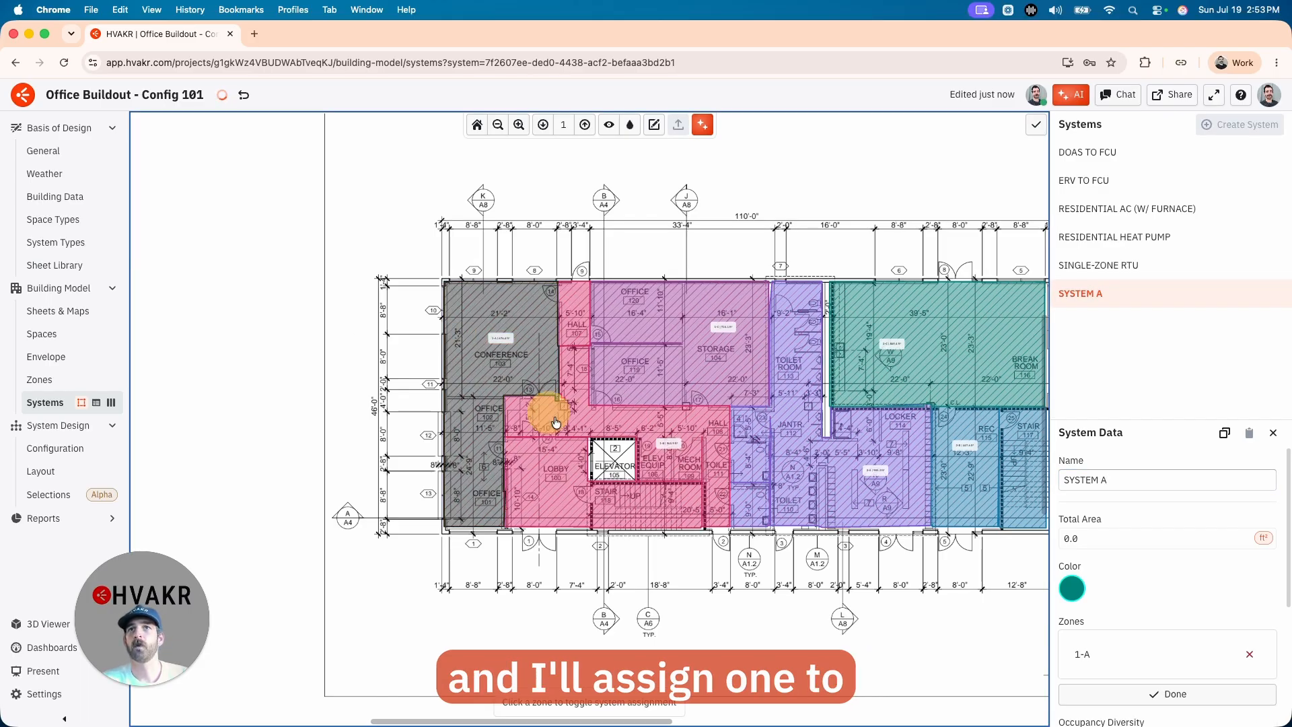
pyautogui.click(539, 407)
pyautogui.click(657, 361)
pyautogui.click(360, 307)
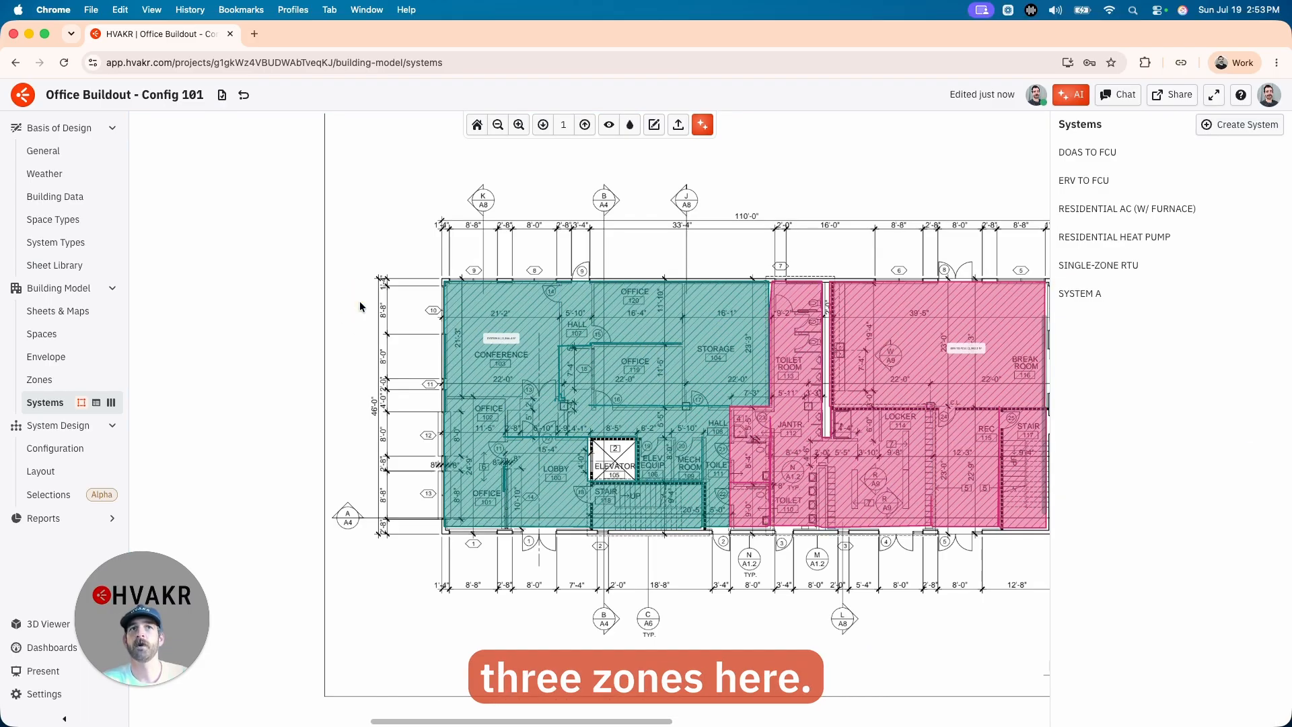
# View SYSTEM A in the system design configuration diagram and expand zone 1-A to examine the spaces it serves
pyautogui.click(57, 448)
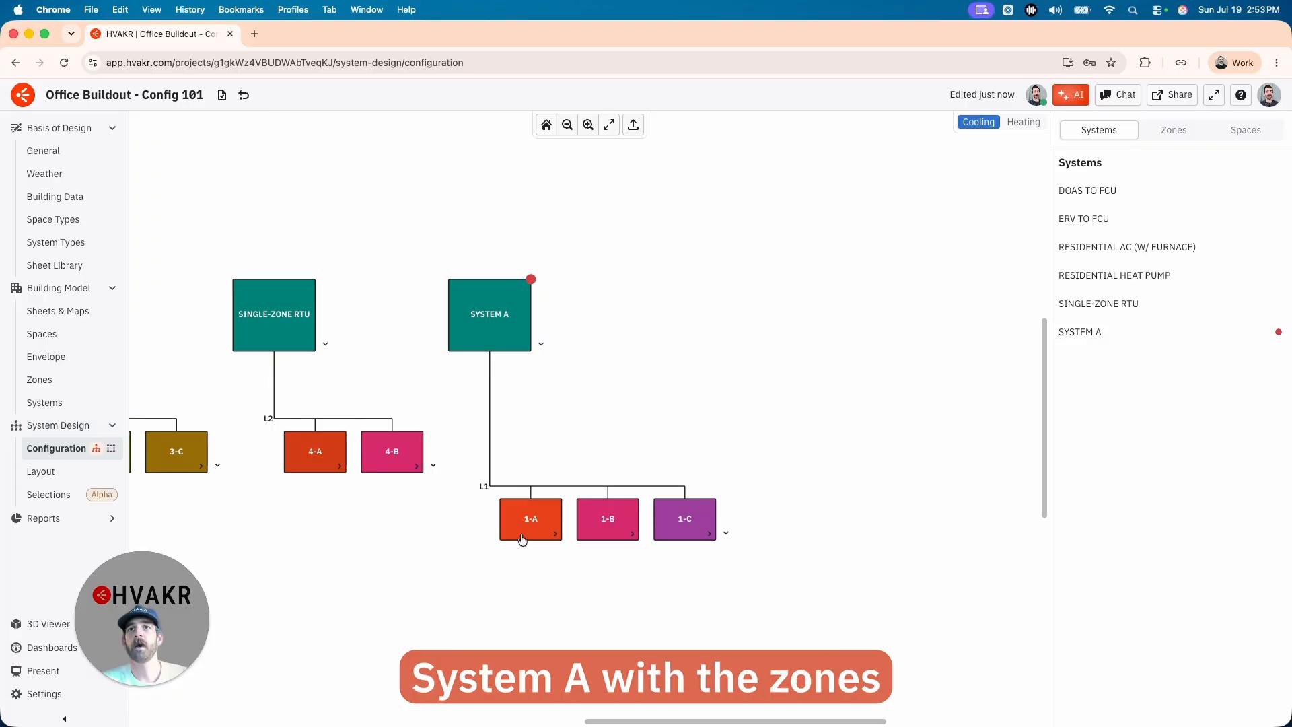
pyautogui.scroll(3, 599, 572)
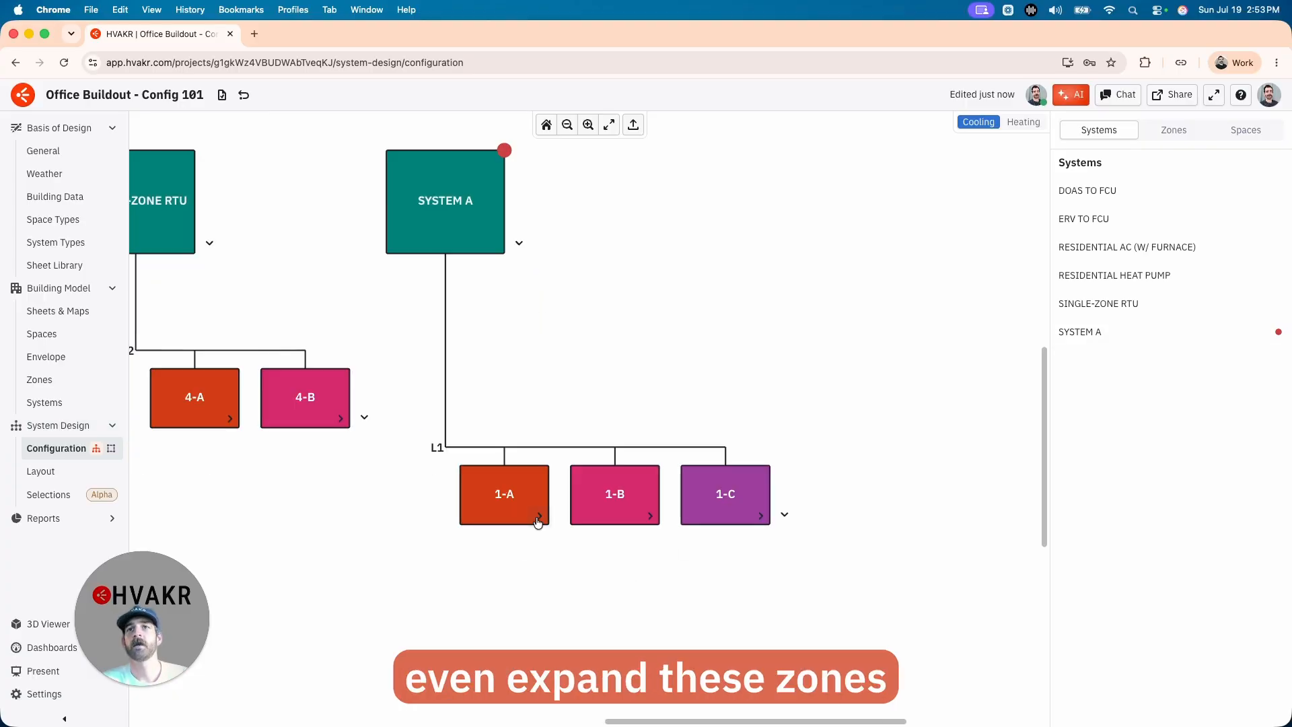
pyautogui.click(578, 516)
pyautogui.click(951, 516)
pyautogui.moveTo(738, 497); pyautogui.dragTo(521, 484)
pyautogui.click(733, 503)
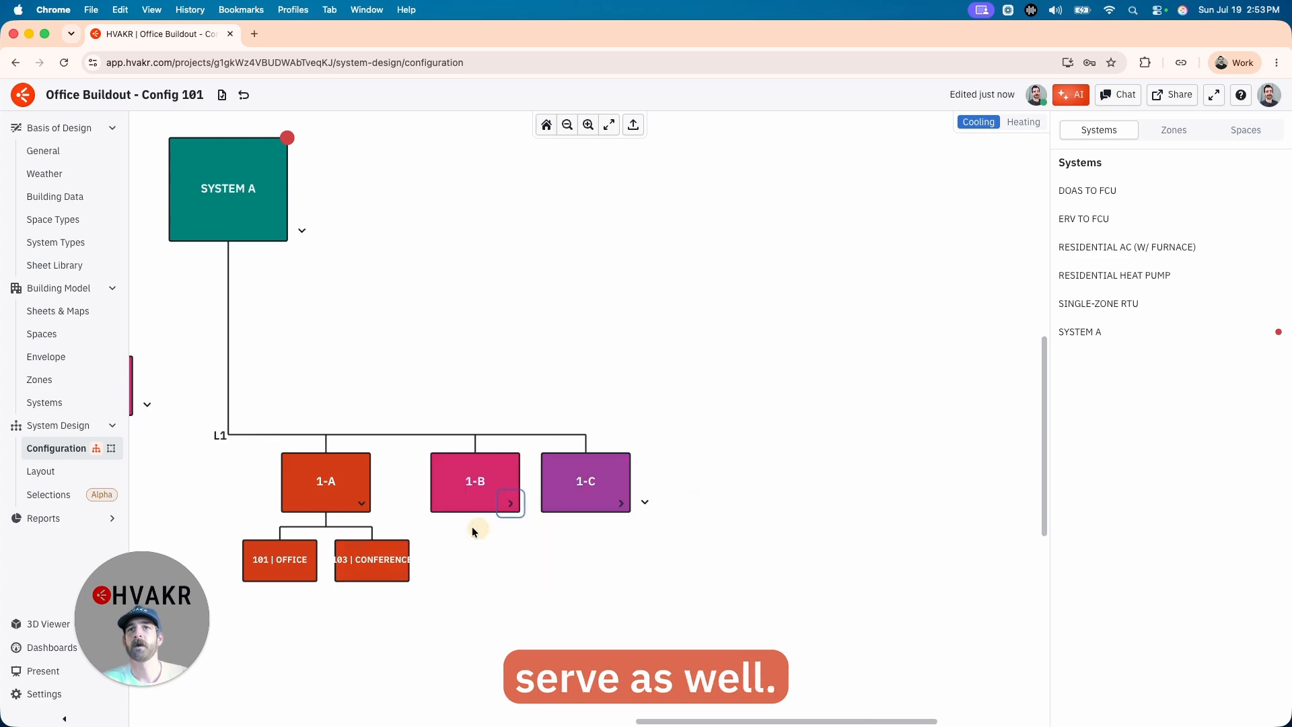
pyautogui.click(361, 504)
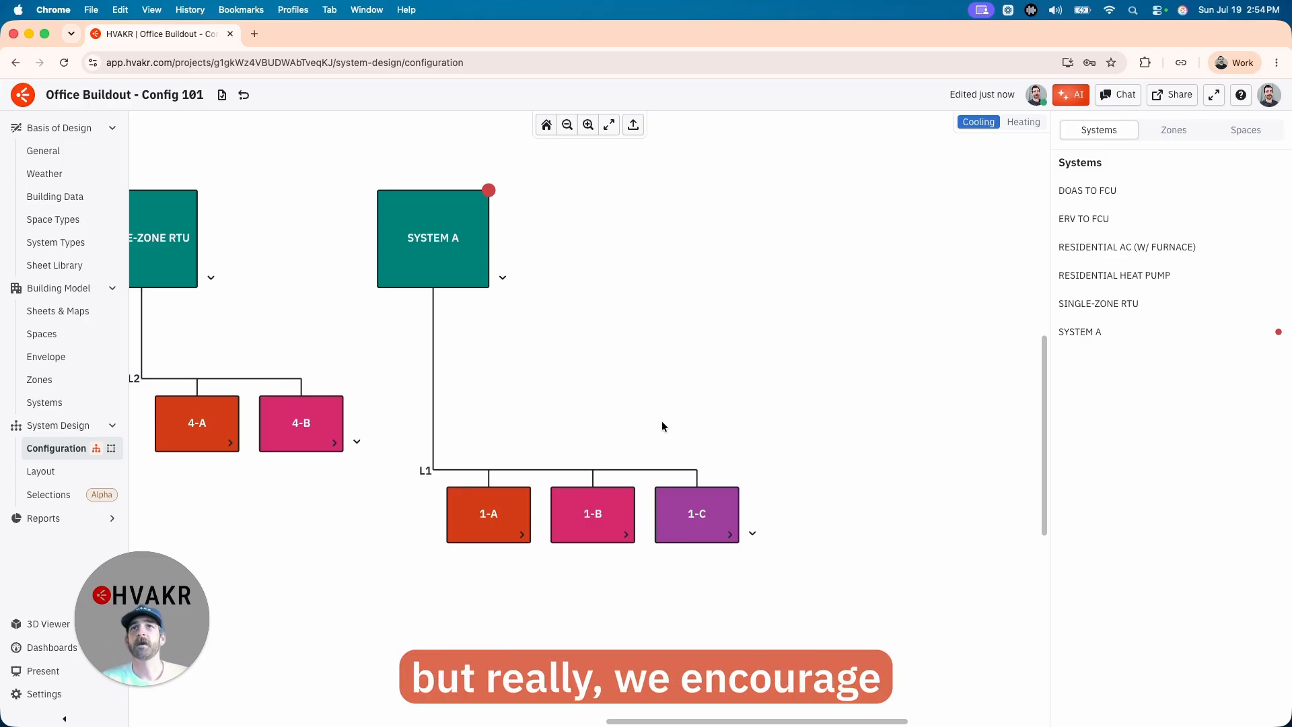
# Examine SYSTEM A's enlarged component schematic and psychrometric chart, including the outside air properties
pyautogui.click(453, 272)
pyautogui.moveTo(1056, 441); pyautogui.dragTo(828, 289)
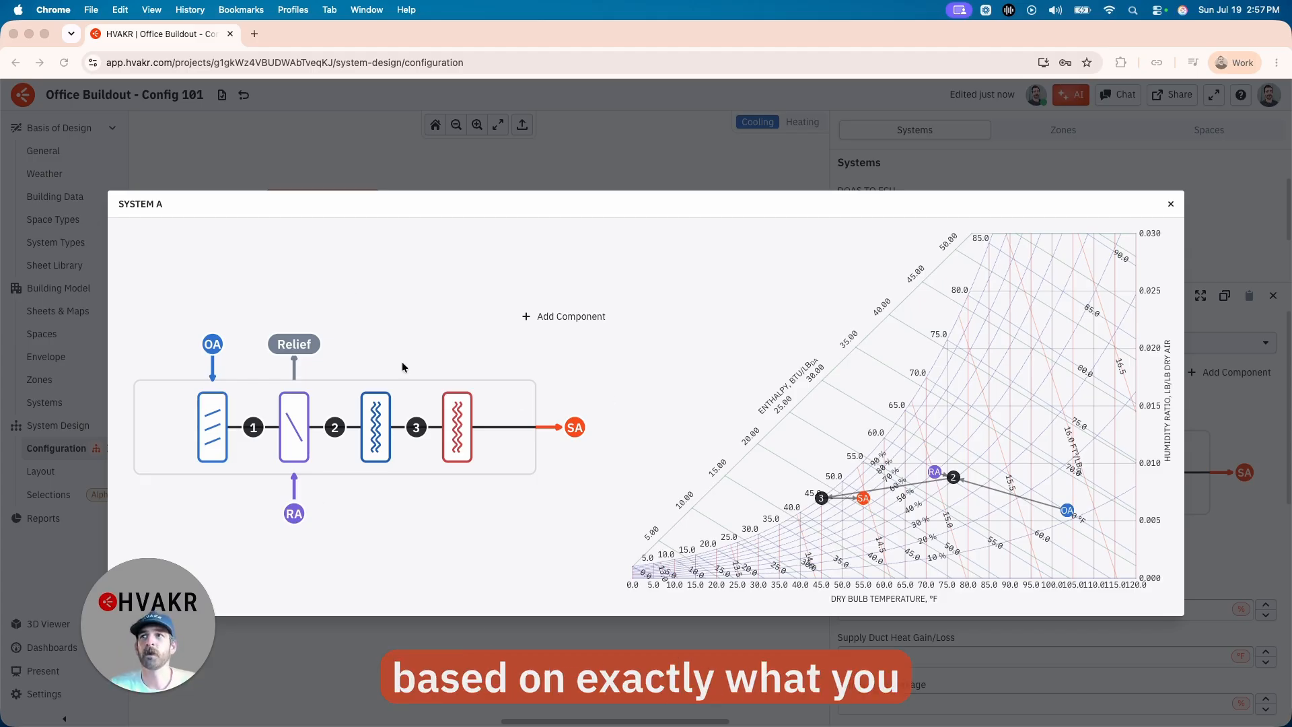
pyautogui.moveTo(210, 348)
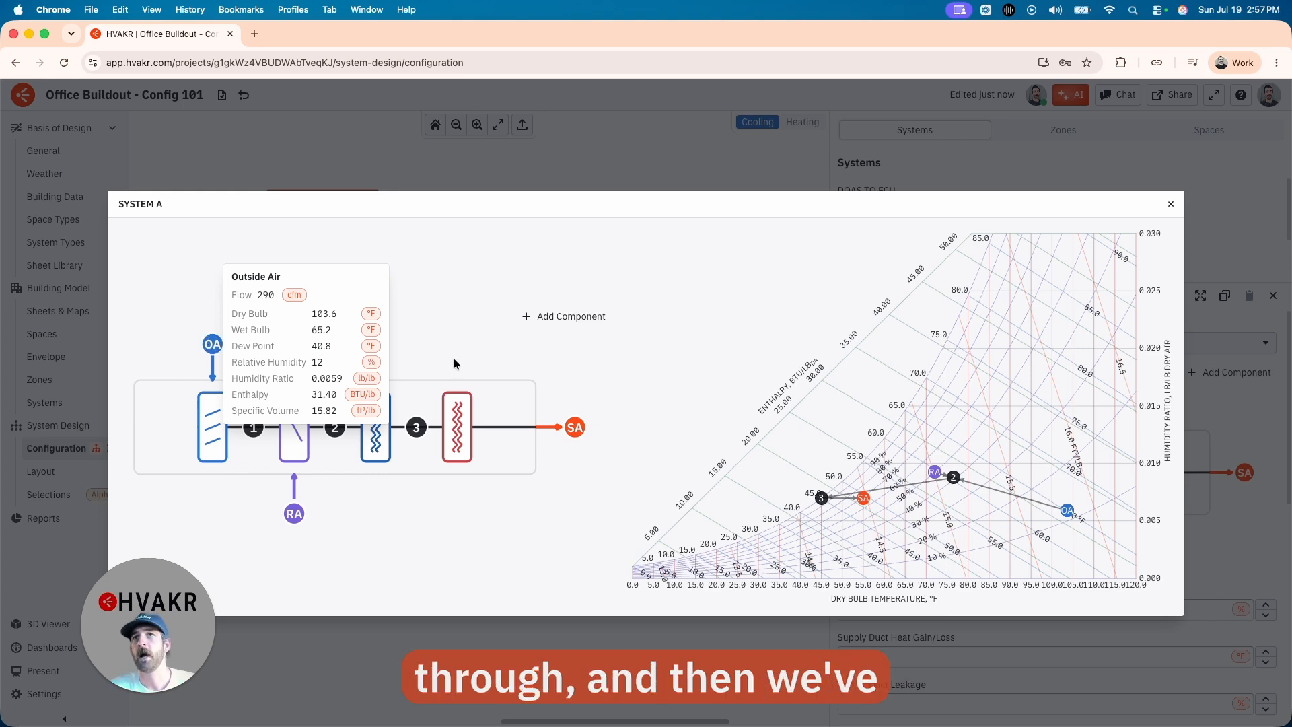
pyautogui.moveTo(944, 475)
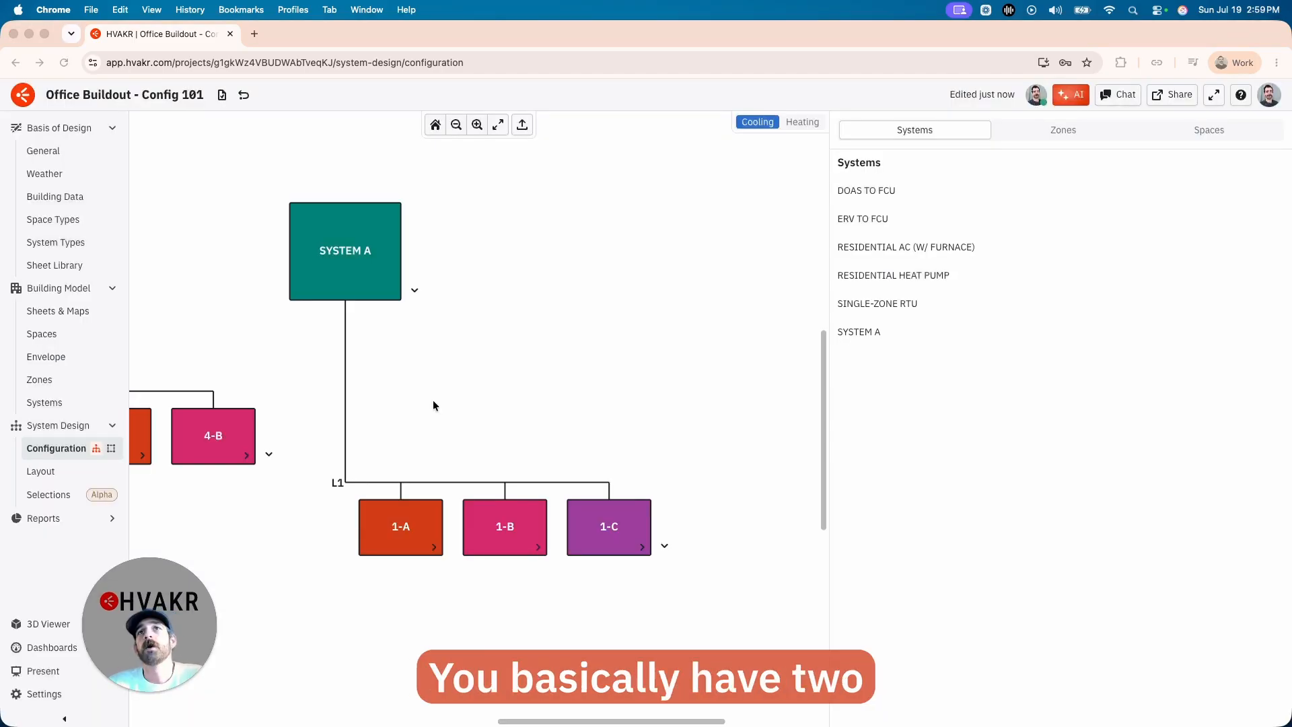
# Compare the central unit schematic of SYSTEM A with the terminal unit schematic of zone 1-A
pyautogui.click(355, 266)
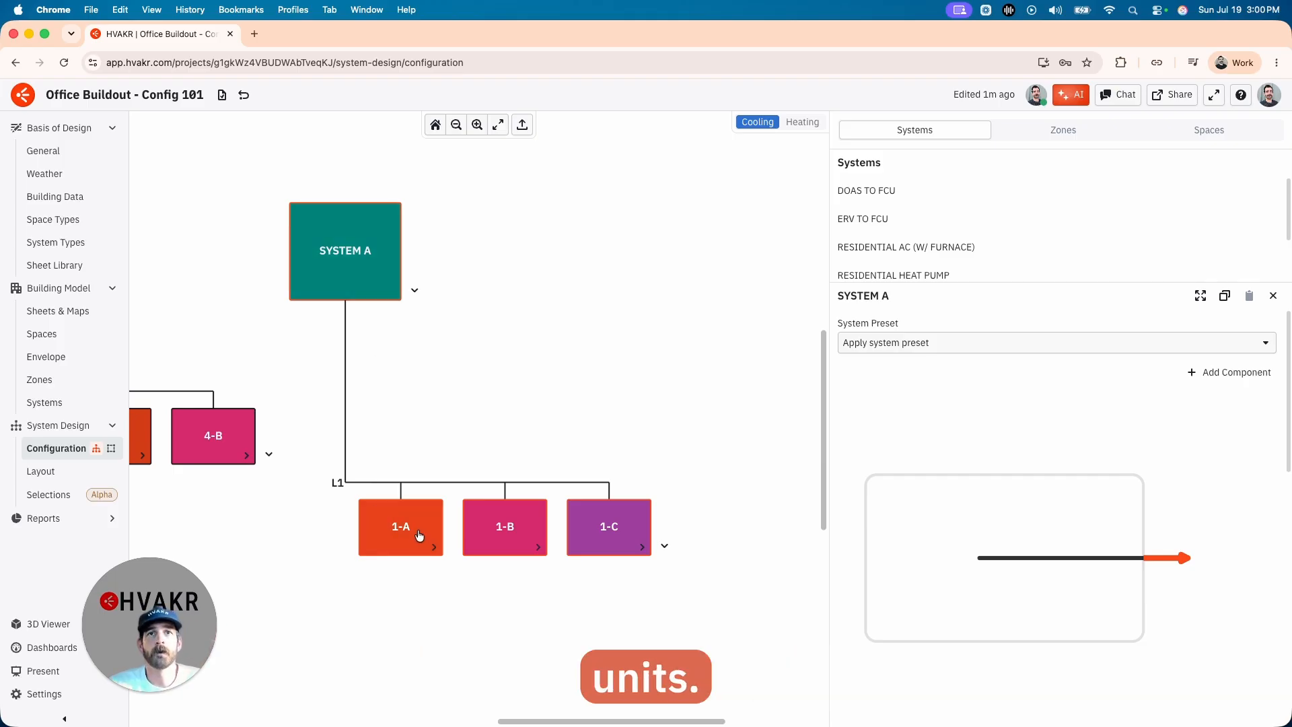
pyautogui.click(357, 257)
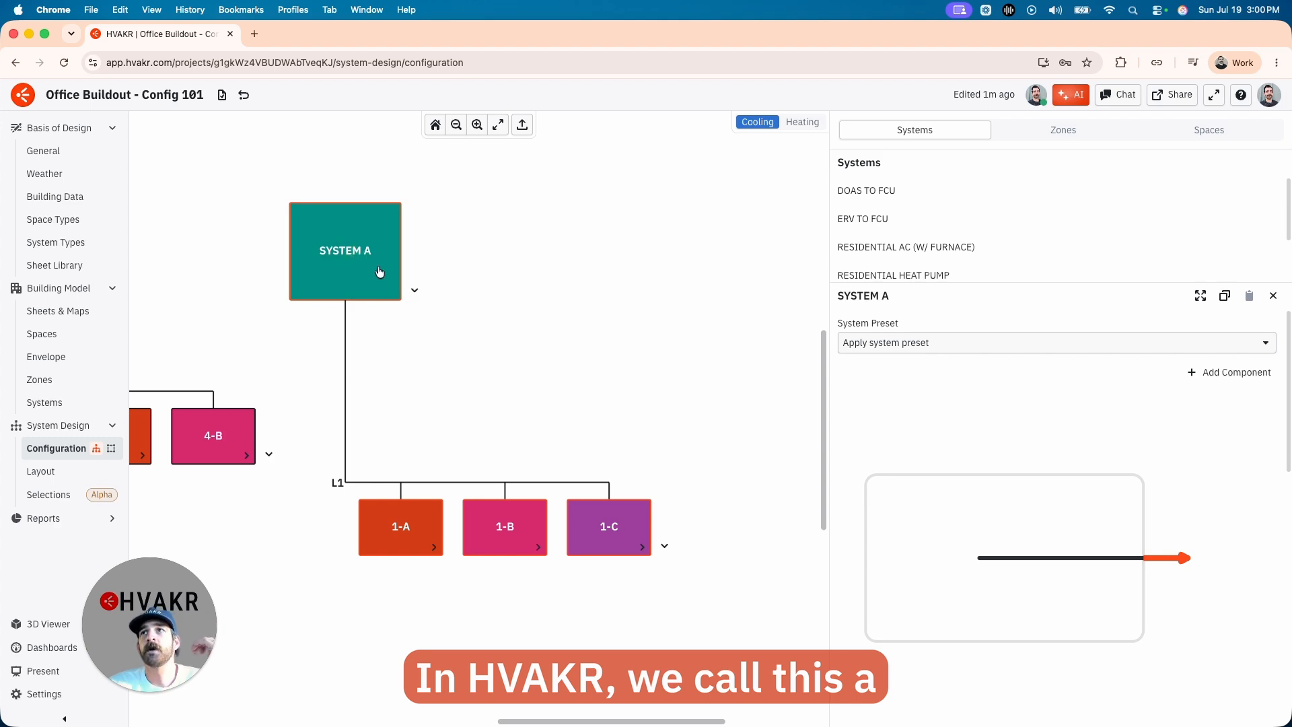
pyautogui.click(396, 533)
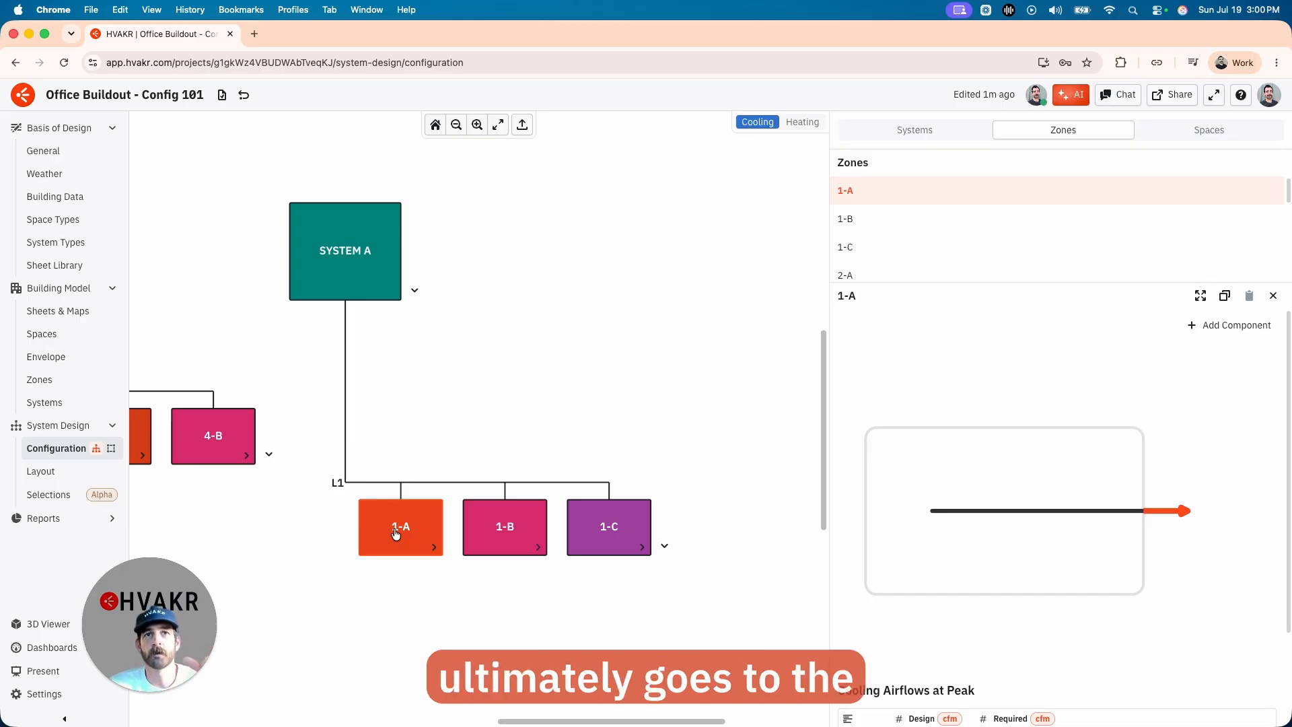
pyautogui.click(375, 253)
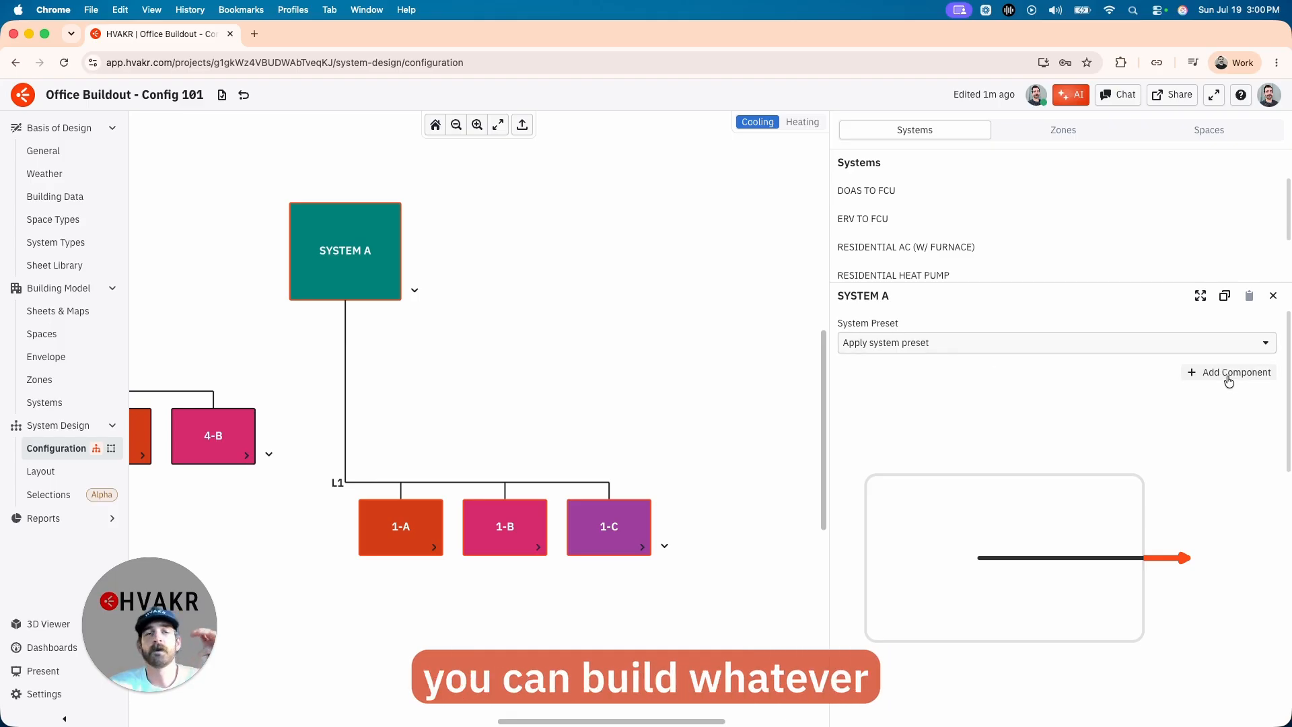
pyautogui.click(436, 329)
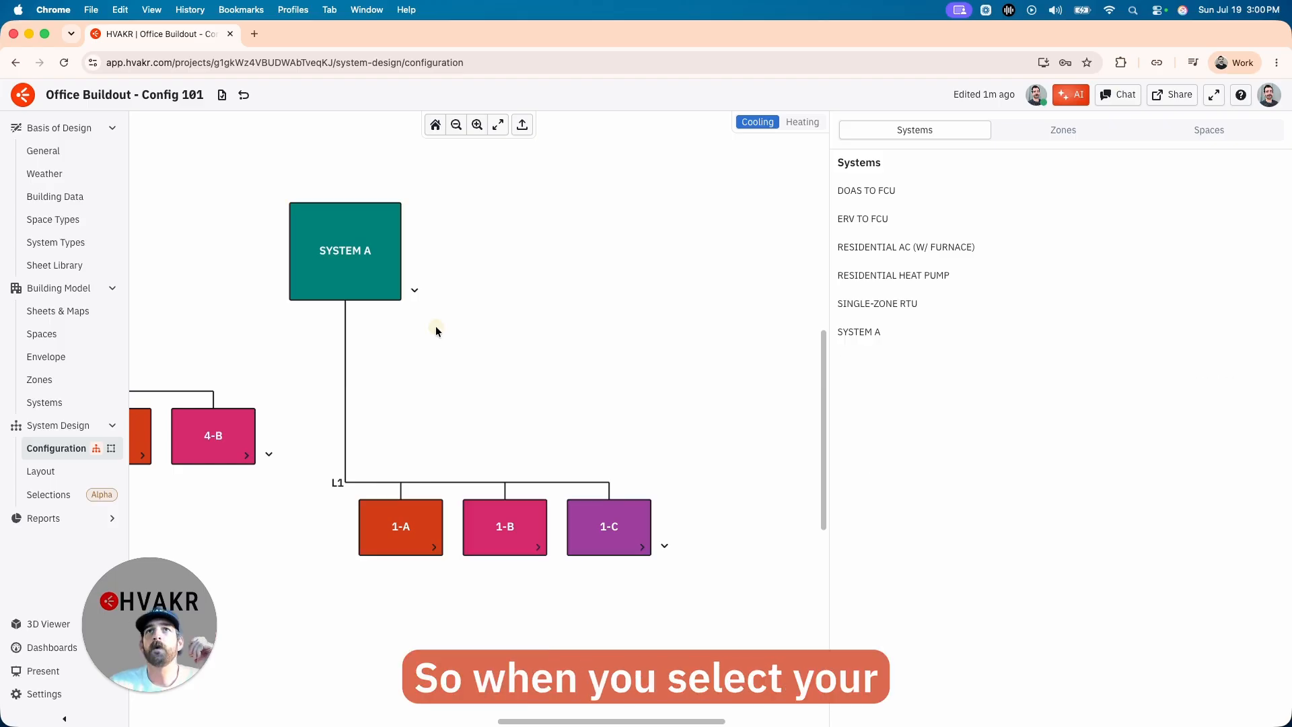
# Add outside air, ERV, return air, cooling coil, heating coil and fan heat components to SYSTEM A
pyautogui.click(330, 257)
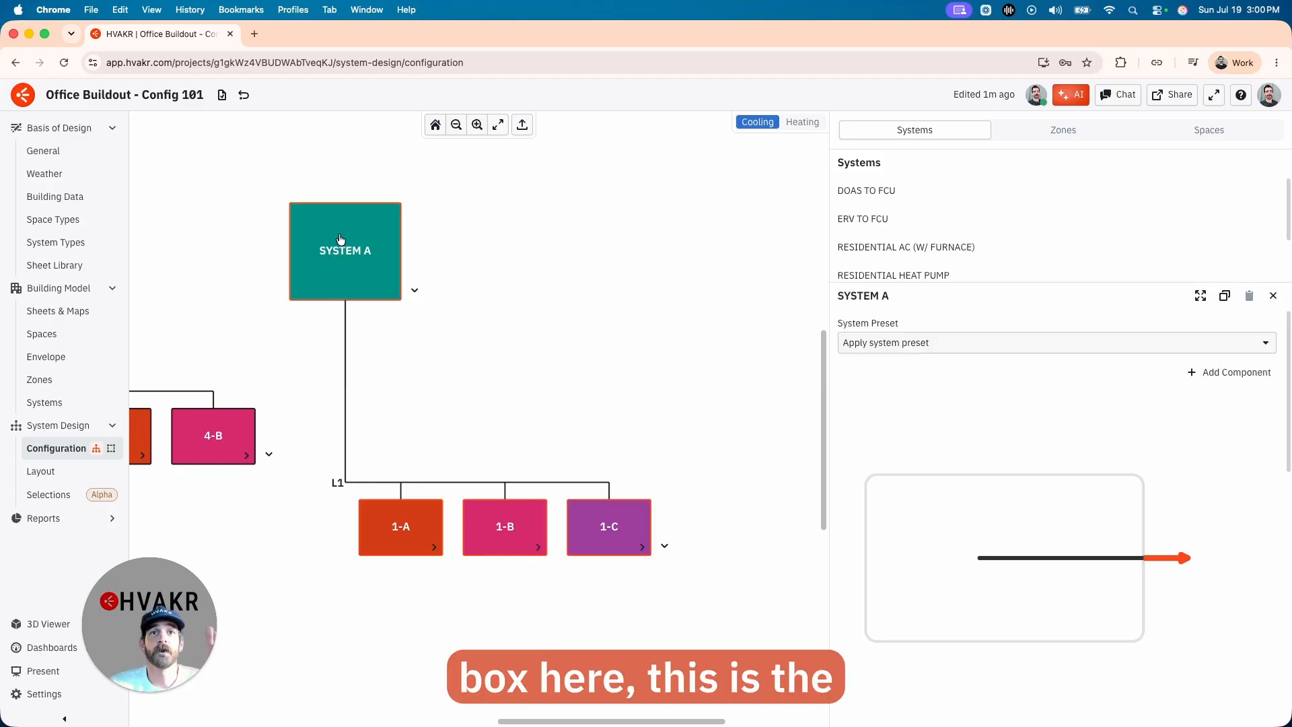
pyautogui.click(1215, 376)
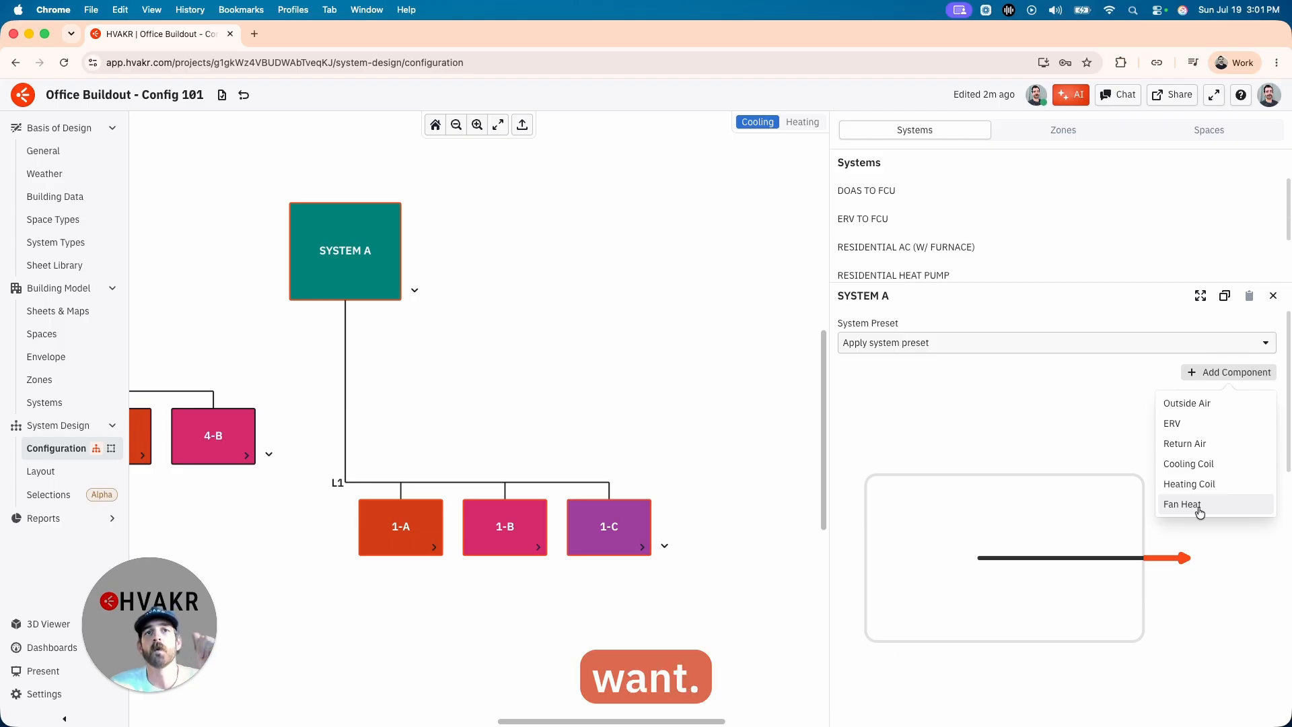
pyautogui.click(1188, 404)
pyautogui.click(1209, 377)
pyautogui.click(1189, 414)
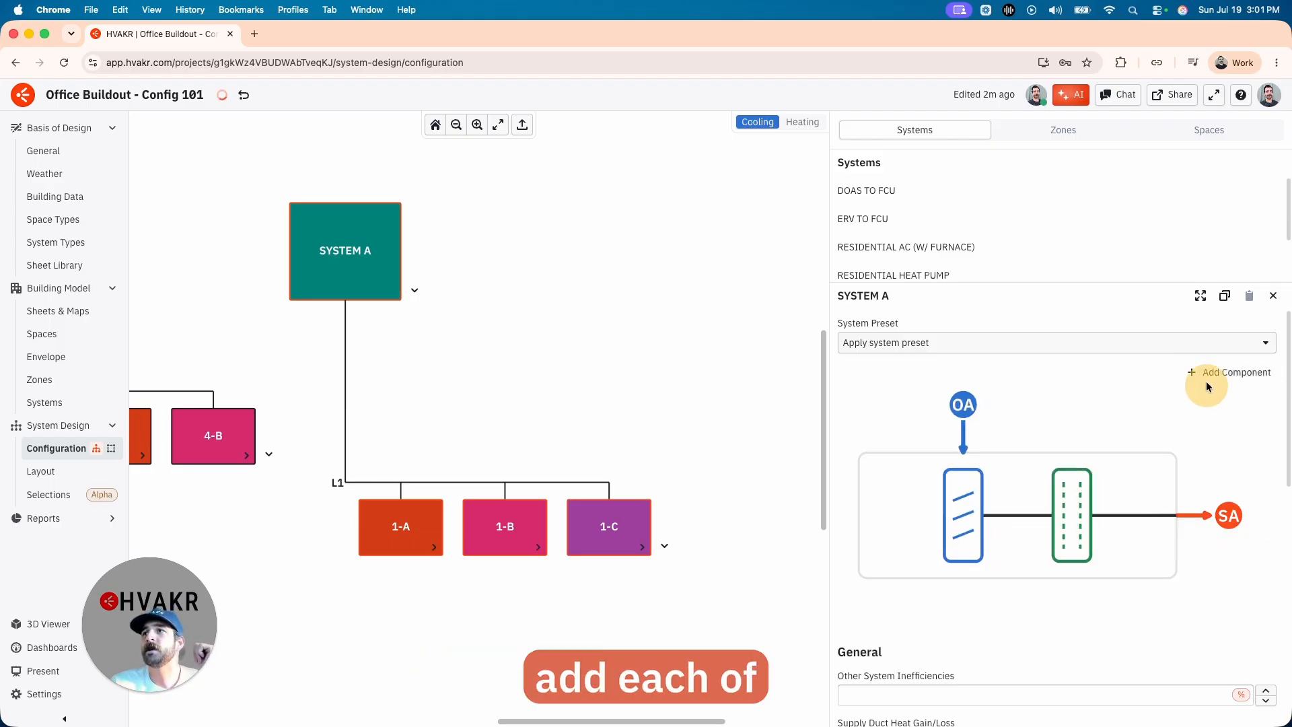
pyautogui.click(1198, 372)
pyautogui.click(1197, 429)
pyautogui.click(1210, 372)
pyautogui.click(1200, 443)
pyautogui.click(1210, 372)
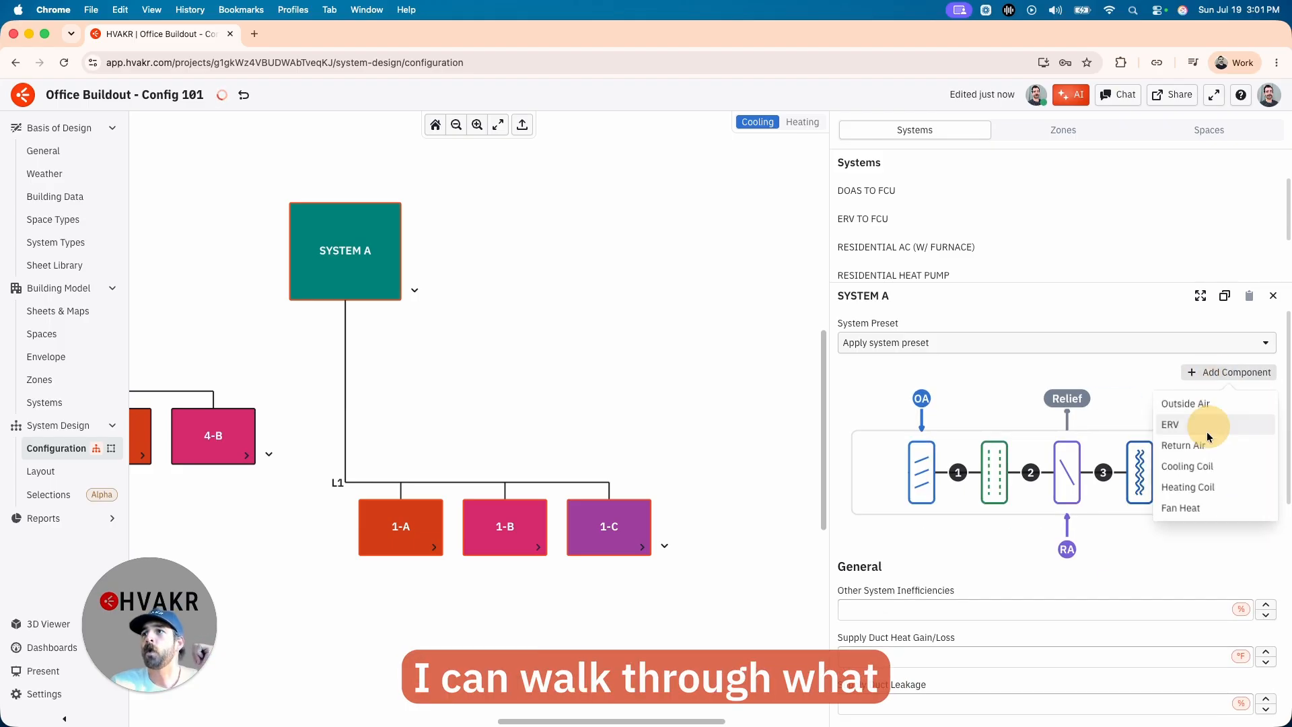
pyautogui.click(1189, 484)
pyautogui.click(1209, 372)
pyautogui.click(1192, 501)
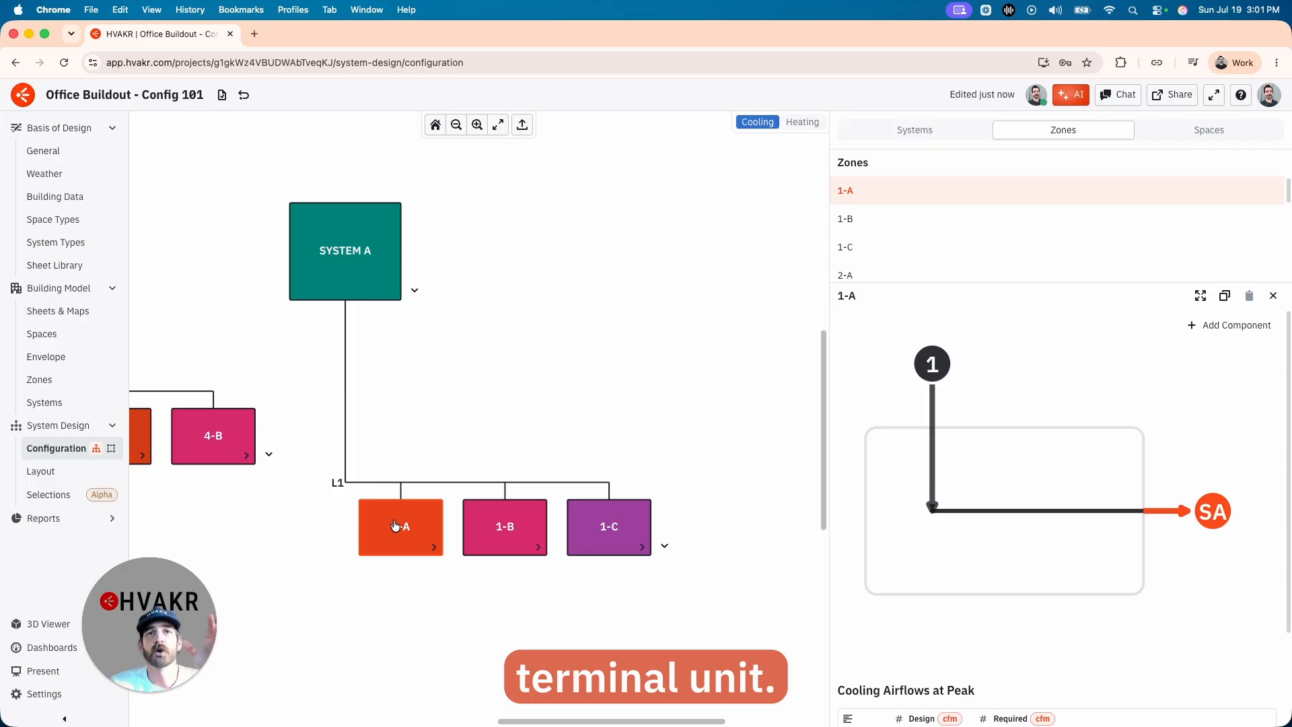
# Review SYSTEM A's components, and examine the component types that can be added to zone 1-A
pyautogui.click(345, 250)
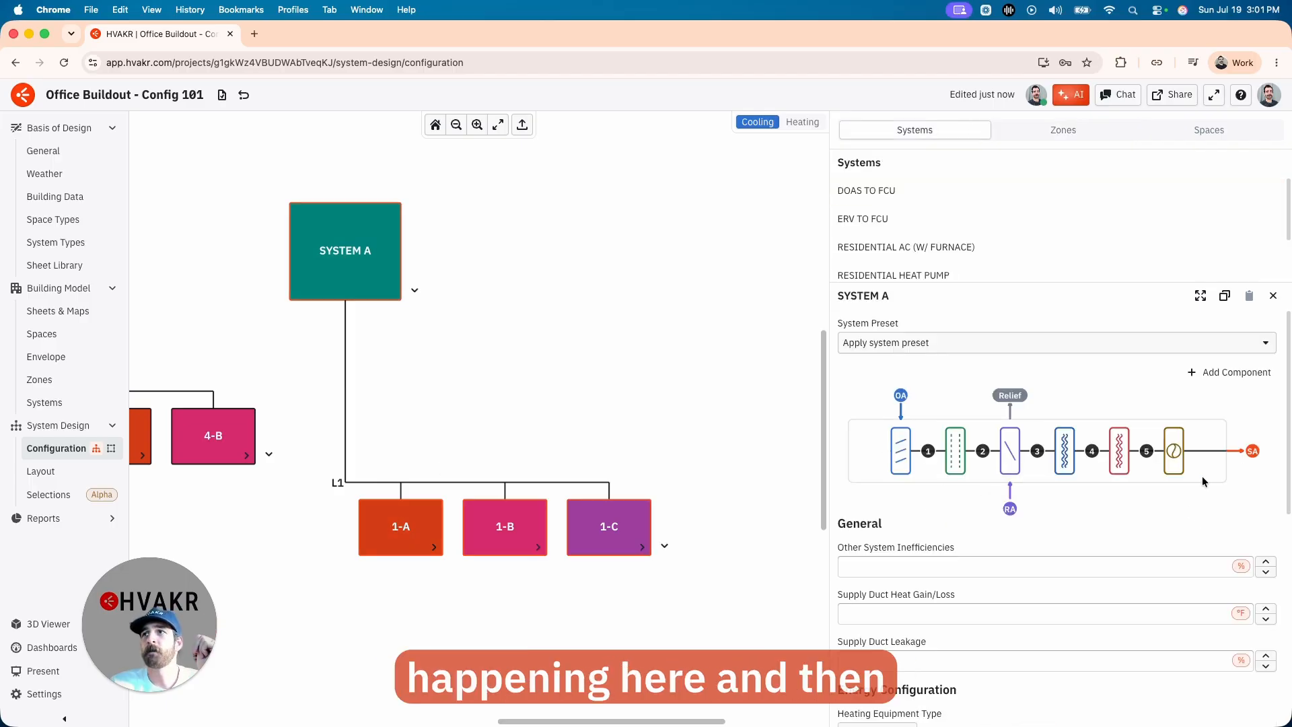
pyautogui.click(379, 528)
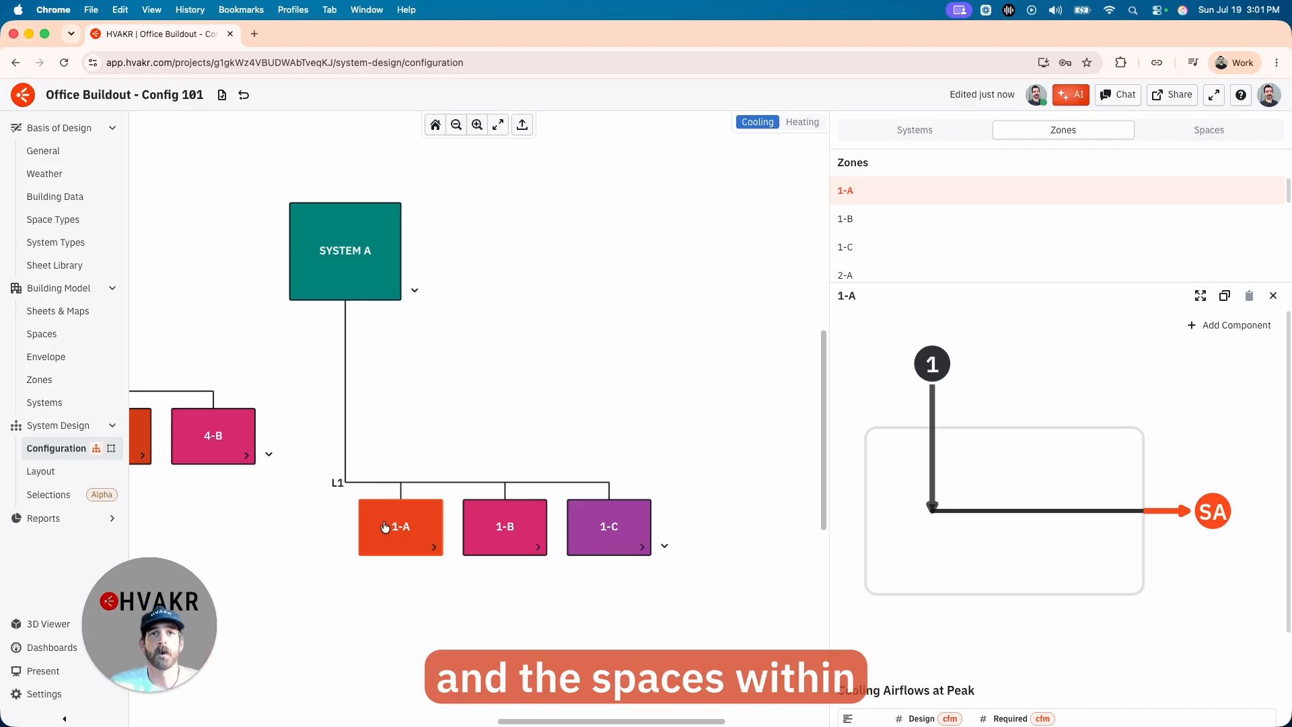
pyautogui.click(1218, 325)
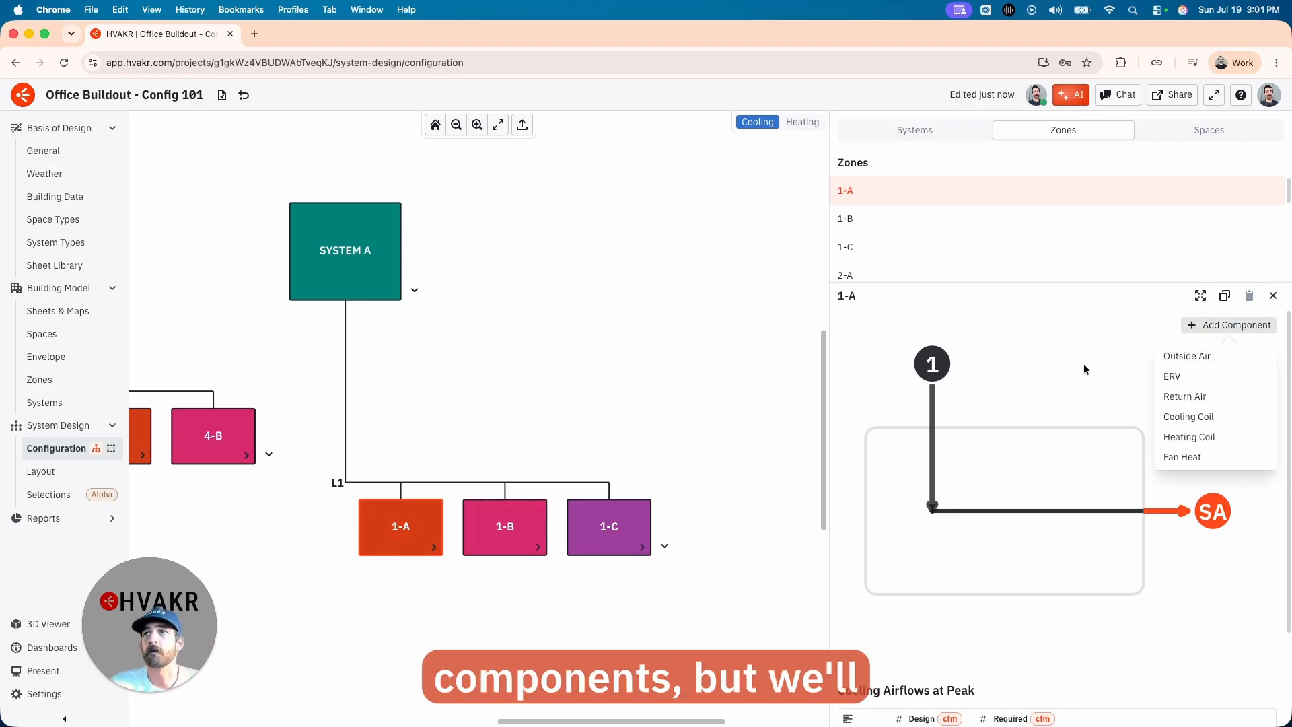
# Widen the SYSTEM A details and move the outside air intake between the cooling coil and the heating coil
pyautogui.click(299, 287)
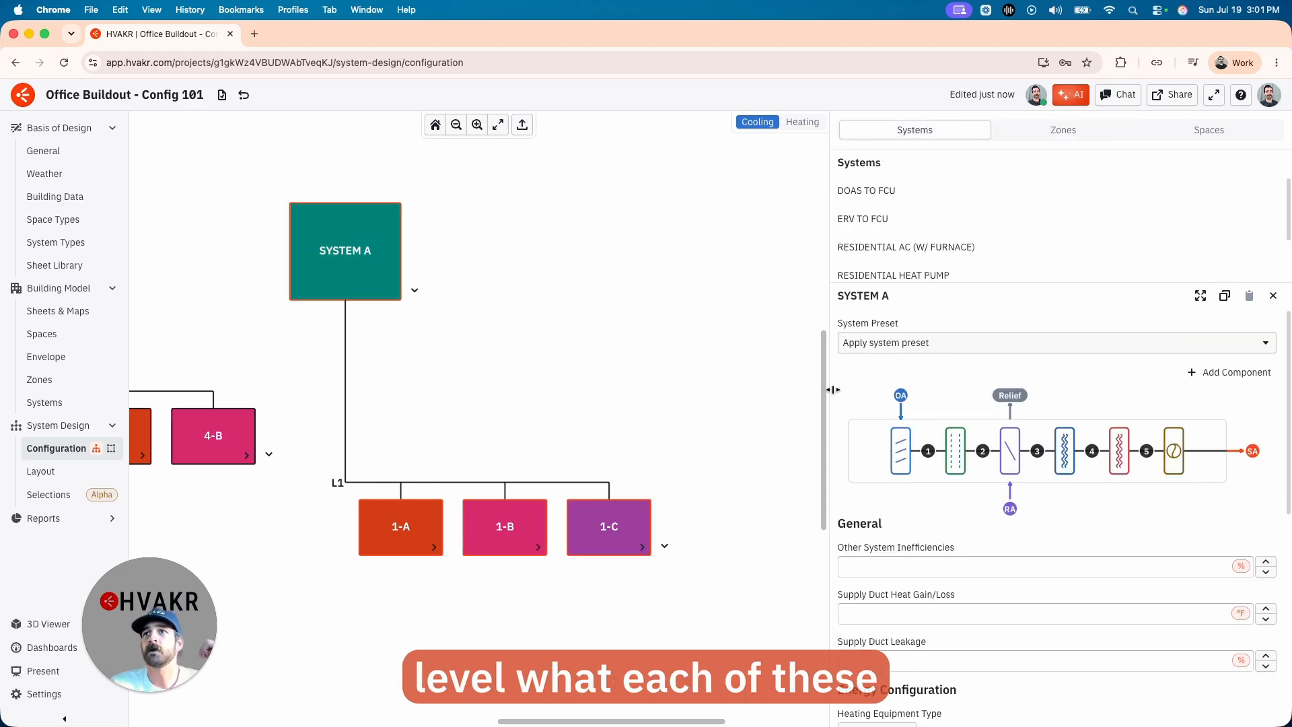
pyautogui.moveTo(829, 391); pyautogui.dragTo(714, 390)
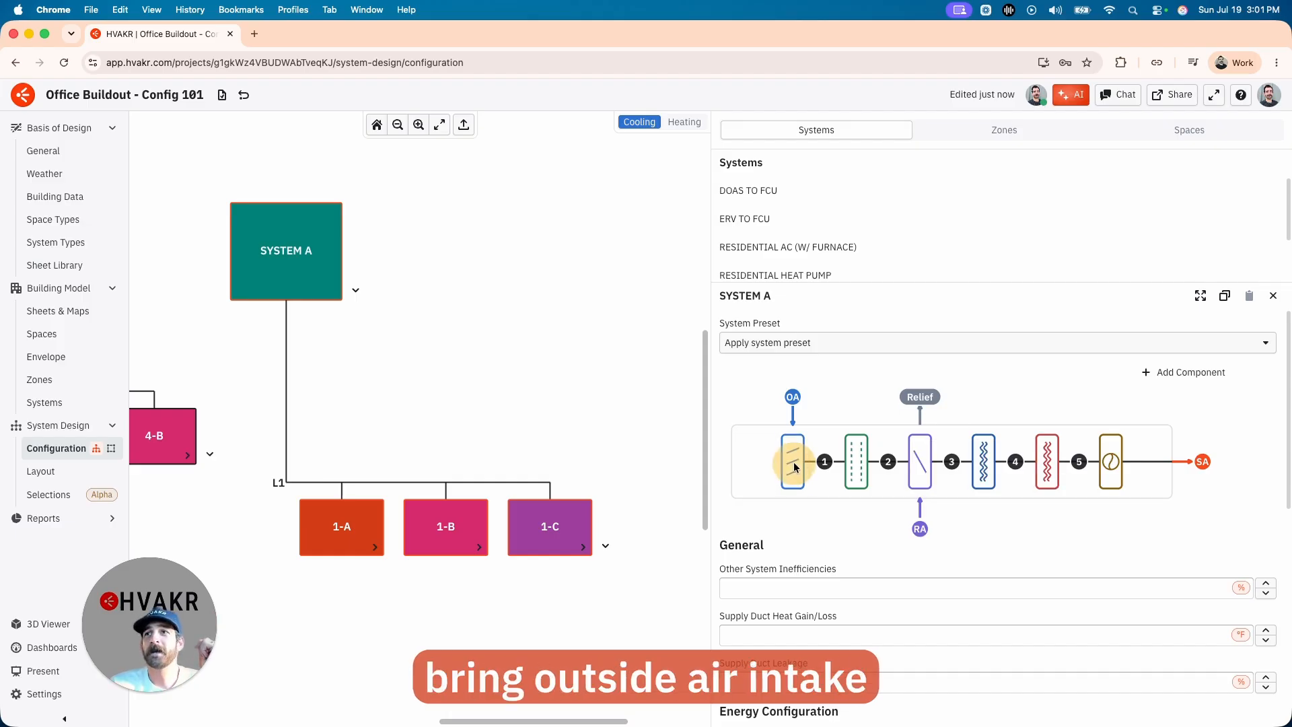
pyautogui.moveTo(794, 462); pyautogui.dragTo(975, 461)
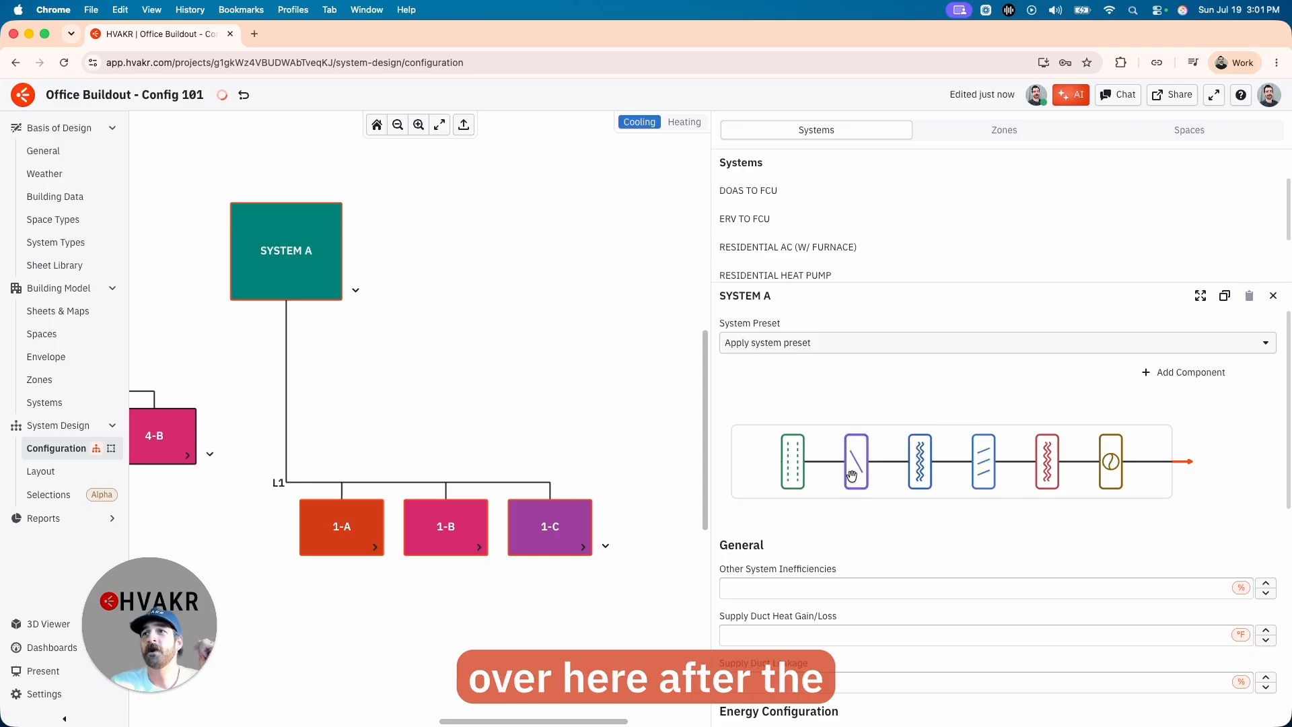
# Disable SYSTEM A's ERV in cooling mode and enable it in heating mode
pyautogui.click(794, 466)
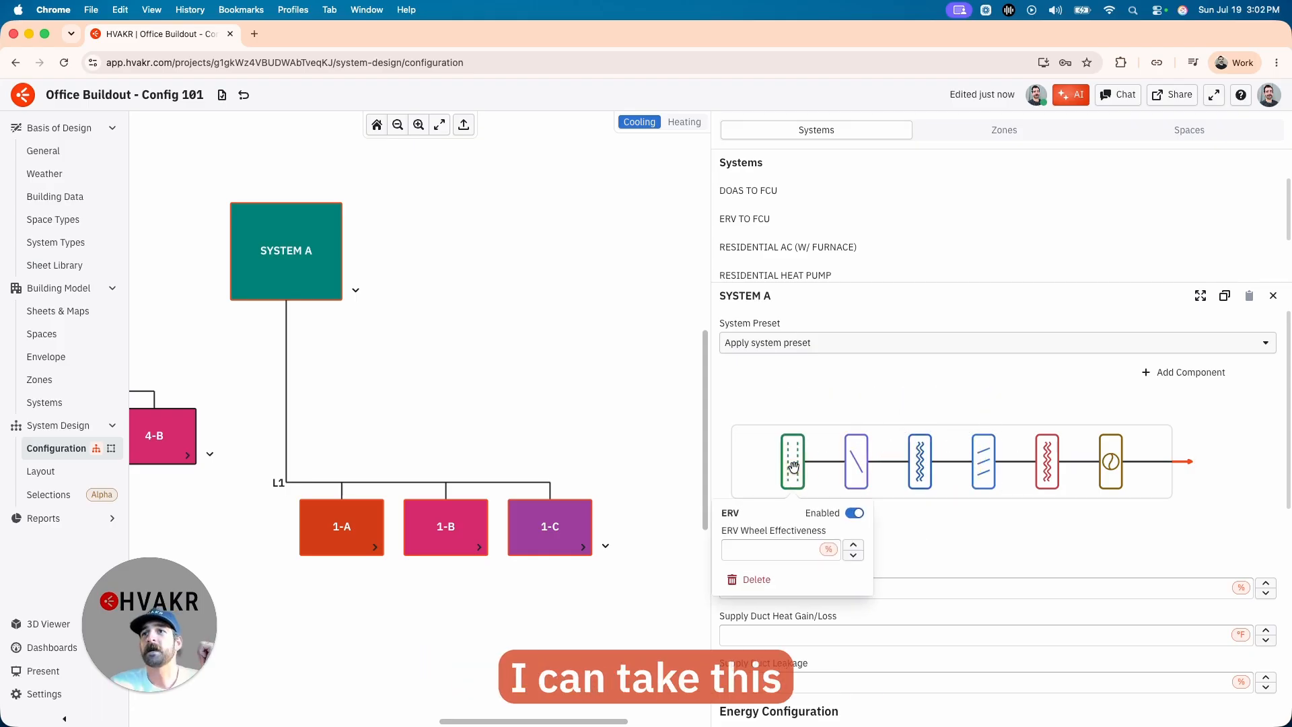
pyautogui.click(854, 513)
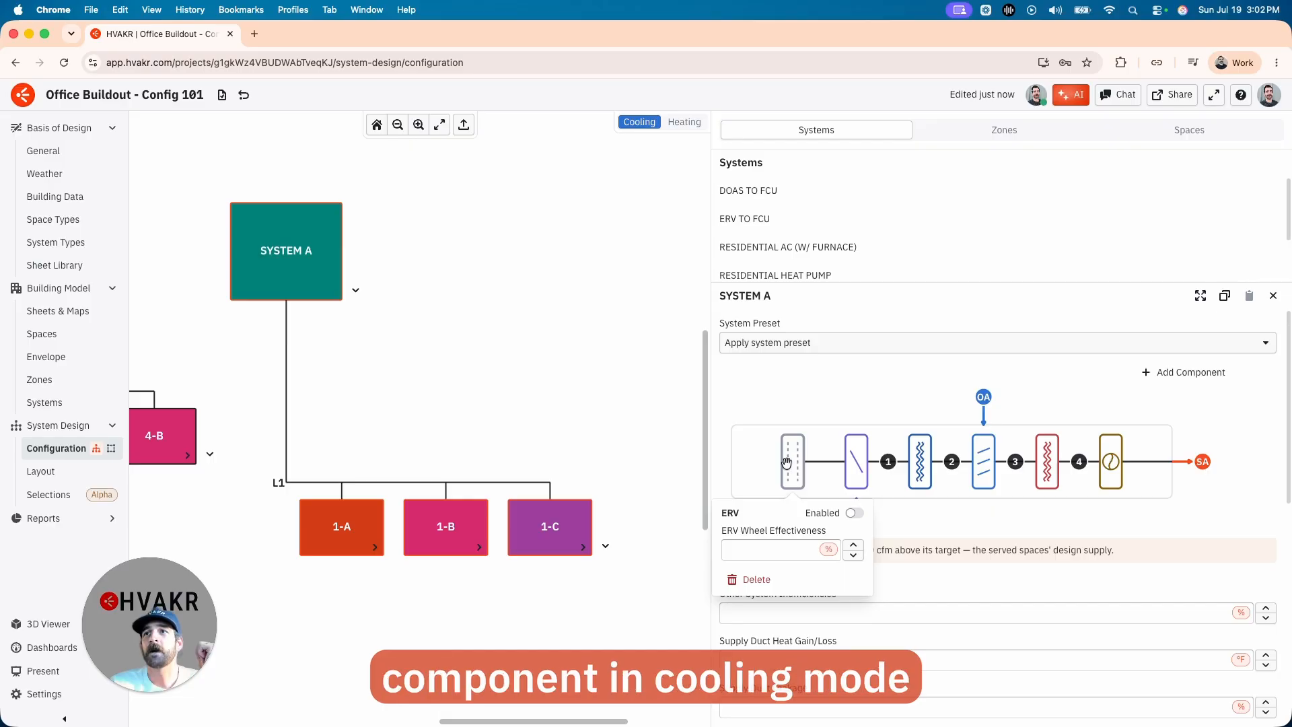
pyautogui.click(678, 124)
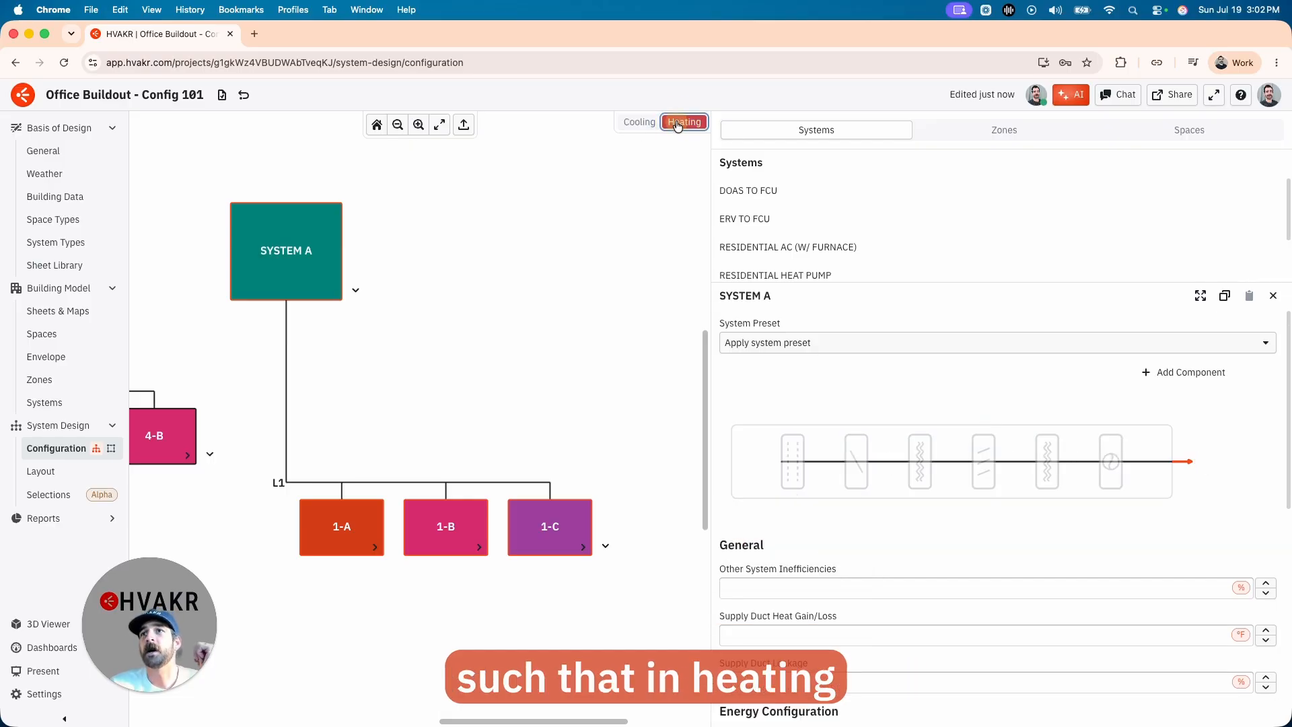
pyautogui.click(792, 463)
pyautogui.click(855, 513)
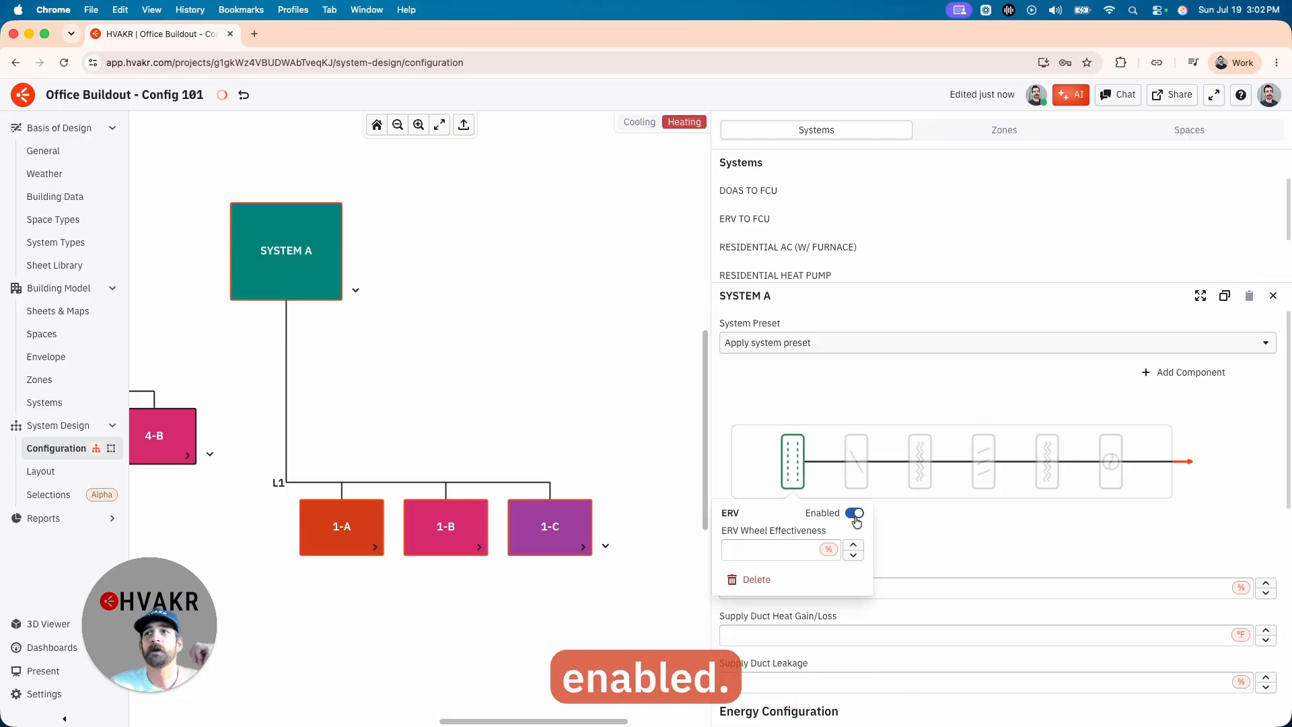
# Switch back to cooling mode and delete the ERV component from SYSTEM A
pyautogui.click(640, 121)
pyautogui.click(793, 471)
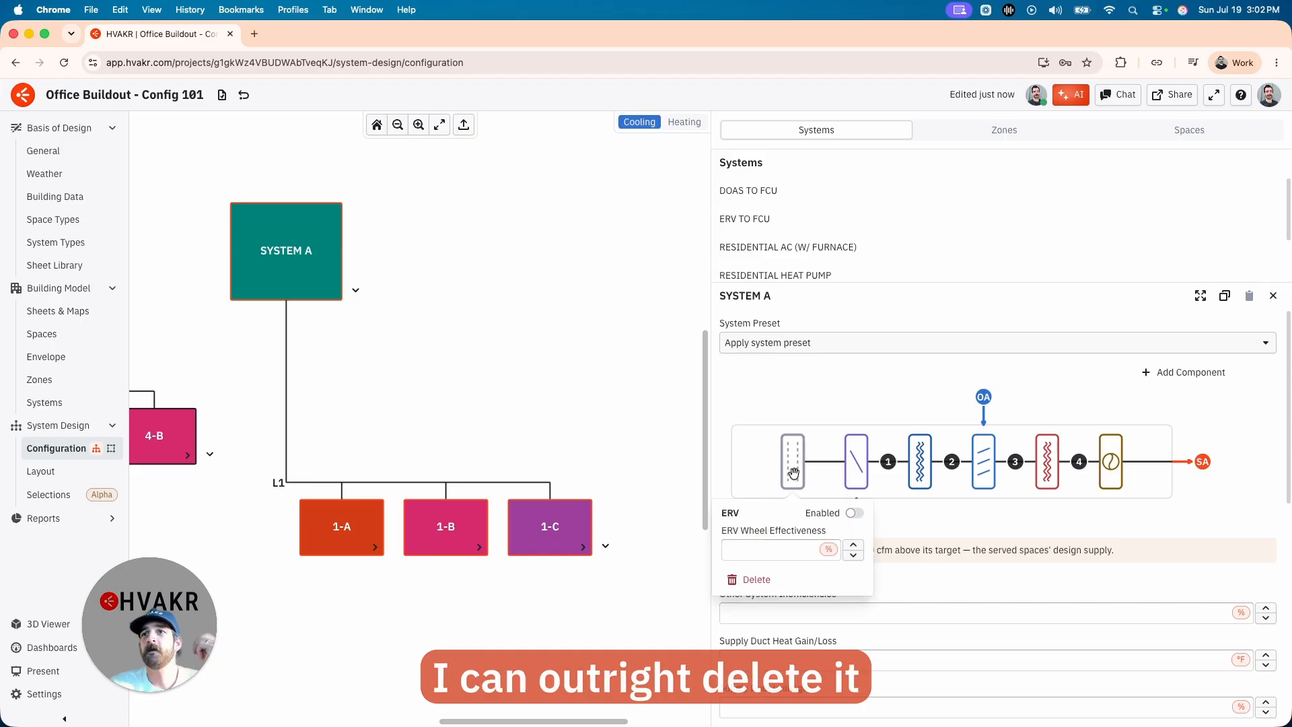
pyautogui.click(753, 579)
# Add an ERV to SYSTEM A and reorder the components so outside air is first, the ERV second and return air third
pyautogui.click(1142, 372)
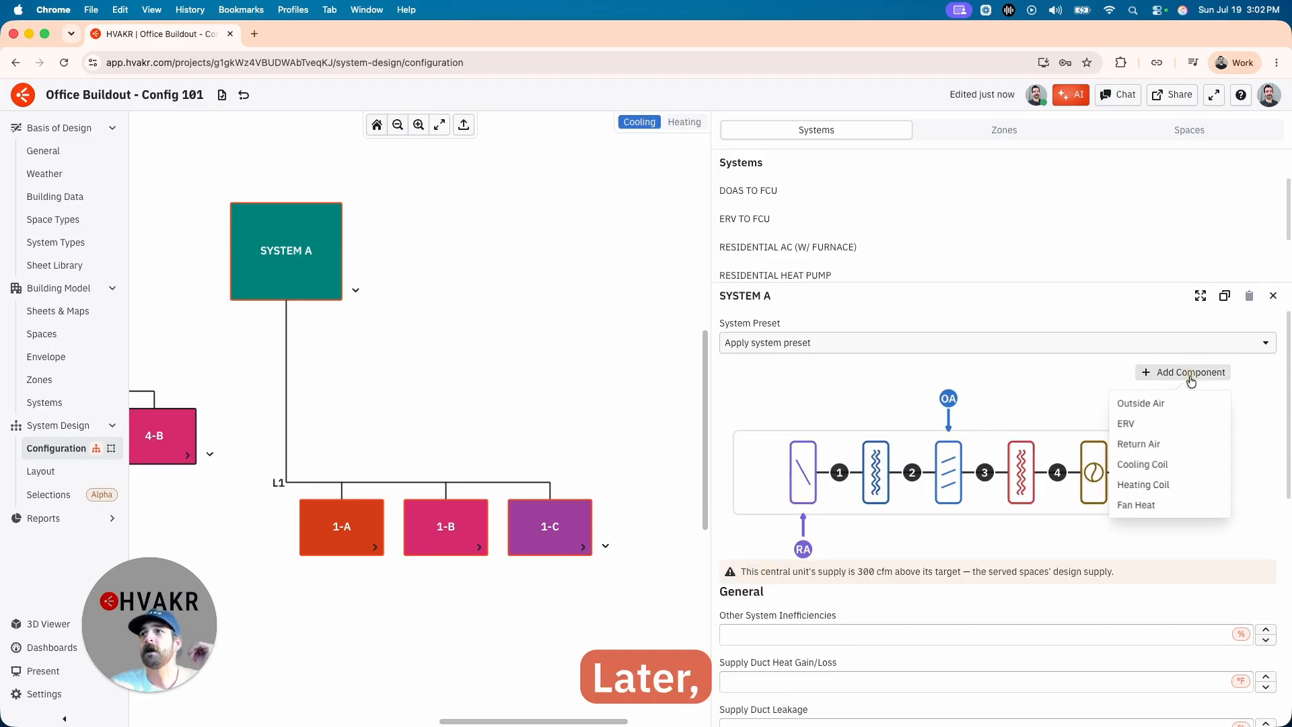
pyautogui.click(1153, 427)
pyautogui.moveTo(1114, 457); pyautogui.dragTo(865, 459)
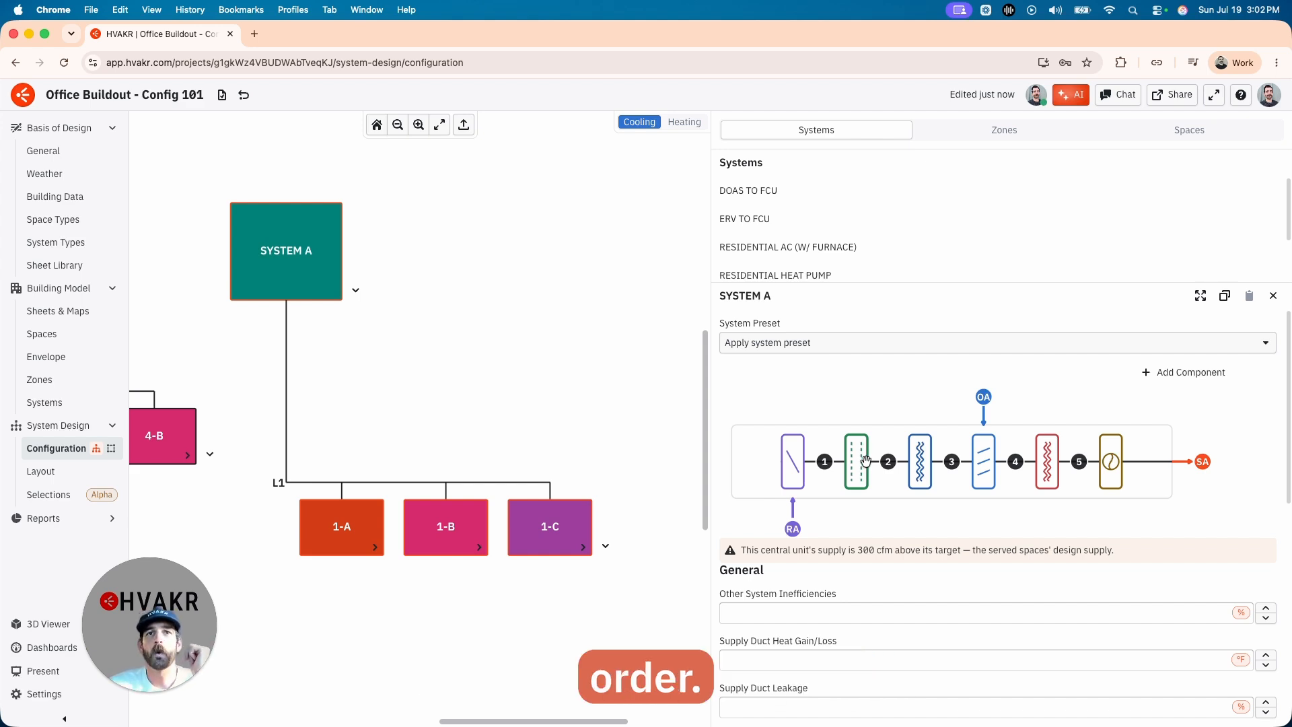
pyautogui.moveTo(988, 461); pyautogui.dragTo(797, 461)
pyautogui.moveTo(921, 464); pyautogui.dragTo(846, 463)
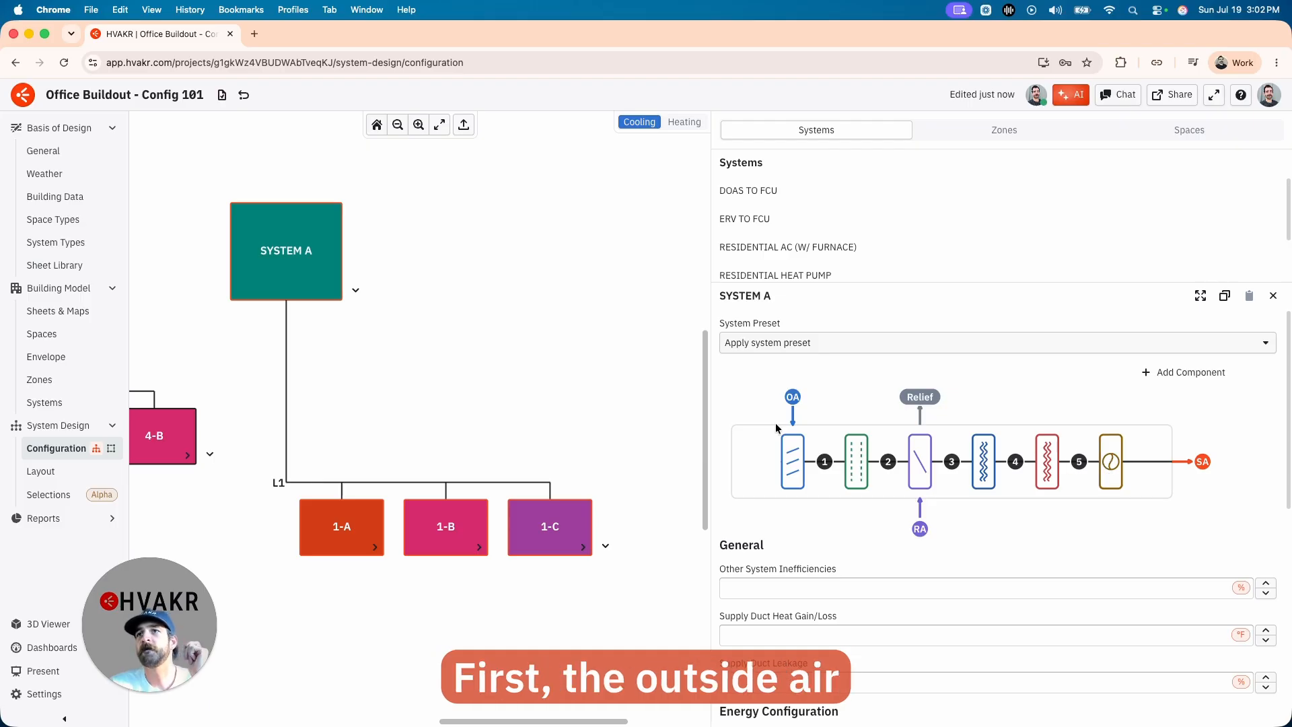
# Open SYSTEM A's outside air component and try the Percent outside air method
pyautogui.click(796, 461)
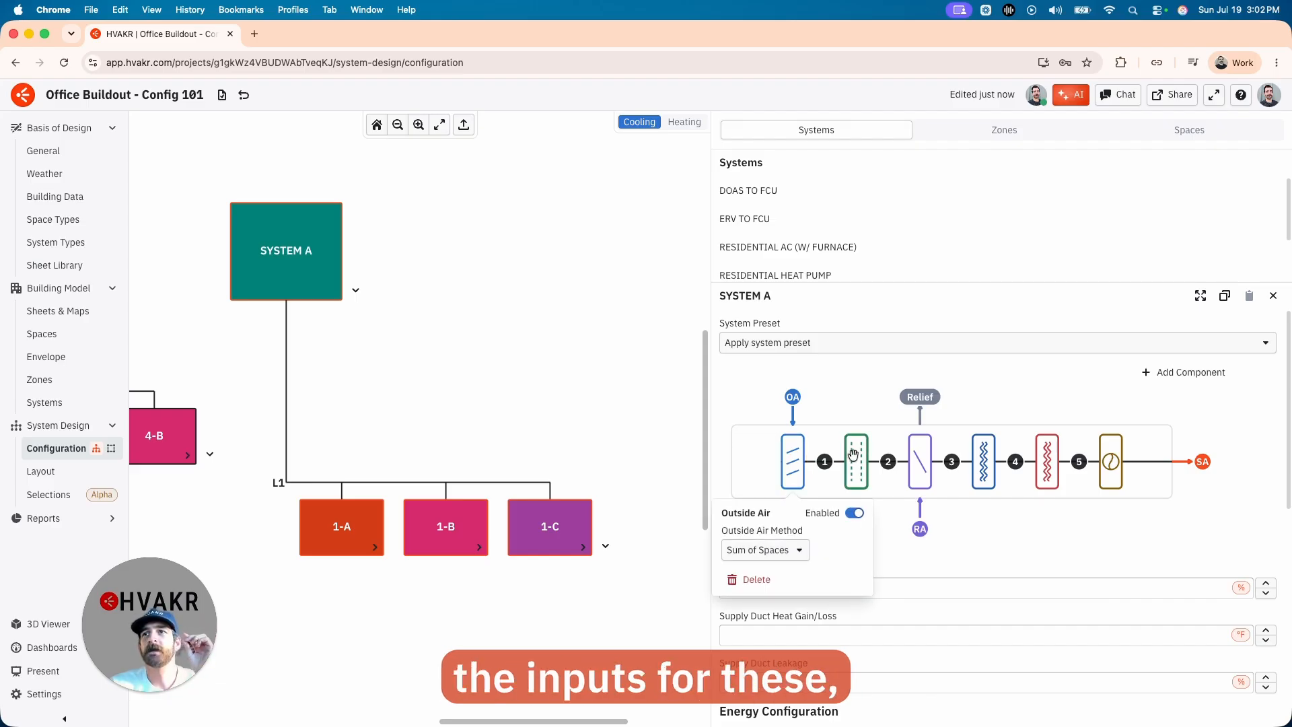
pyautogui.click(794, 452)
pyautogui.click(788, 447)
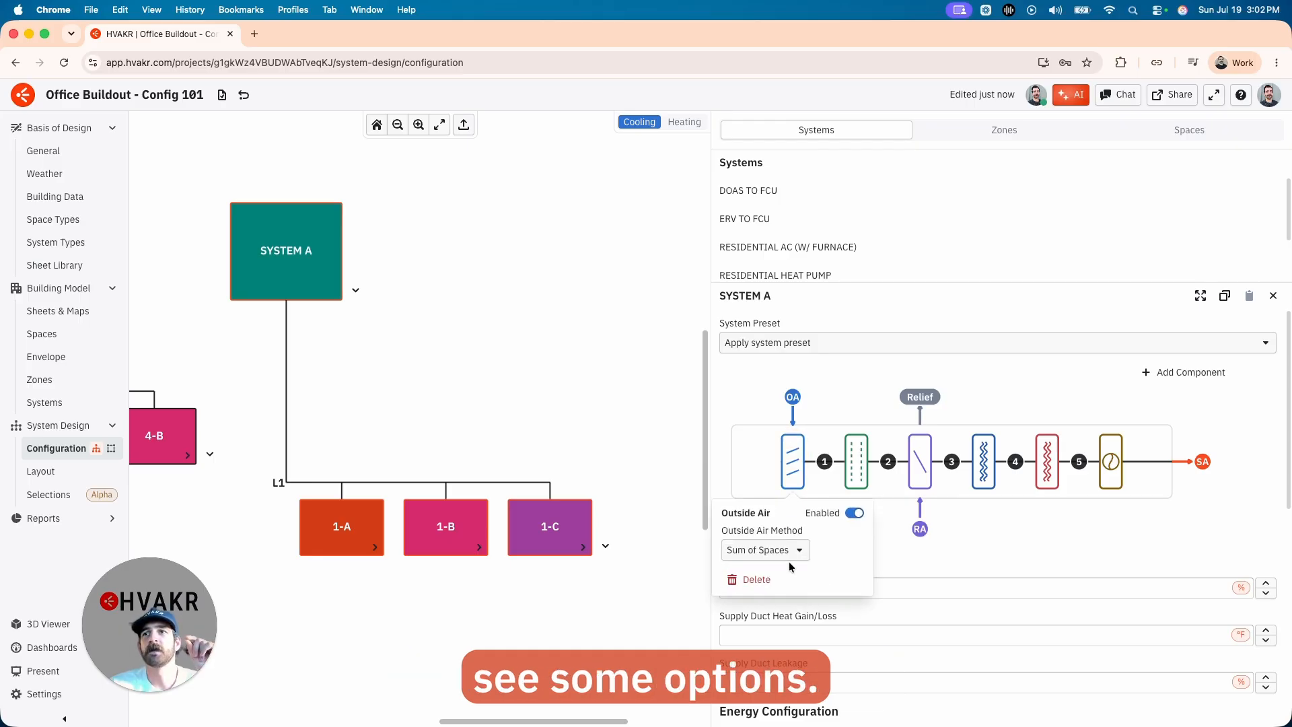
pyautogui.click(793, 454)
pyautogui.click(793, 453)
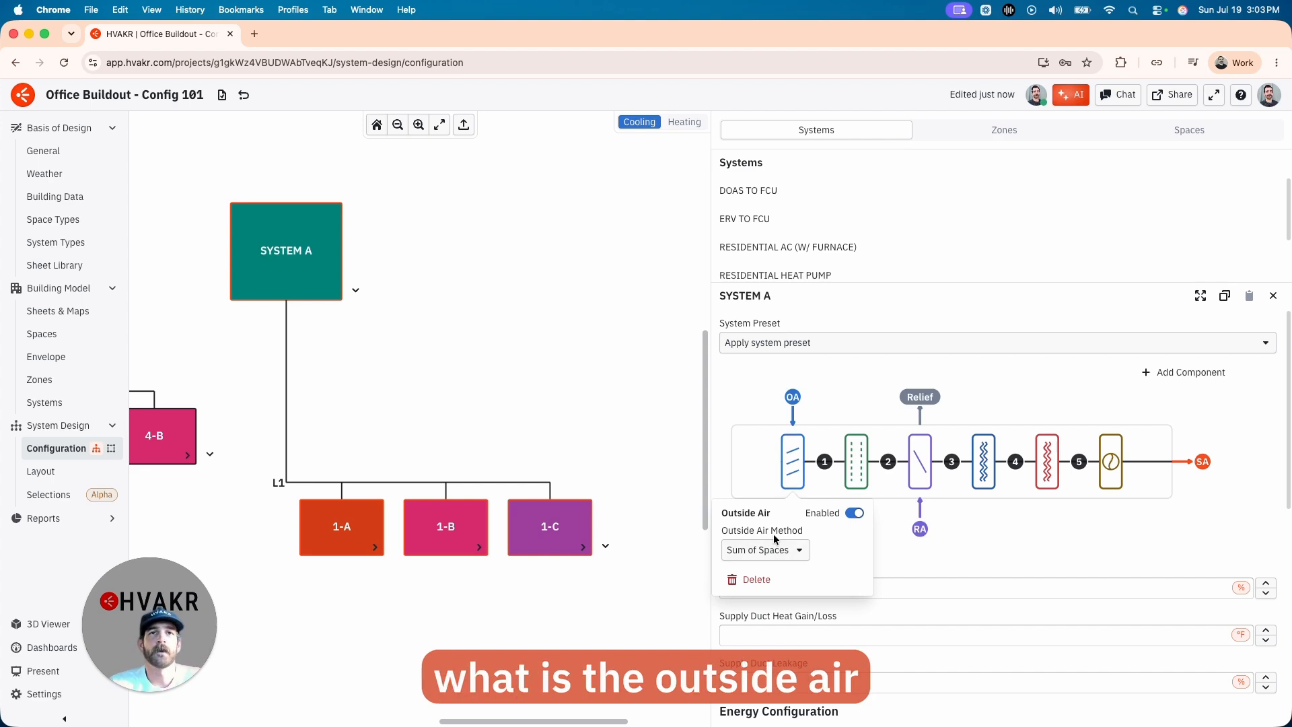
pyautogui.click(780, 555)
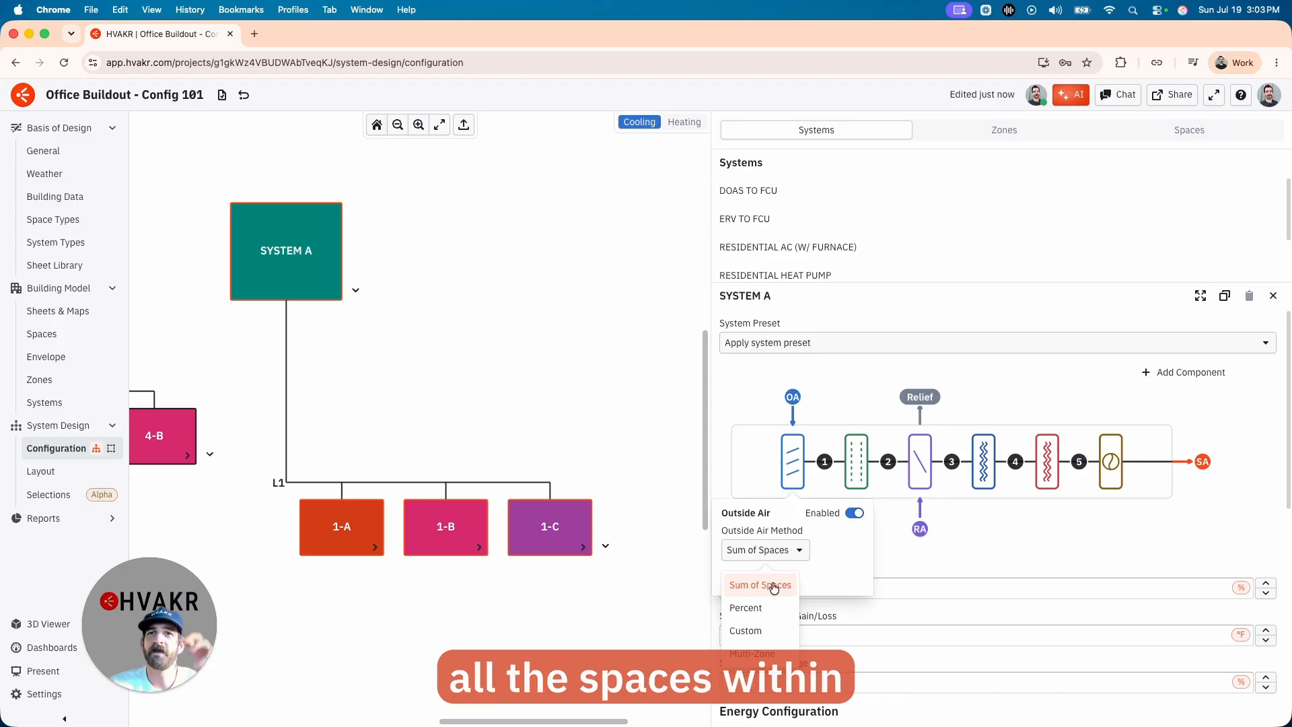
pyautogui.click(747, 608)
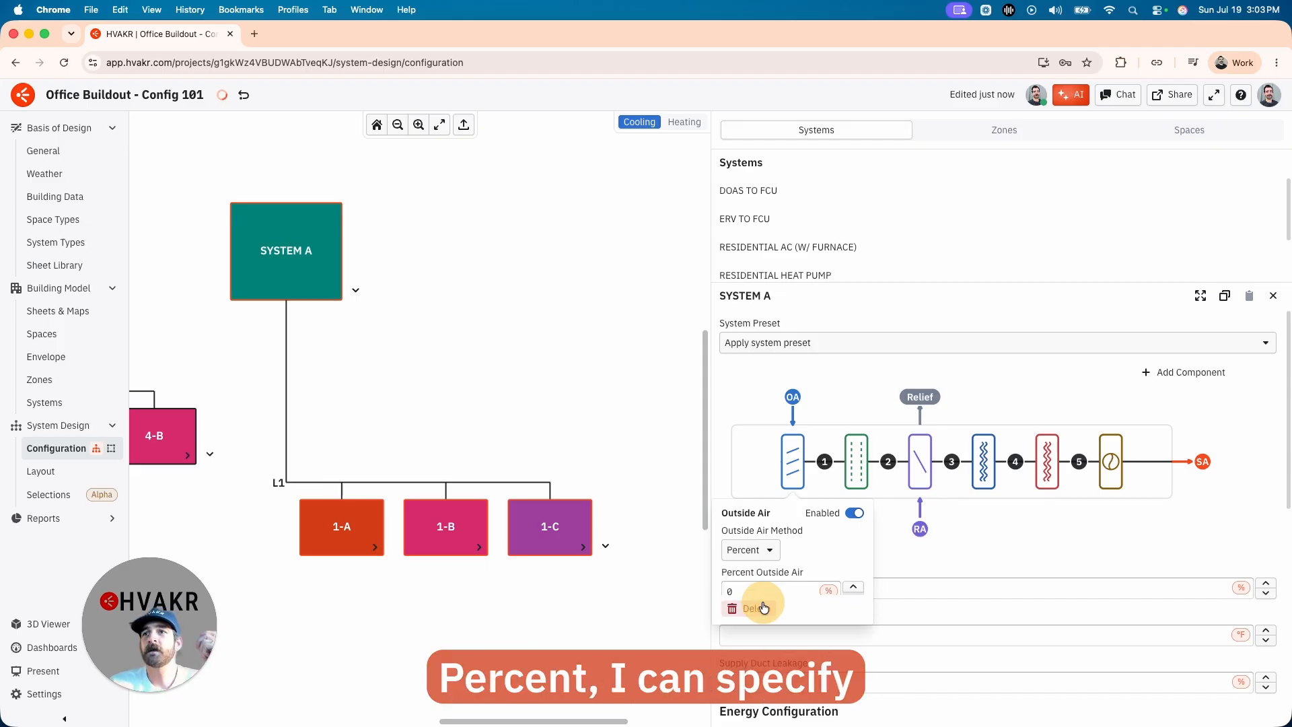
pyautogui.click(815, 590)
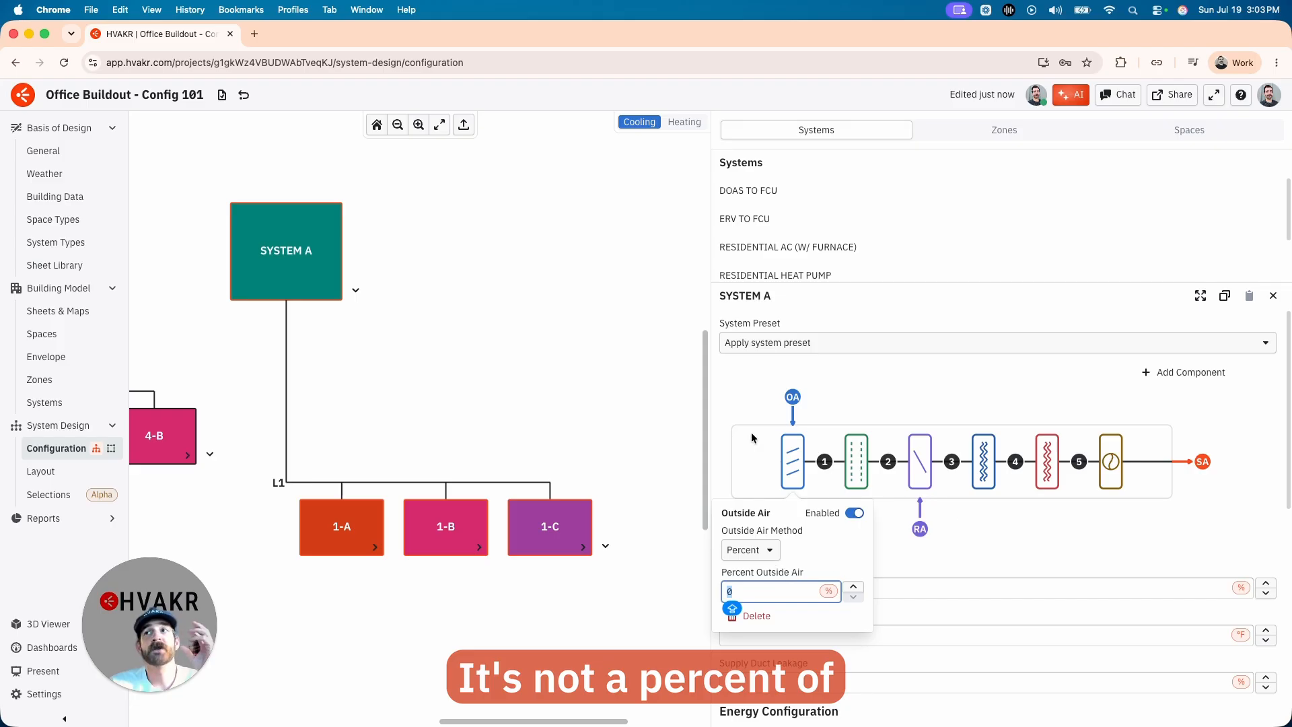
pyautogui.moveTo(835, 467)
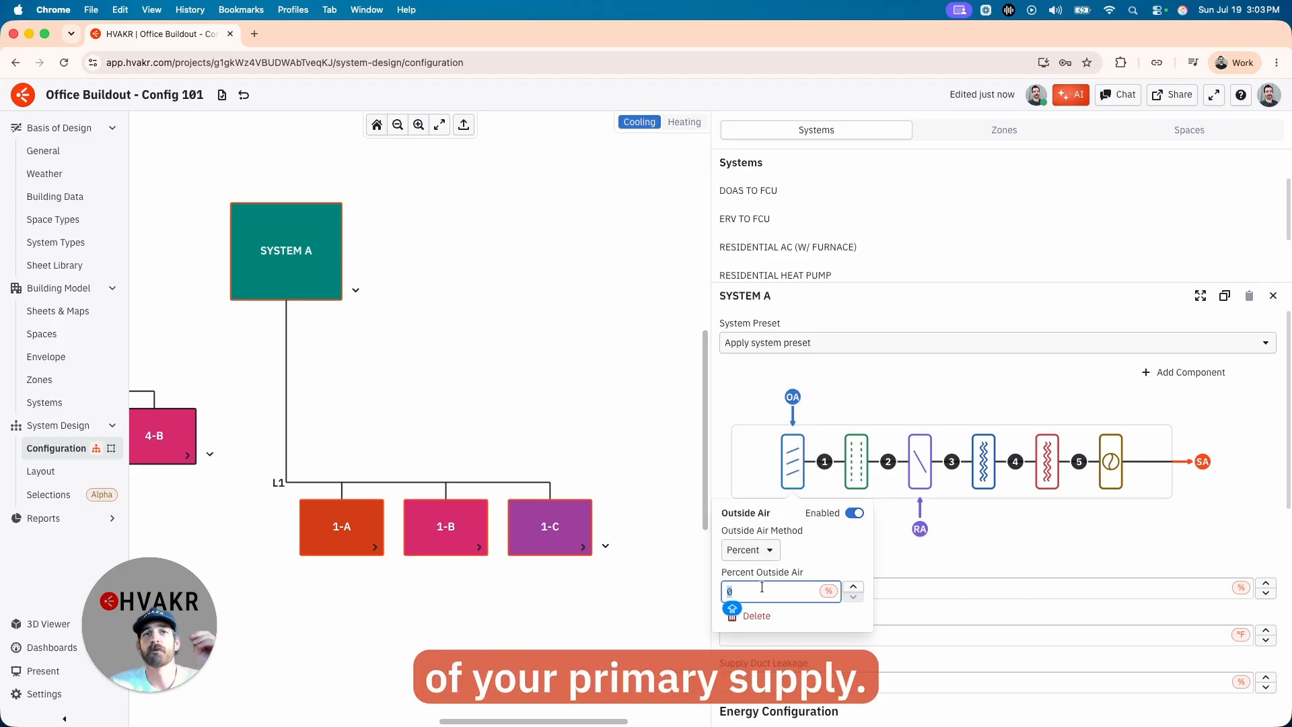
# Try the Custom and Multi-Zone outside air methods, and set the method back to Sum of Spaces
pyautogui.click(751, 549)
pyautogui.click(751, 629)
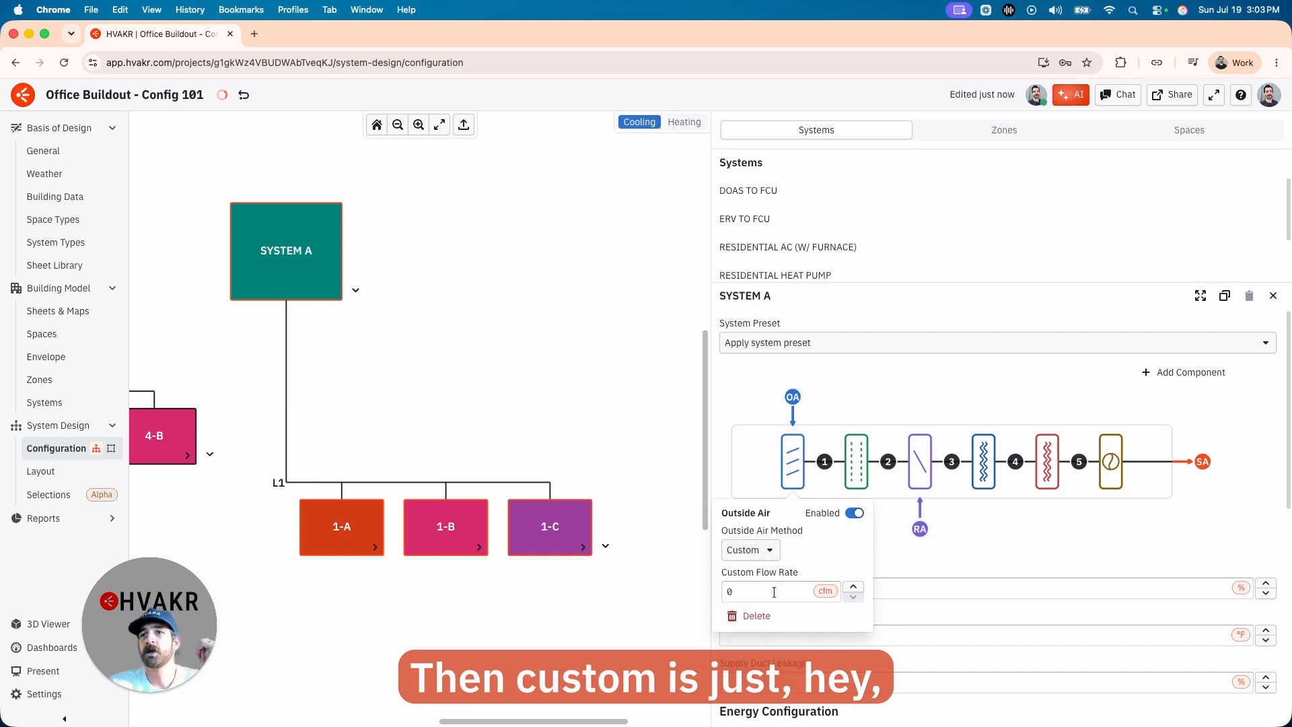
pyautogui.click(750, 550)
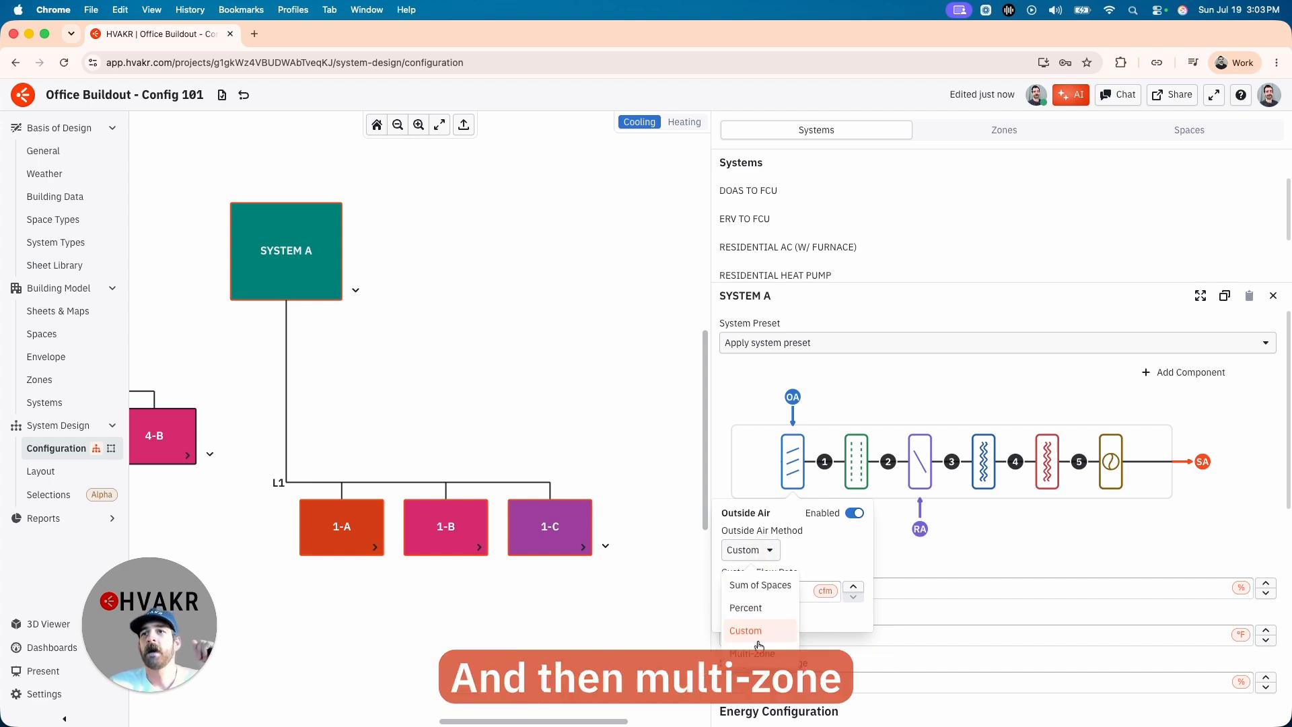
pyautogui.click(786, 592)
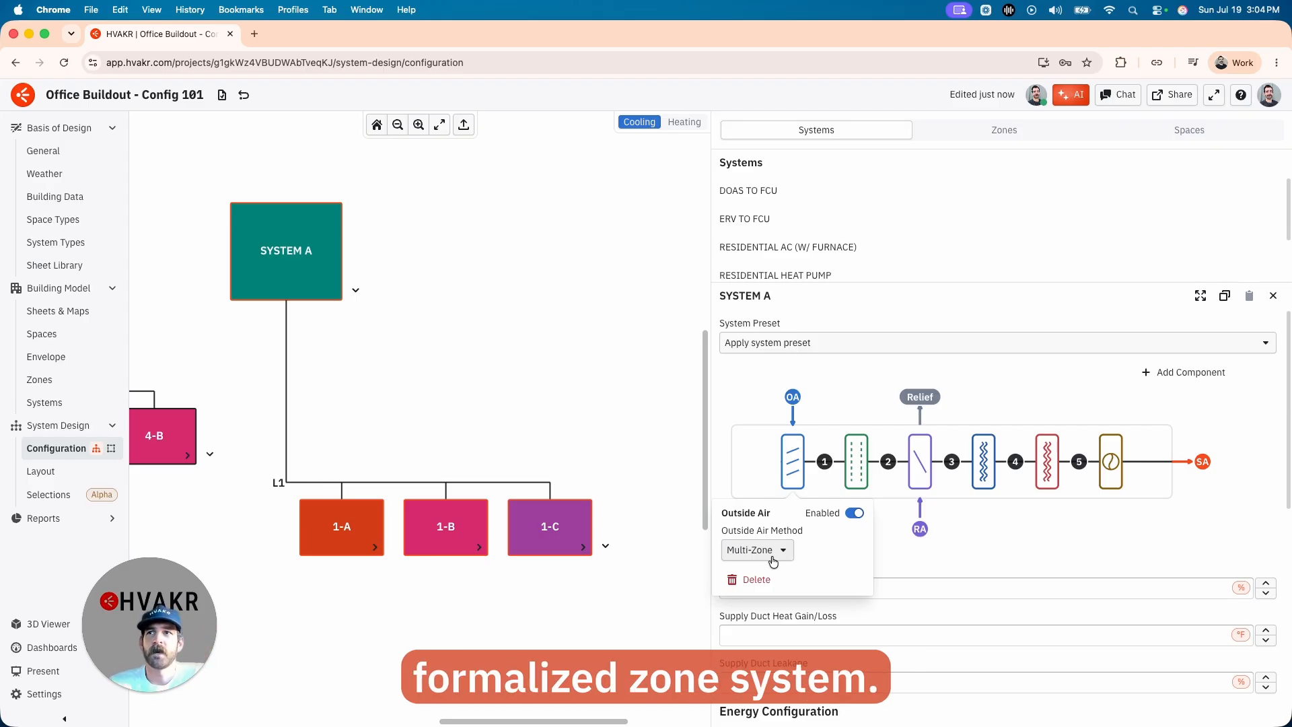
pyautogui.click(772, 551)
pyautogui.click(749, 586)
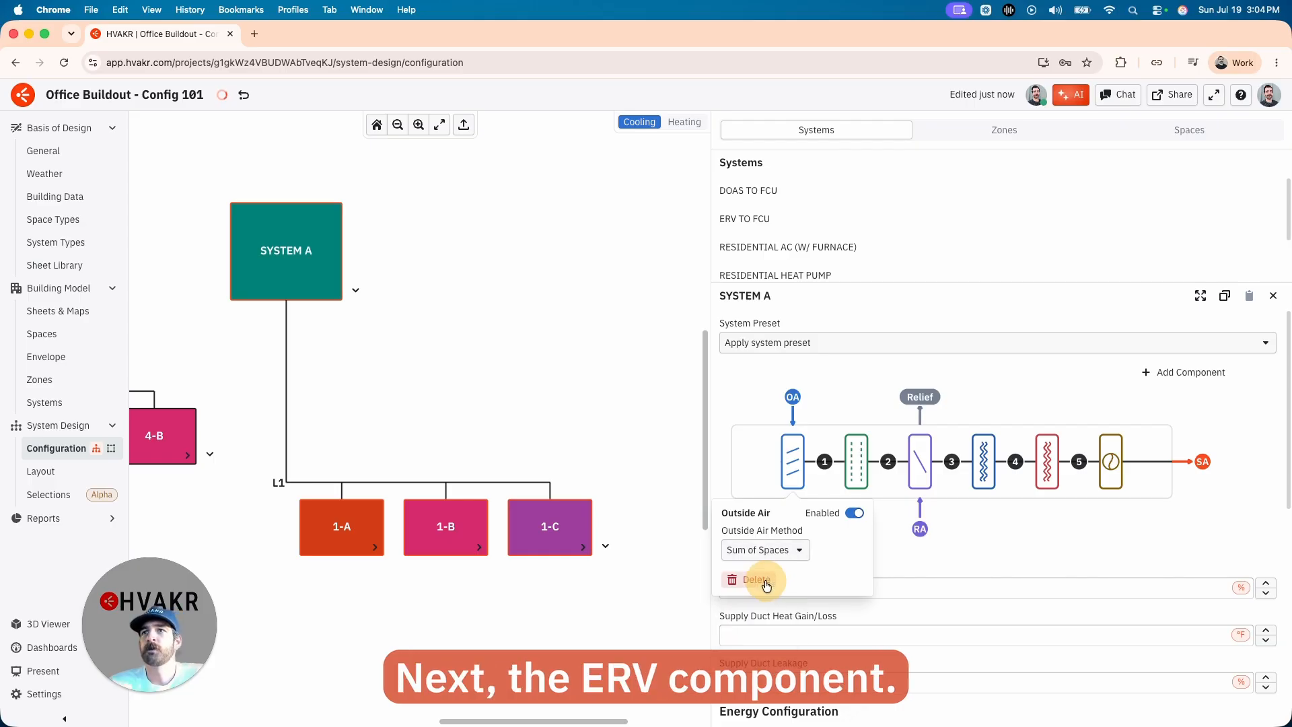
# Set the ERV's wheel effectiveness to 70%, and reopen the ERV to check the entry
pyautogui.click(846, 460)
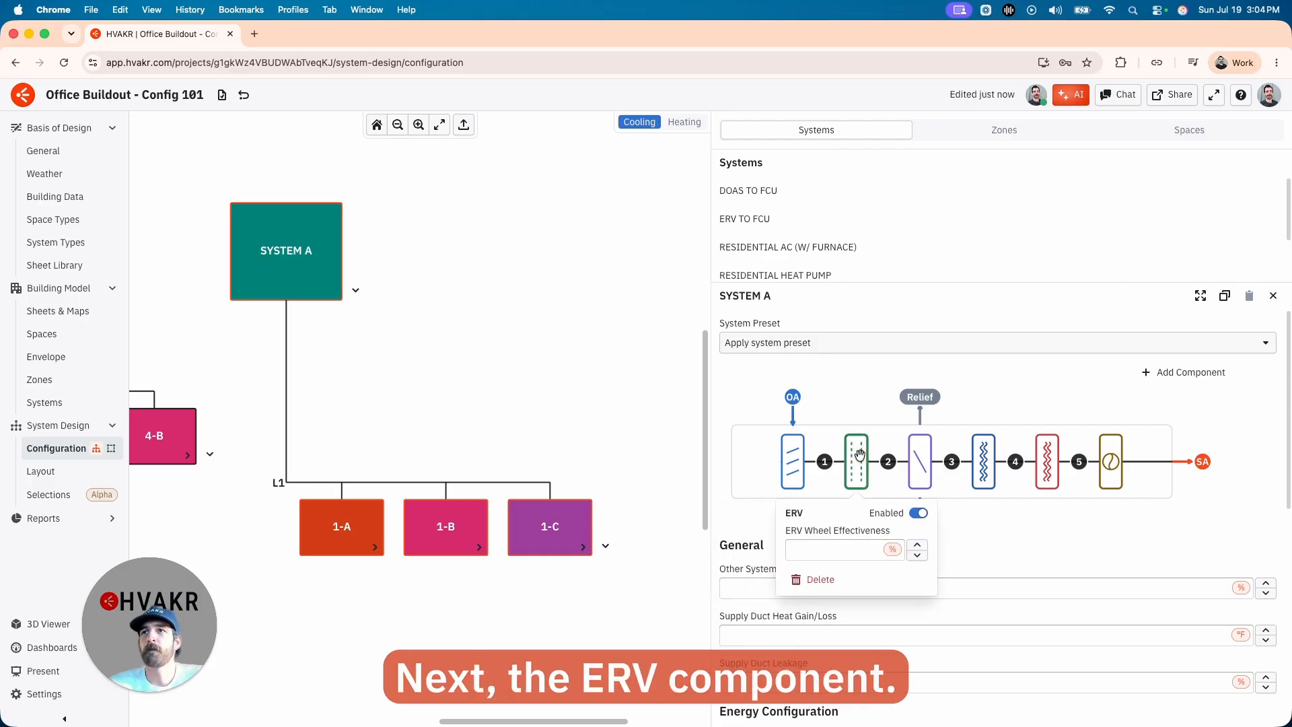
pyautogui.write('70')
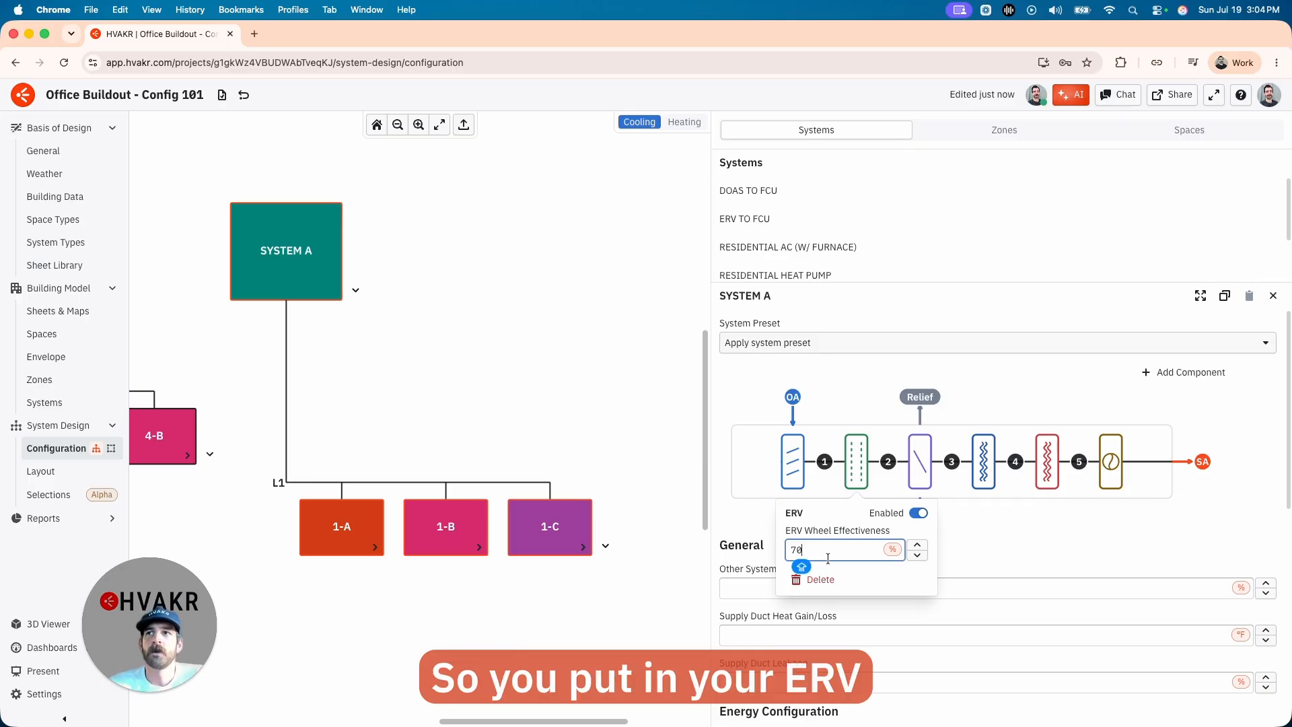
pyautogui.click(1003, 545)
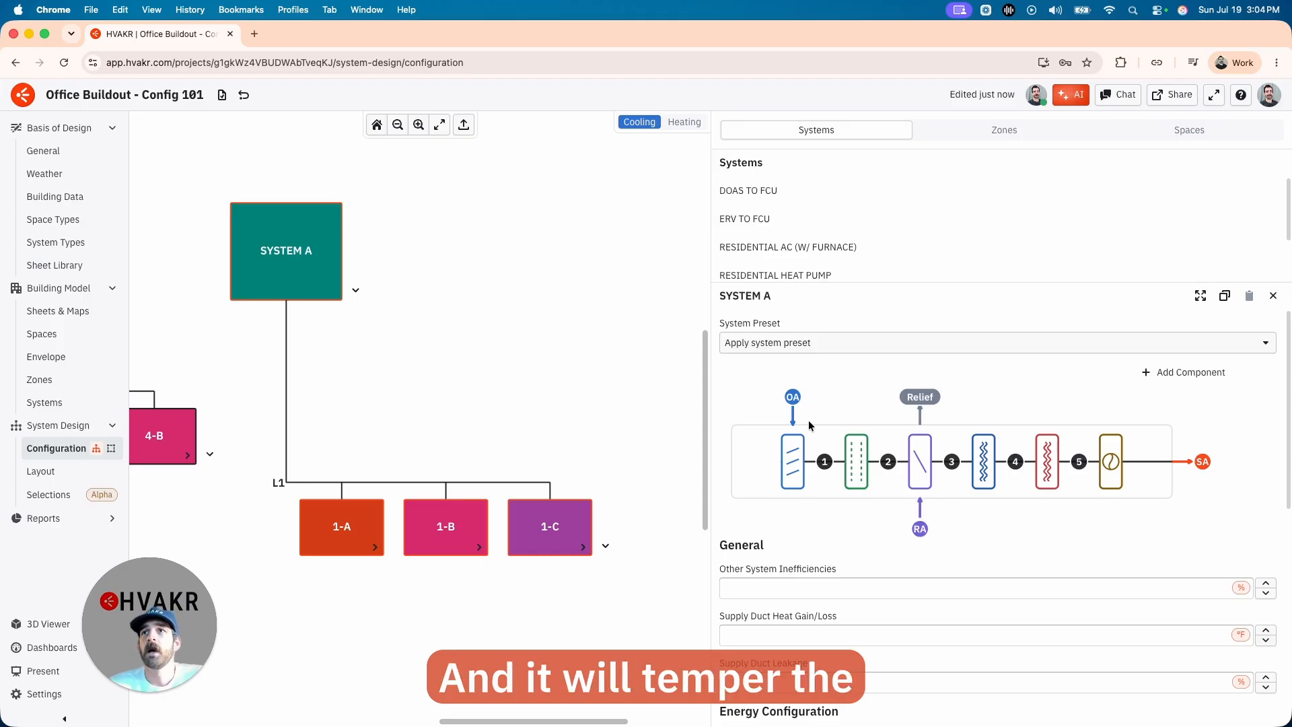
pyautogui.click(861, 460)
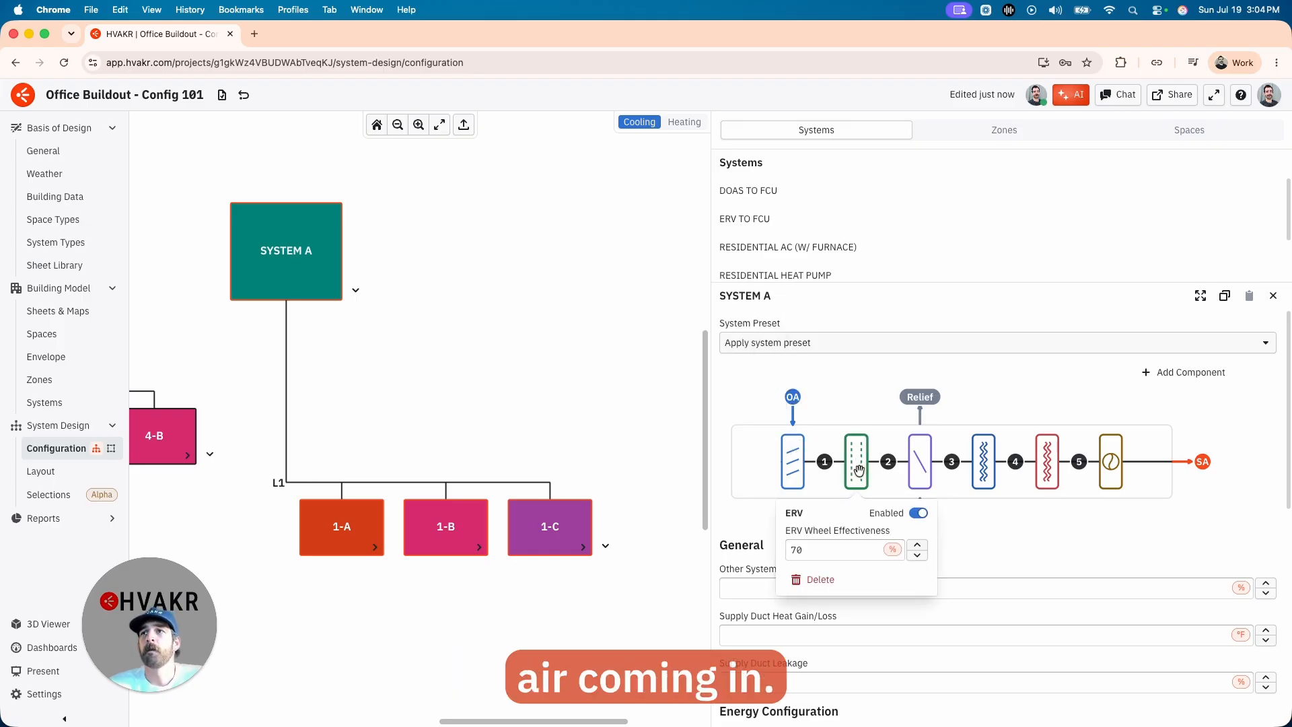
# Open the return air component and toggle its Relief option off and back on
pyautogui.click(874, 483)
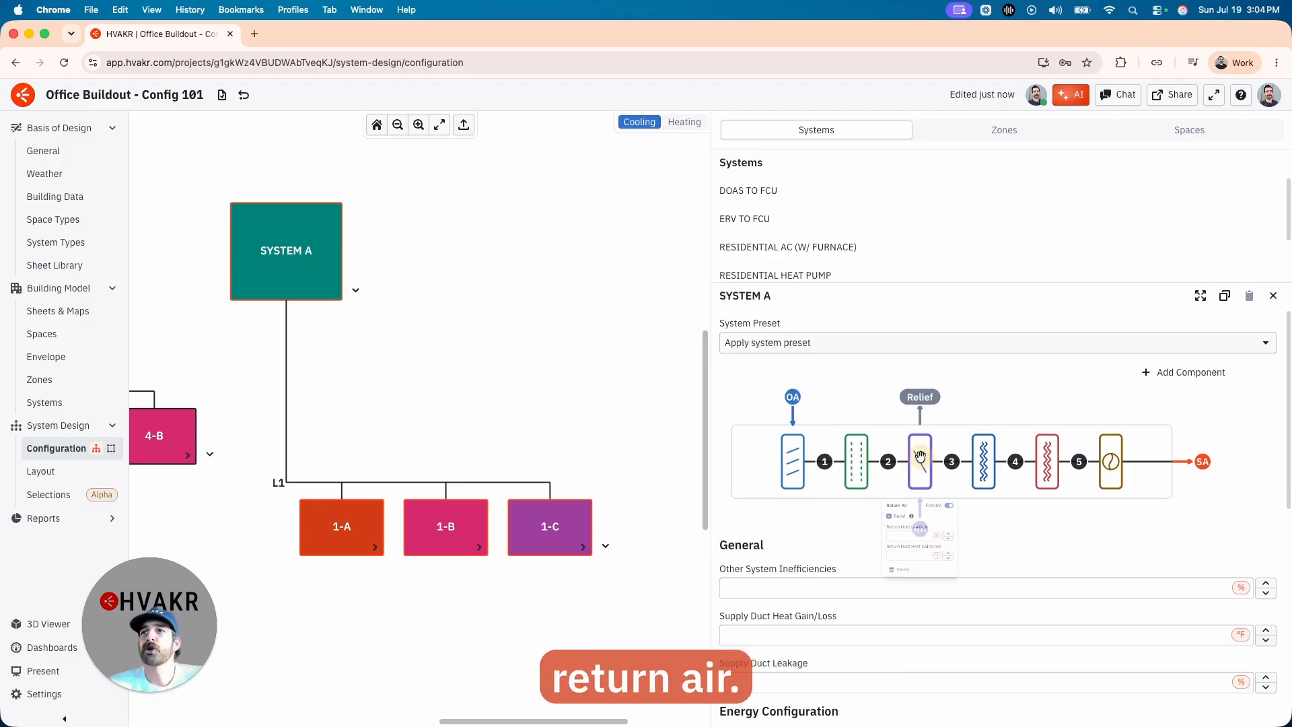
pyautogui.moveTo(921, 510)
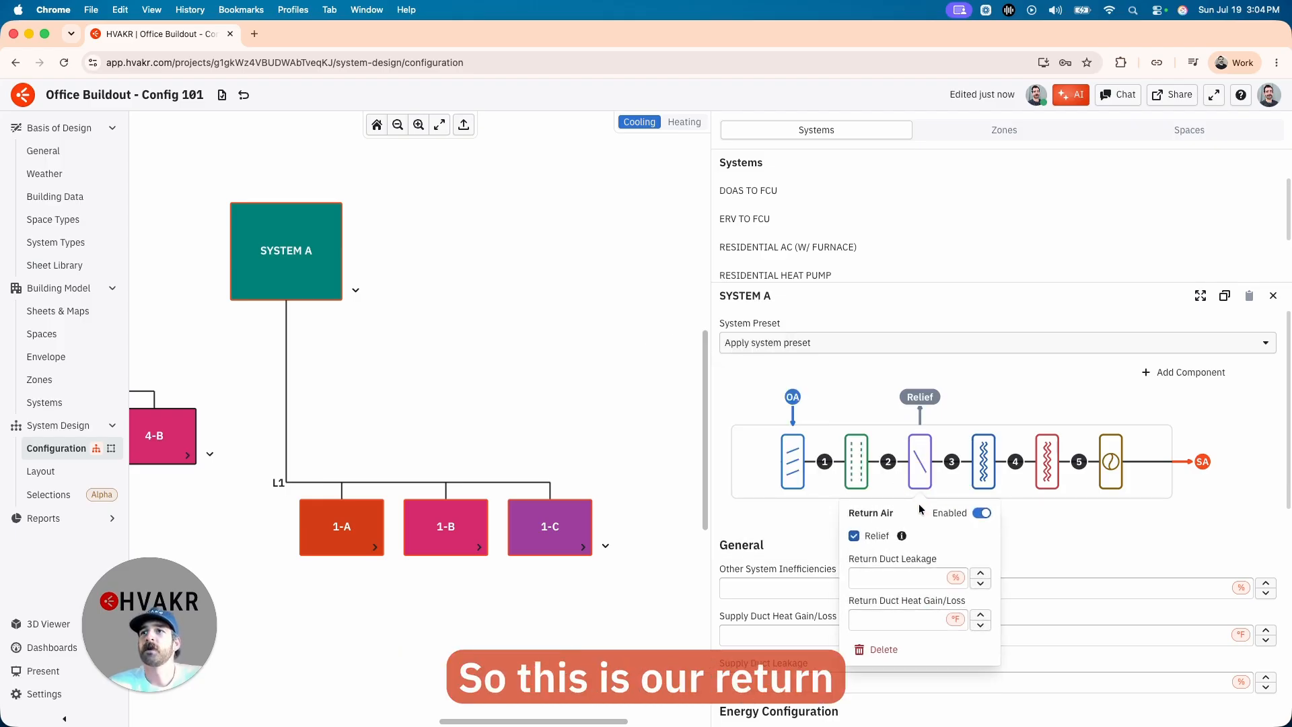
pyautogui.click(854, 536)
pyautogui.click(855, 537)
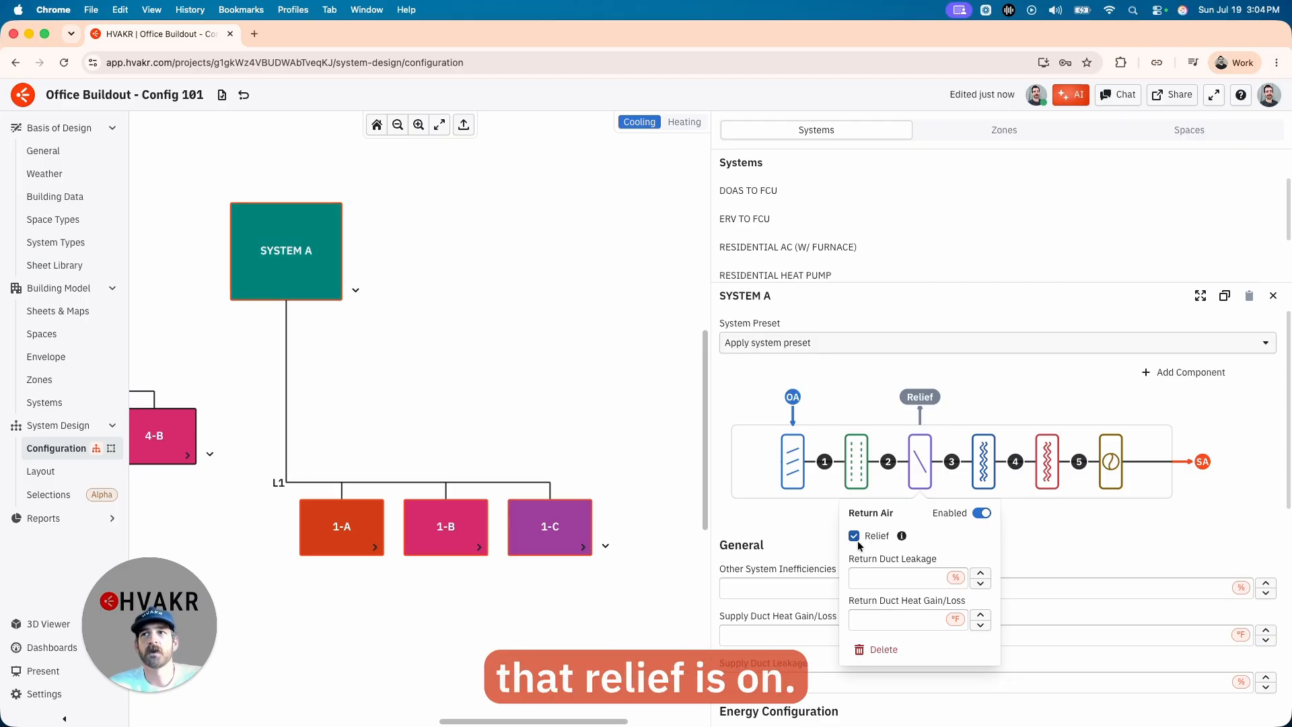
pyautogui.click(1021, 536)
# Review the return, relief and outside air conditions, and examine the Return Duct Leakage and Return Duct Heat Gain/Loss settings
pyautogui.moveTo(920, 530)
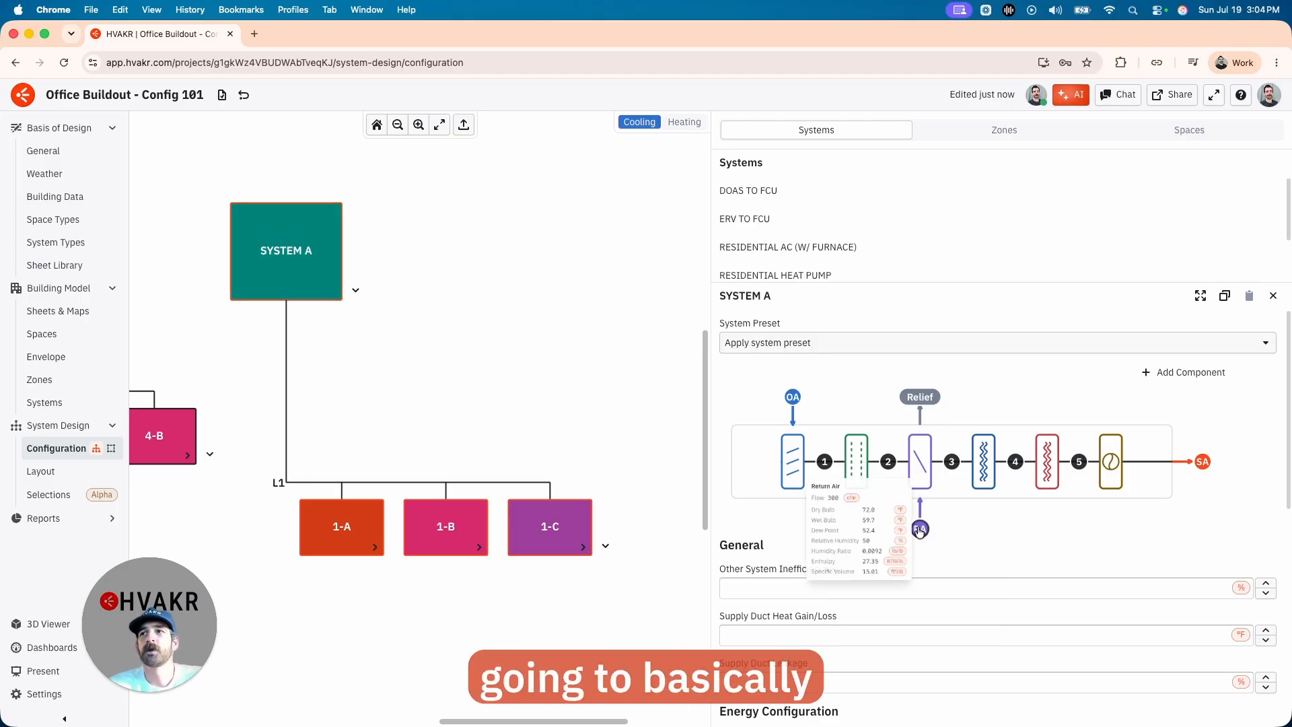
pyautogui.moveTo(918, 402)
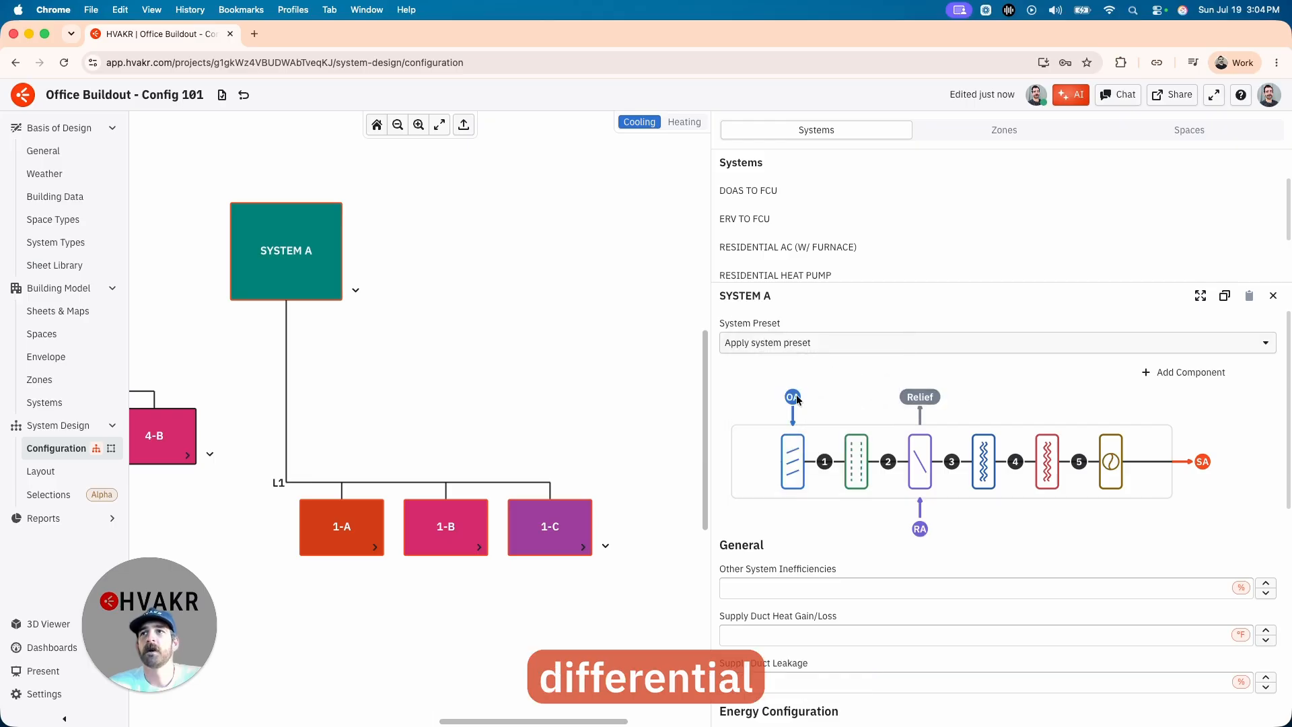
pyautogui.moveTo(794, 397)
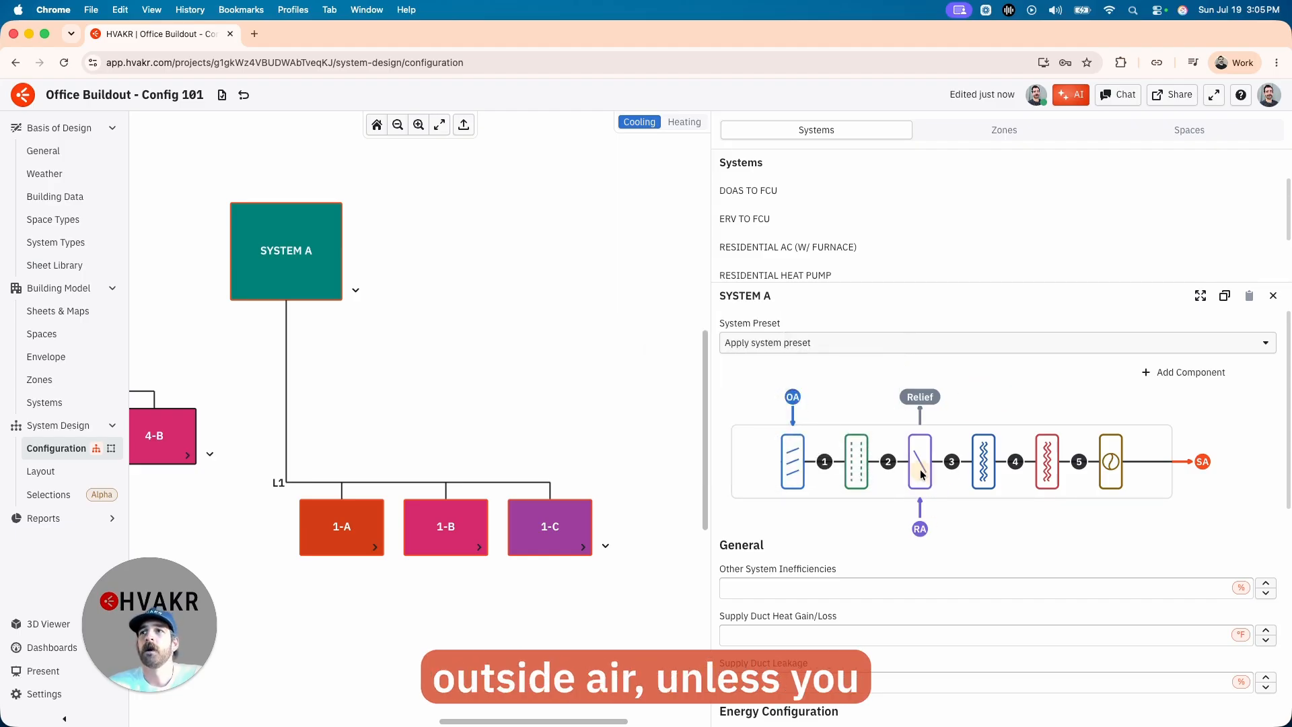
pyautogui.click(920, 528)
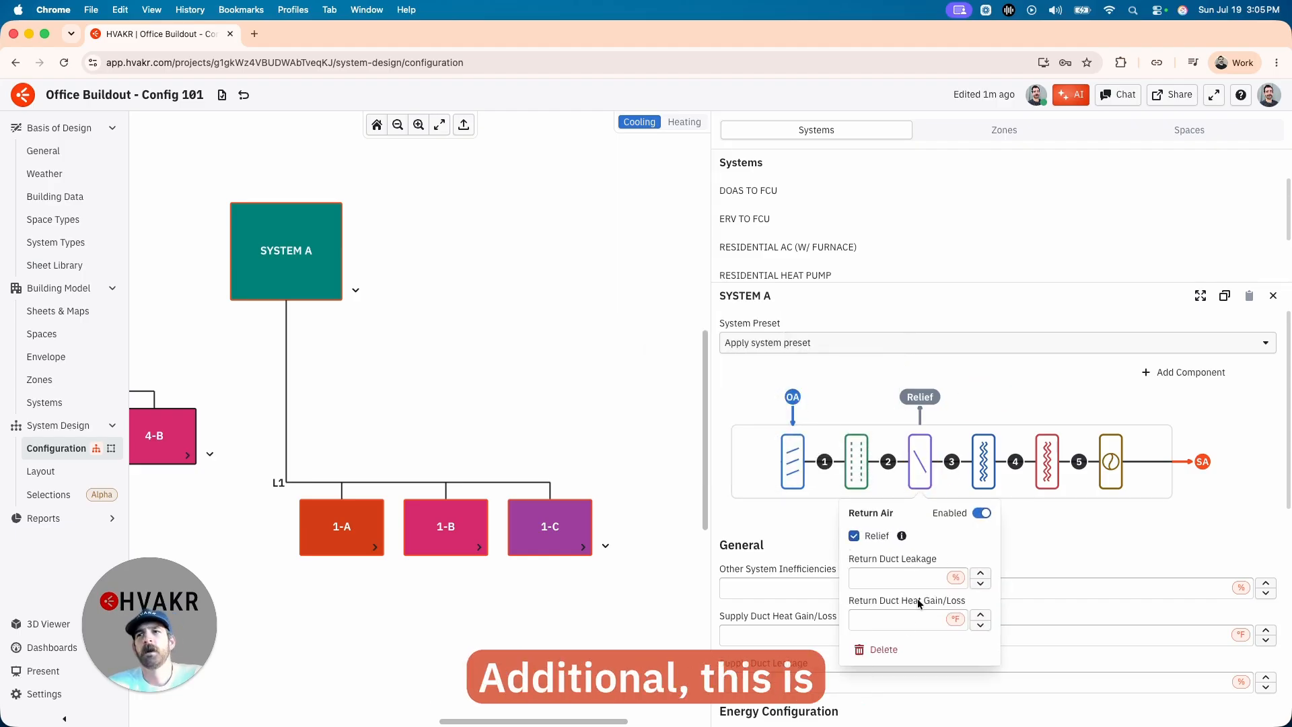
pyautogui.click(903, 580)
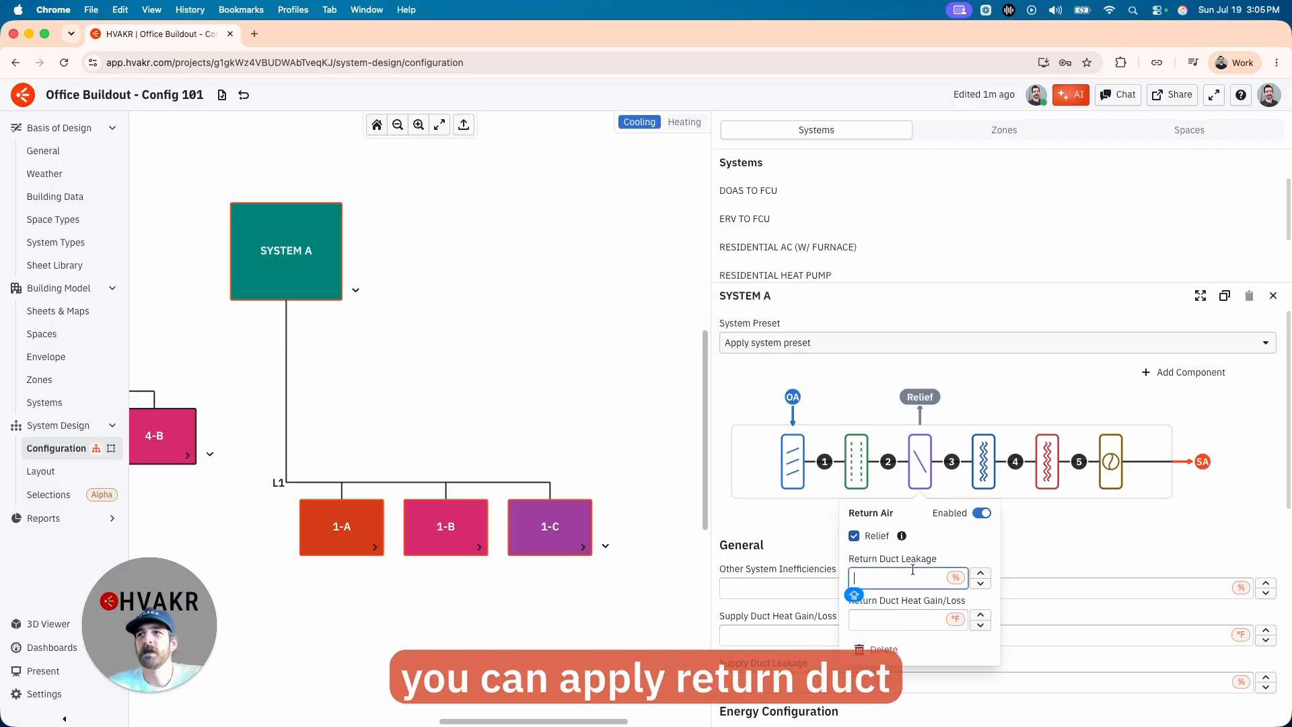
pyautogui.click(894, 619)
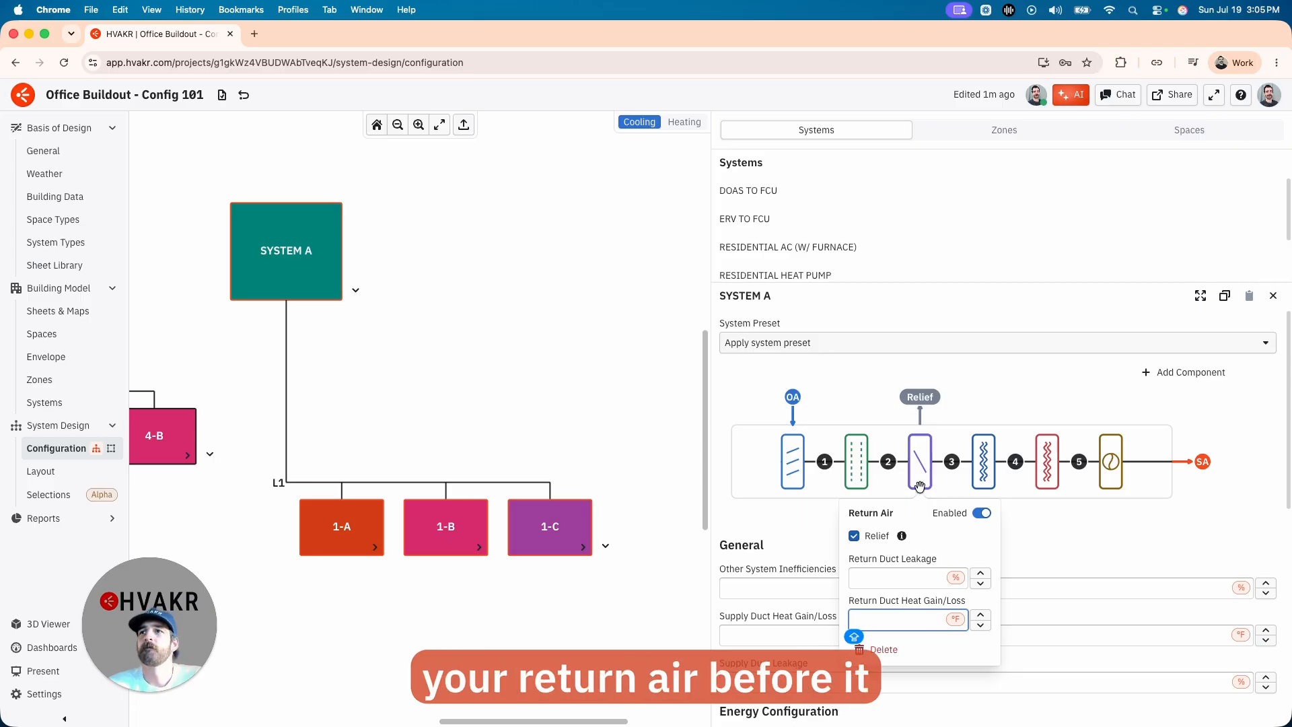
# Set the cooling coil's supply air temperature to 55 °F and its coil type to Direct Expansion
pyautogui.click(983, 461)
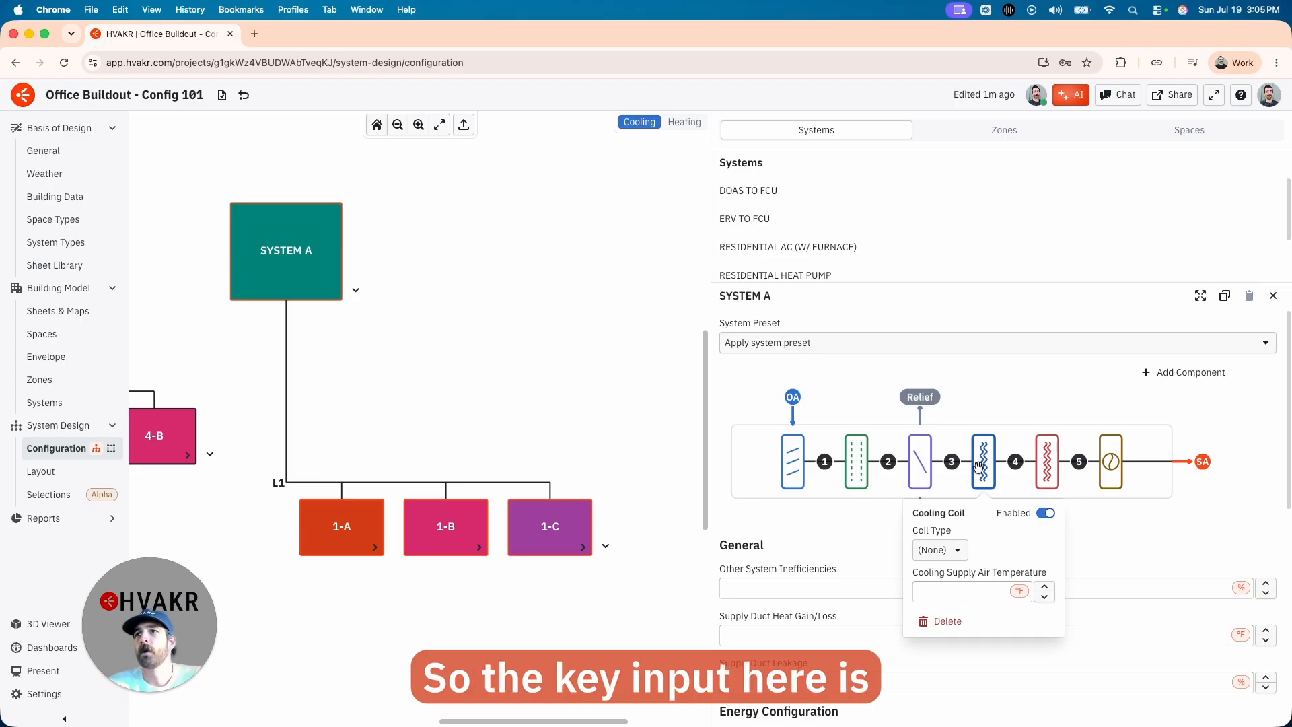
pyautogui.moveTo(923, 574); pyautogui.dragTo(1049, 575)
pyautogui.click(950, 593)
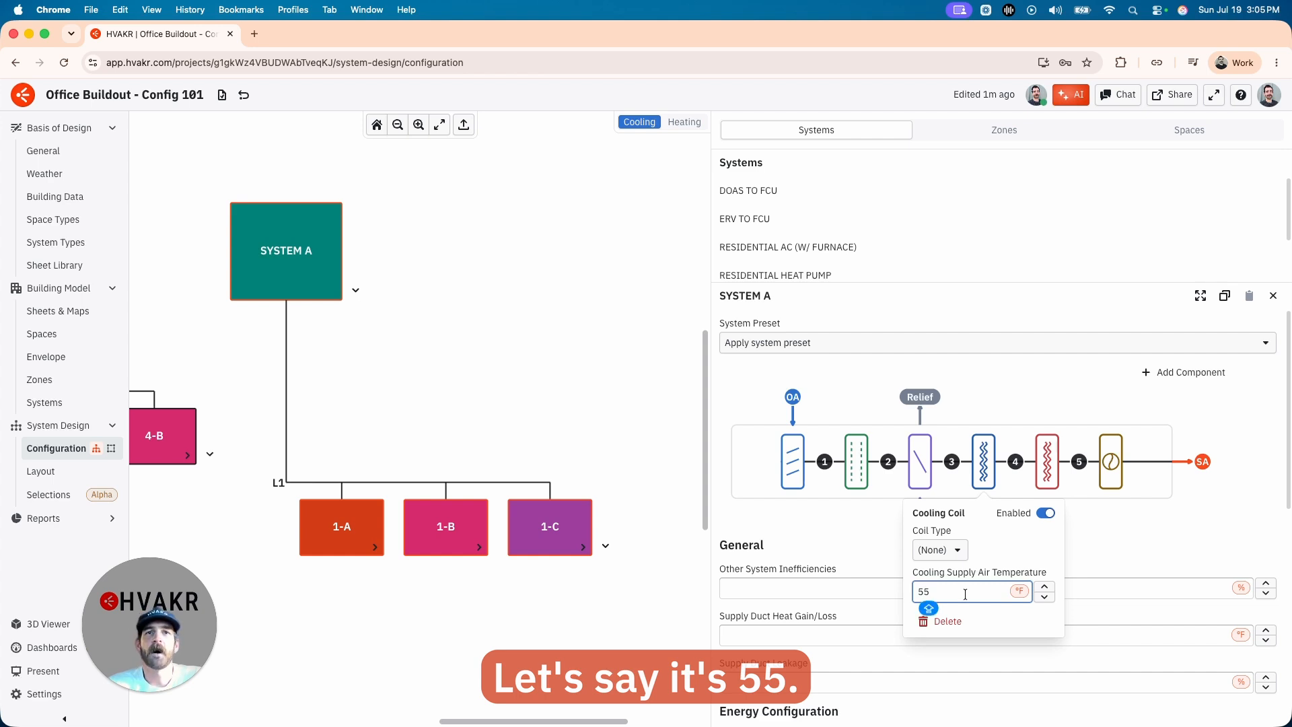
pyautogui.click(1009, 564)
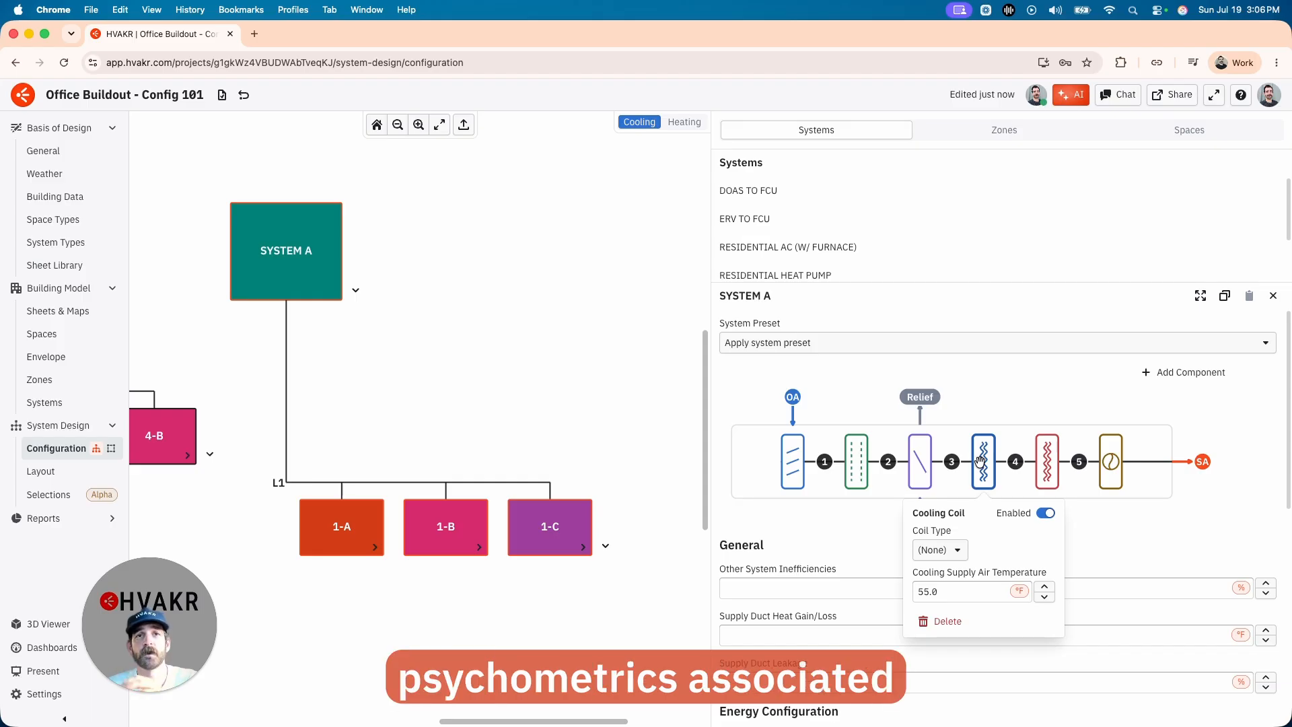
pyautogui.click(954, 549)
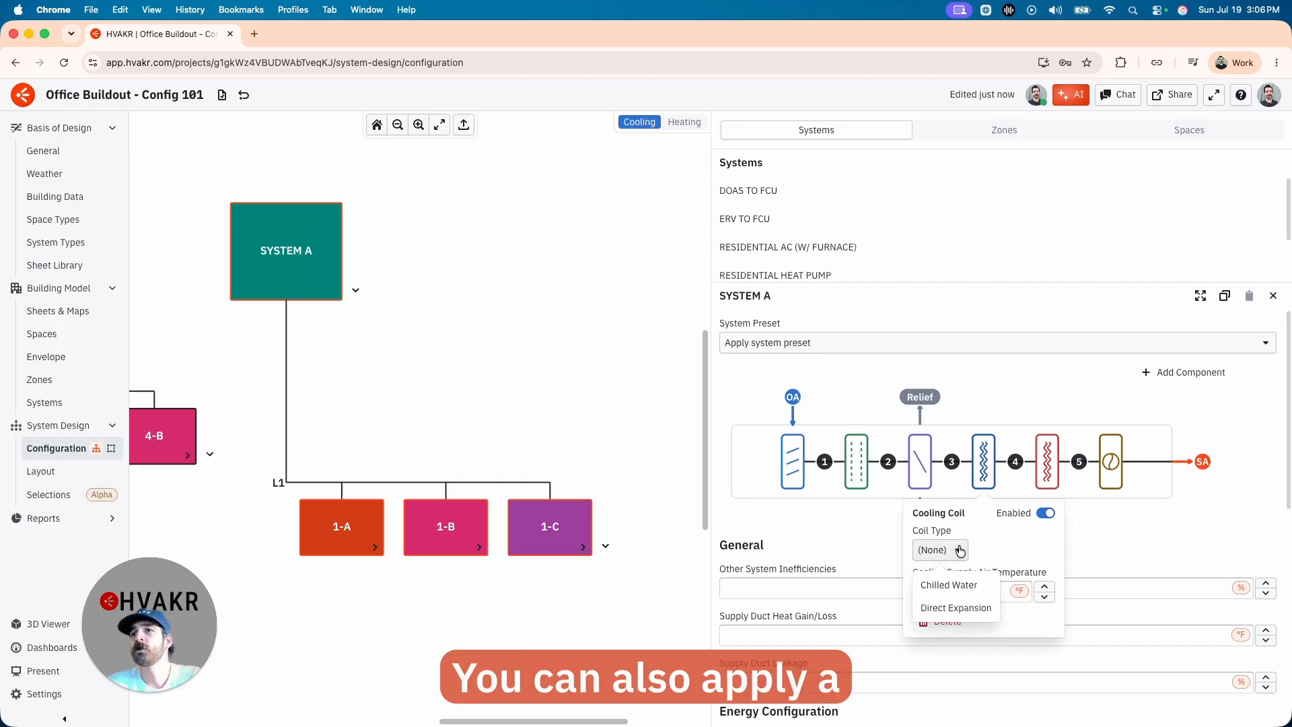
pyautogui.click(975, 608)
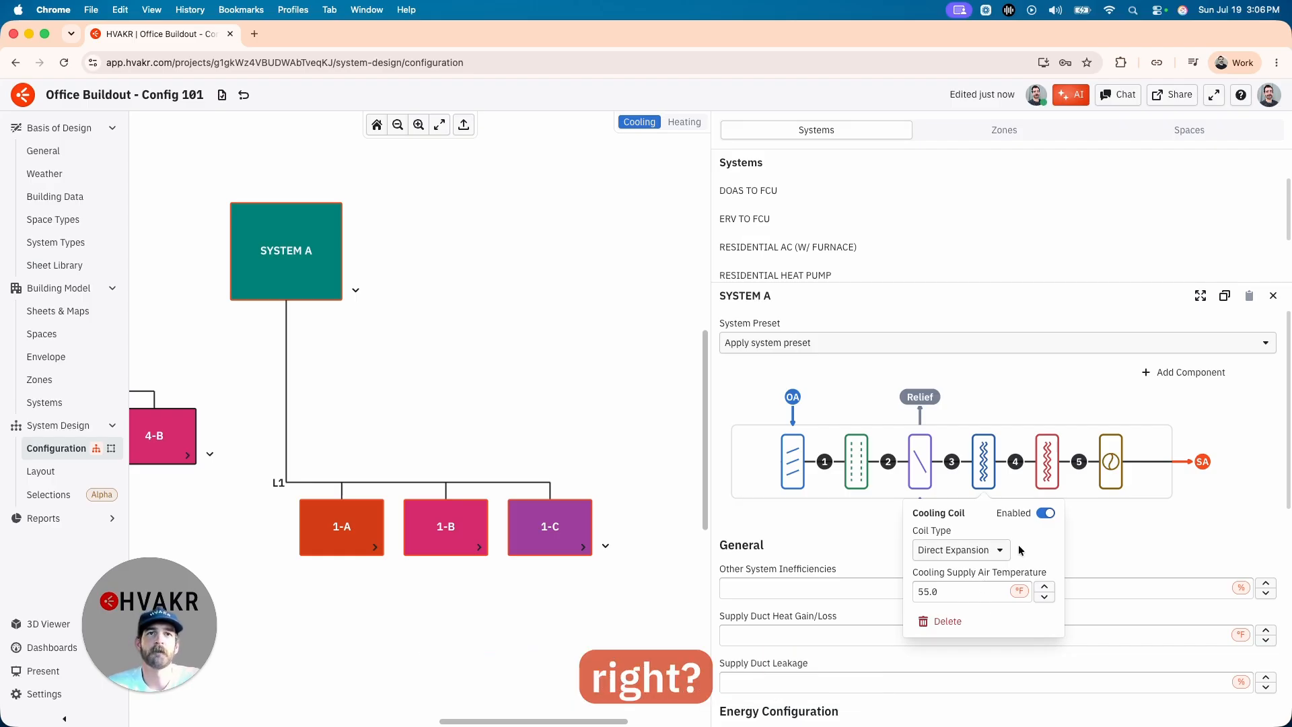
# Try the Chilled Water coil type with its CHW ΔT setting, and switch the cooling coil back to Direct Expansion
pyautogui.click(1000, 550)
pyautogui.click(942, 587)
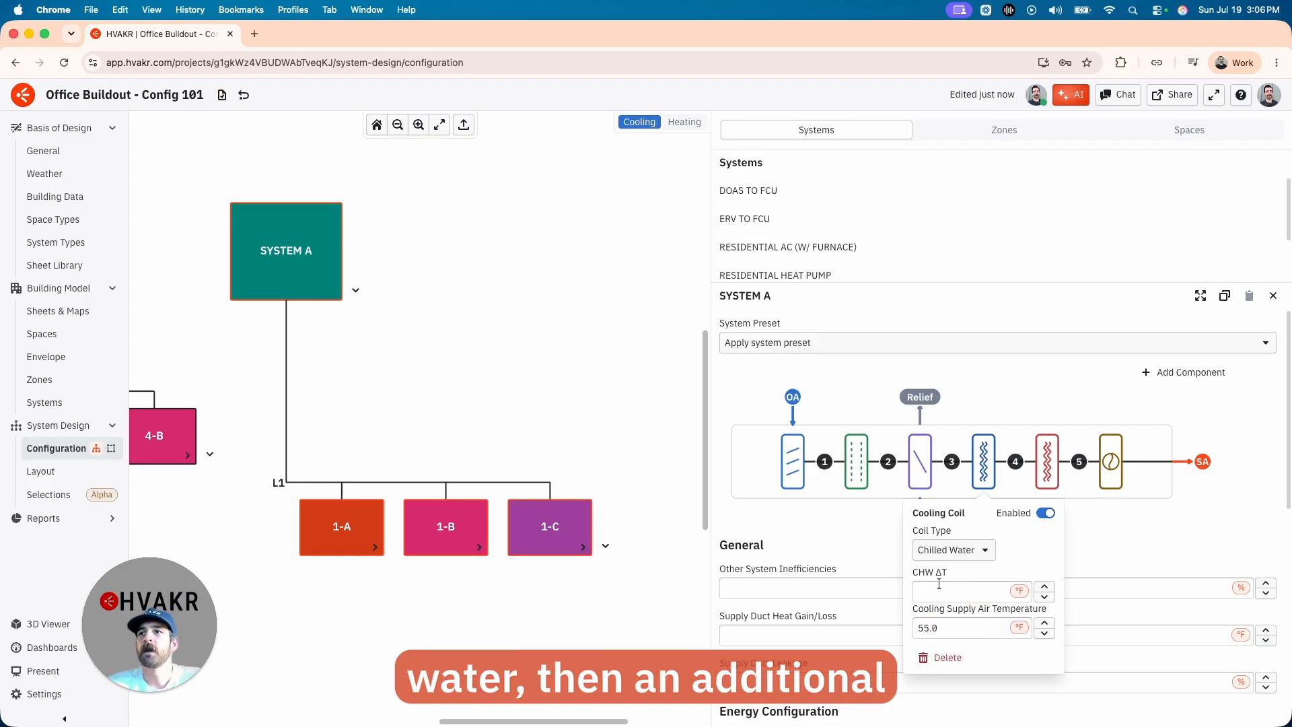
pyautogui.click(939, 585)
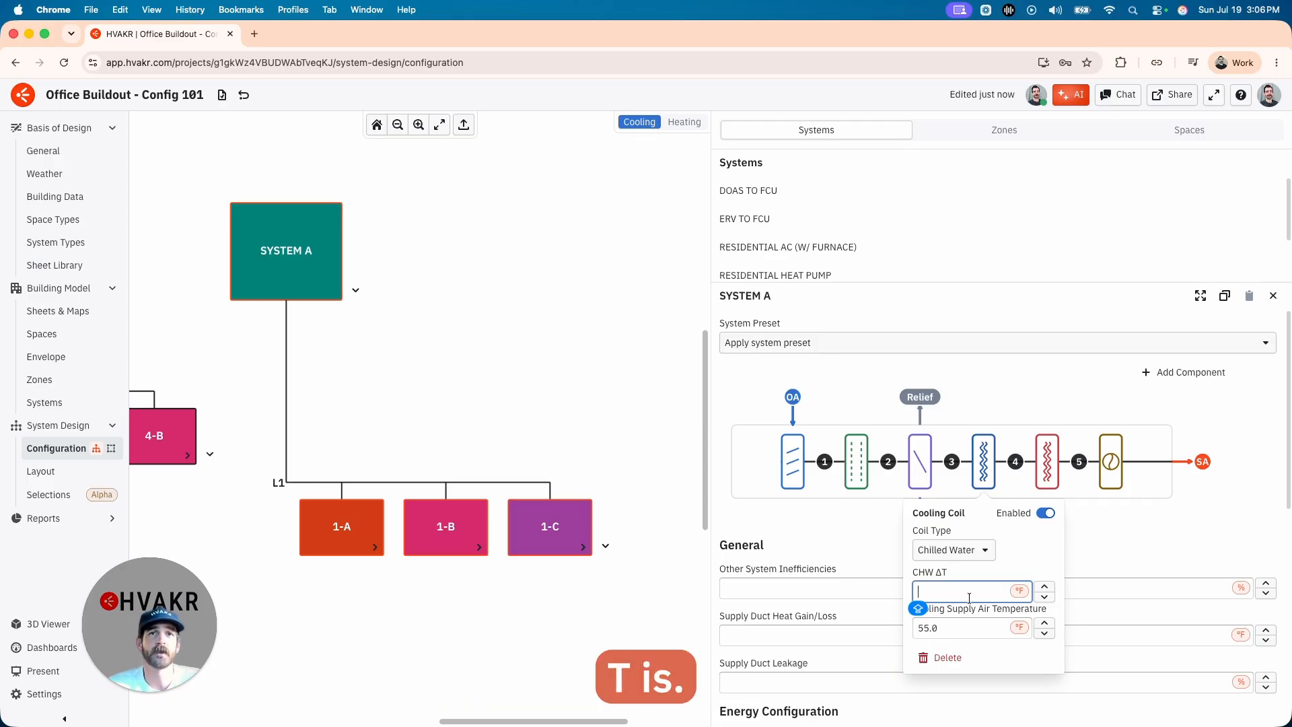
pyautogui.click(959, 552)
pyautogui.click(949, 610)
pyautogui.click(907, 590)
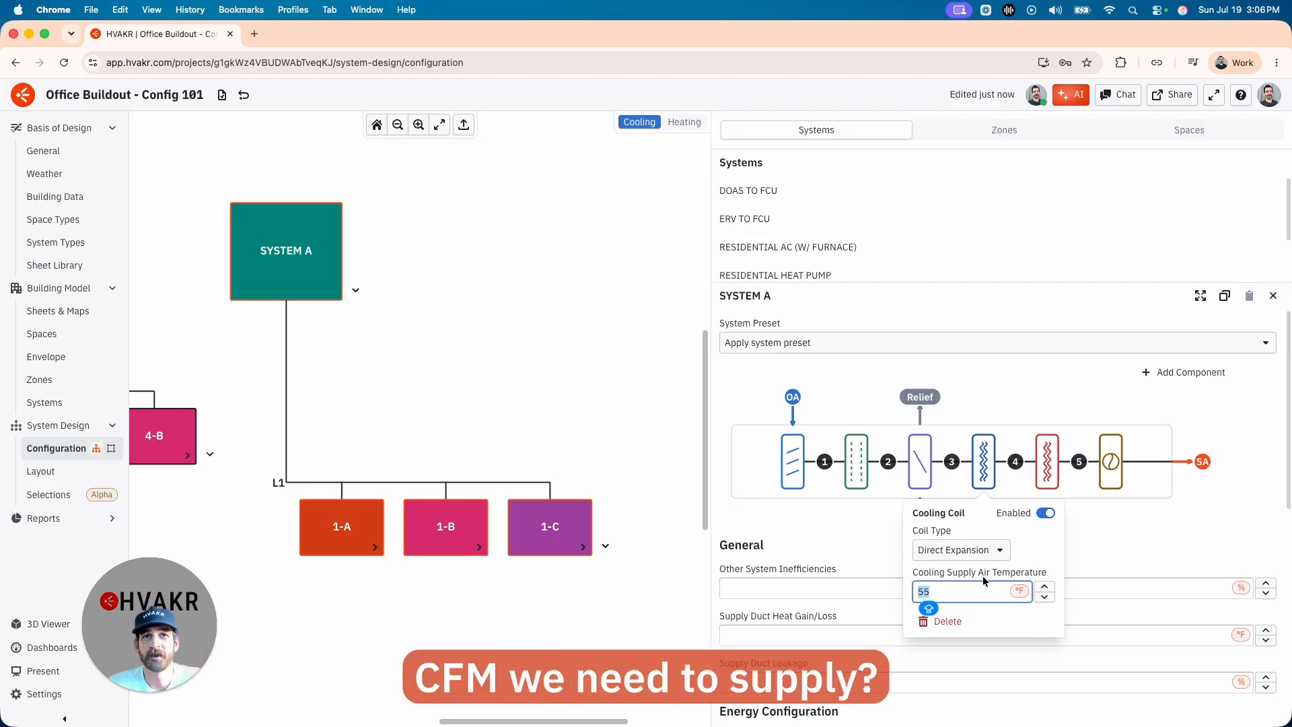
# Try the Heating Hot Water coil type on SYSTEM A's heating coil and open its HHW ΔT setting
pyautogui.click(1048, 466)
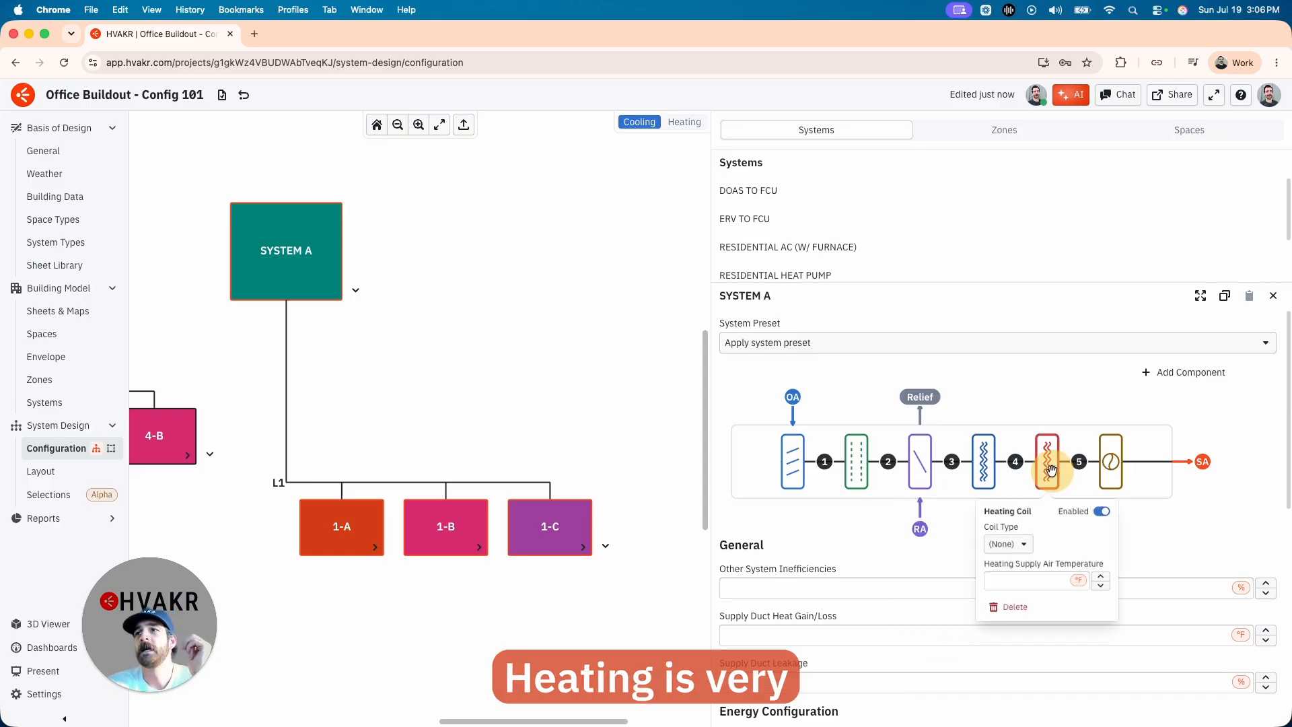
pyautogui.click(1019, 591)
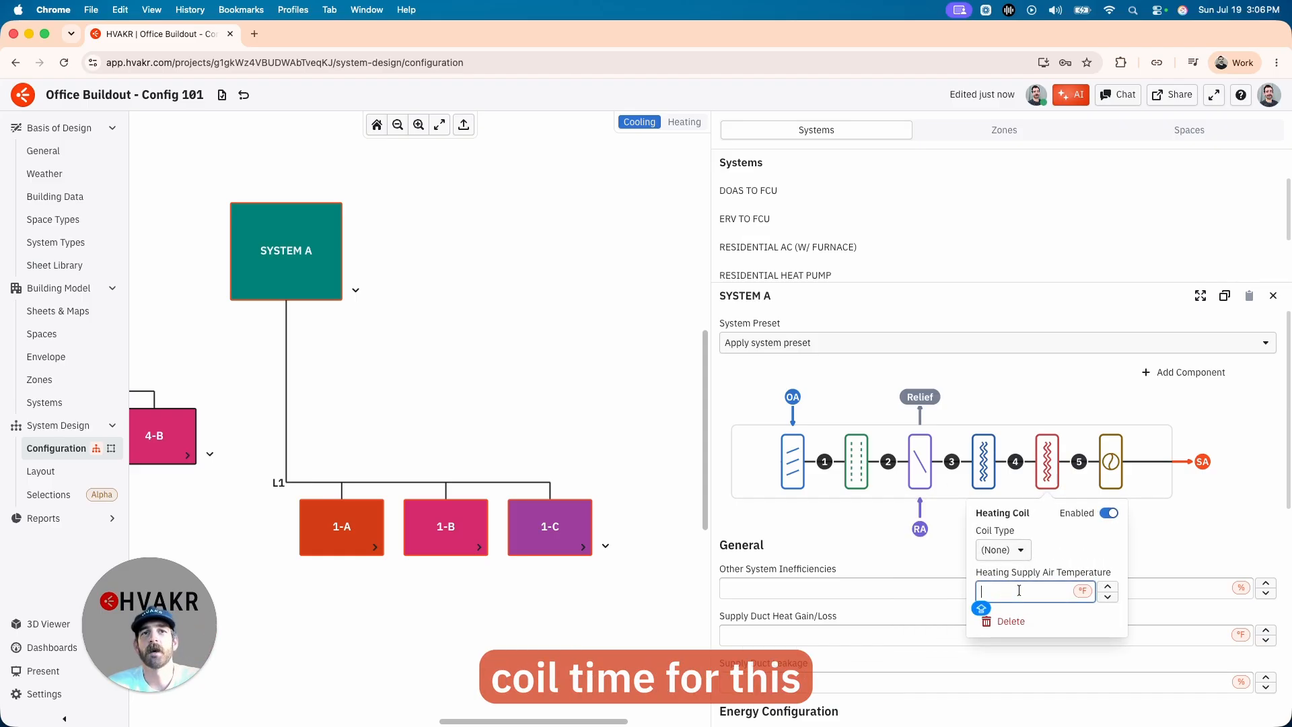
pyautogui.click(1006, 550)
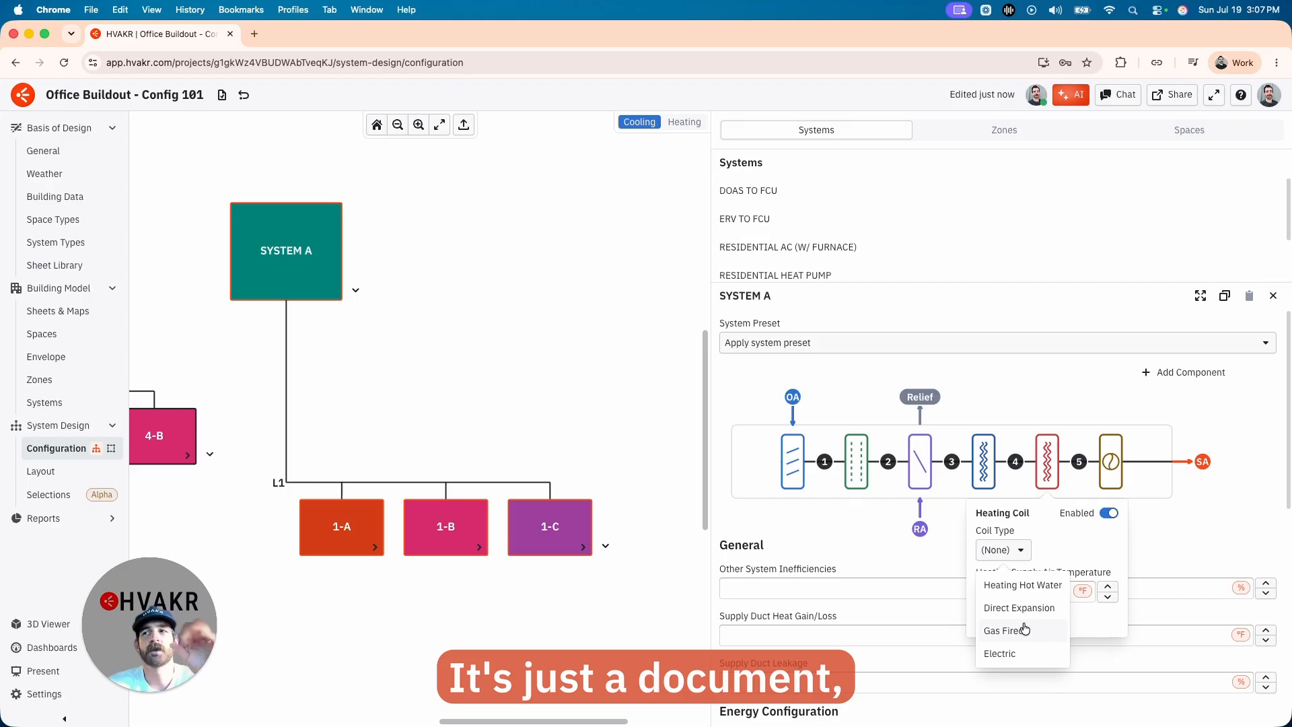
pyautogui.click(1021, 585)
pyautogui.click(1000, 589)
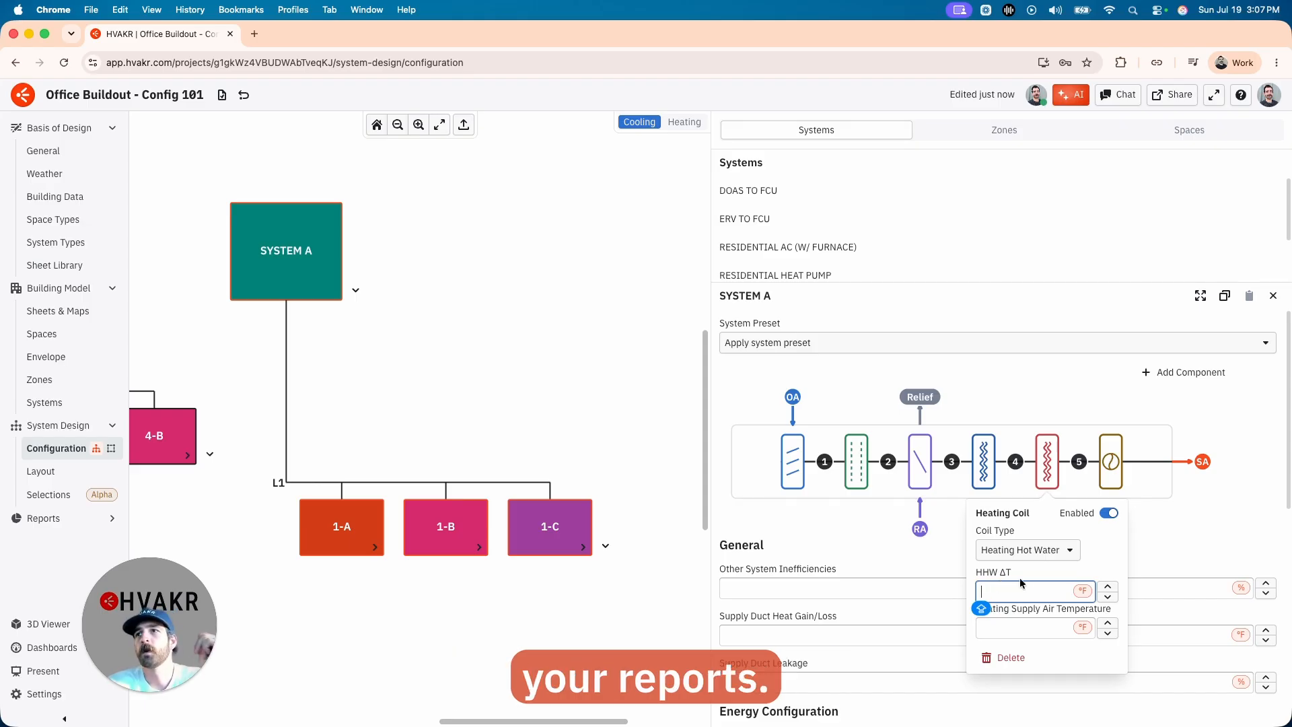
# Set the heating coil's type to Gas Fired and its heating supply air temperature to 90 °F
pyautogui.click(1024, 550)
pyautogui.click(1024, 630)
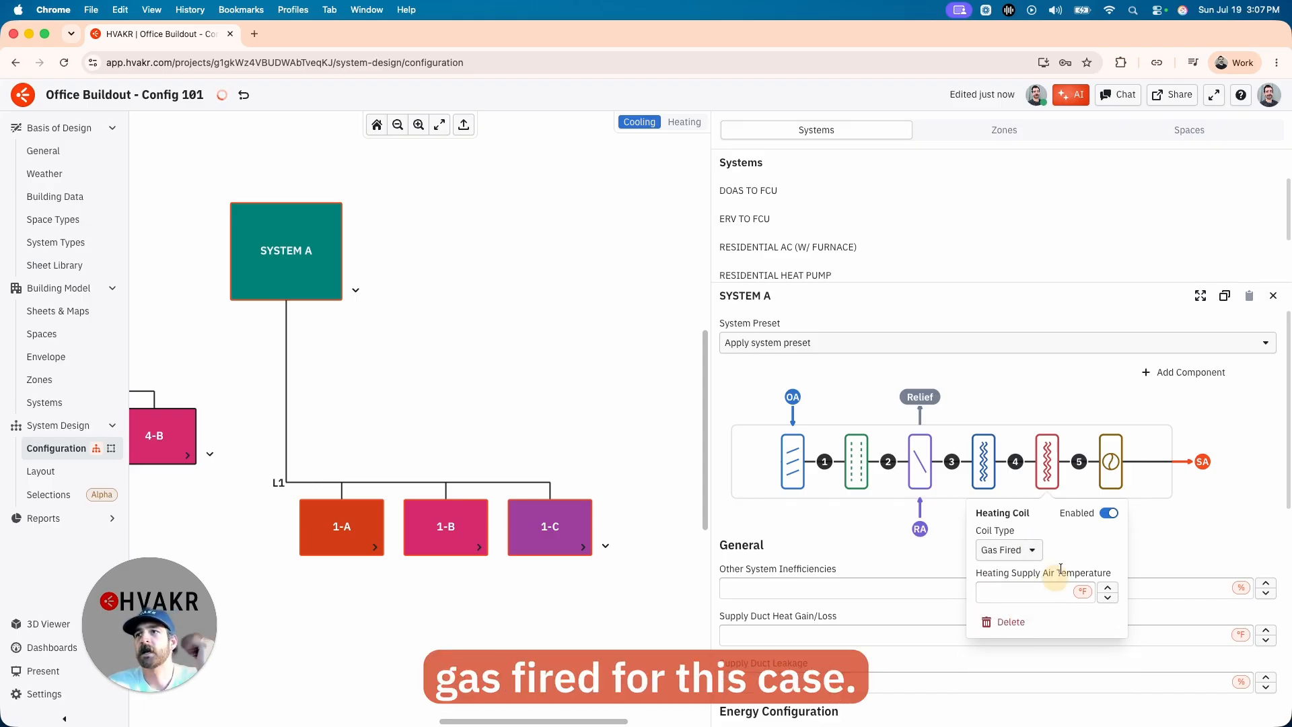
pyautogui.click(1039, 593)
pyautogui.write('90')
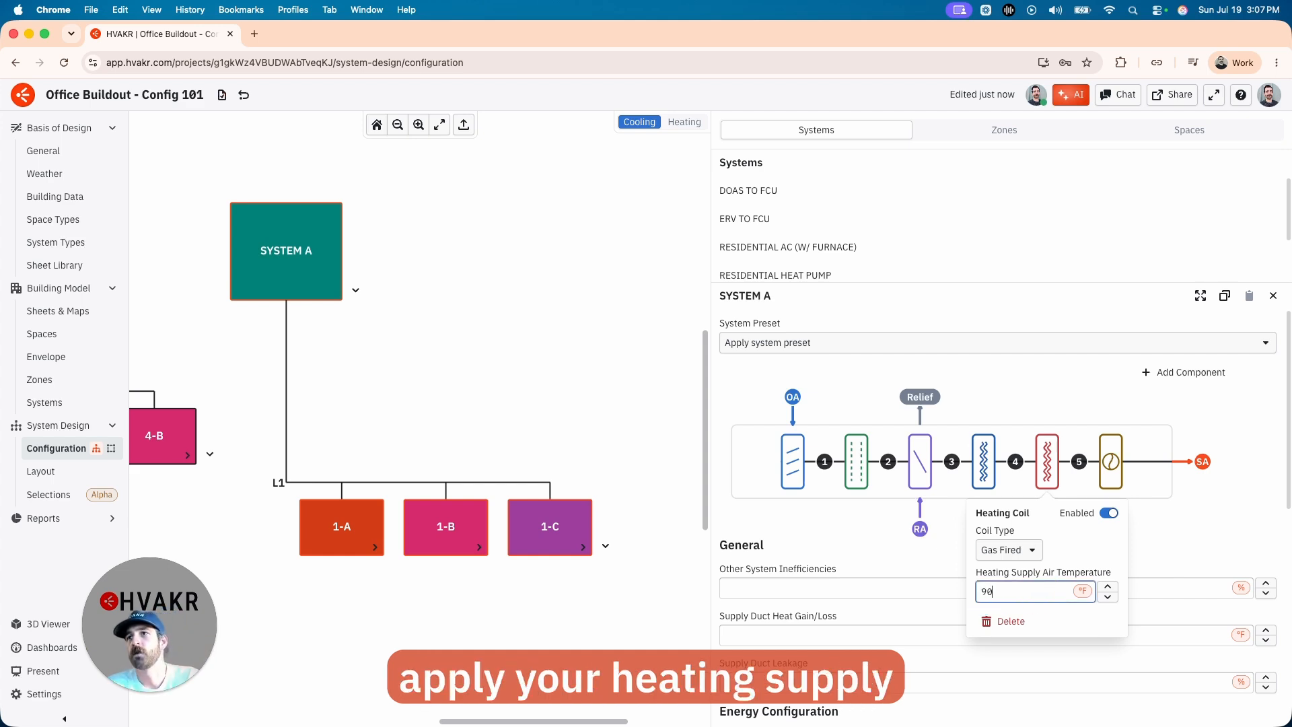
pyautogui.click(1147, 562)
# Set the fan heat component's heat gain type to Temperature Rise with a value of 1 °F
pyautogui.click(1111, 461)
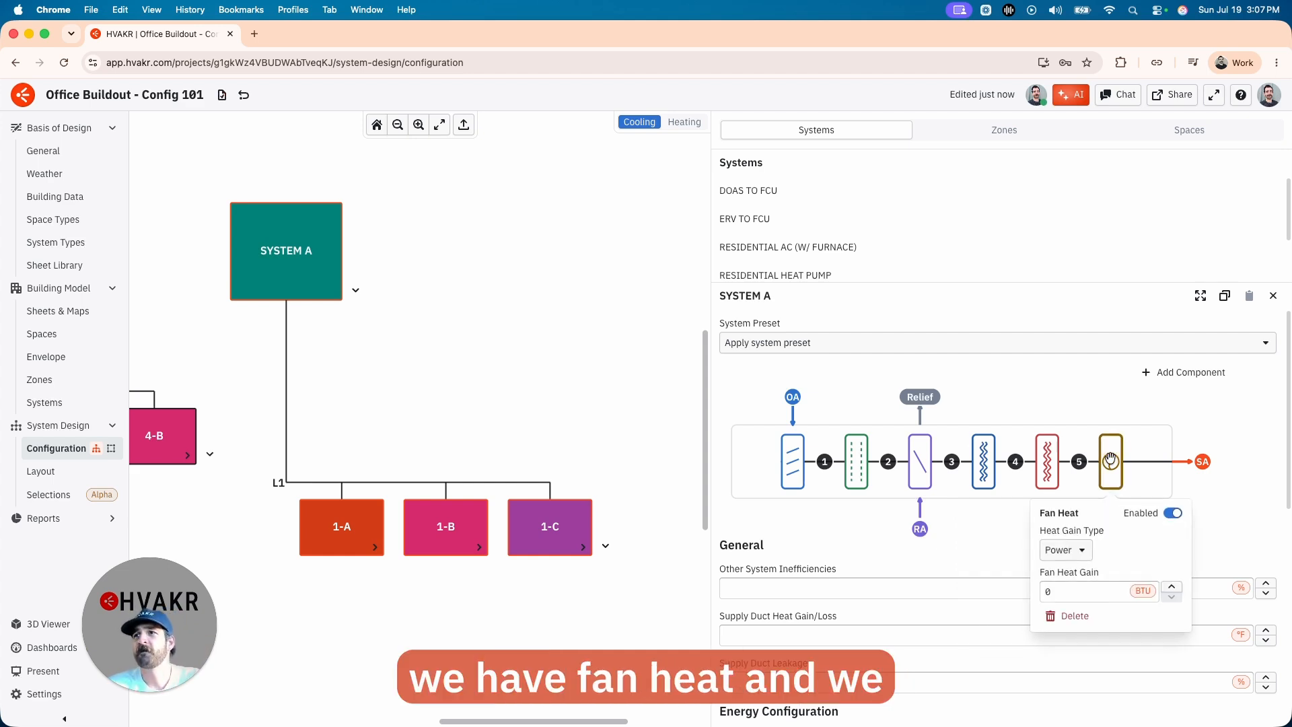
pyautogui.click(1064, 585)
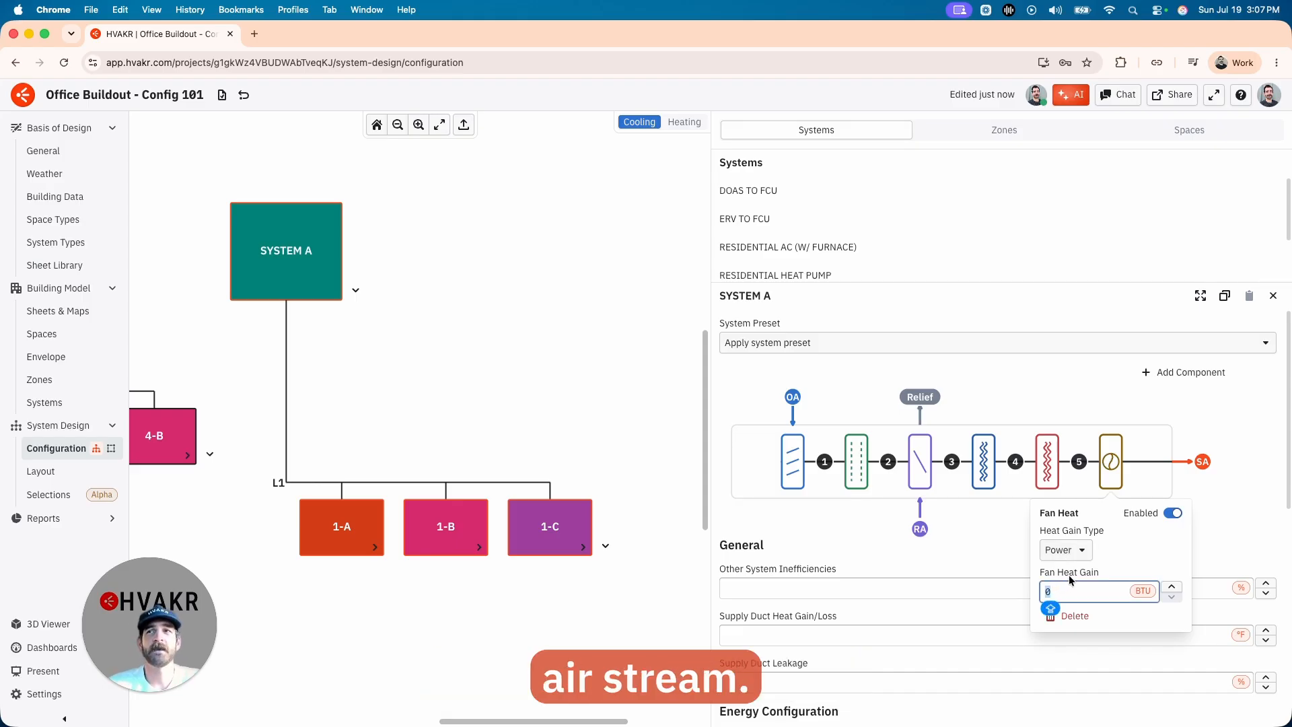
pyautogui.click(1066, 550)
pyautogui.click(1084, 608)
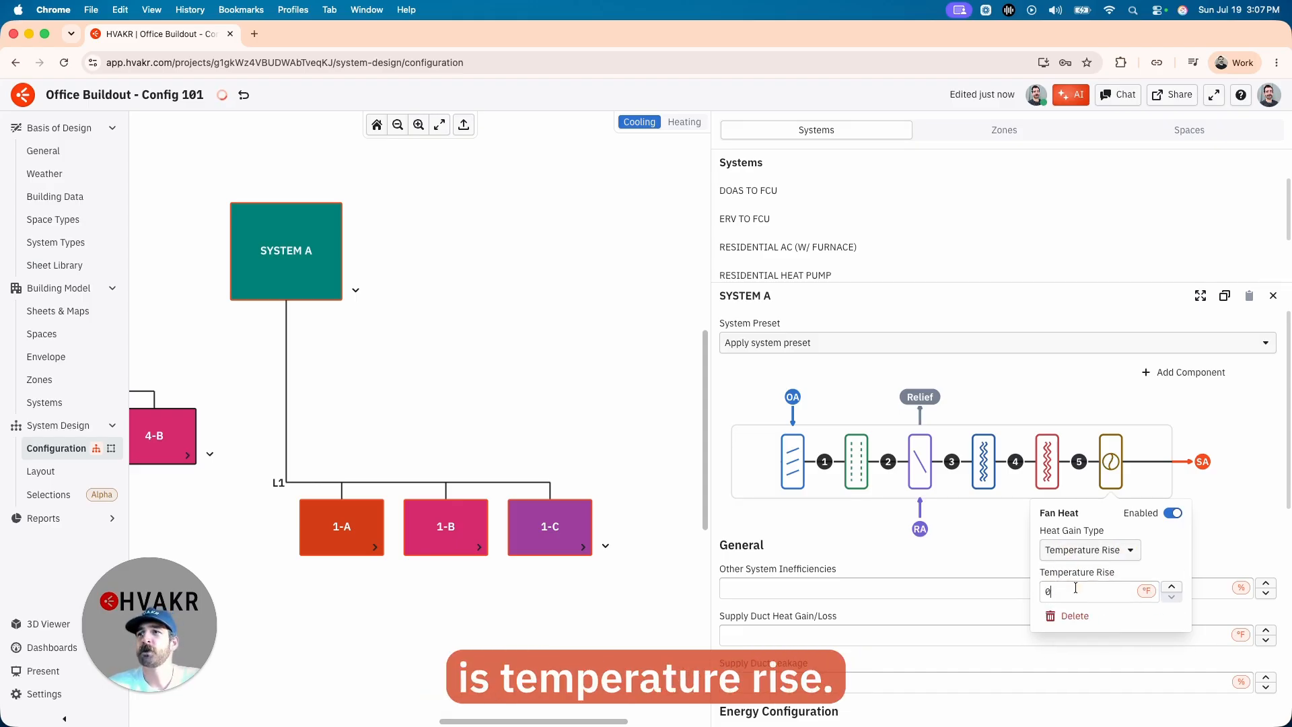
pyautogui.click(1081, 592)
pyautogui.write('1')
pyautogui.press('Return')
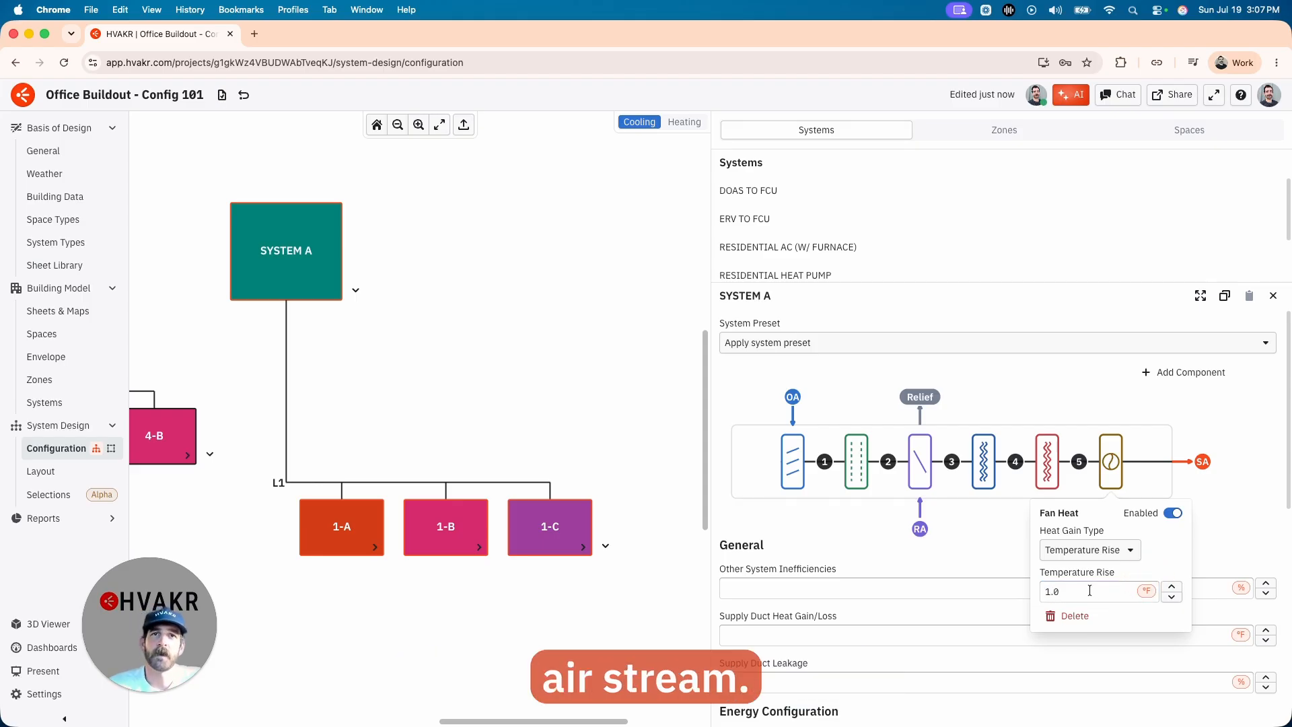
pyautogui.moveTo(1111, 462)
pyautogui.mouseDown()
pyautogui.moveTo(862, 461)
pyautogui.moveTo(1117, 469)
pyautogui.mouseUp()
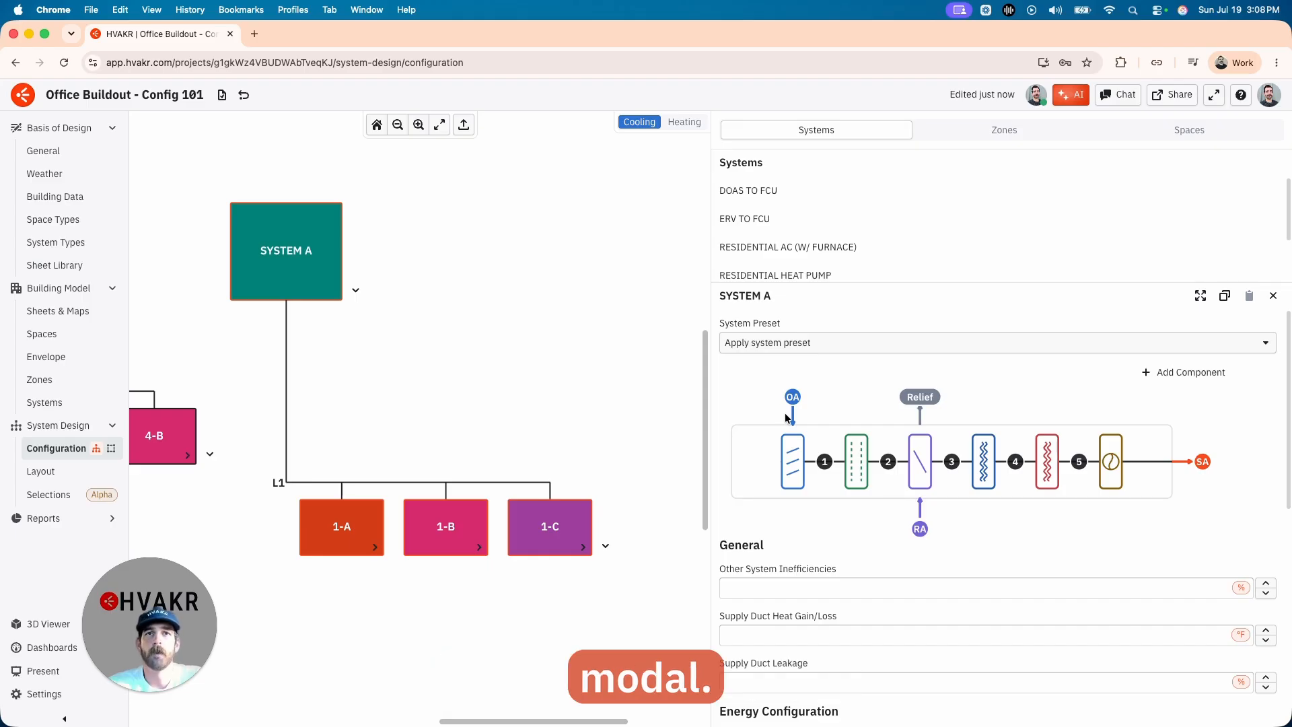
# Compare SYSTEM A's component chain in cooling and heating modes, and examine the outside air component's heating settings
pyautogui.click(637, 126)
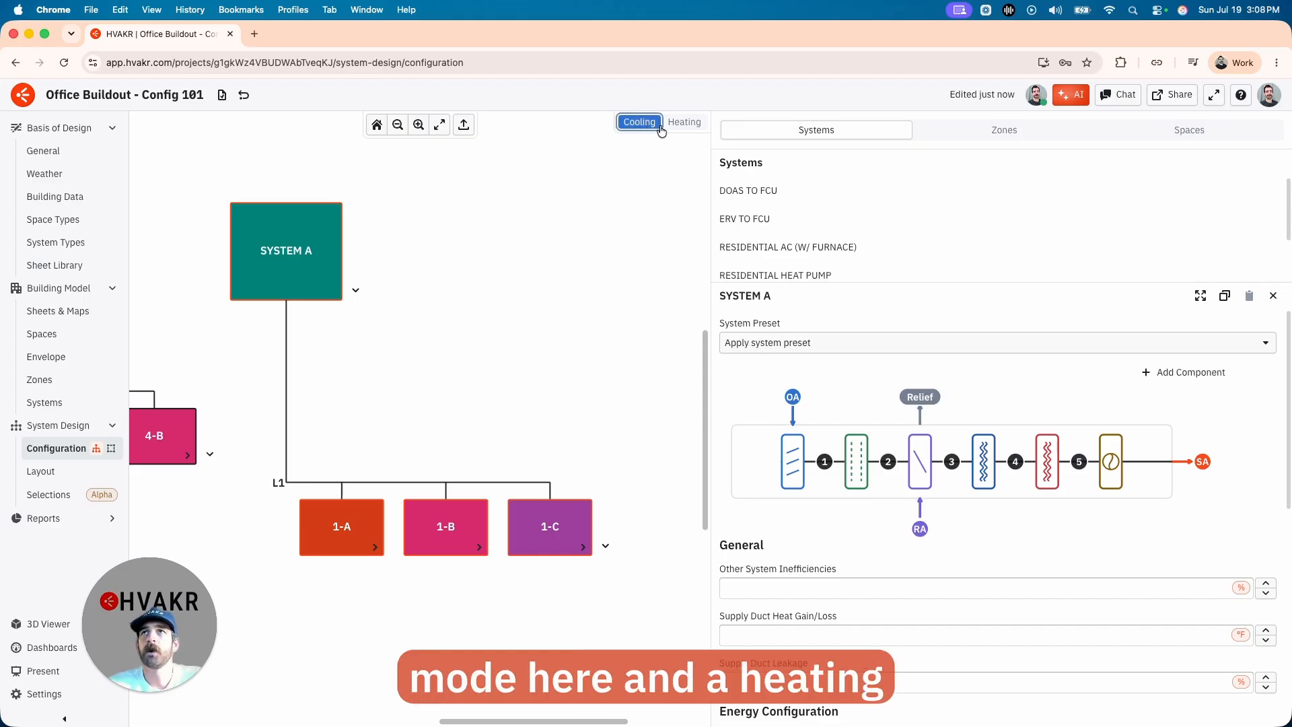
pyautogui.click(683, 122)
pyautogui.click(638, 122)
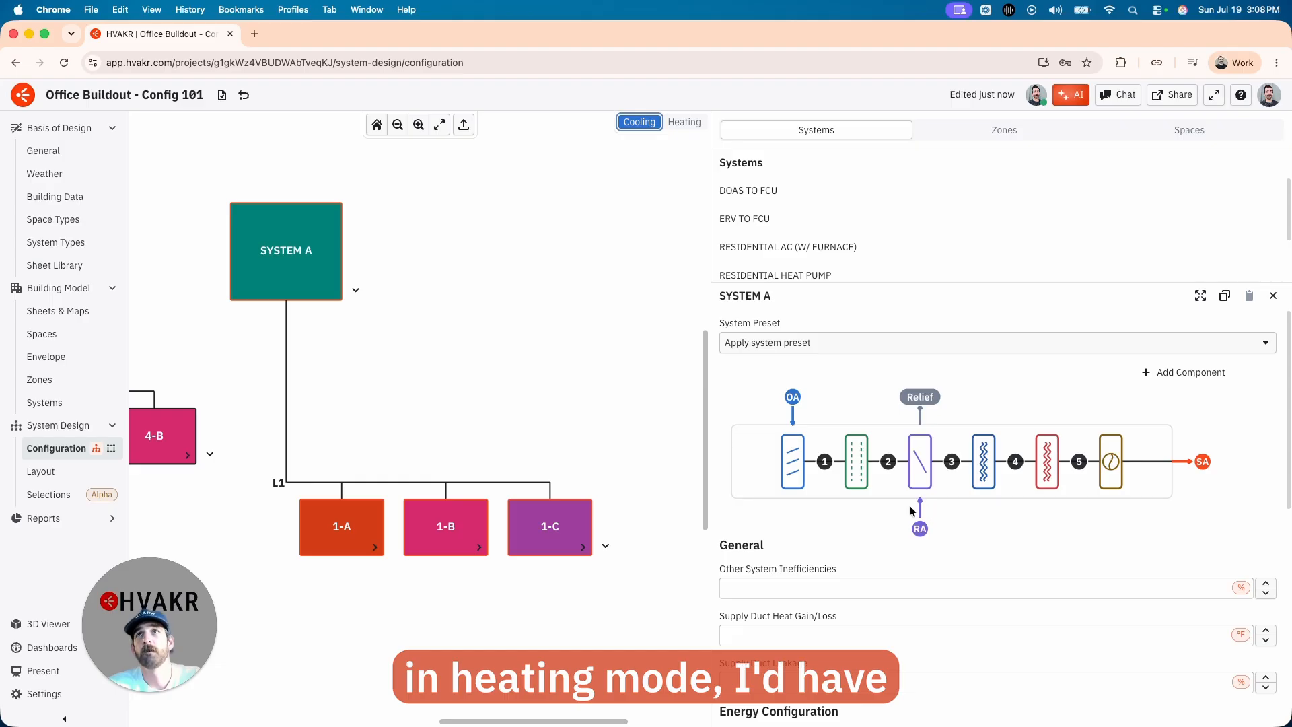
pyautogui.click(685, 122)
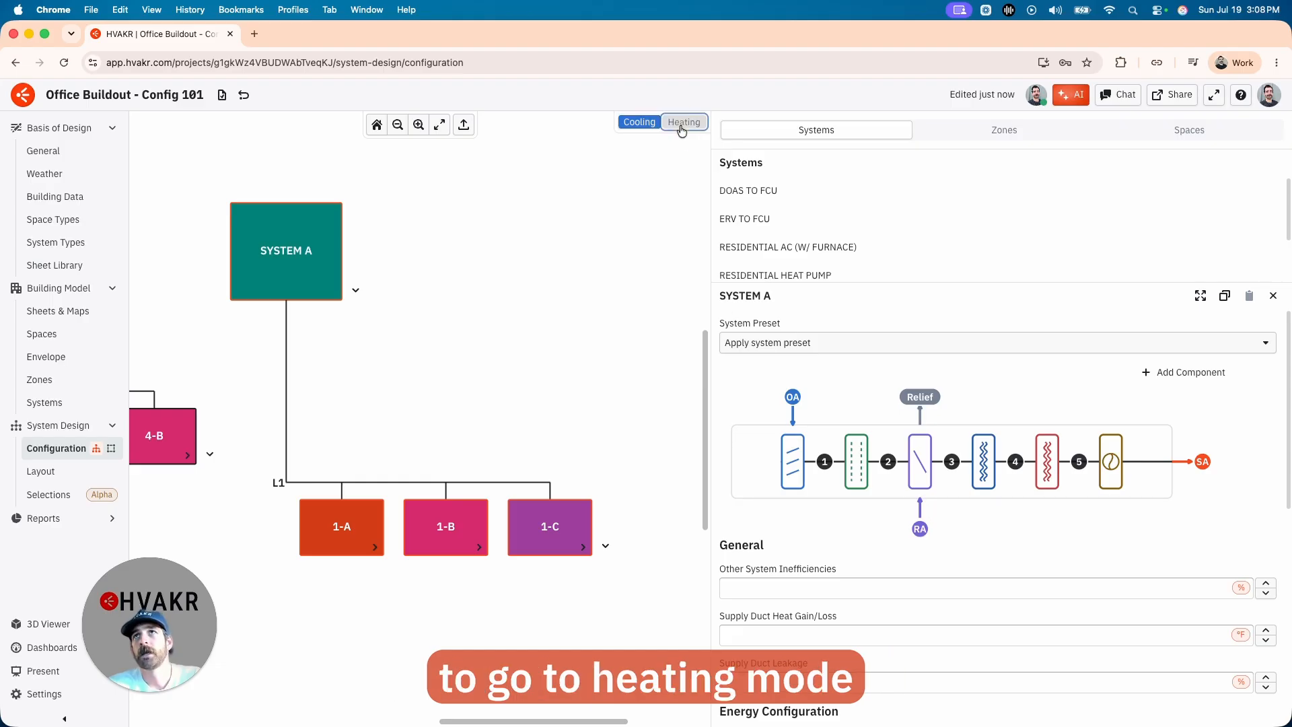
pyautogui.click(794, 464)
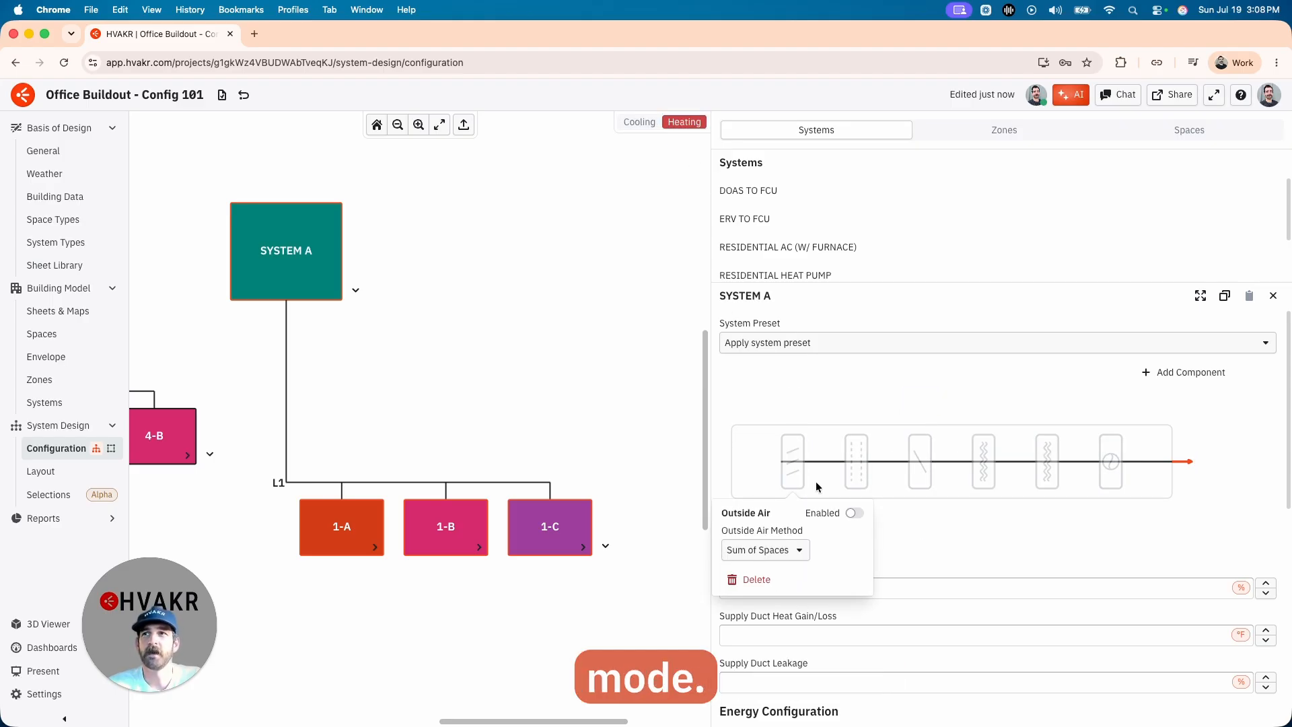
pyautogui.click(639, 122)
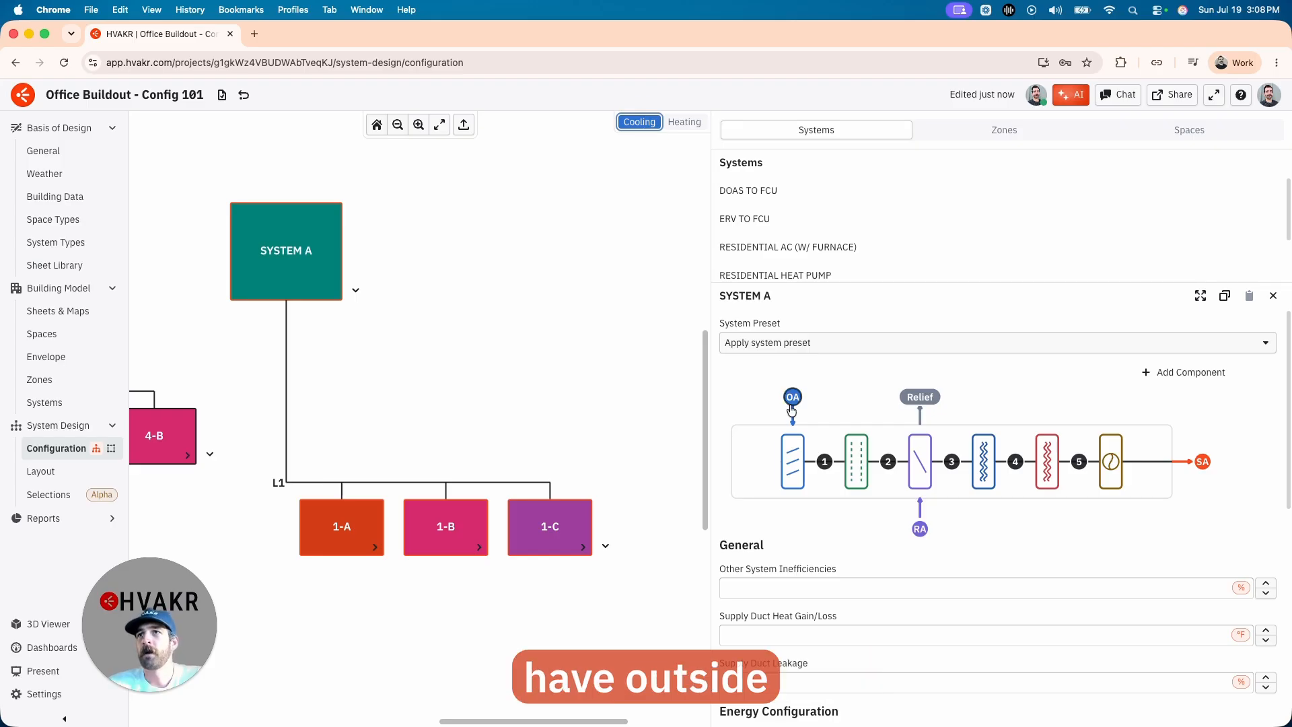
# Delete the ERV component from SYSTEM A in cooling mode and check the cooling coil's settings
pyautogui.click(855, 458)
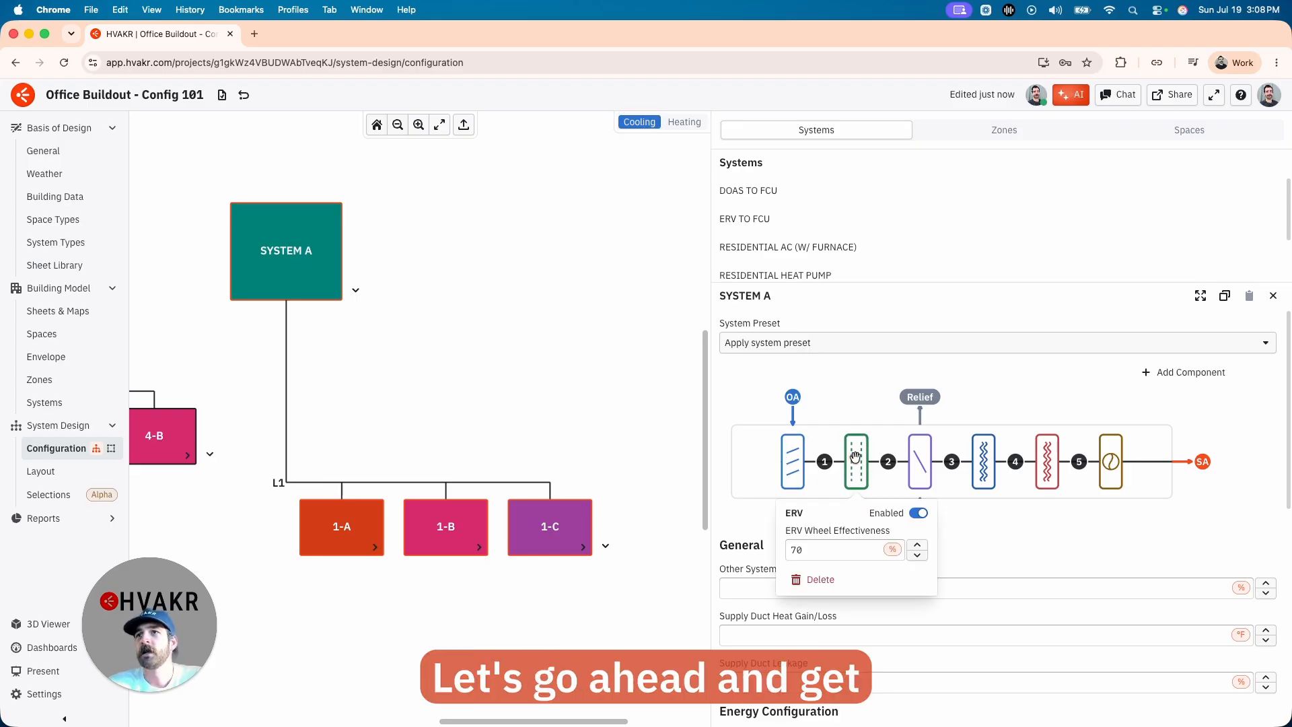
pyautogui.click(818, 580)
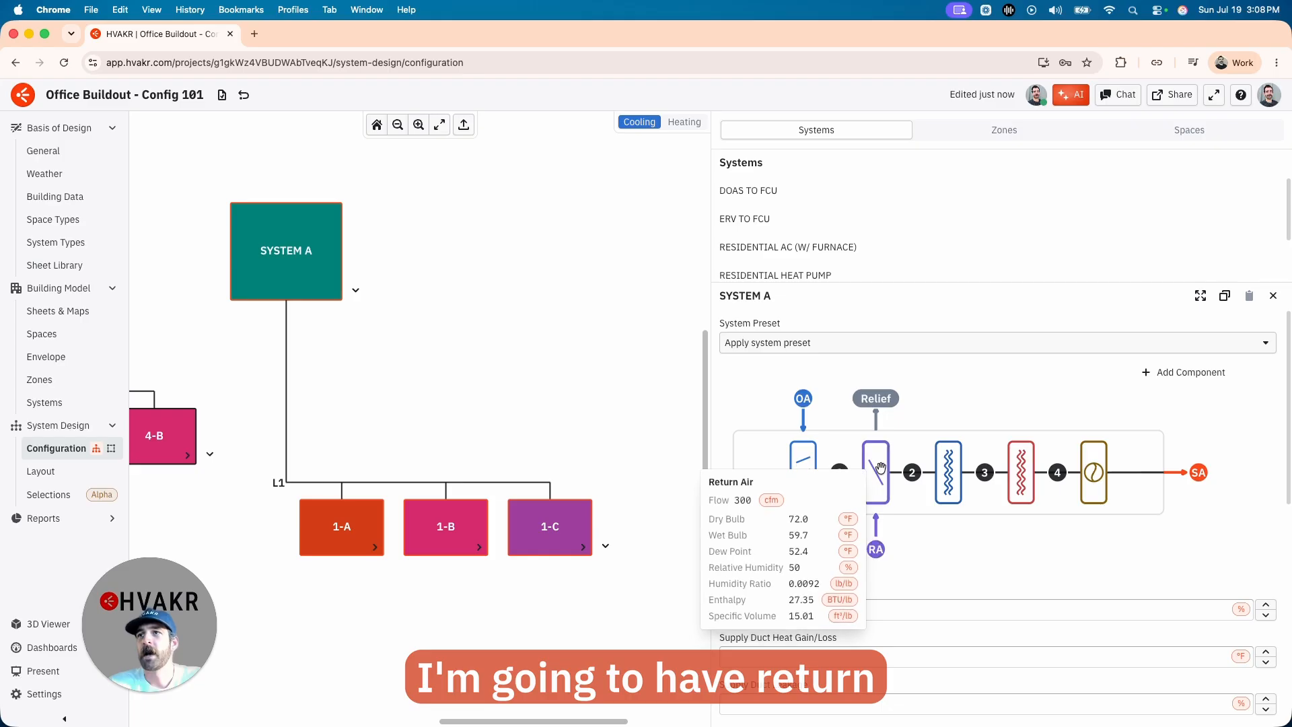
pyautogui.click(948, 469)
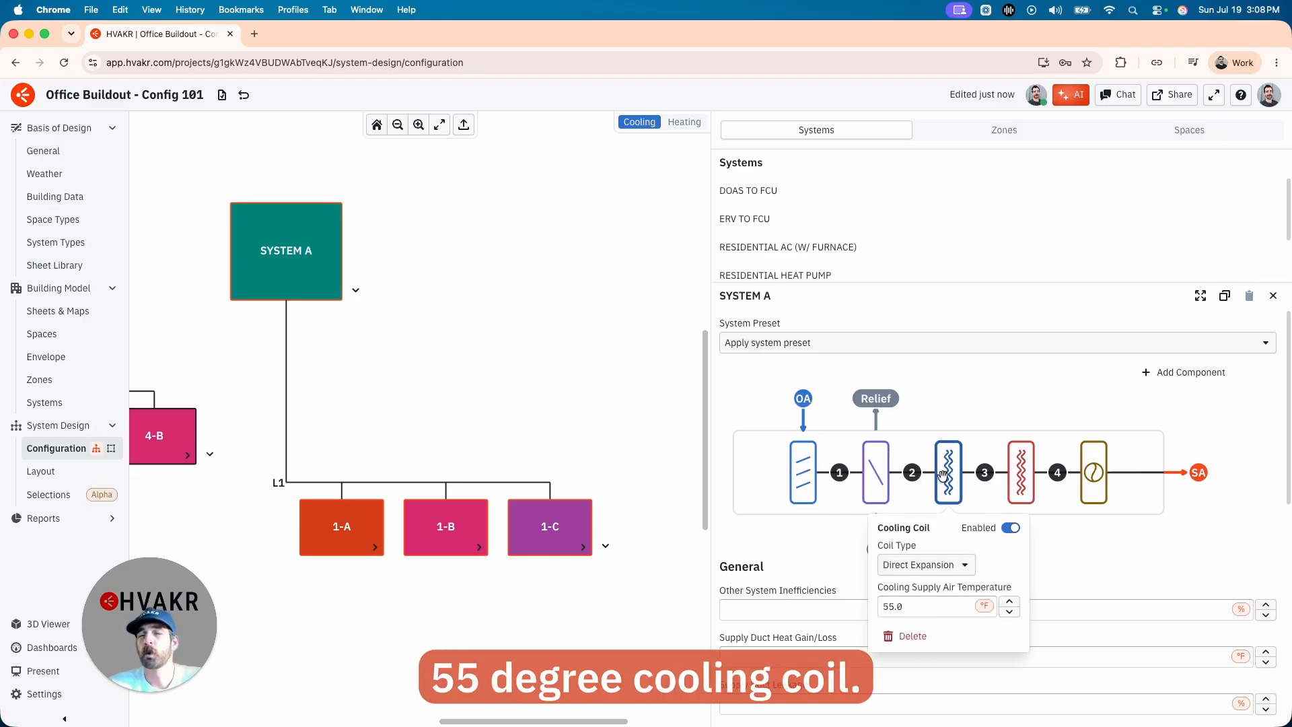
# Disable the heating coil for cooling mode and check the fan heat component's settings
pyautogui.click(1021, 472)
pyautogui.doubleClick(1049, 528)
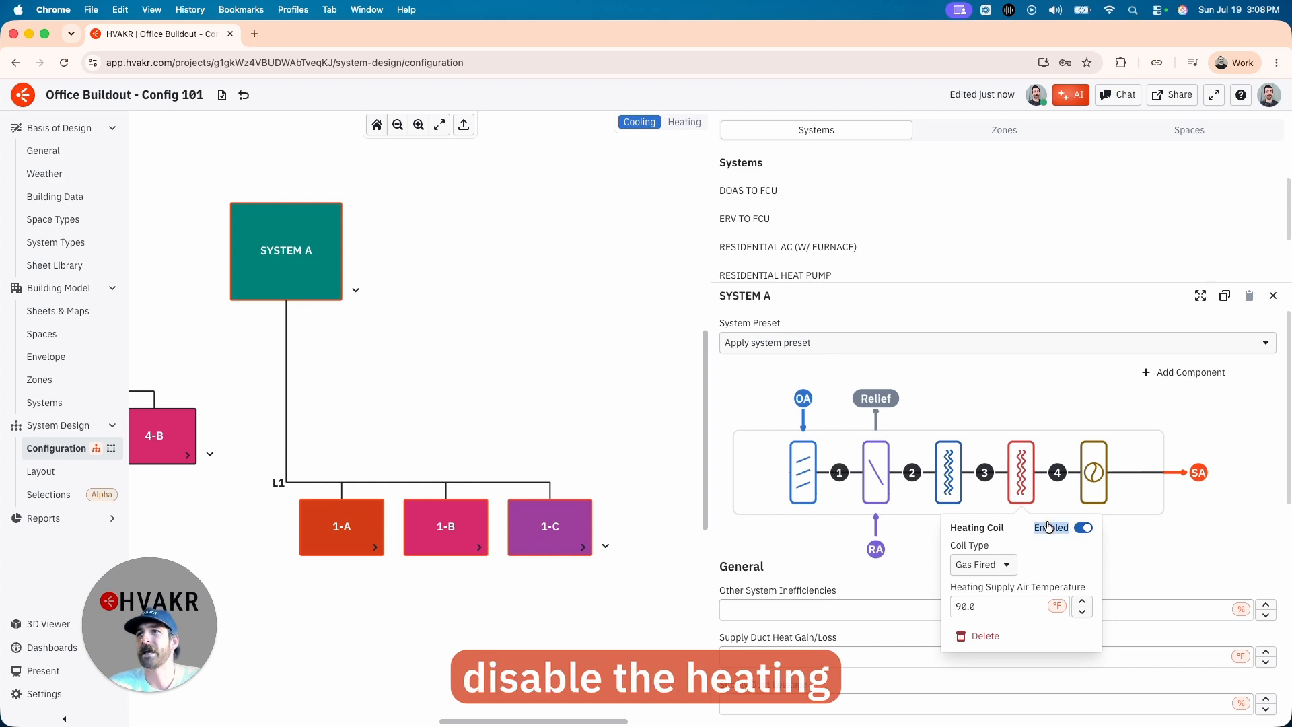
pyautogui.click(1084, 528)
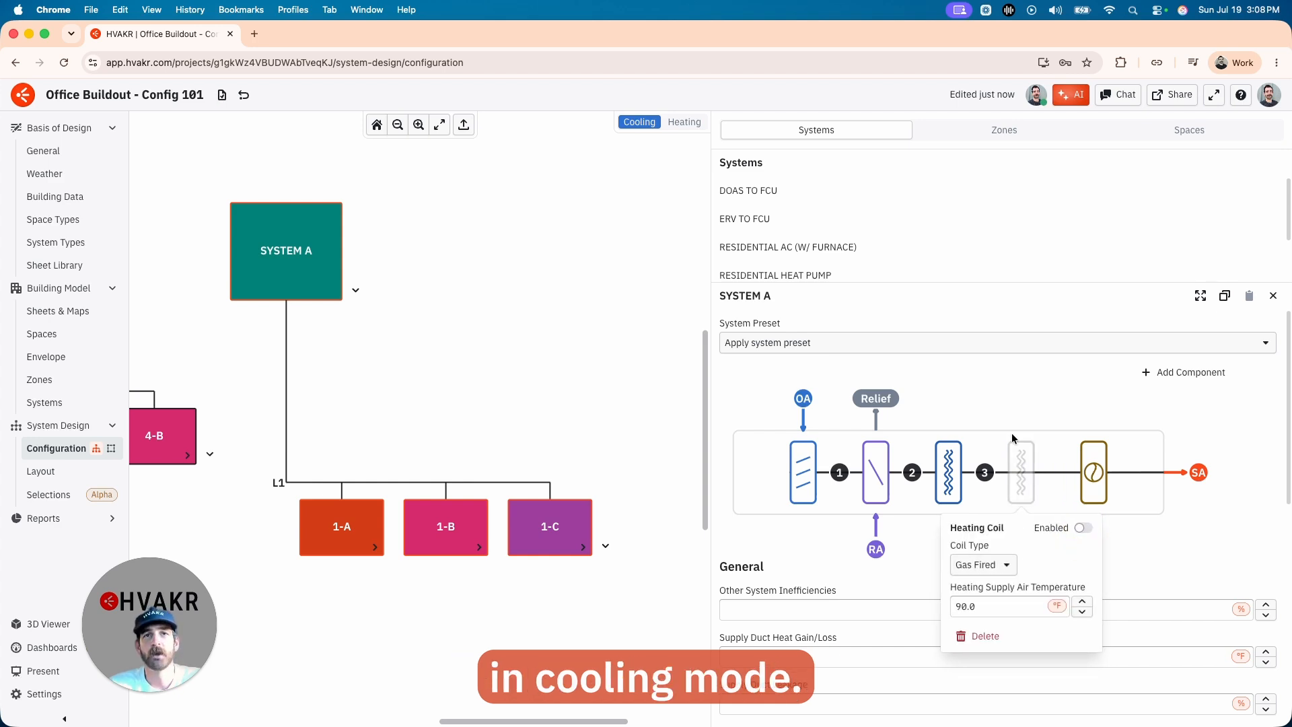
pyautogui.click(1010, 401)
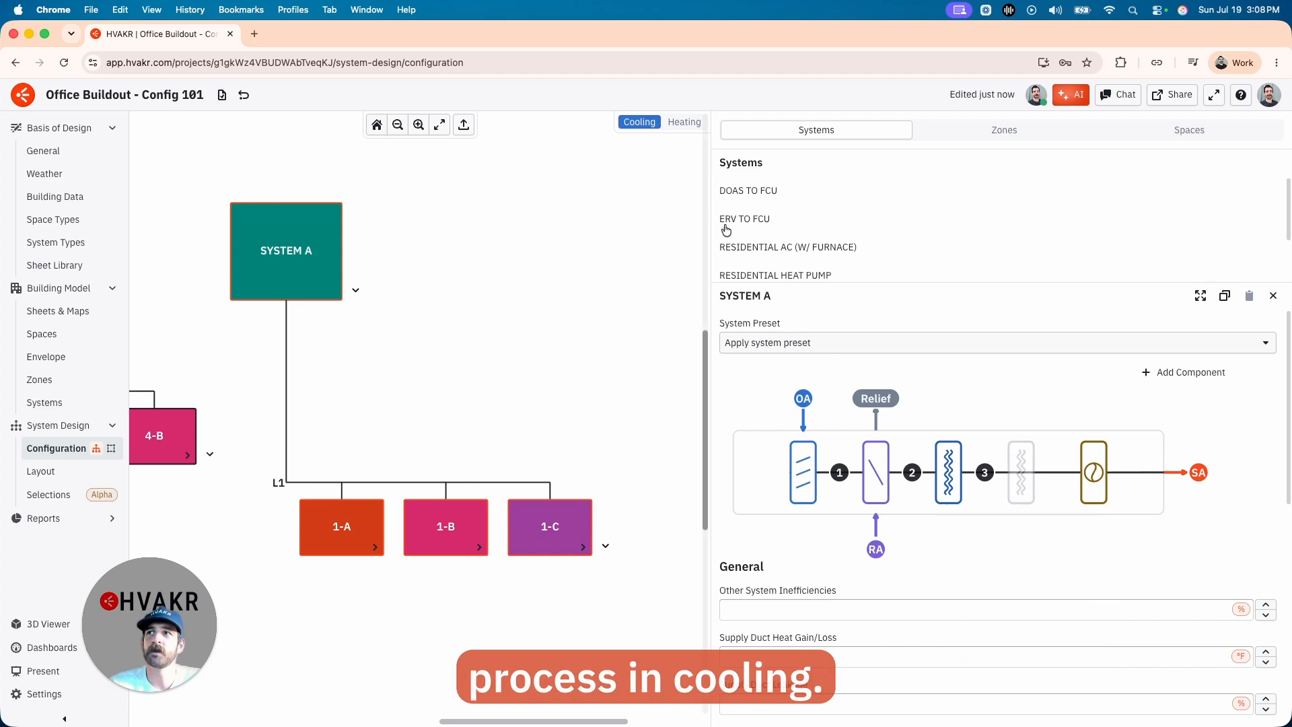
pyautogui.click(1094, 472)
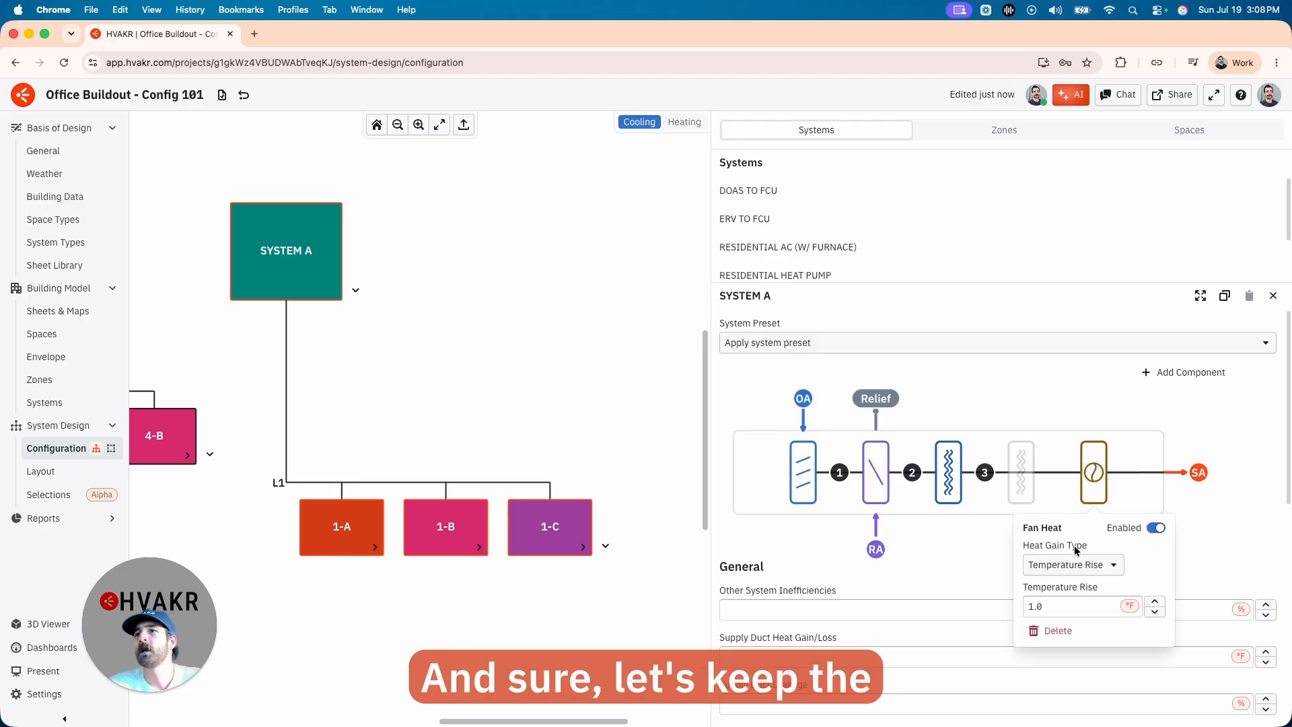
pyautogui.click(1053, 408)
# Switch to heating mode and enable the outside air and return air components
pyautogui.click(680, 125)
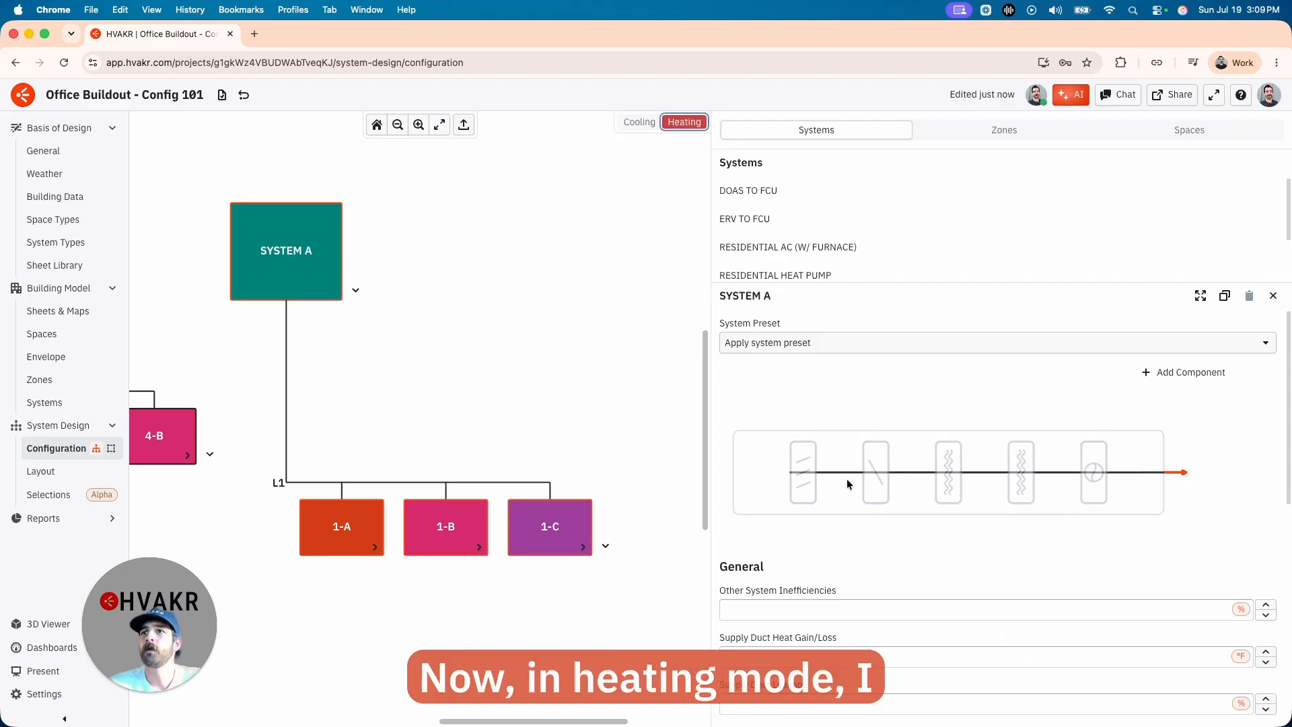
pyautogui.click(803, 471)
pyautogui.click(862, 529)
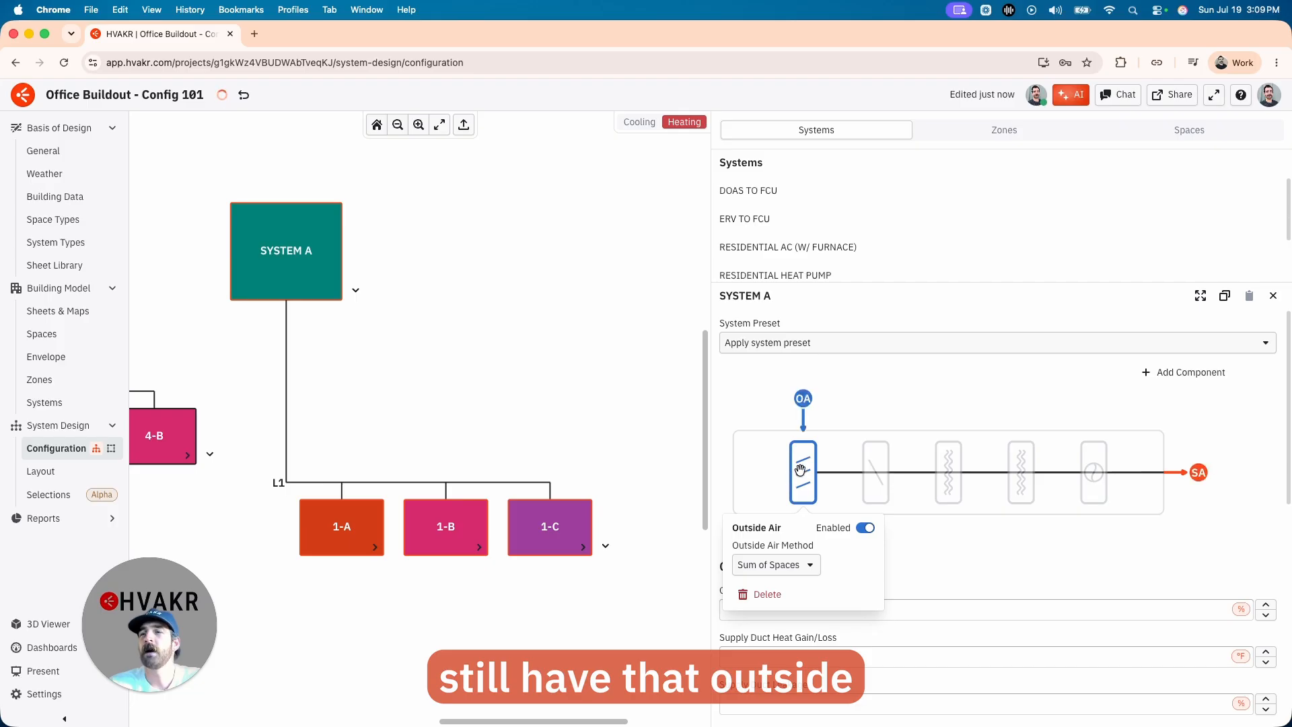
pyautogui.click(875, 472)
pyautogui.click(937, 527)
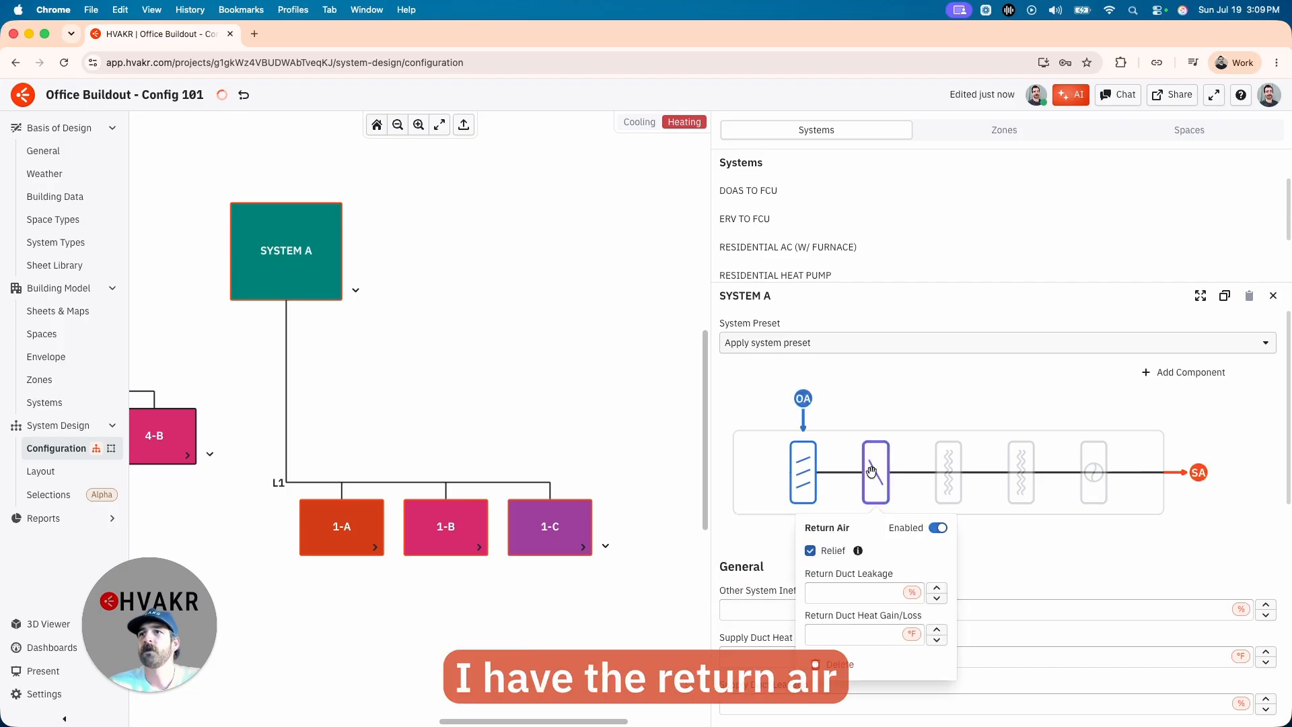
# Enable the heating coil for heating mode, leaving the cooling coil and fan heat disabled
pyautogui.click(951, 484)
pyautogui.click(1020, 475)
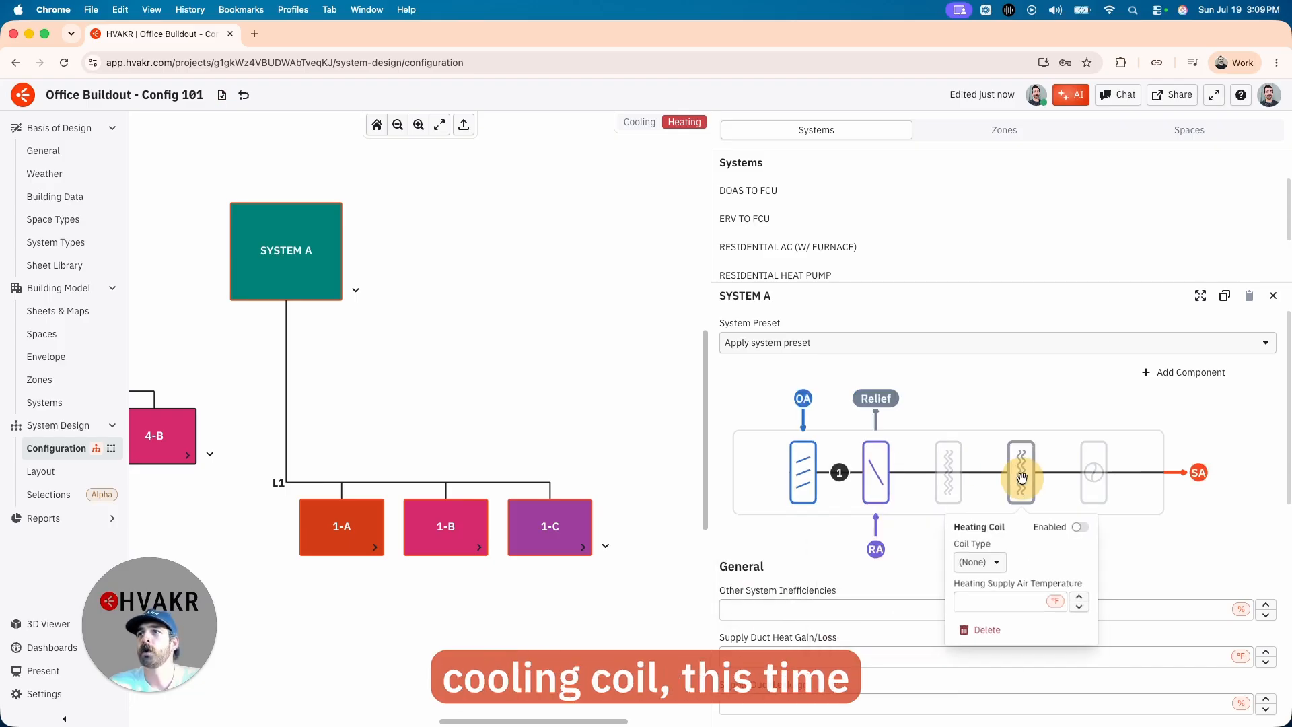
pyautogui.click(1079, 529)
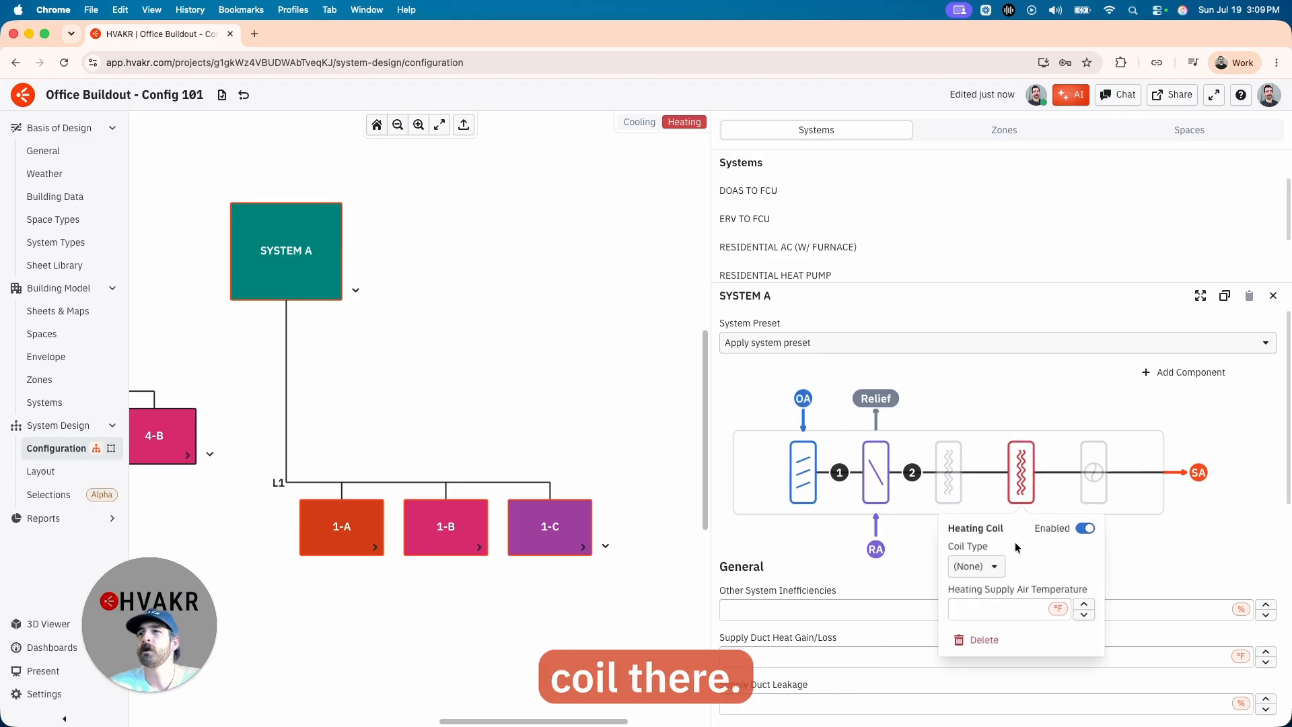
pyautogui.click(1095, 465)
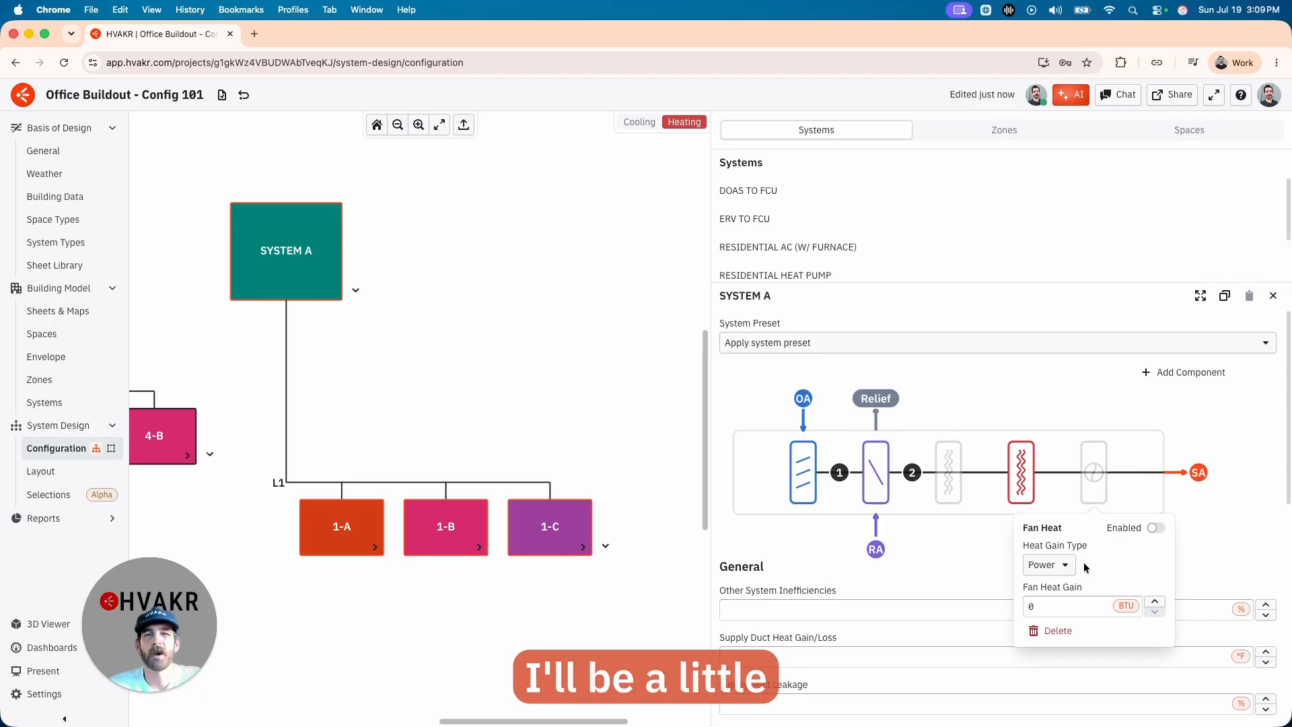
# Compare the active components between cooling and heating modes, and examine the outside air conditions in heating mode
pyautogui.click(638, 122)
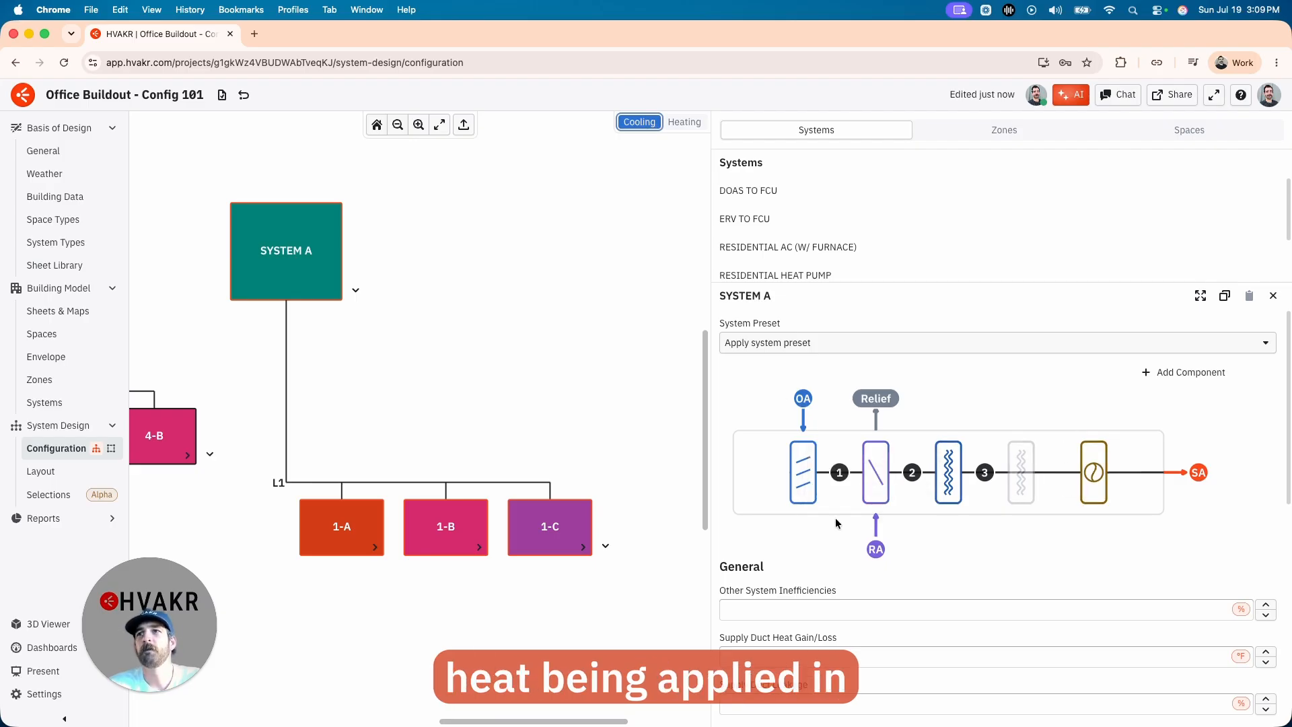
pyautogui.click(685, 123)
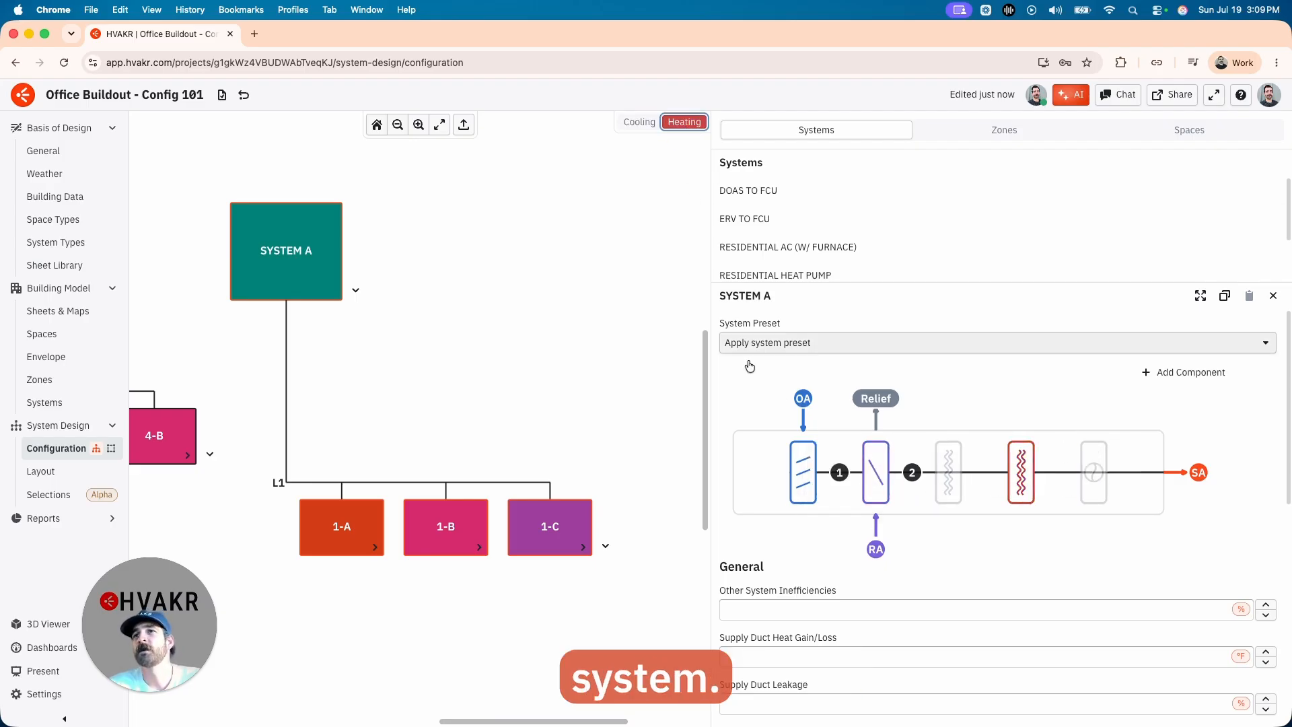
pyautogui.moveTo(801, 402)
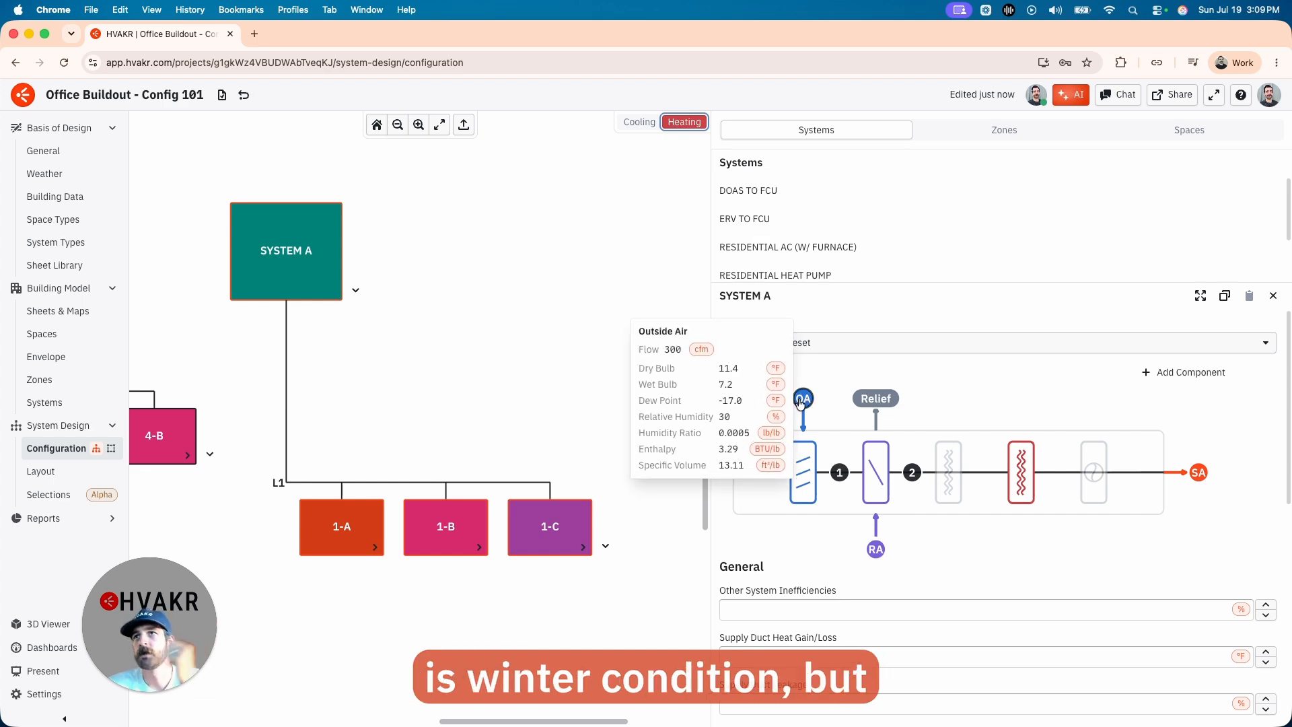
# Set the heating coil's supply air temperature to 90 °F for heating mode, and return to cooling mode
pyautogui.click(1021, 476)
pyautogui.click(998, 609)
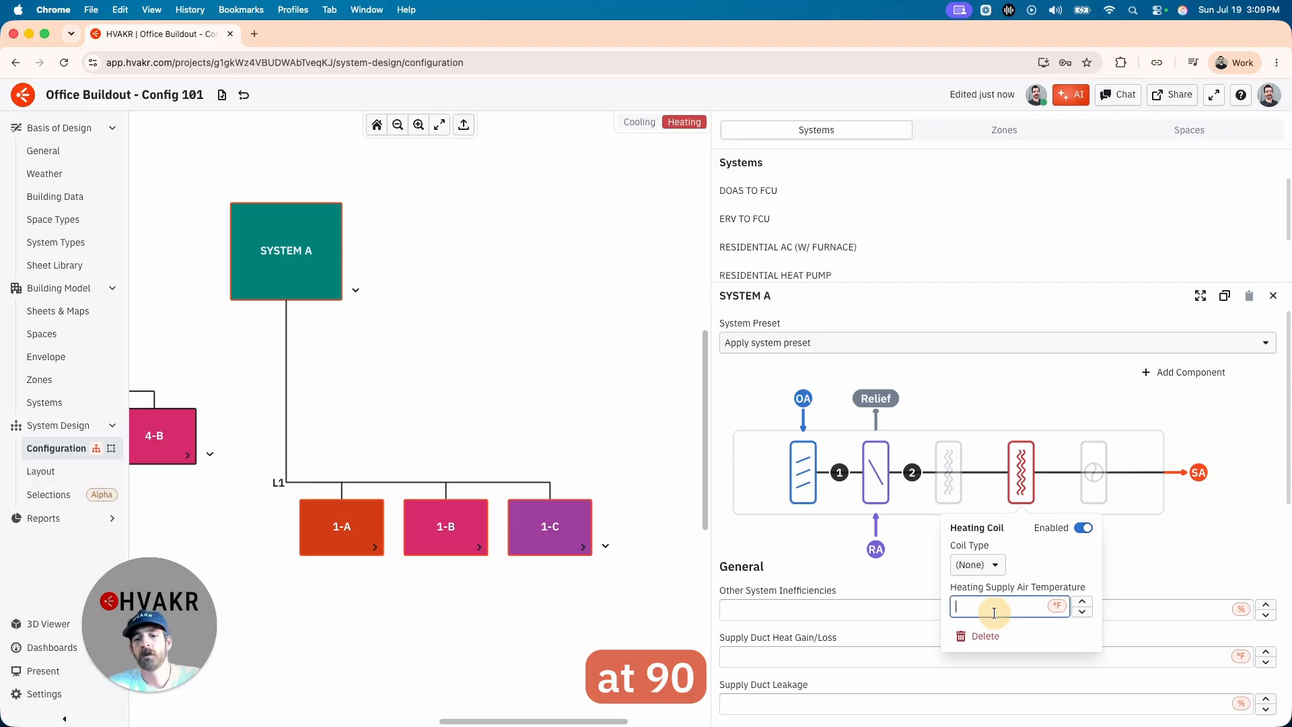
pyautogui.write('90')
pyautogui.click(1163, 554)
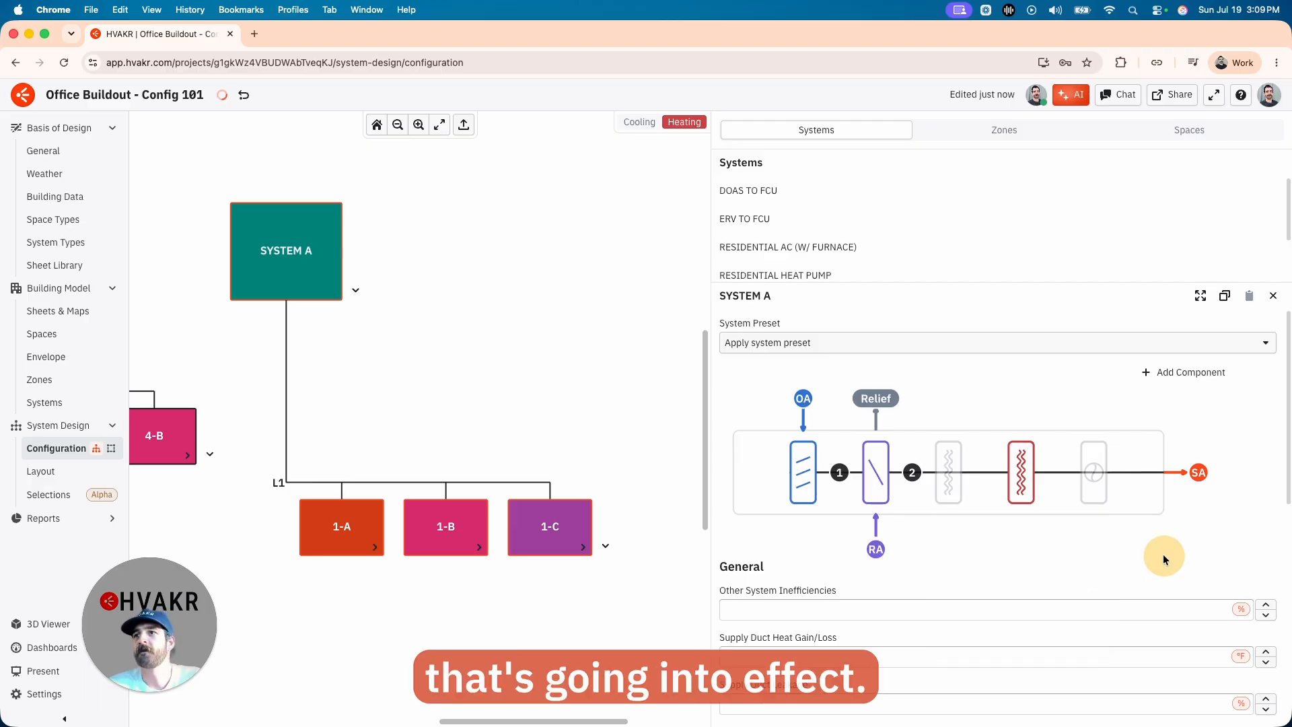
pyautogui.click(638, 125)
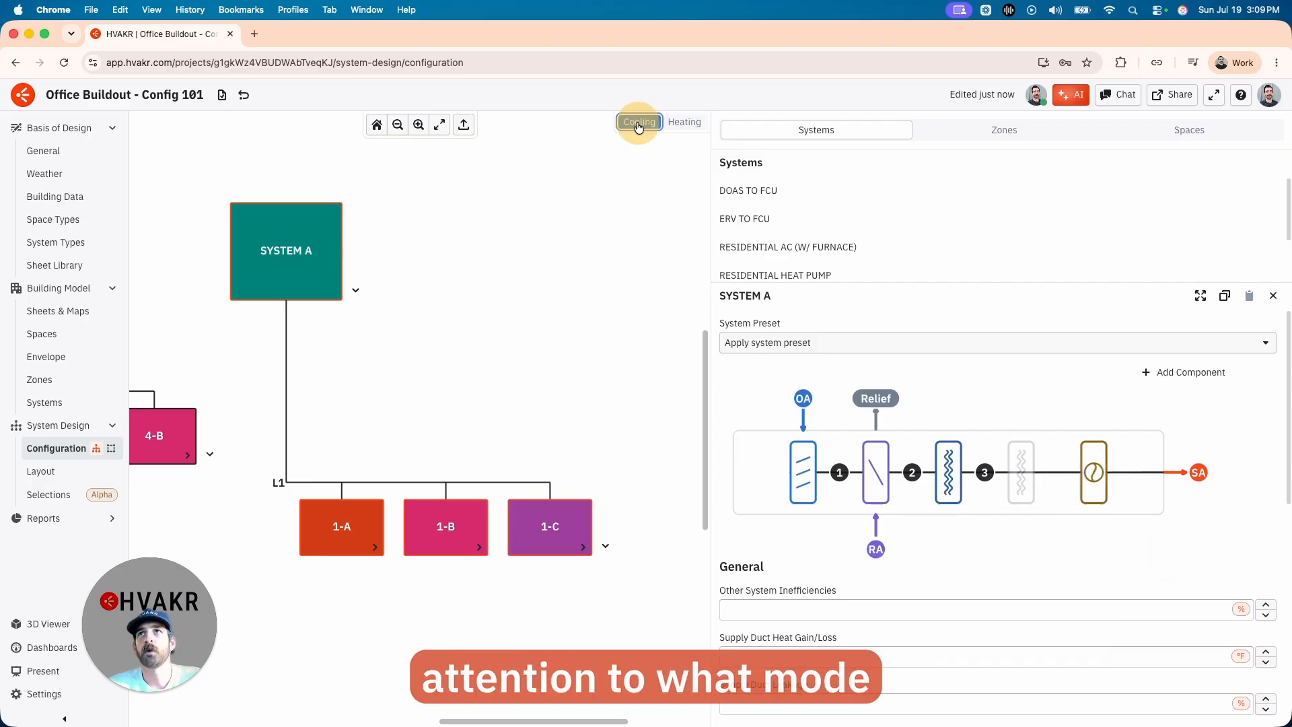
# Compare the heating and cooling component states, and examine SYSTEM A's outside, return, mixed and supply air points on the cooling psychrometric chart
pyautogui.click(691, 124)
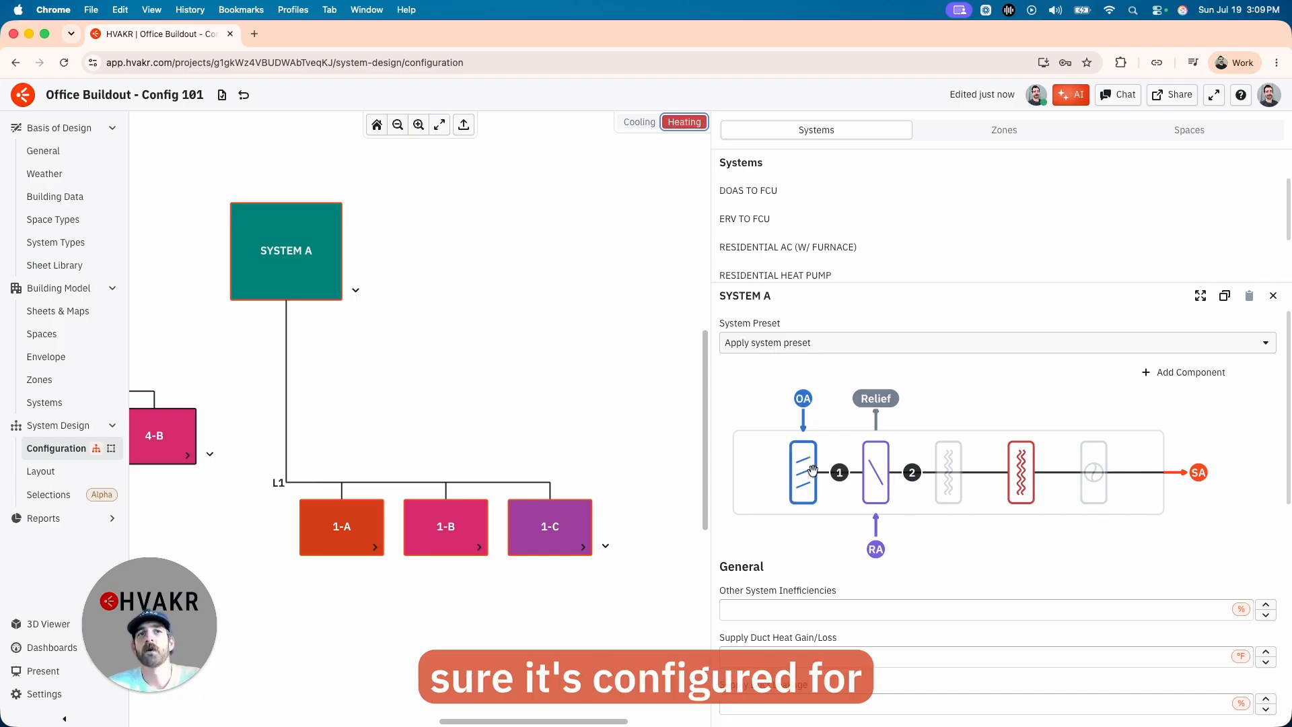
pyautogui.click(630, 126)
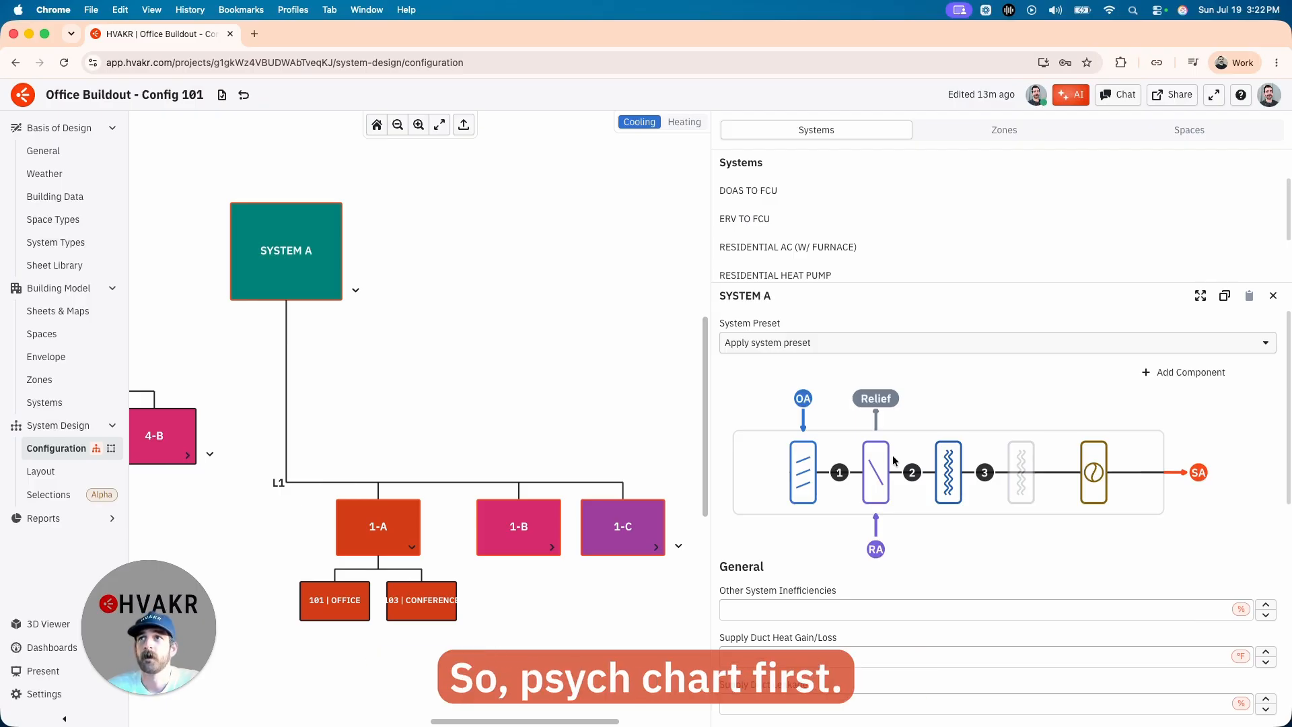
pyautogui.click(1202, 297)
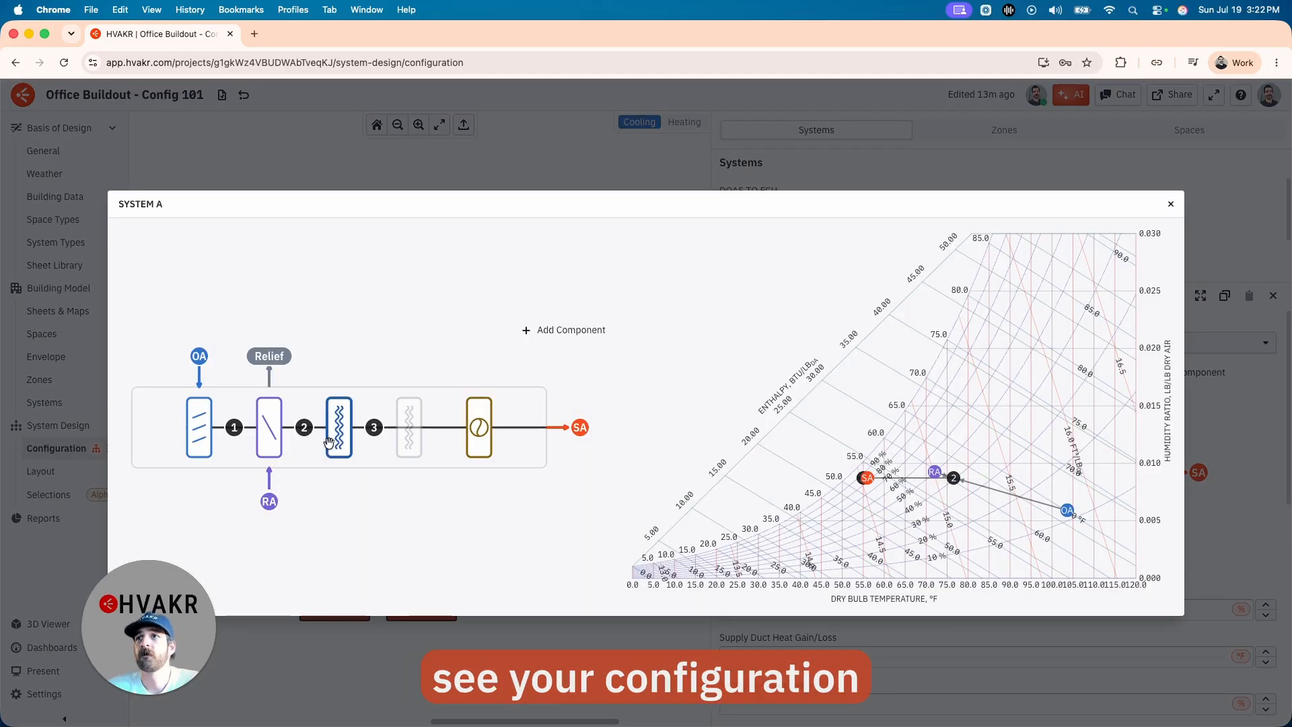
pyautogui.moveTo(1068, 512)
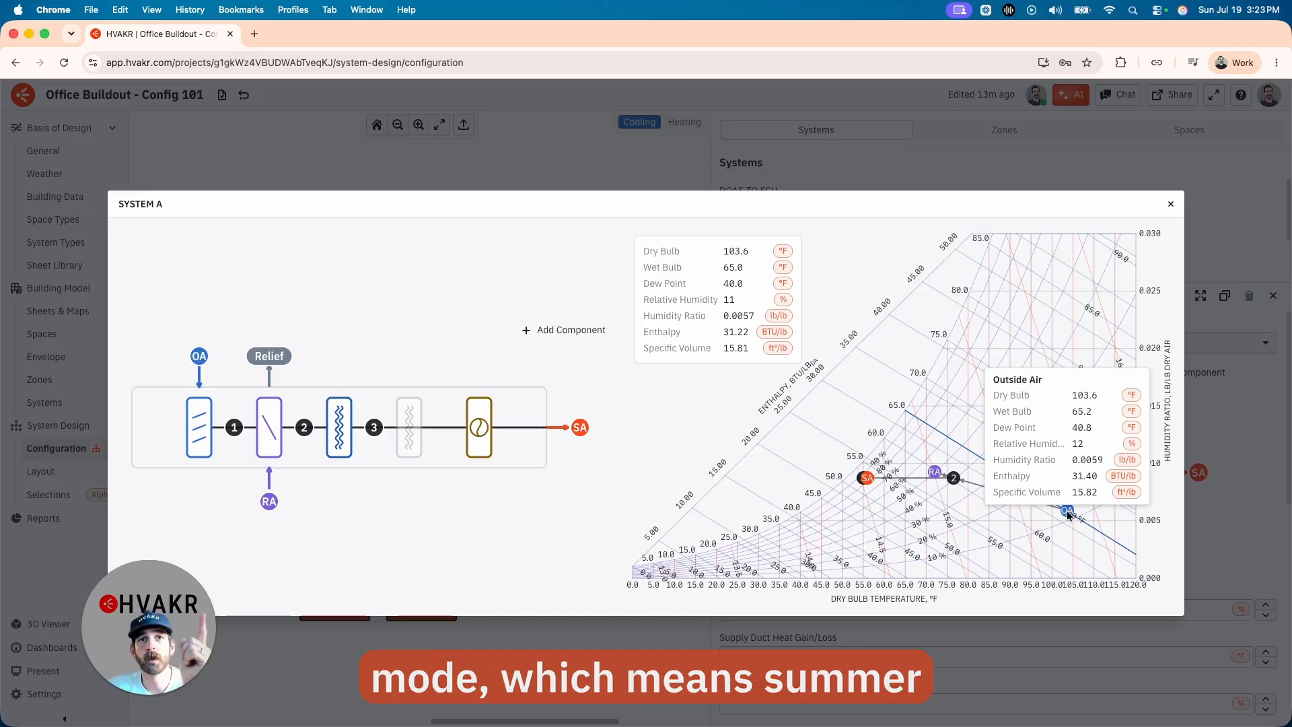
pyautogui.moveTo(938, 476)
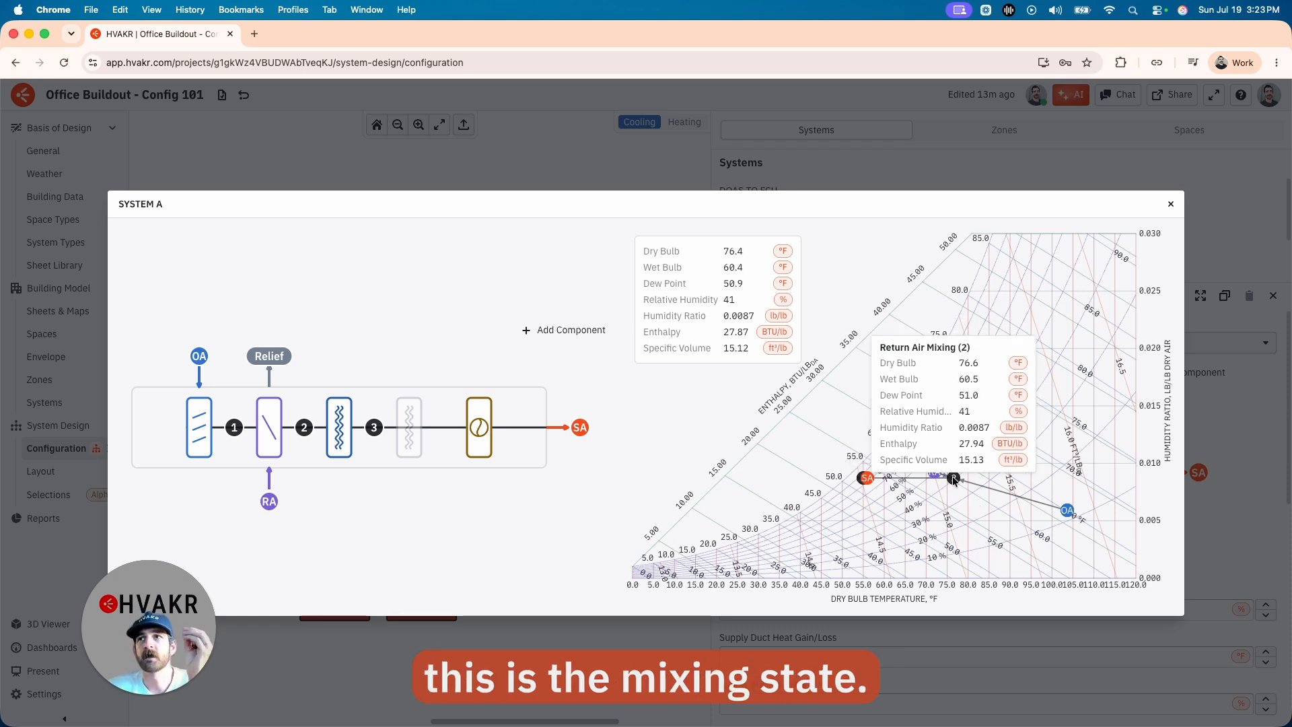
pyautogui.moveTo(868, 481)
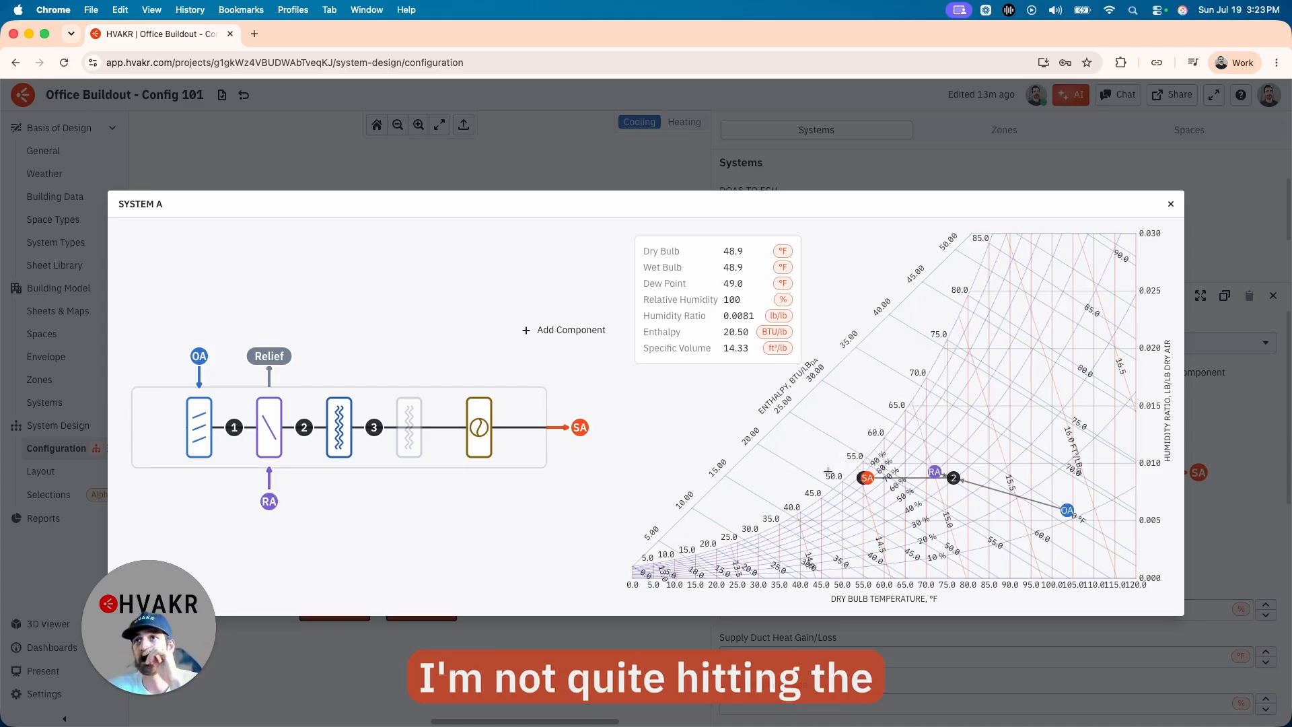
pyautogui.moveTo(861, 480)
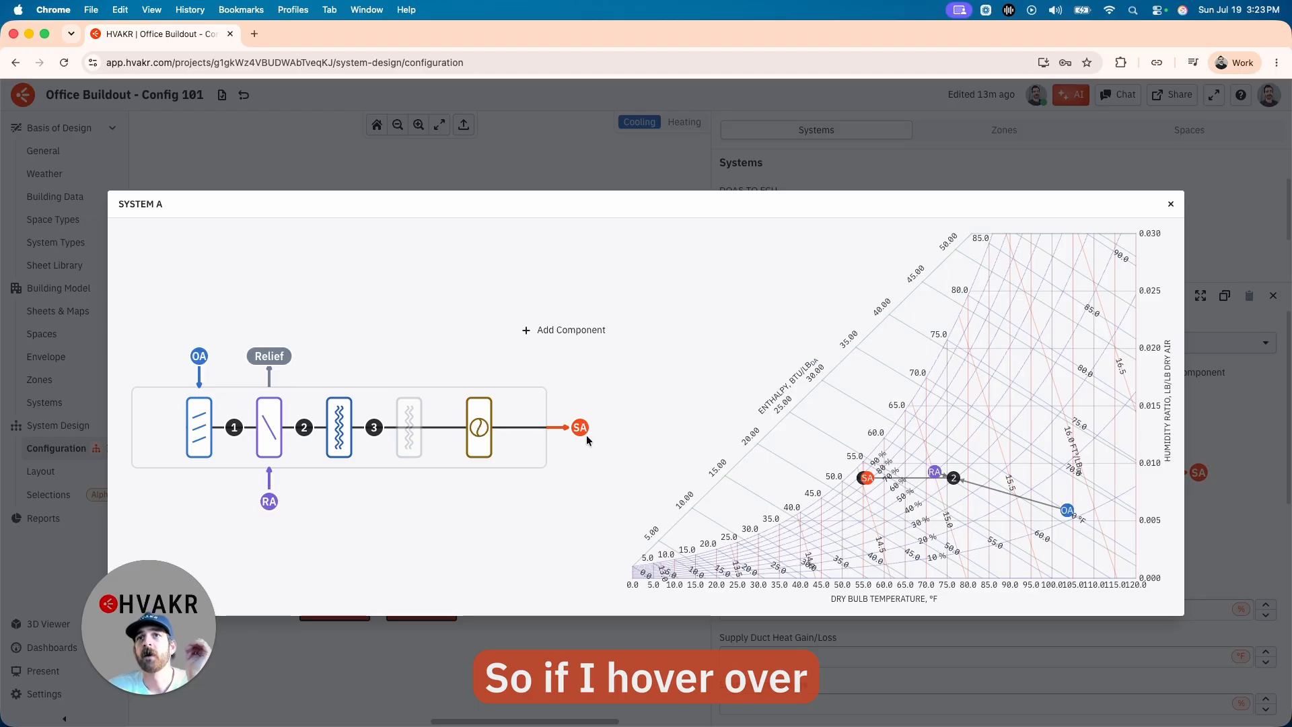
pyautogui.moveTo(582, 434)
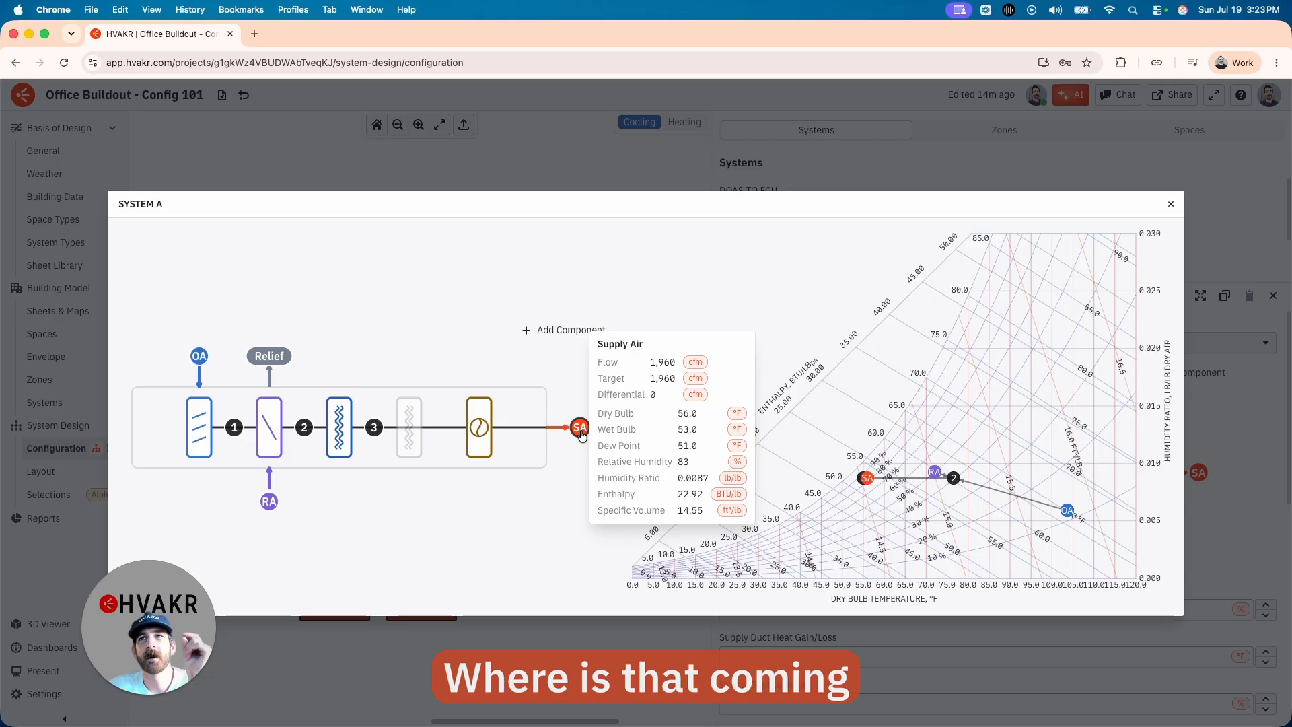
pyautogui.click(602, 170)
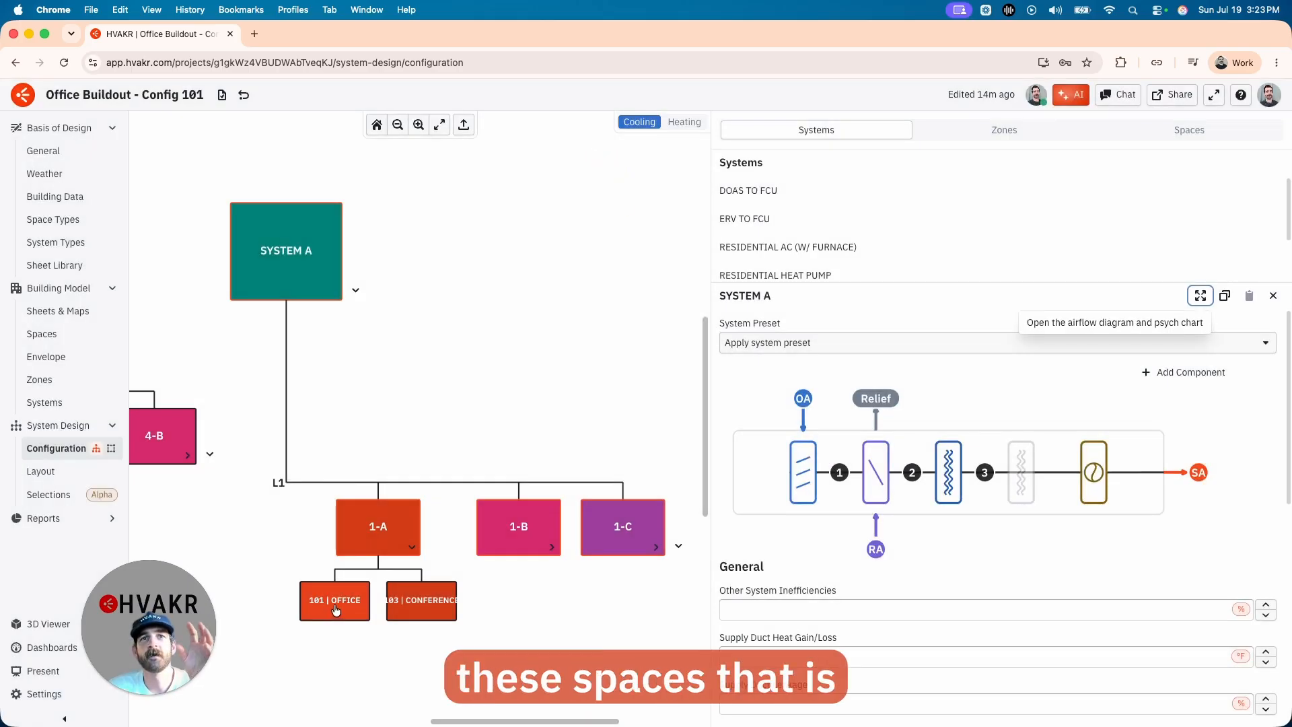
# Examine the 101 OFFICE space's design and required airflows, sensible load and load-determined supply, and check zone 1-A for terminal components
pyautogui.click(336, 610)
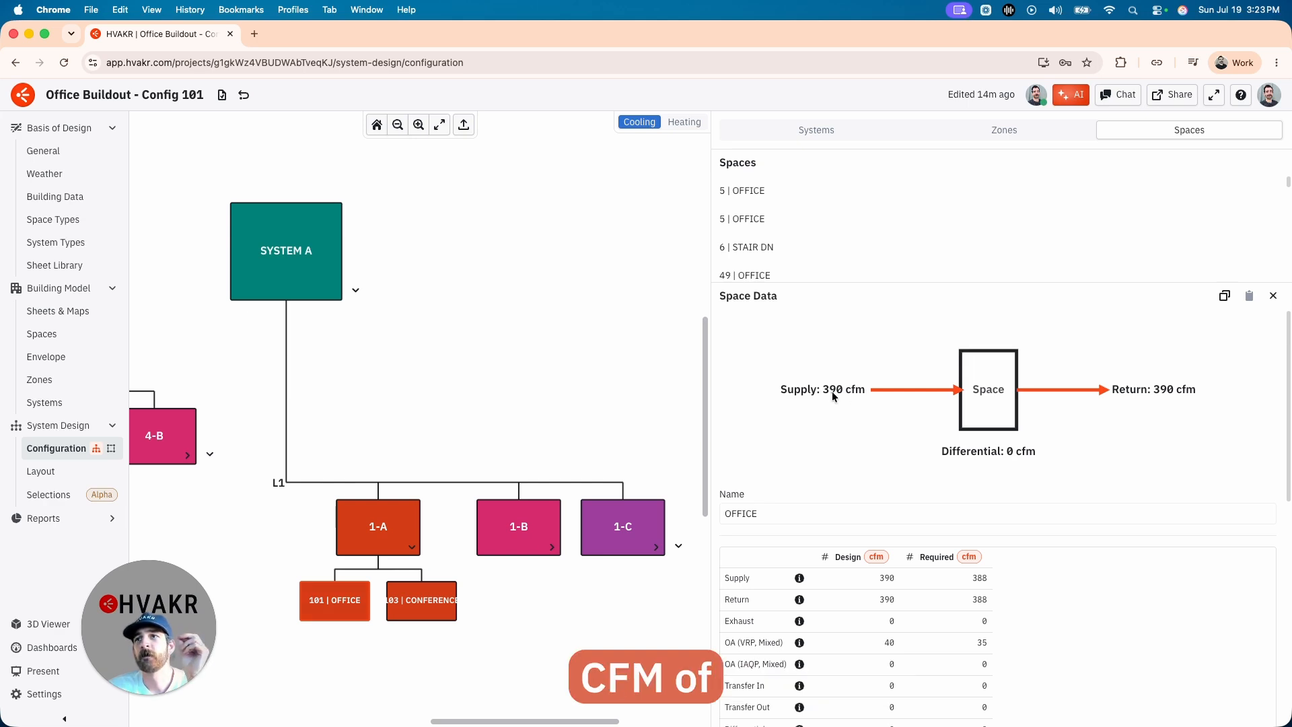
pyautogui.scroll(-3, 1120, 535)
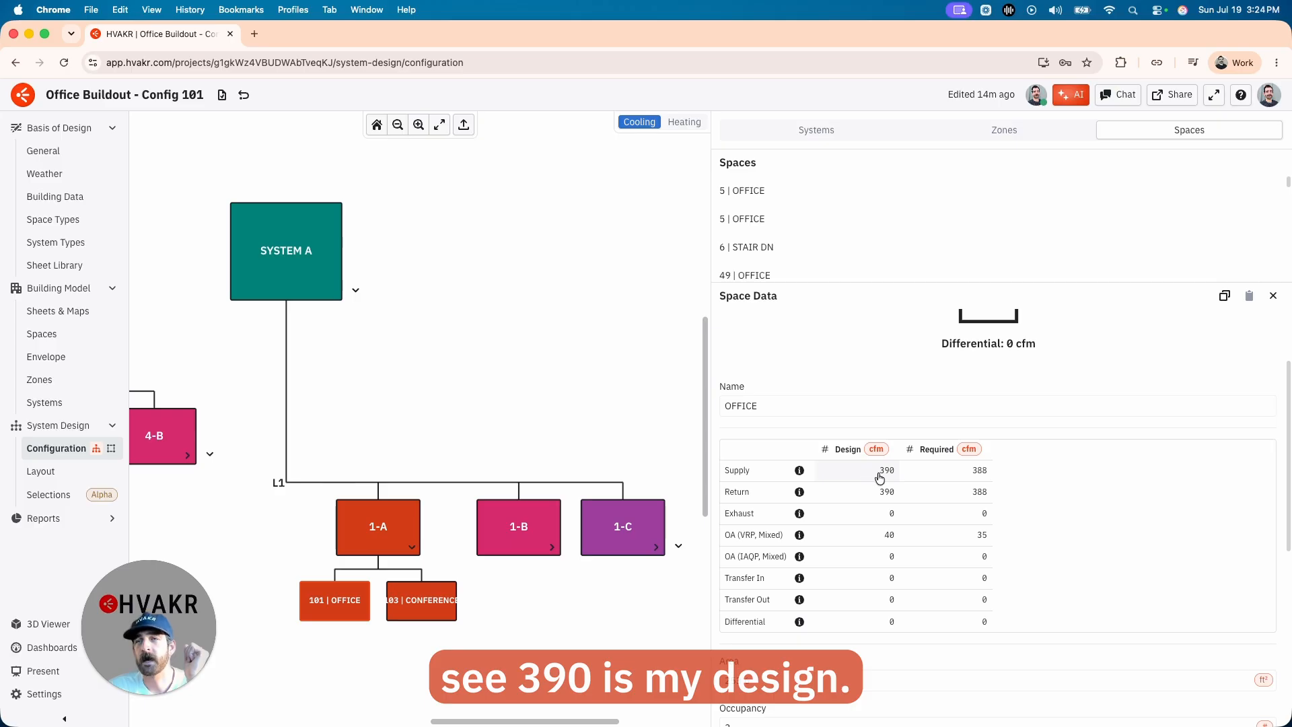
pyautogui.scroll(-5, 1027, 486)
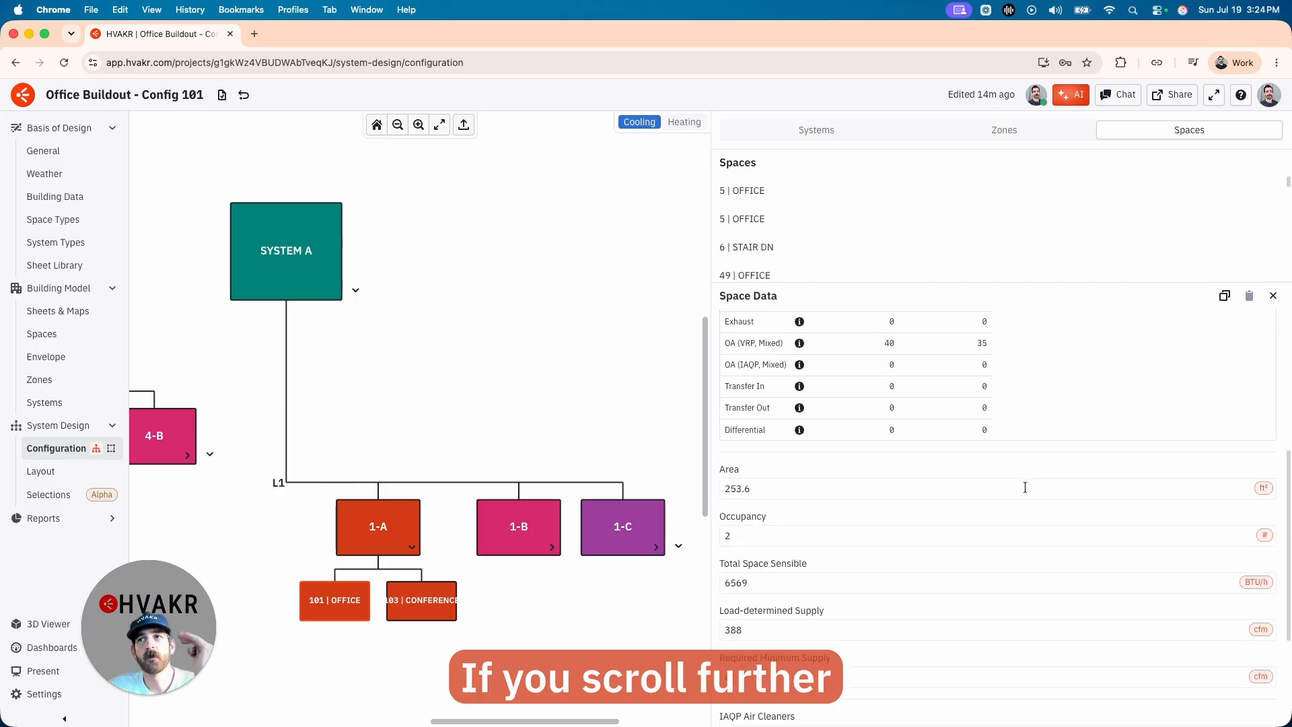
pyautogui.scroll(-2, 1025, 487)
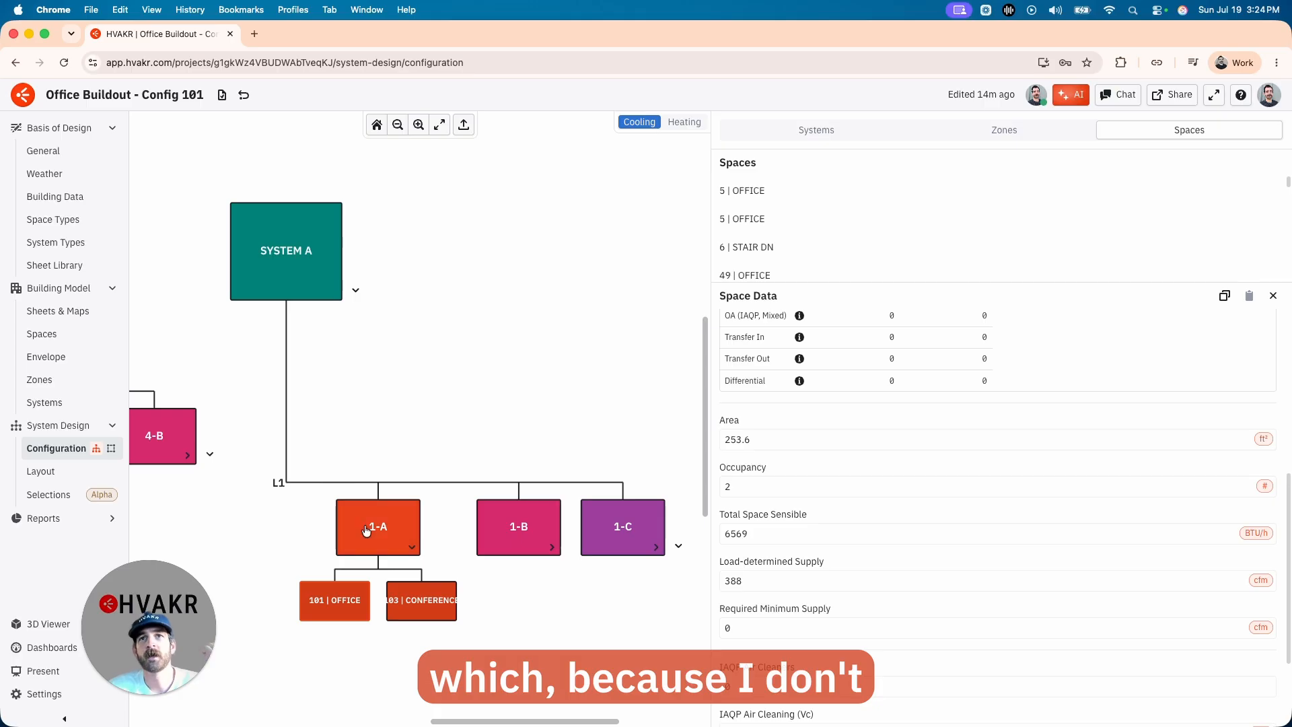
pyautogui.click(383, 519)
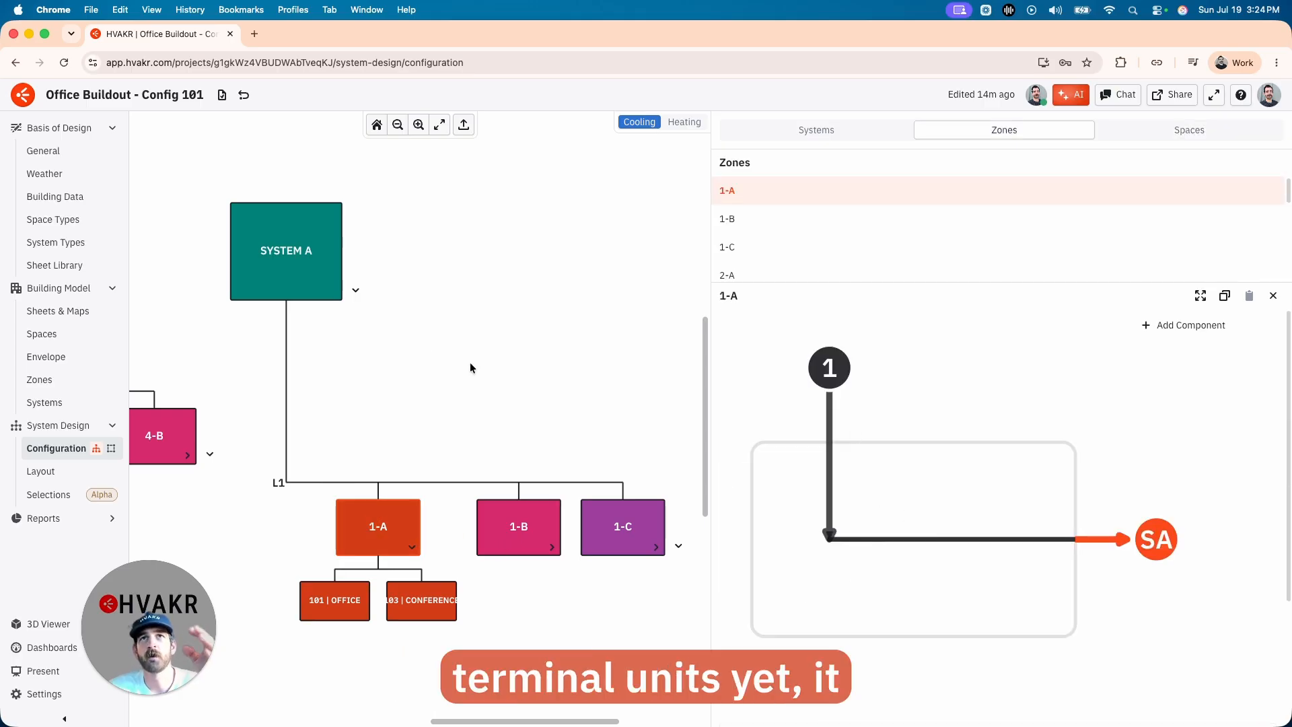
# Examine SYSTEM A's supply air dry bulb, wet bulb and cooling coil temperature, and compare them with the load-determined supply of 101 OFFICE
pyautogui.click(323, 263)
pyautogui.moveTo(1198, 473)
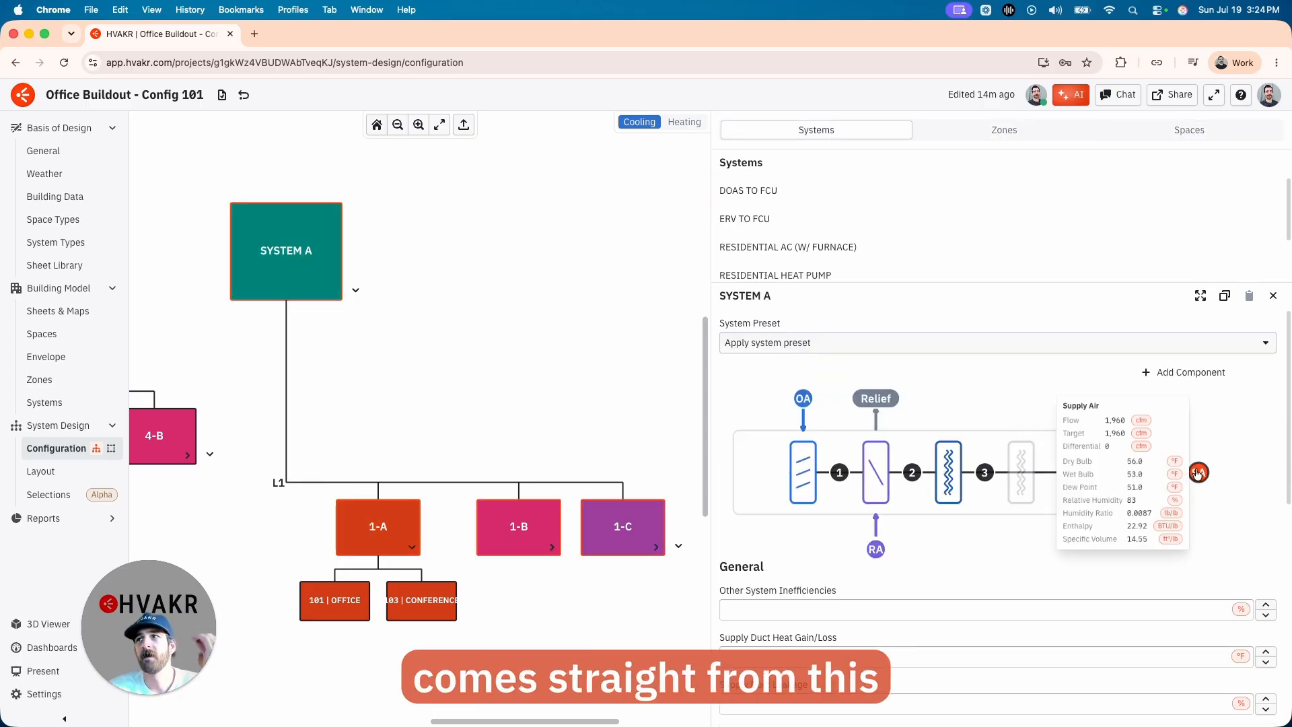
pyautogui.doubleClick(1120, 458)
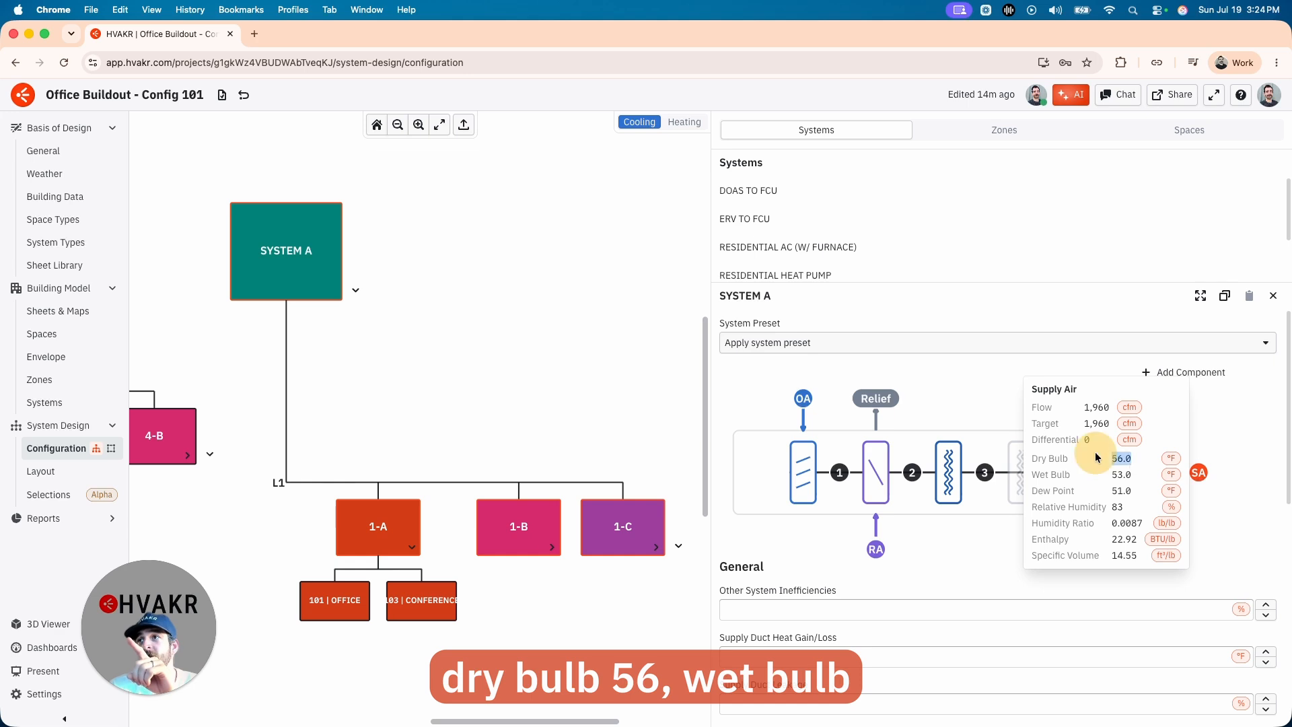
pyautogui.doubleClick(1120, 475)
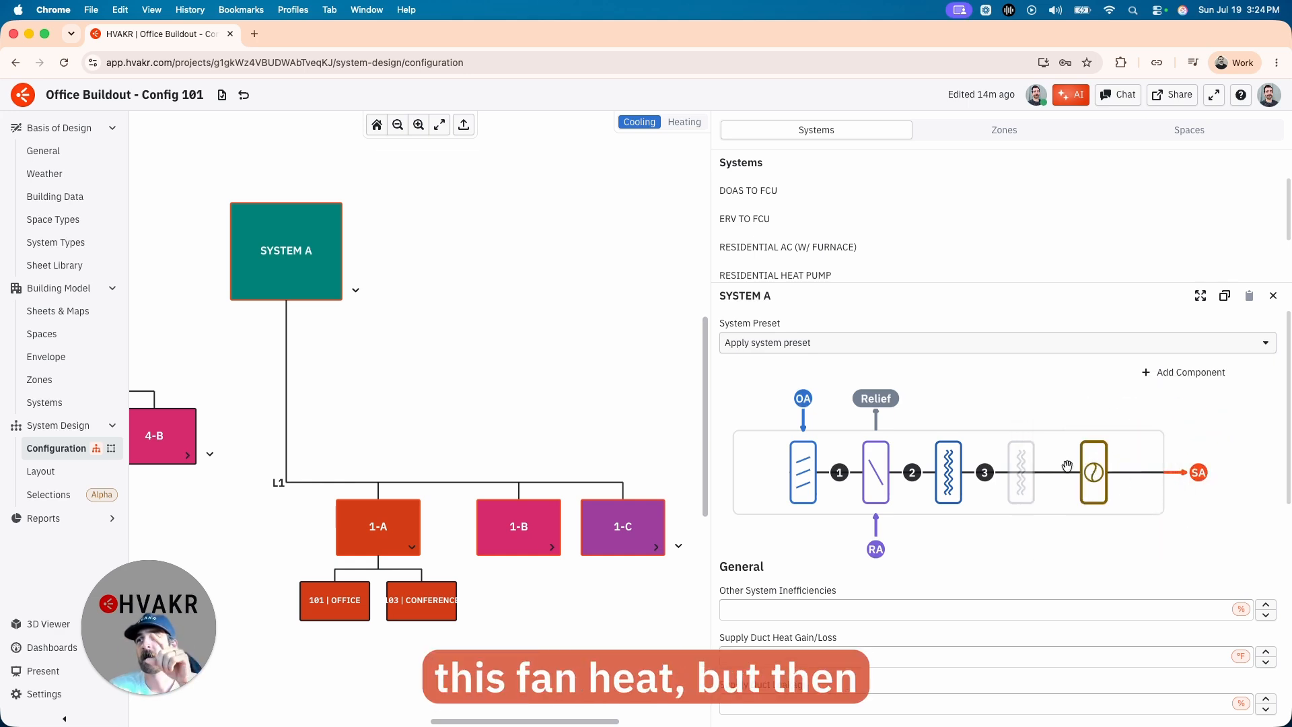
pyautogui.click(948, 471)
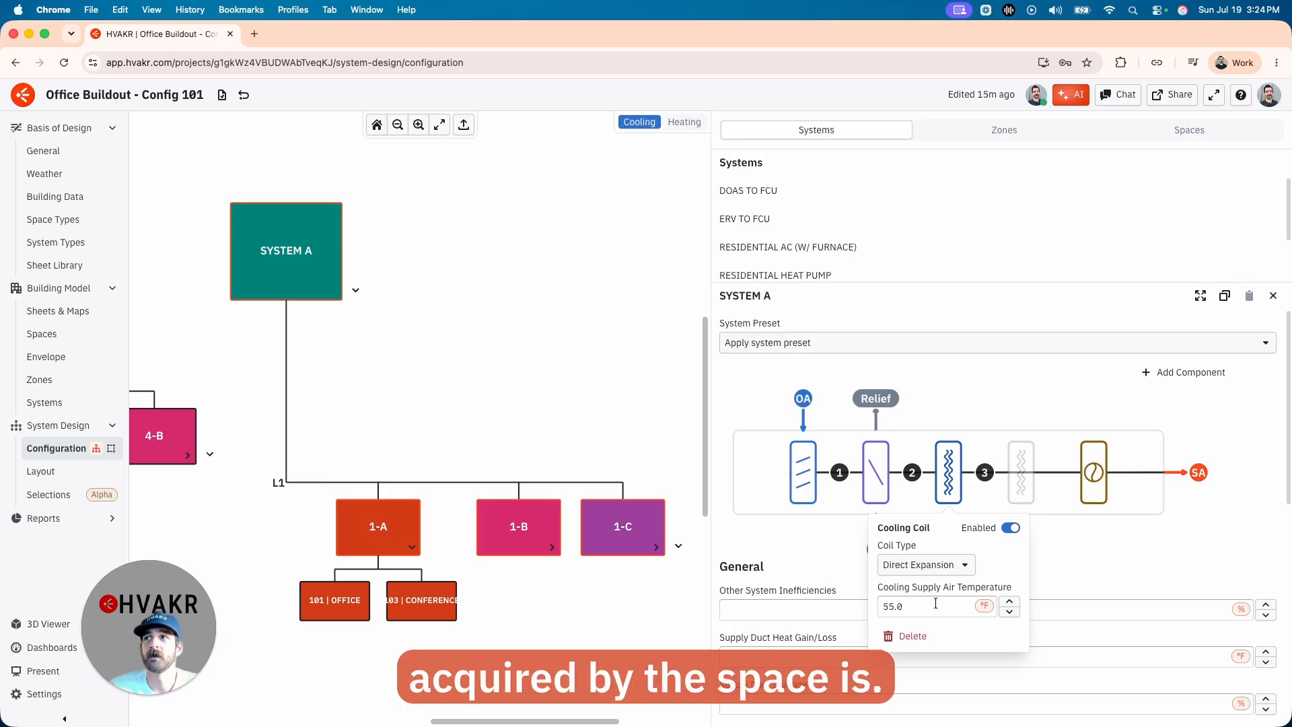
pyautogui.click(701, 537)
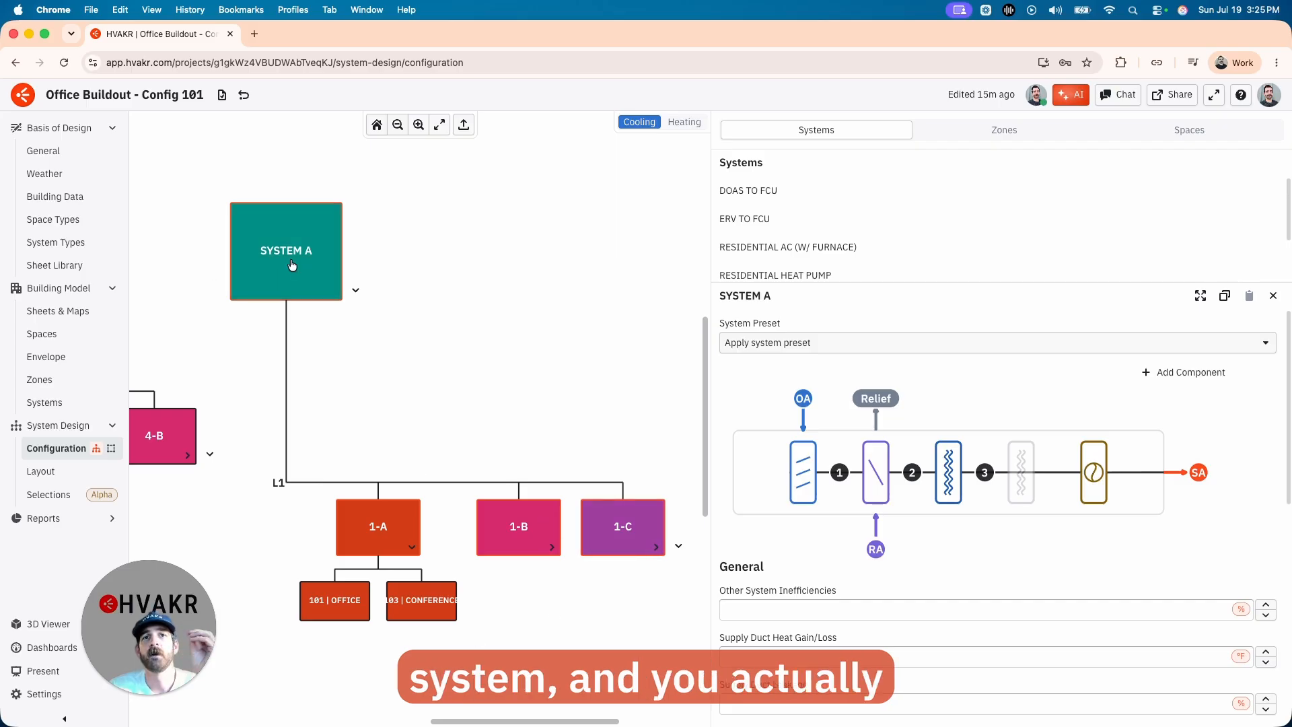
pyautogui.click(1201, 474)
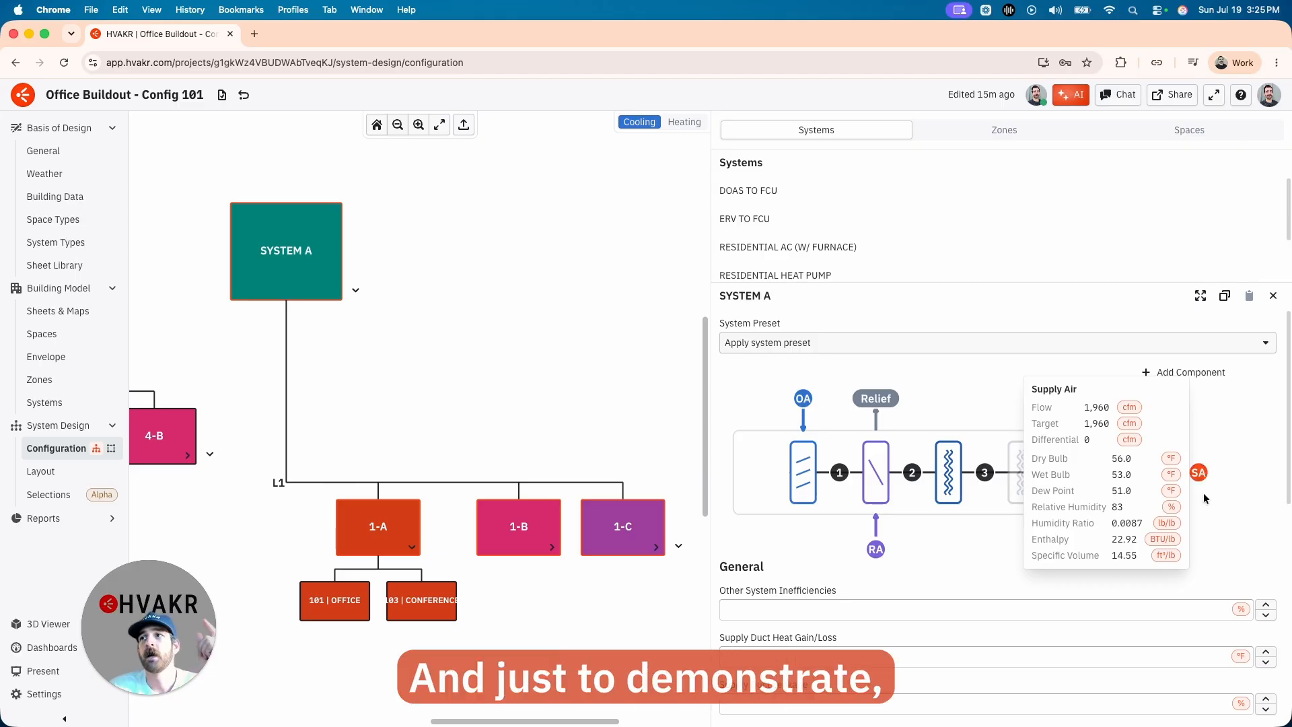
pyautogui.click(324, 606)
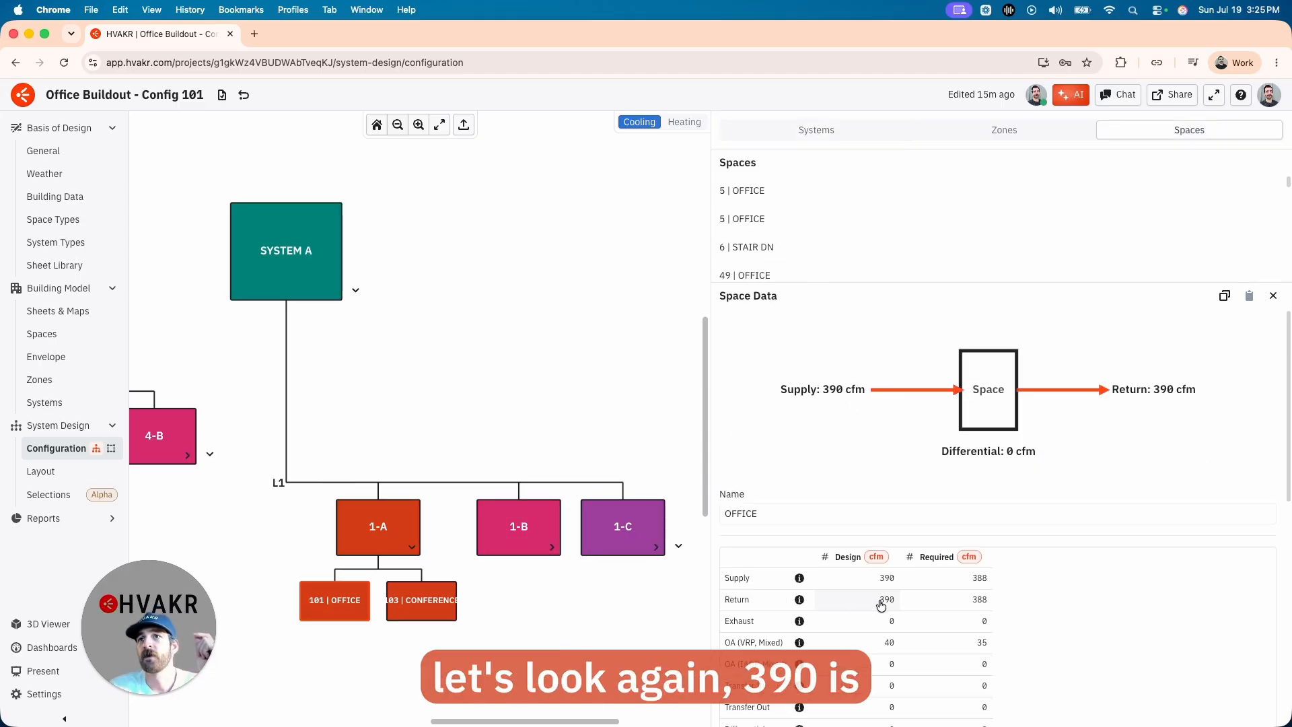
pyautogui.scroll(-5, 880, 586)
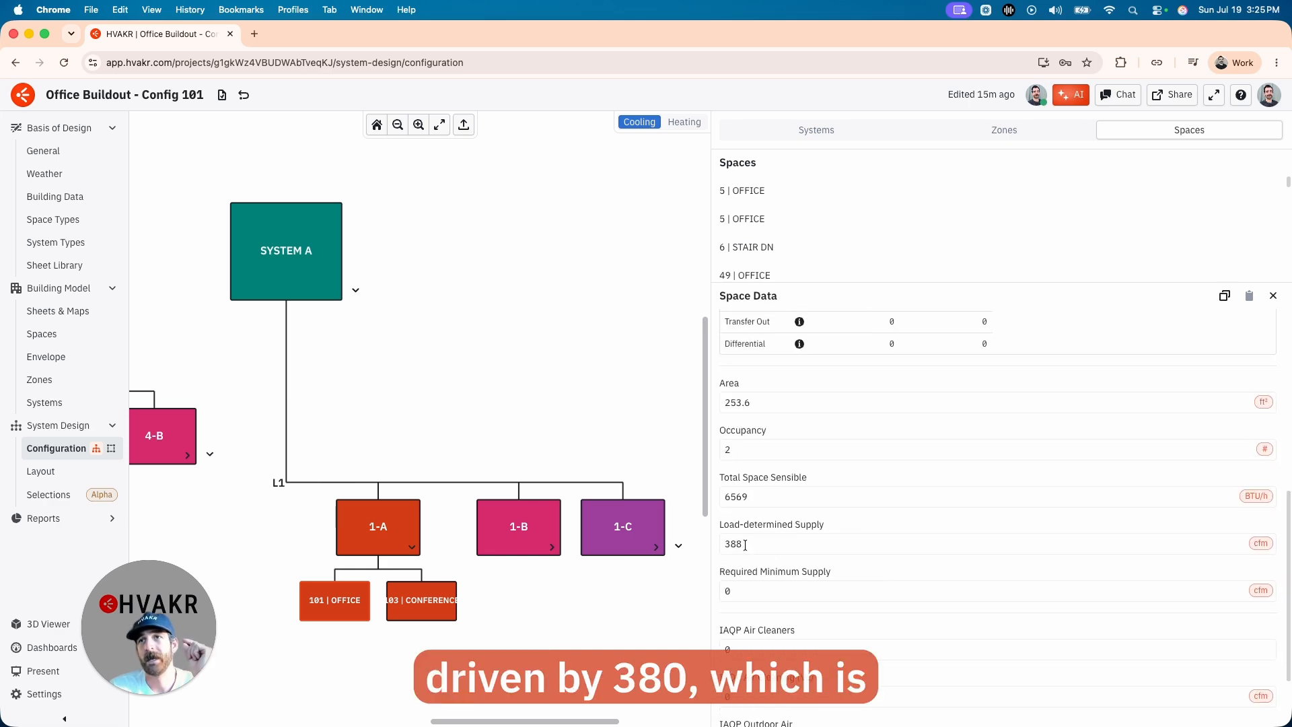
# Set the cooling supply air temperature of SYSTEM A's cooling coil to 50 °F
pyautogui.click(273, 262)
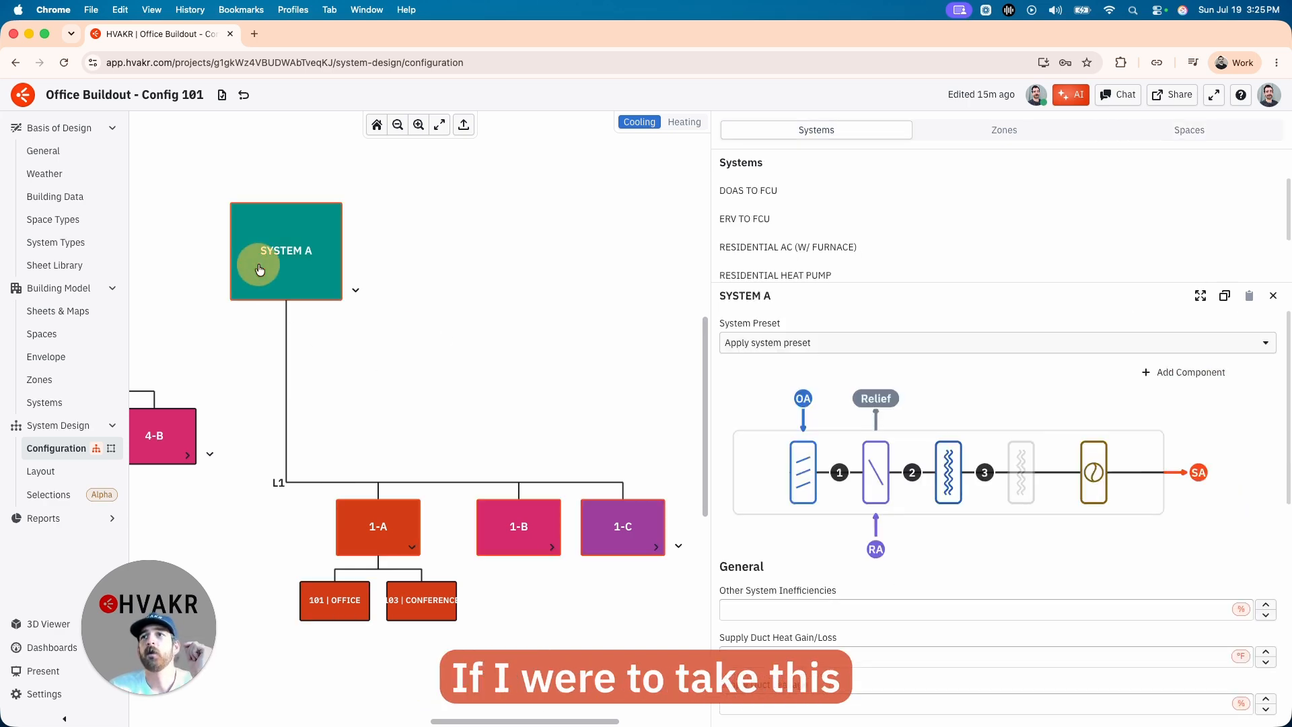
pyautogui.click(942, 459)
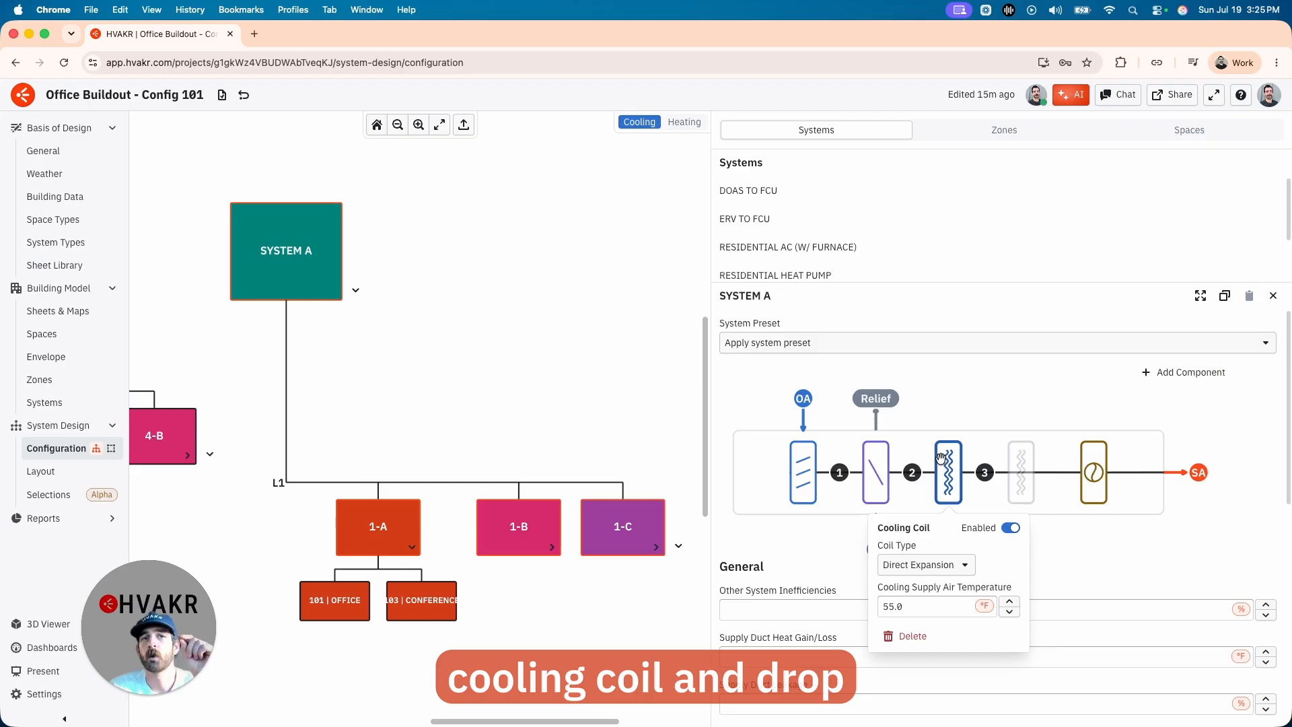
pyautogui.doubleClick(902, 606)
pyautogui.write('50')
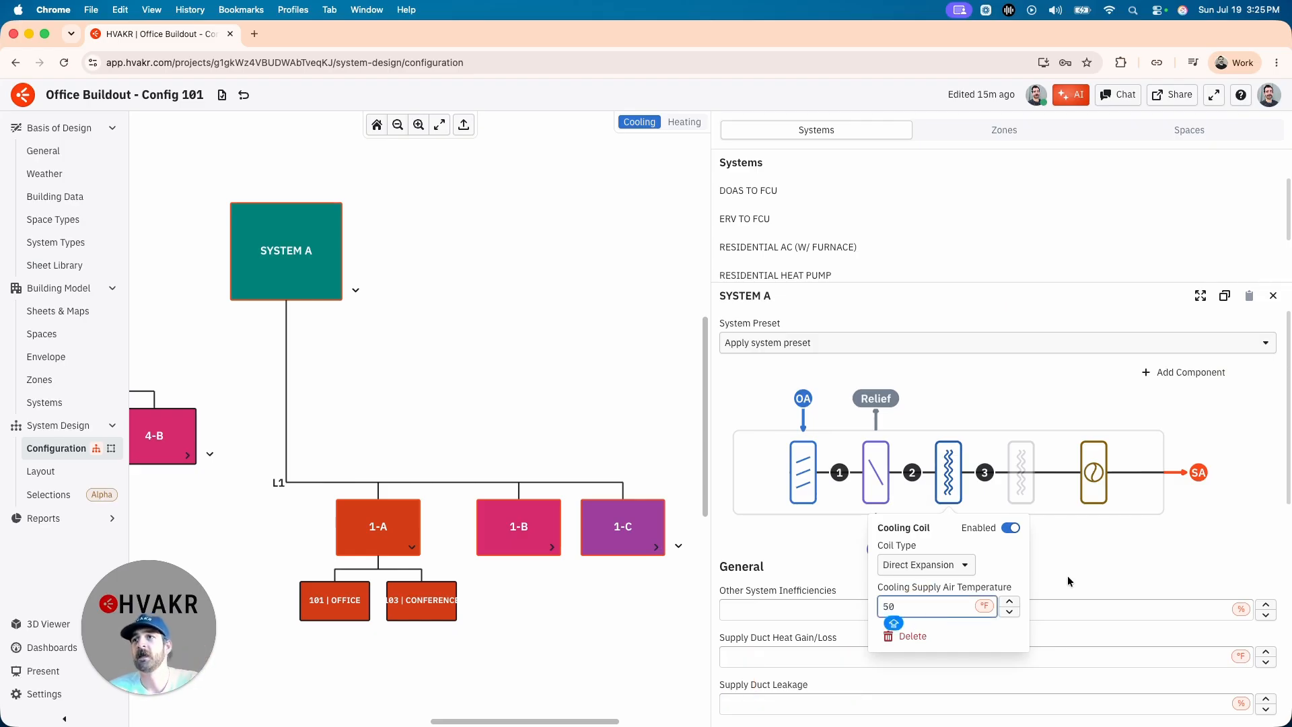
pyautogui.click(1069, 581)
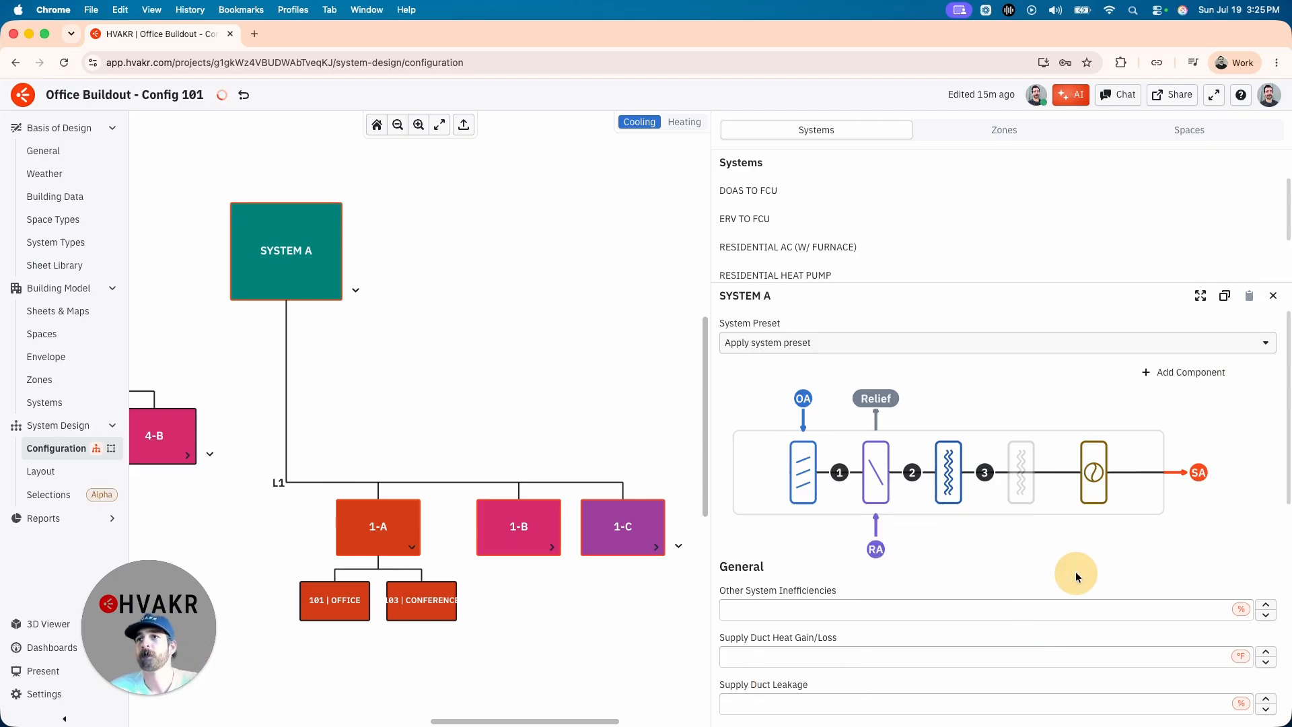
# Check SYSTEM A's fan heat component and its recalculated supply air temperature and flow
pyautogui.click(1107, 474)
pyautogui.click(1213, 539)
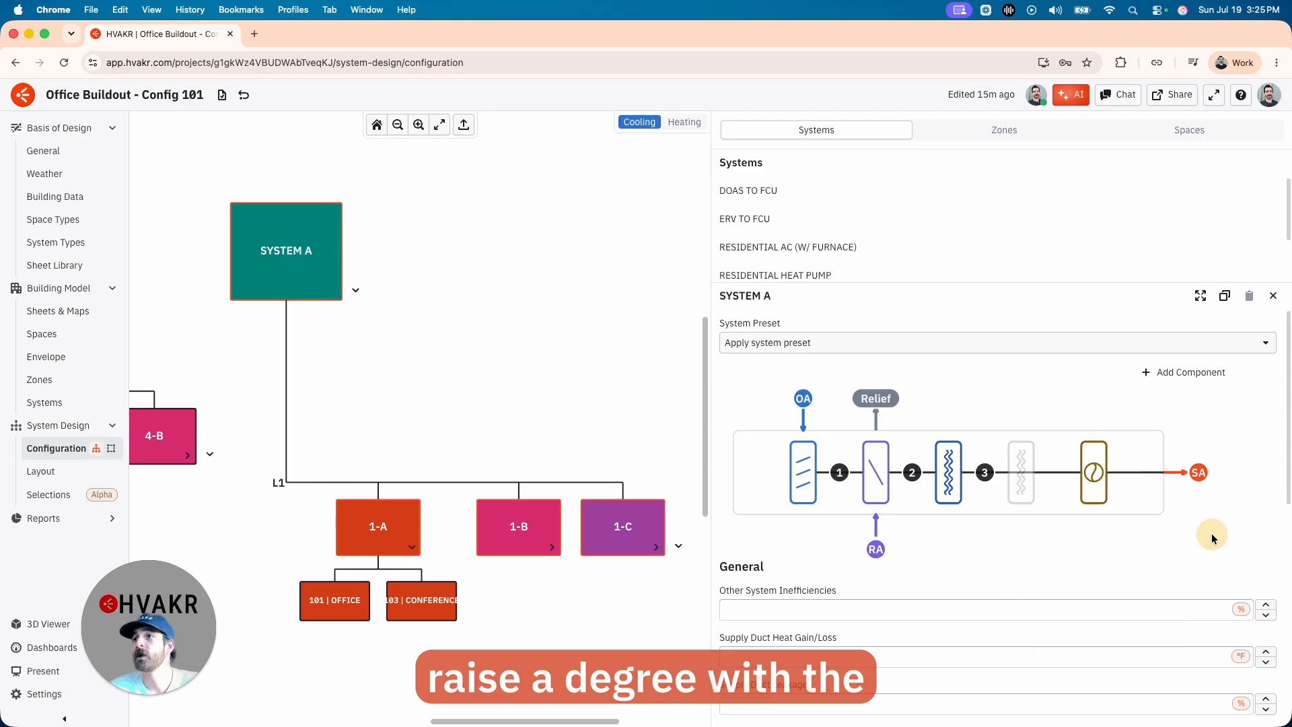
pyautogui.moveTo(1195, 477)
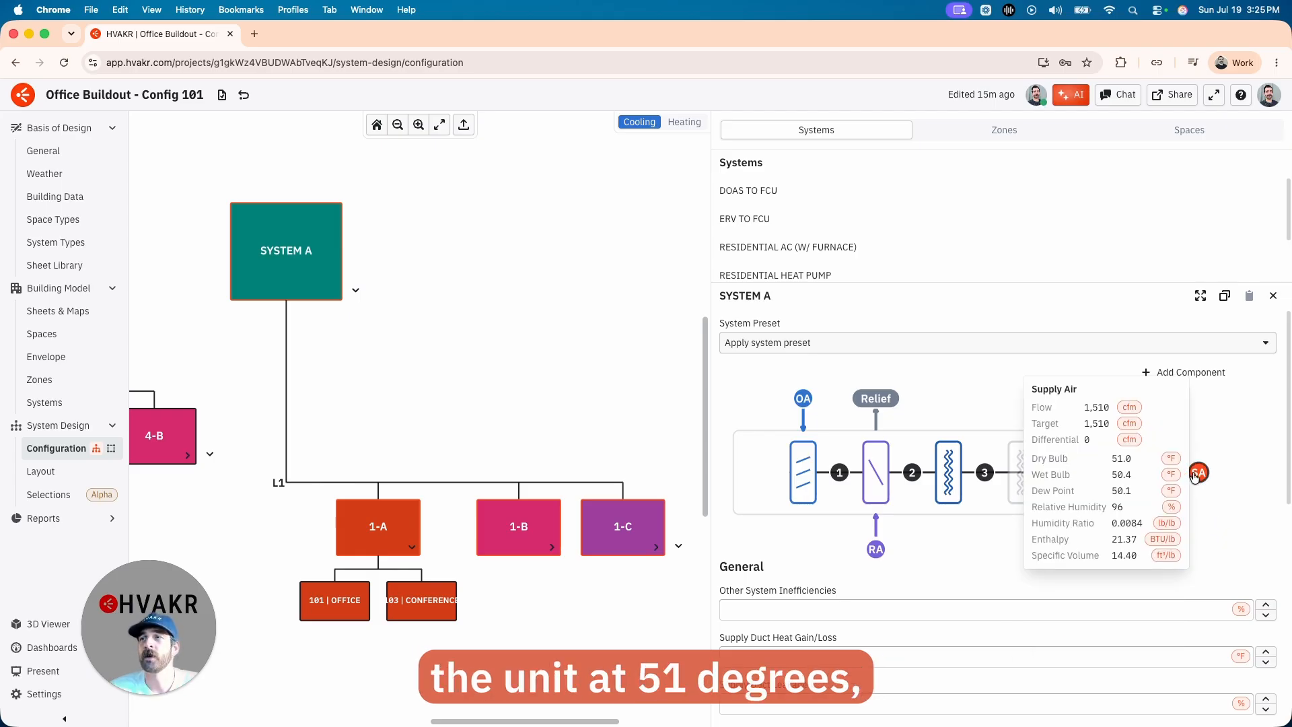
pyautogui.moveTo(1110, 409); pyautogui.dragTo(1083, 410)
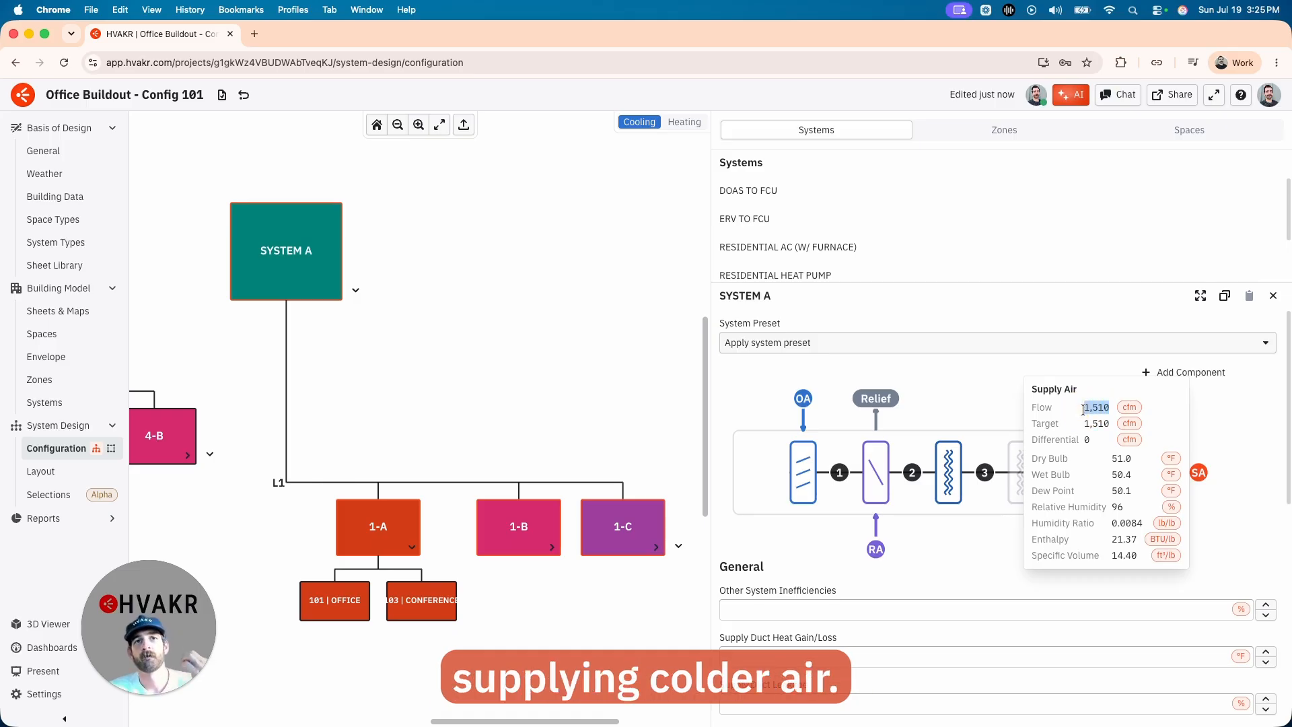
# Review the 101 OFFICE space's supply, outside air, load-determined and required minimum airflows, and return to SYSTEM A's airflow diagram
pyautogui.click(335, 600)
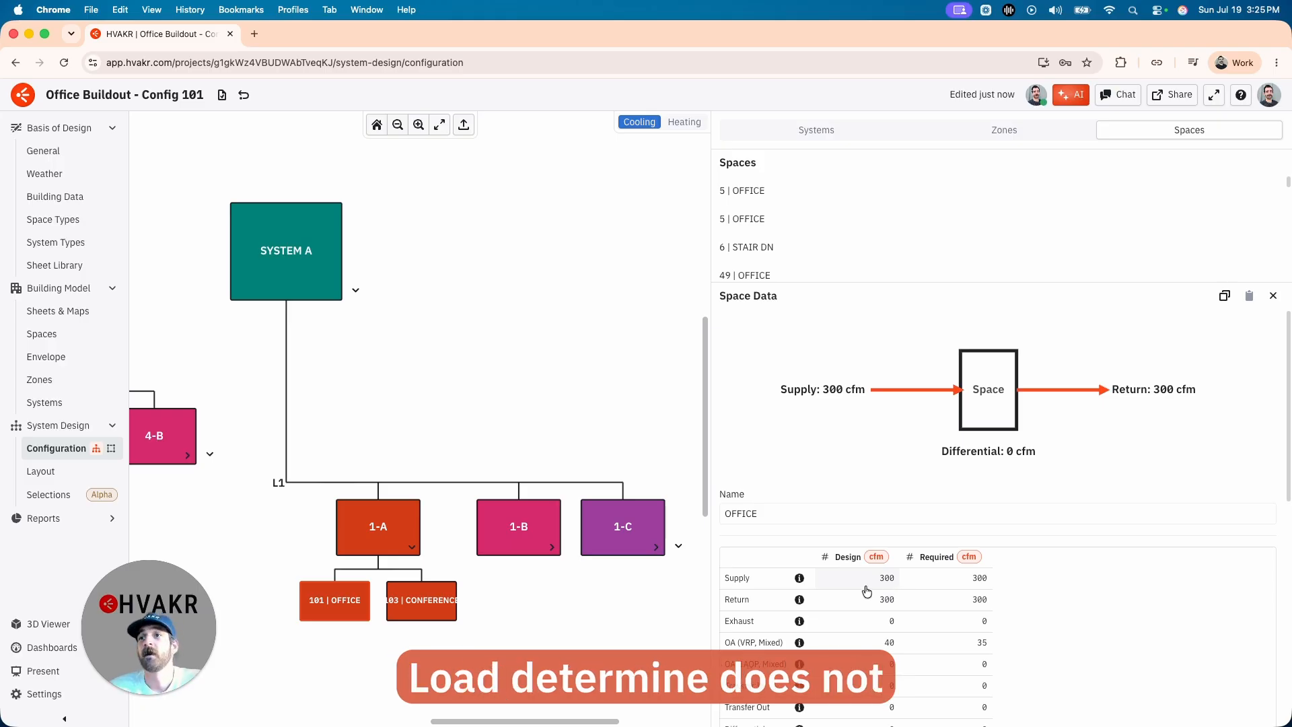
pyautogui.scroll(-5, 875, 589)
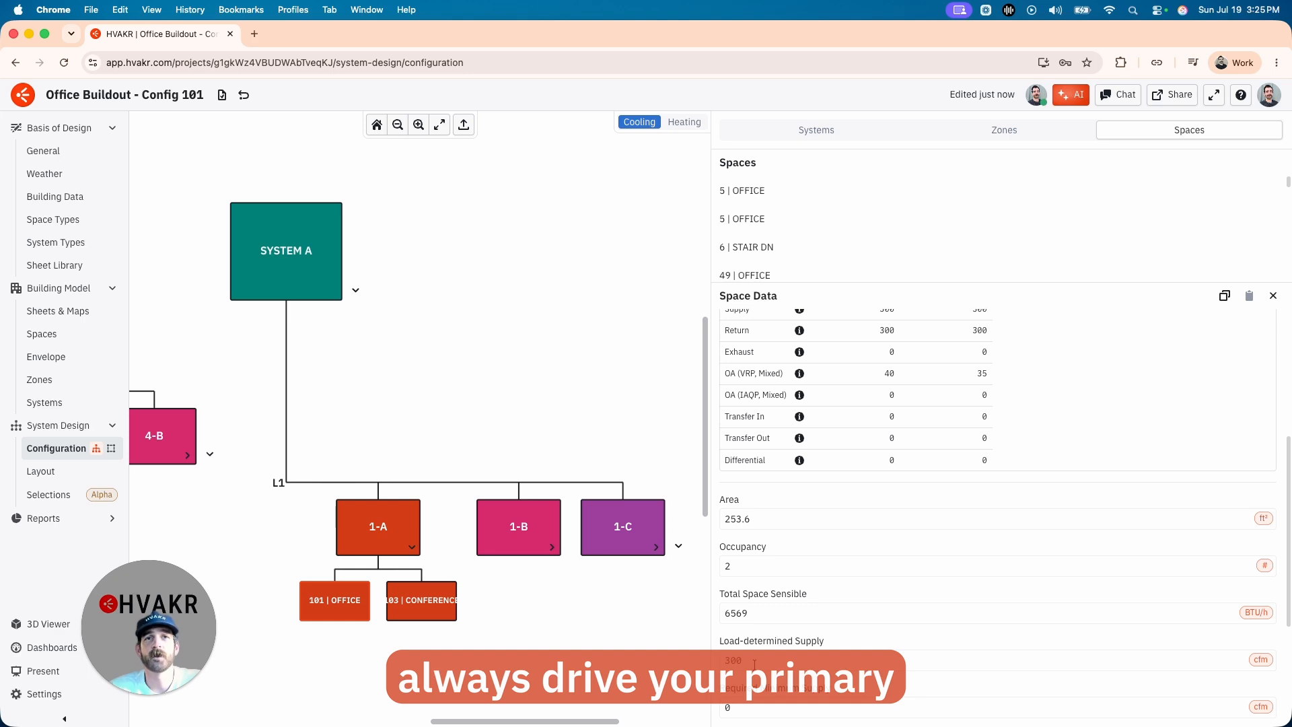
pyautogui.scroll(4, 774, 646)
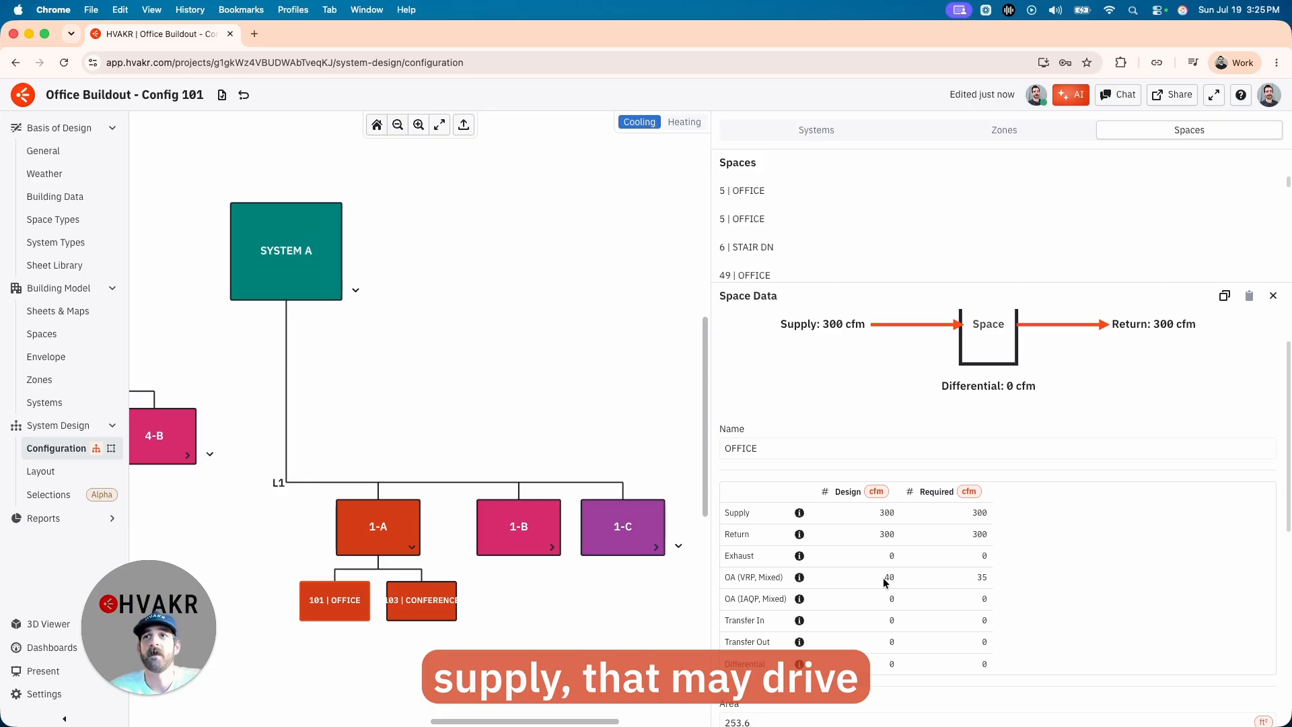
pyautogui.scroll(-5, 870, 520)
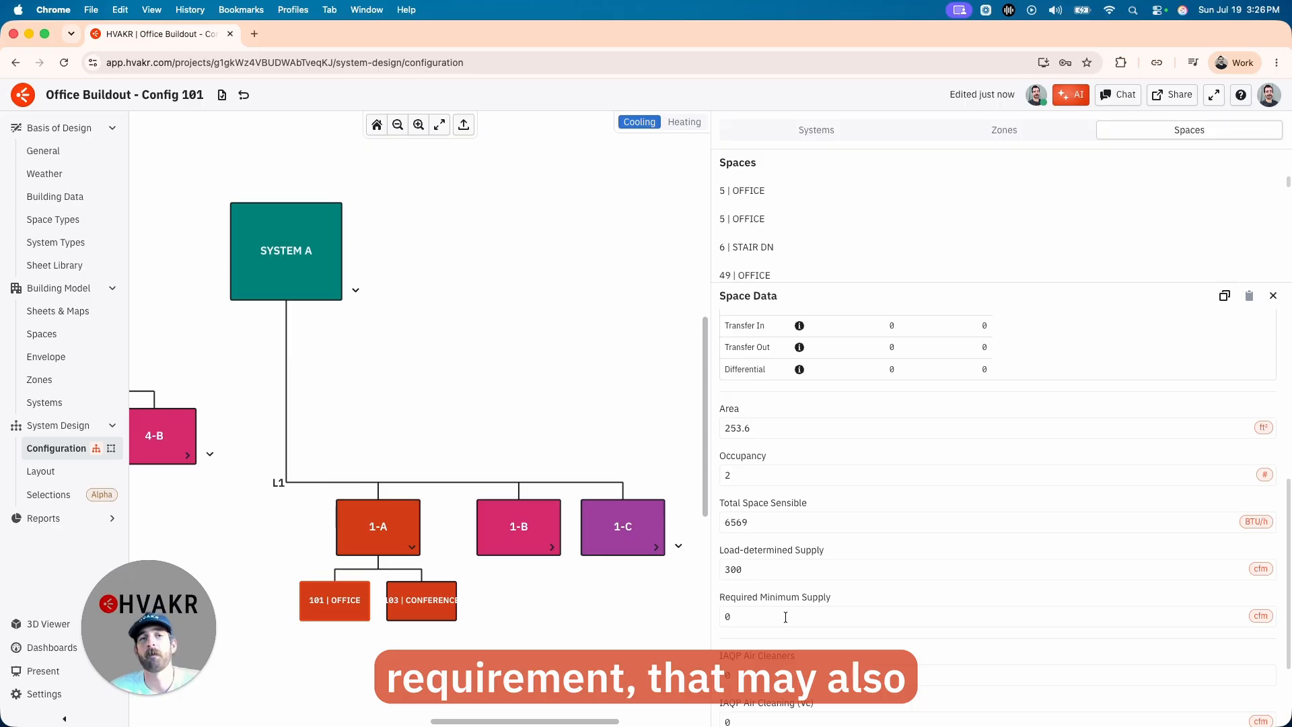
pyautogui.scroll(5, 785, 617)
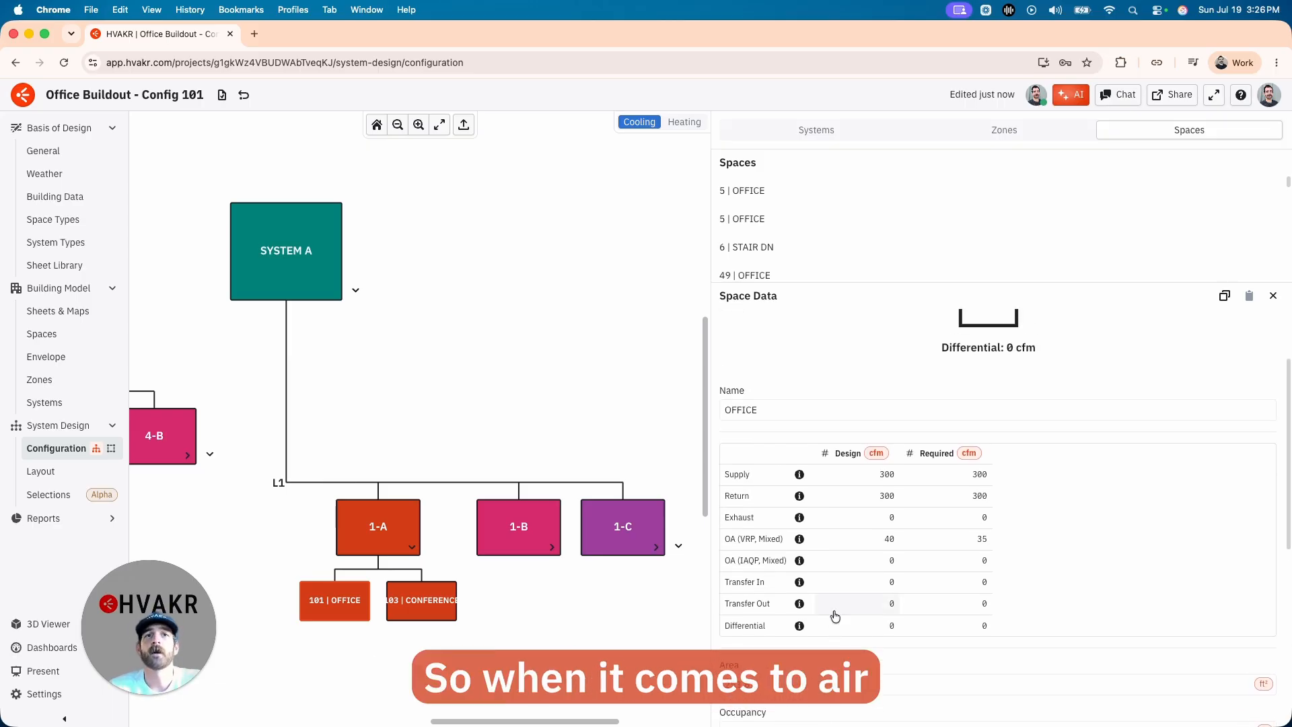
pyautogui.click(258, 257)
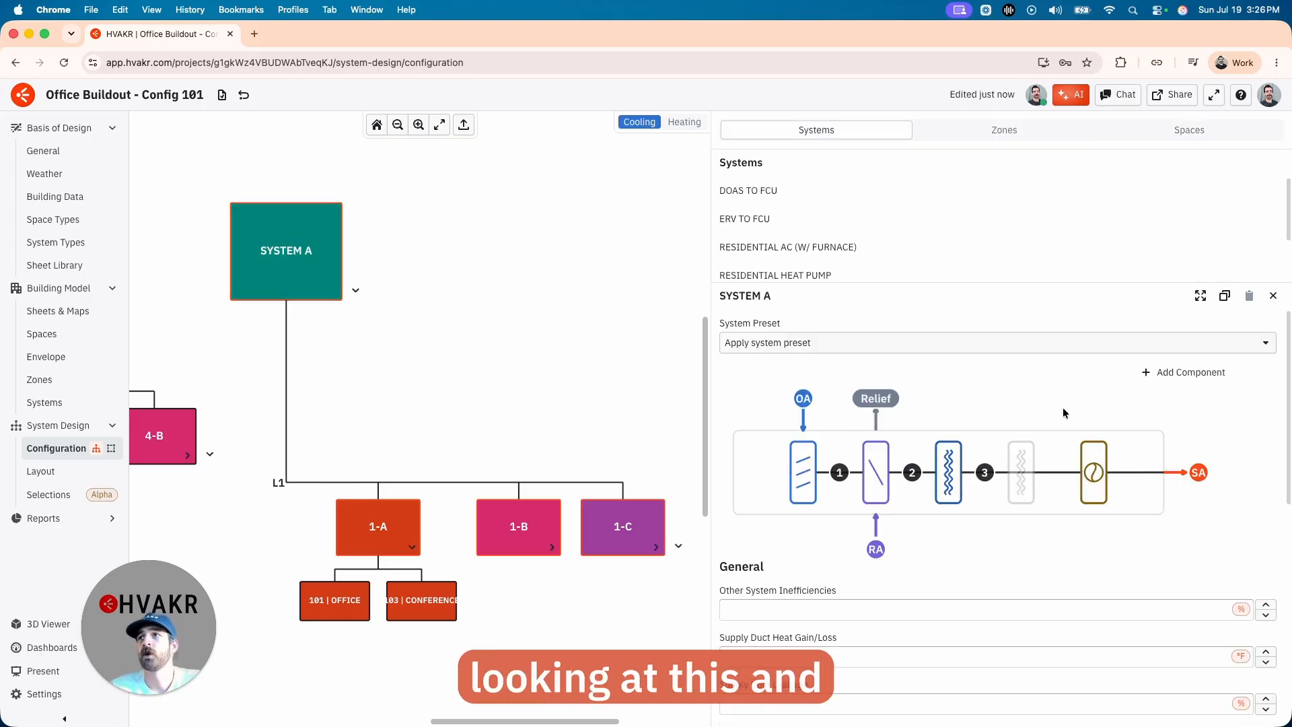
# Examine SYSTEM A's enlarged airflow diagram and psychrometric chart in cooling mode, and return to the configuration tree
pyautogui.click(1201, 296)
pyautogui.moveTo(582, 433)
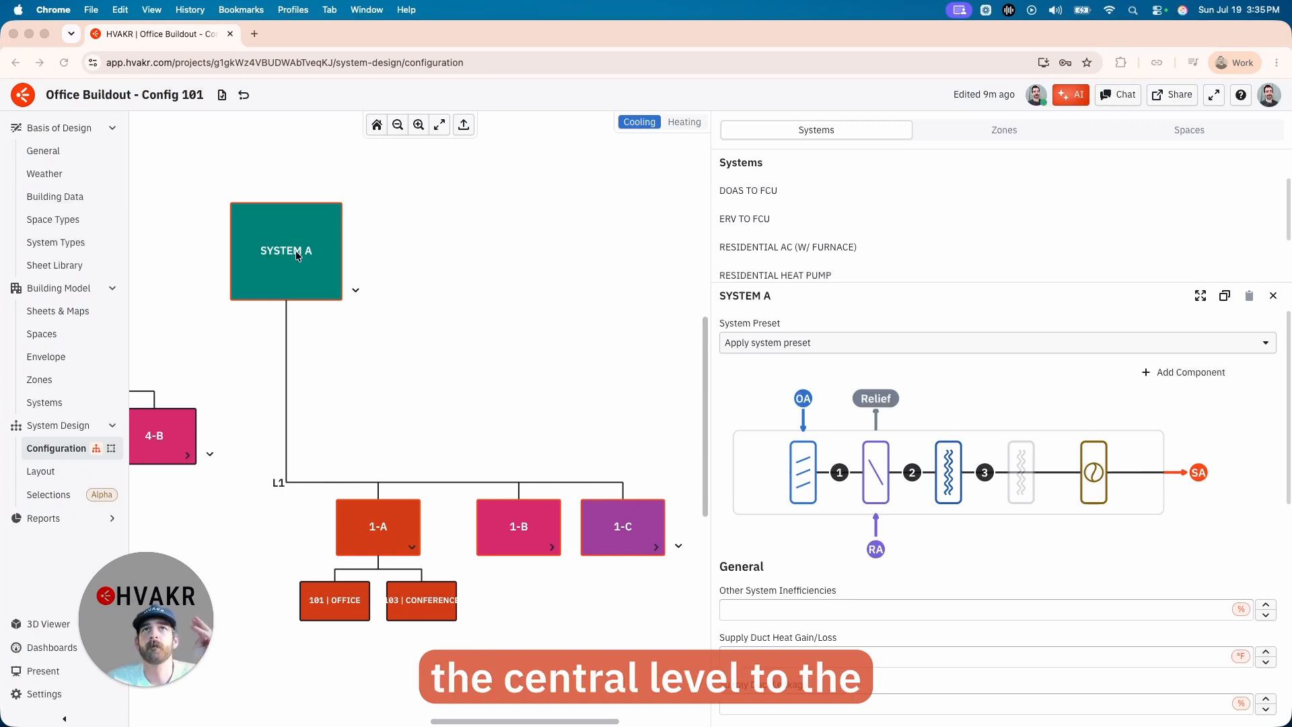
pyautogui.click(377, 543)
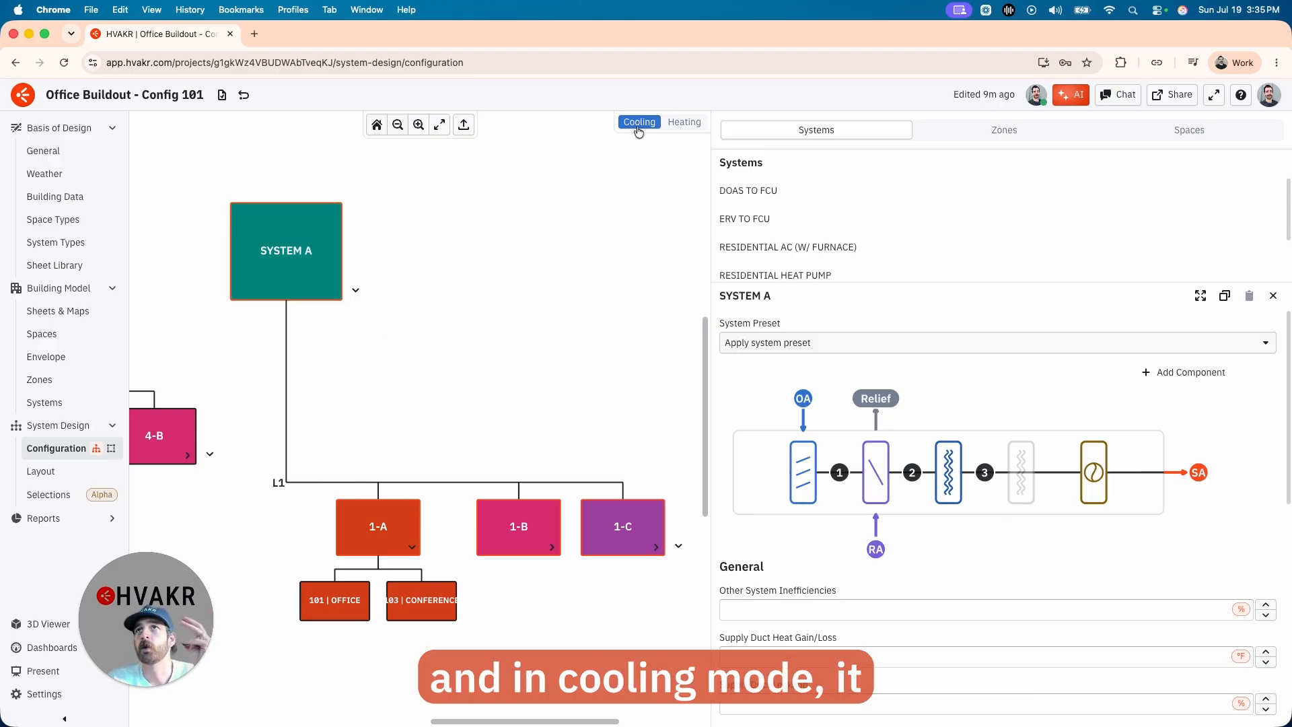
# Set the cooling supply air temperature of SYSTEM A's cooling coil to 55 °F
pyautogui.click(945, 463)
pyautogui.doubleClick(942, 602)
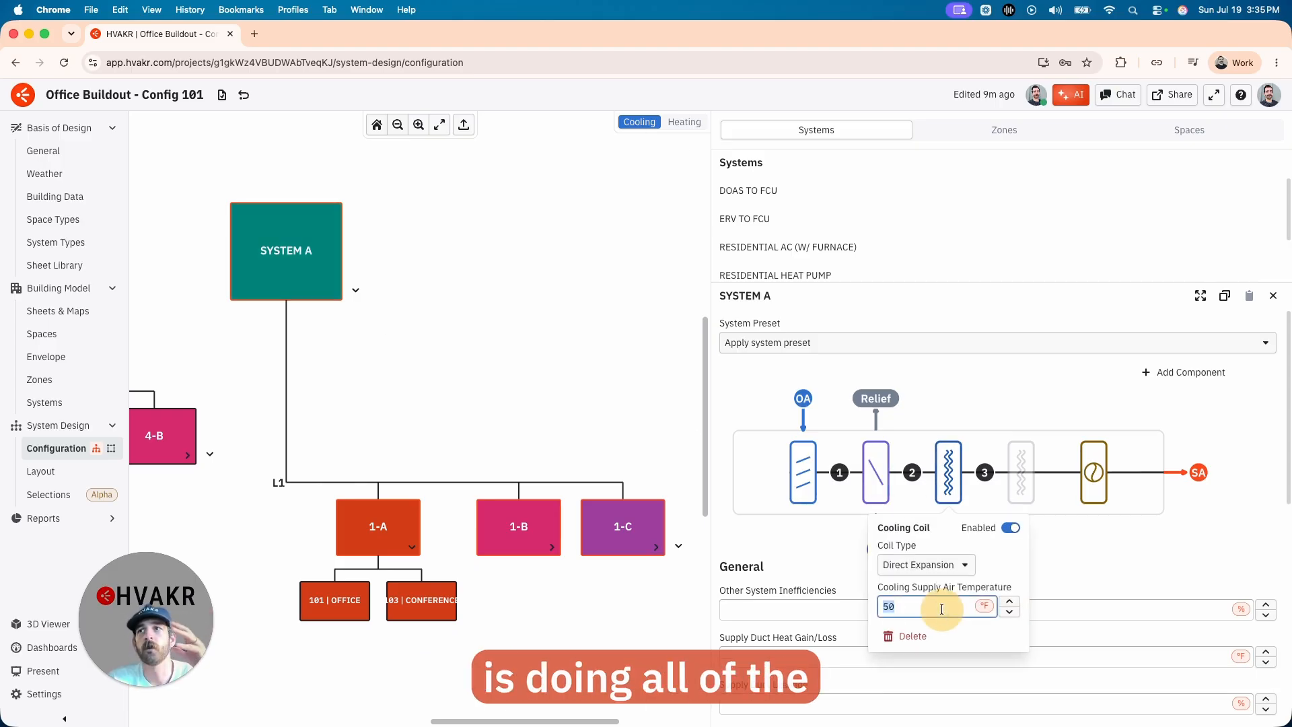
pyautogui.write('55')
pyautogui.click(1078, 580)
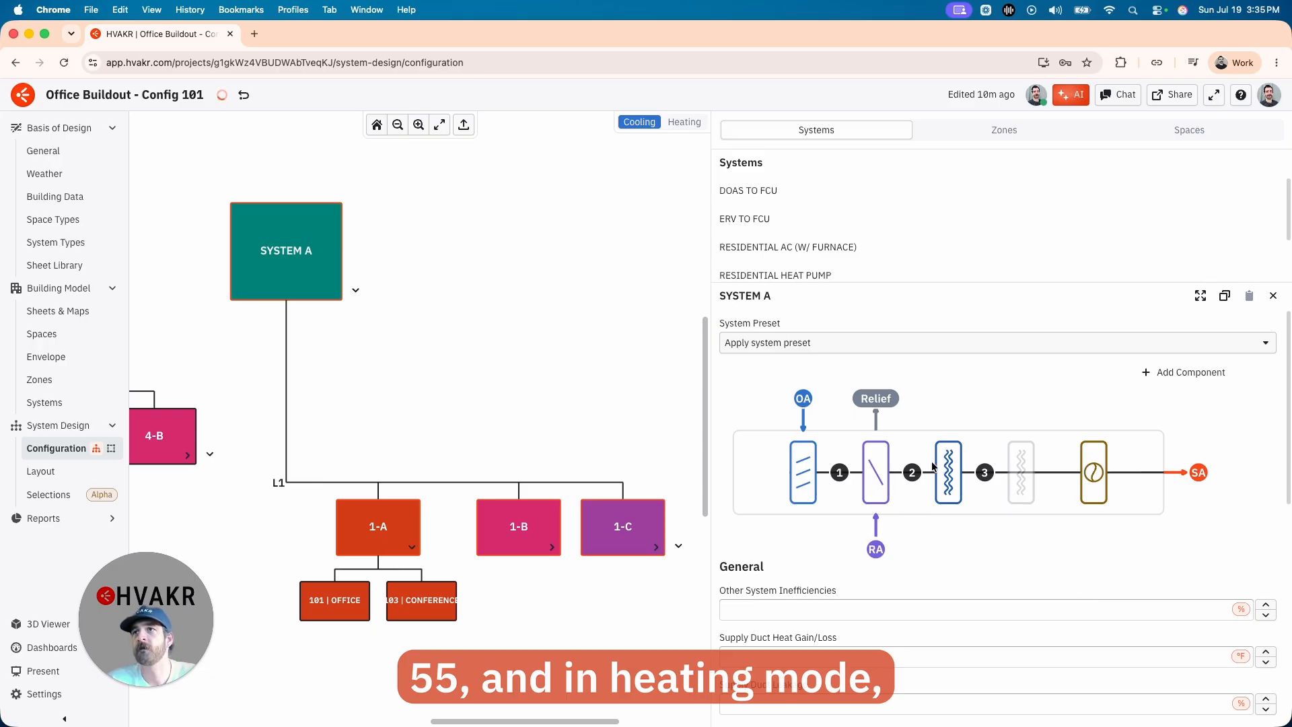
# Switch to heating mode and delete the heating coil from SYSTEM A
pyautogui.click(685, 121)
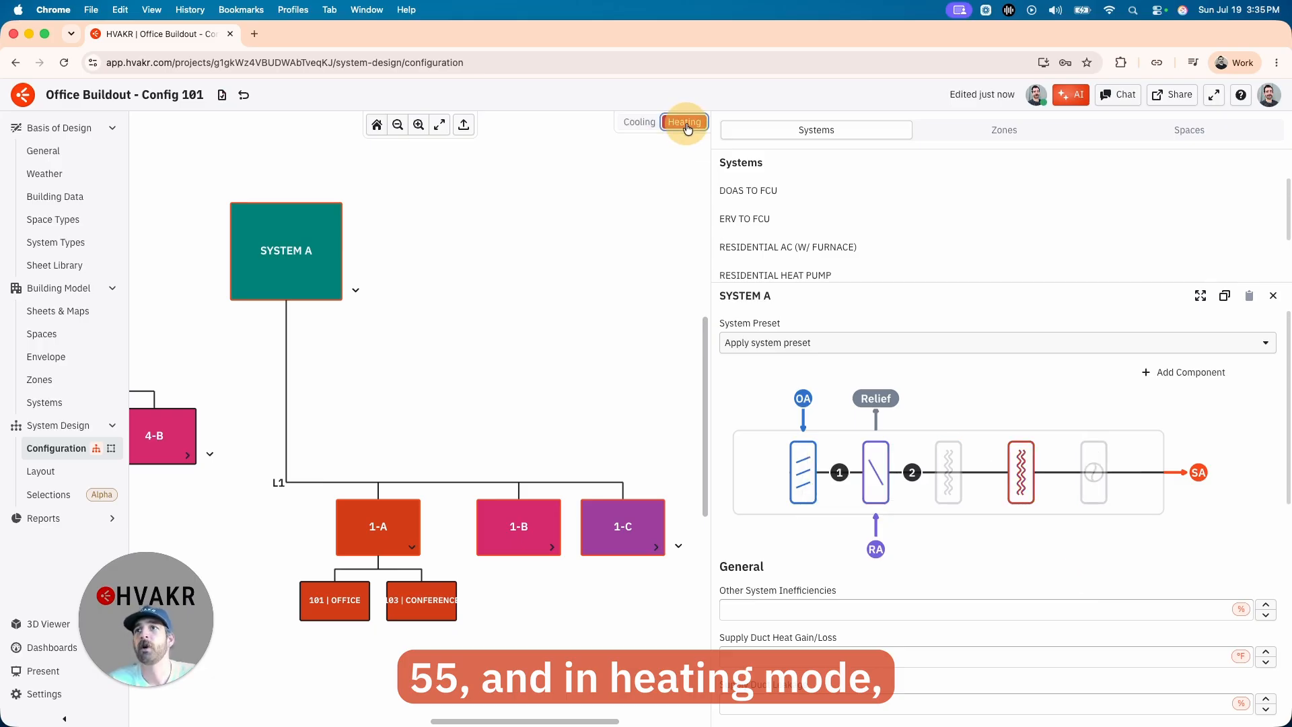
pyautogui.click(1020, 471)
pyautogui.click(984, 635)
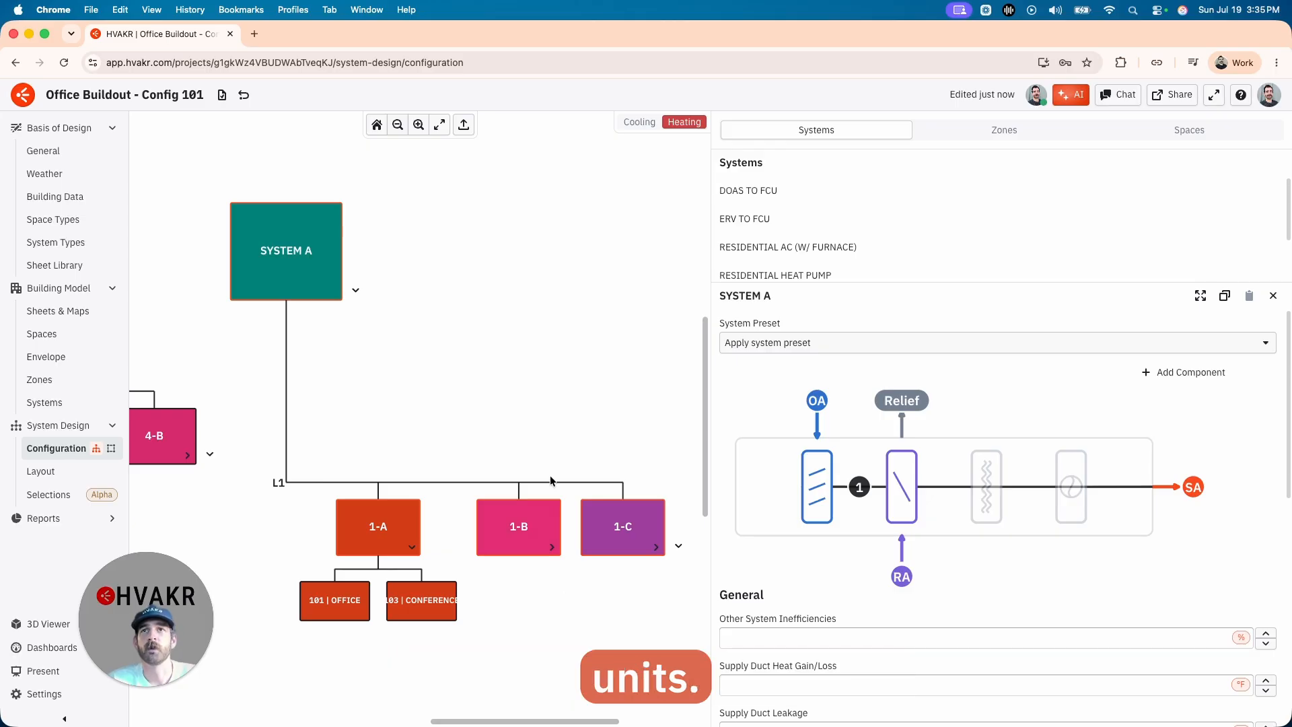
# Try group-selecting zones 1-A, 1-B and 1-C as well as several systems in the configuration tree
pyautogui.moveTo(550, 475); pyautogui.dragTo(514, 369)
pyautogui.click(528, 535)
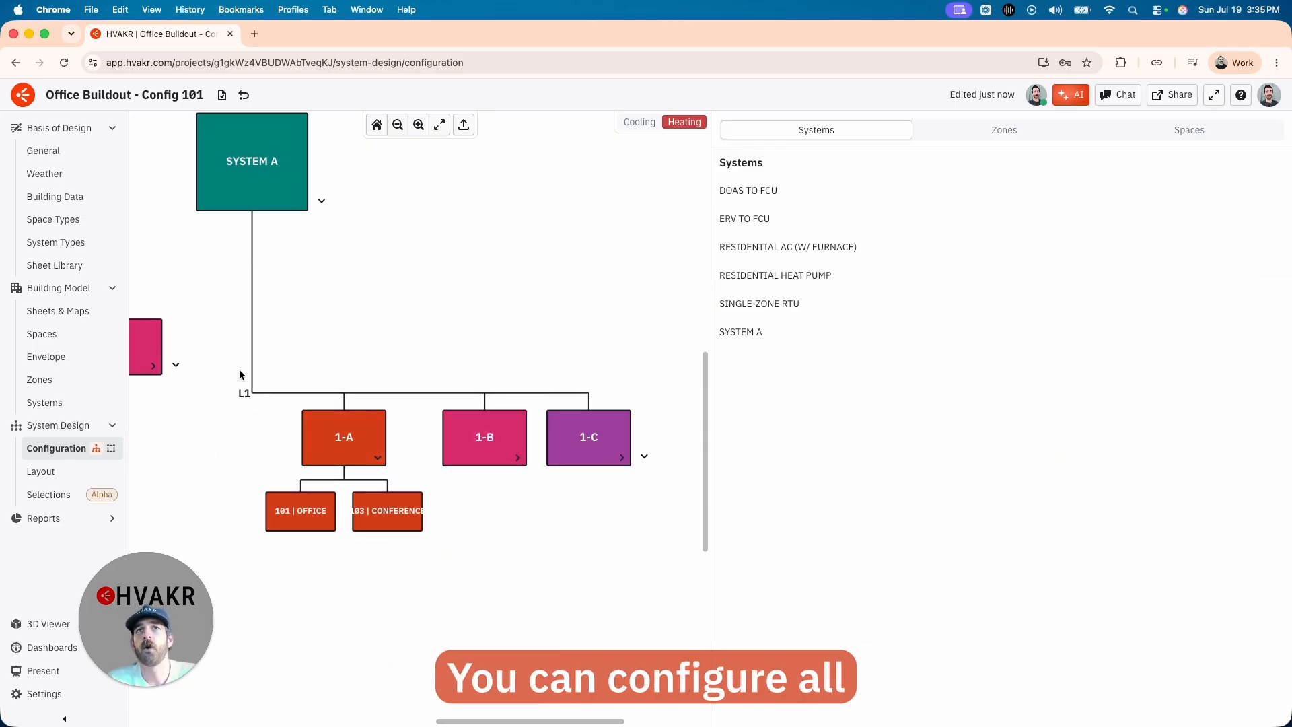
pyautogui.moveTo(239, 370); pyautogui.dragTo(674, 484)
pyautogui.click(306, 295)
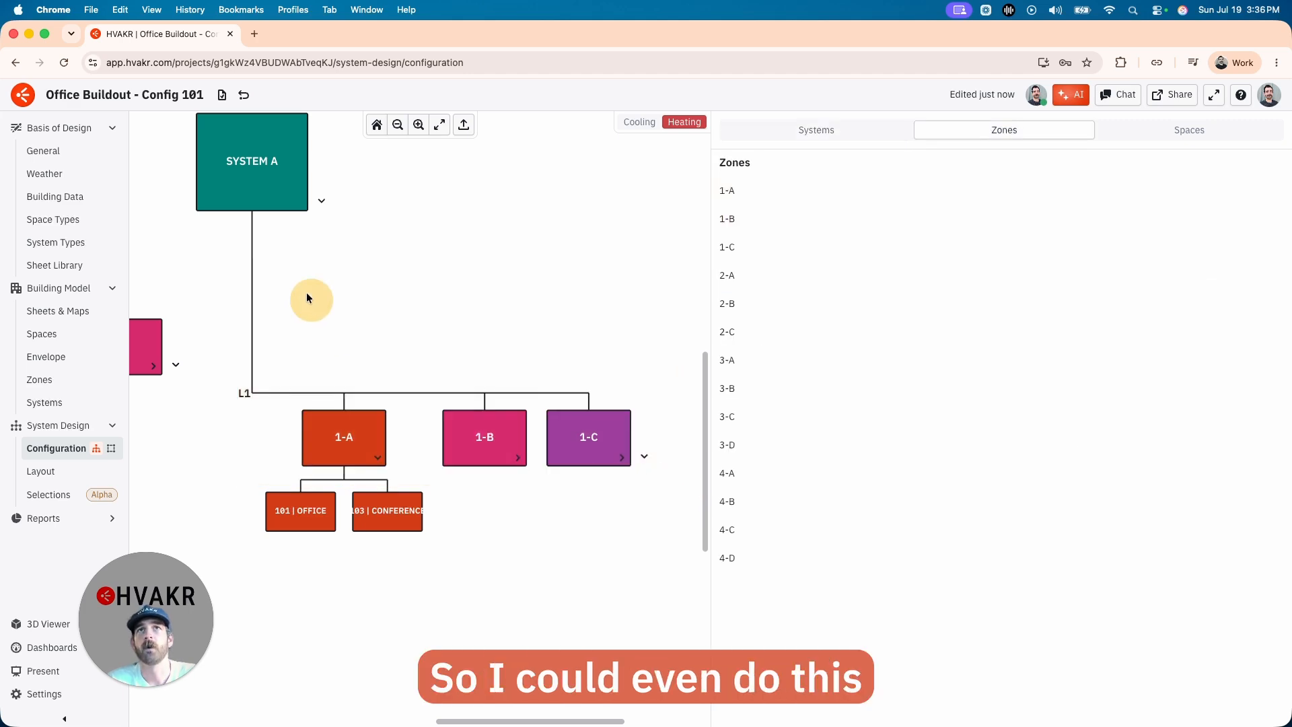
pyautogui.hscroll(-2, 571, 377)
pyautogui.keyDown('ctrl'); pyautogui.scroll(-5, 570, 377); pyautogui.keyUp('ctrl')
pyautogui.moveTo(214, 279); pyautogui.dragTo(602, 357)
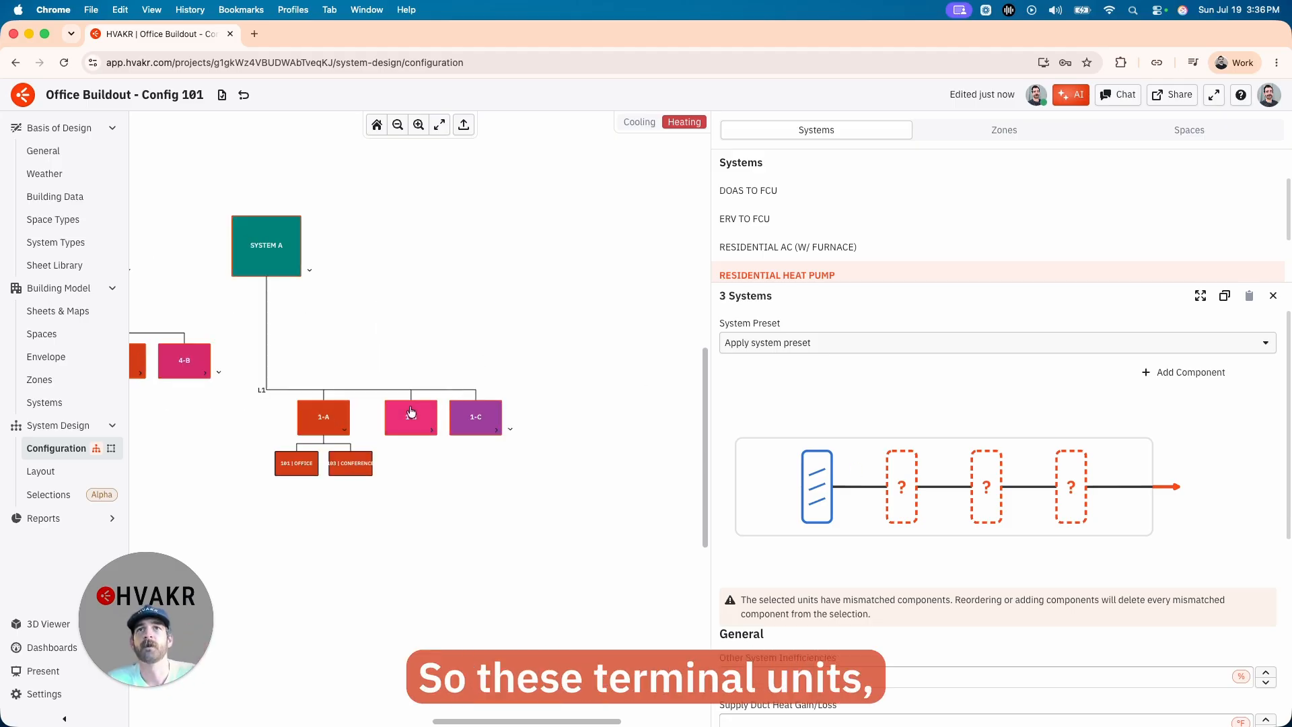
# Check the components of zones 1-A, 1-B and 1-C and of SYSTEM A in cooling mode
pyautogui.moveTo(275, 371); pyautogui.dragTo(535, 446)
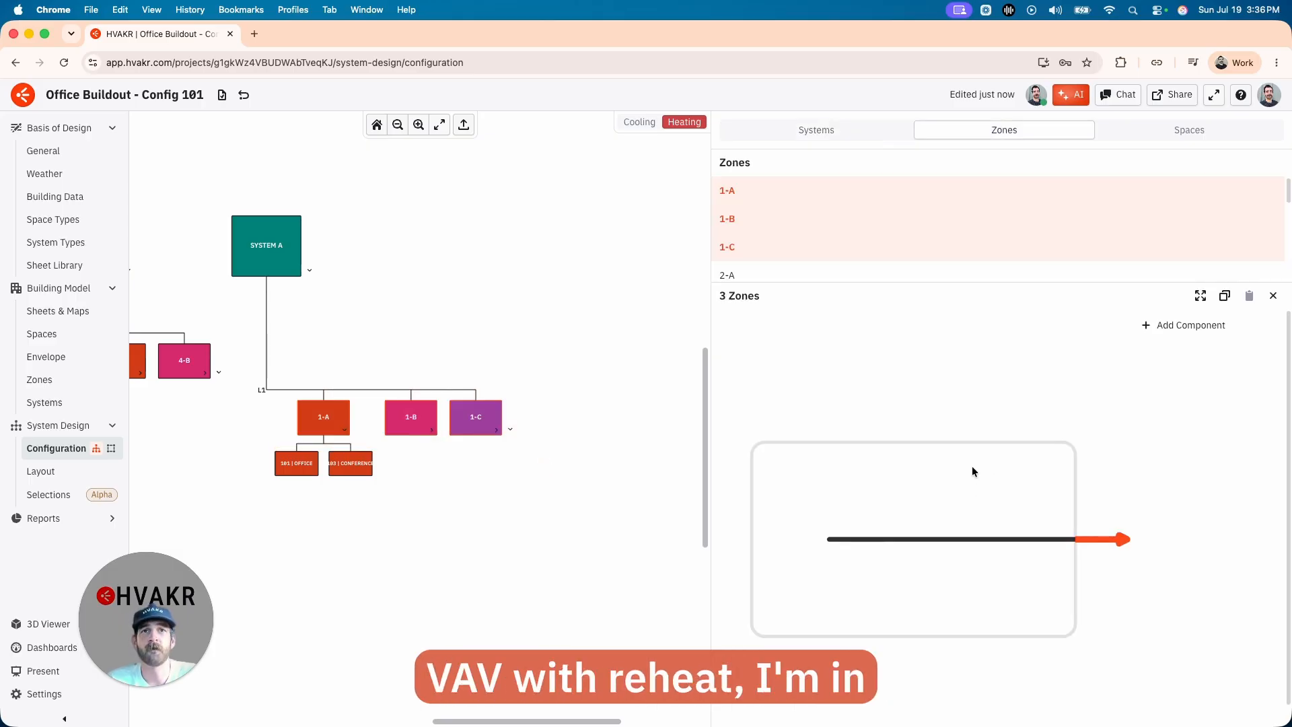
pyautogui.click(638, 122)
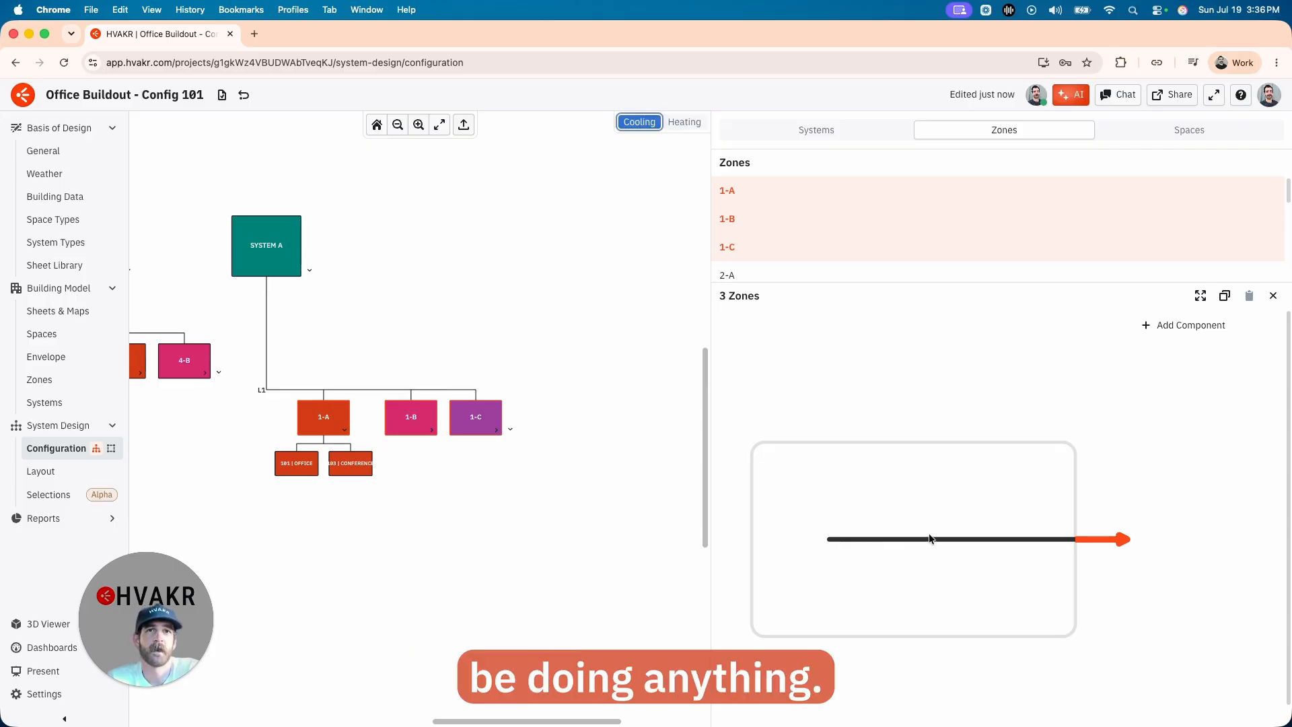
pyautogui.click(272, 254)
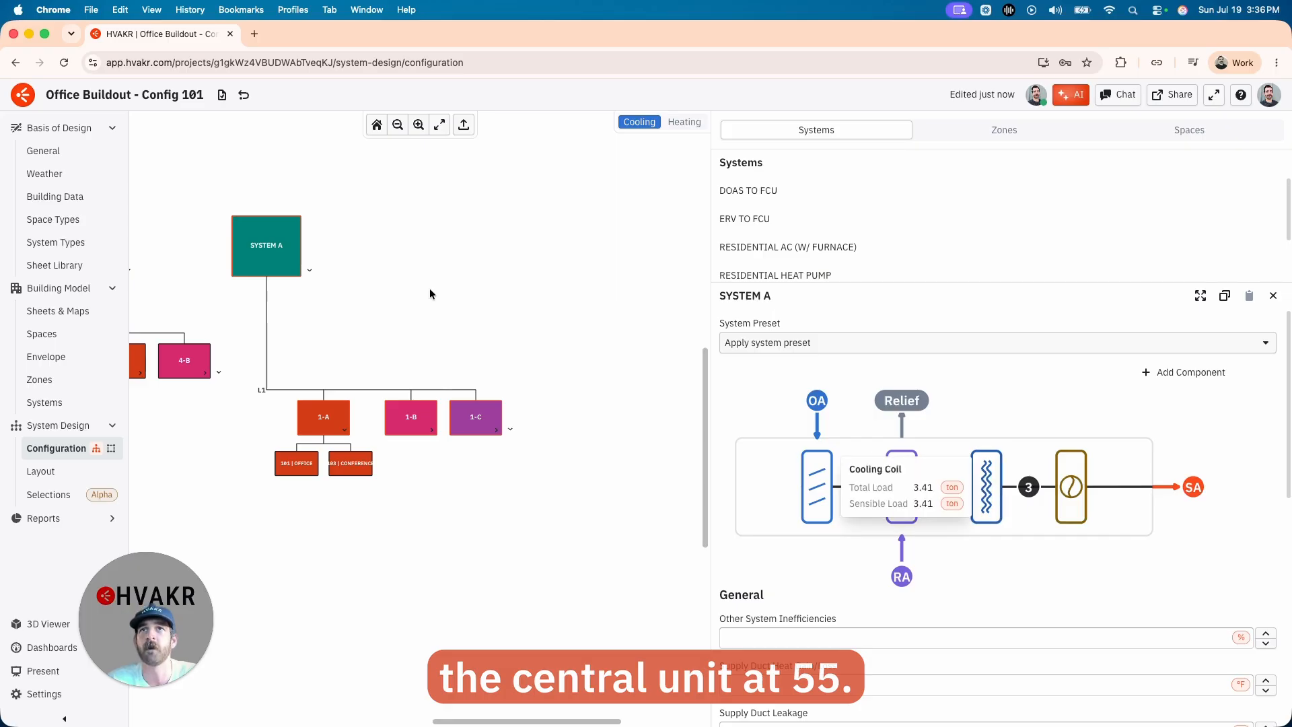
# In heating mode, add a Heating Coil component to zones 1-A, 1-B and 1-C together and open its settings
pyautogui.click(684, 122)
pyautogui.moveTo(263, 353); pyautogui.dragTo(534, 449)
pyautogui.click(1188, 325)
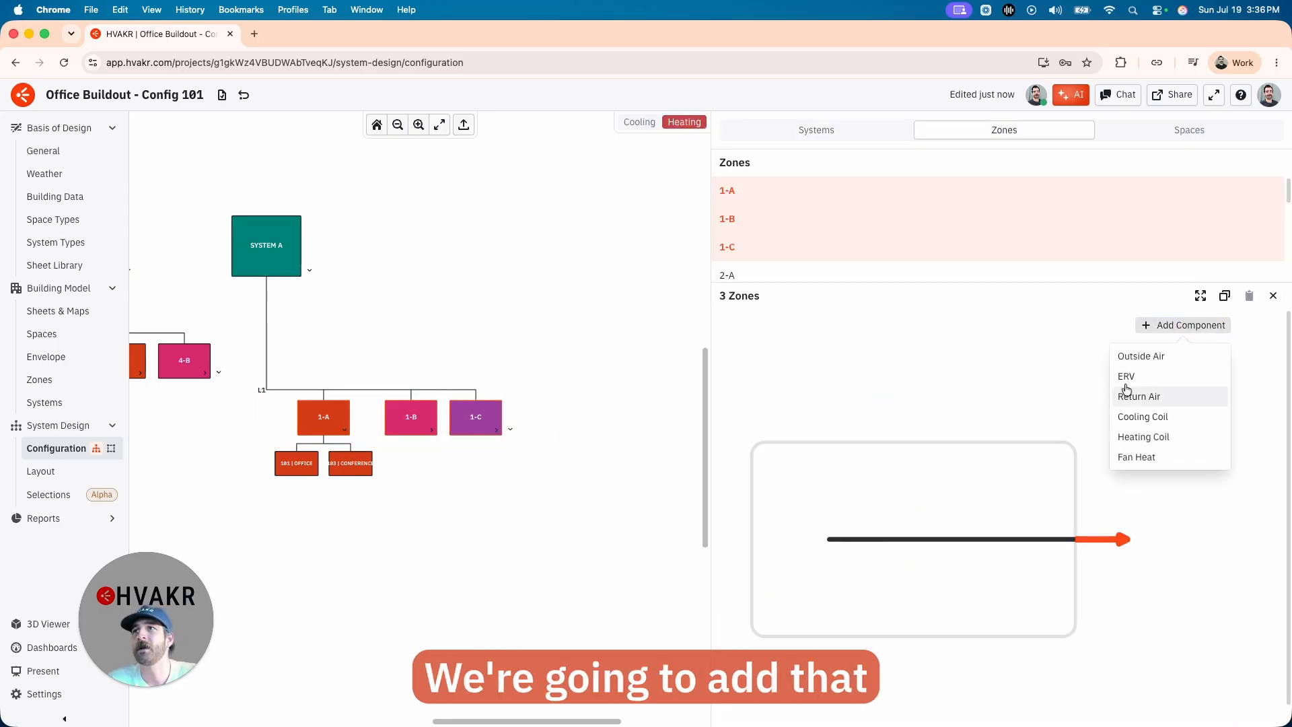
pyautogui.click(1144, 437)
pyautogui.click(915, 516)
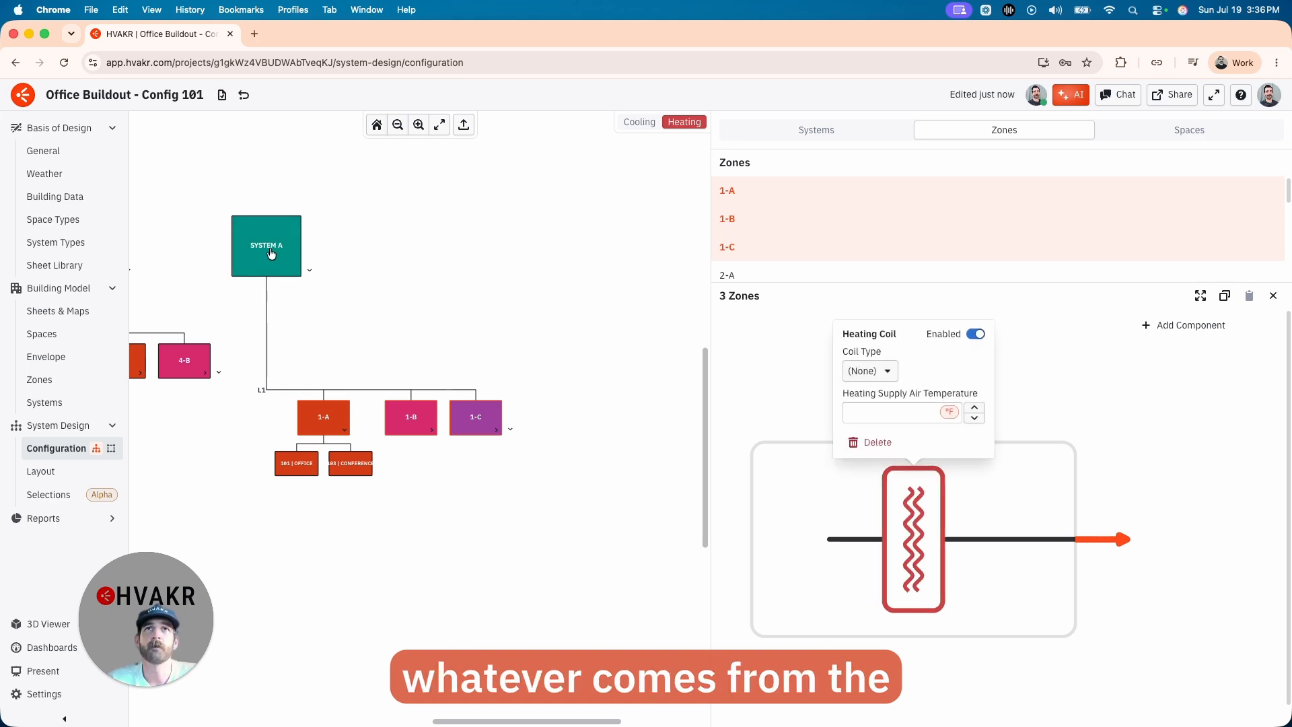
# Set the heating supply air temperature of the three zones' heating coils to 90 °F
pyautogui.click(891, 416)
pyautogui.write('90')
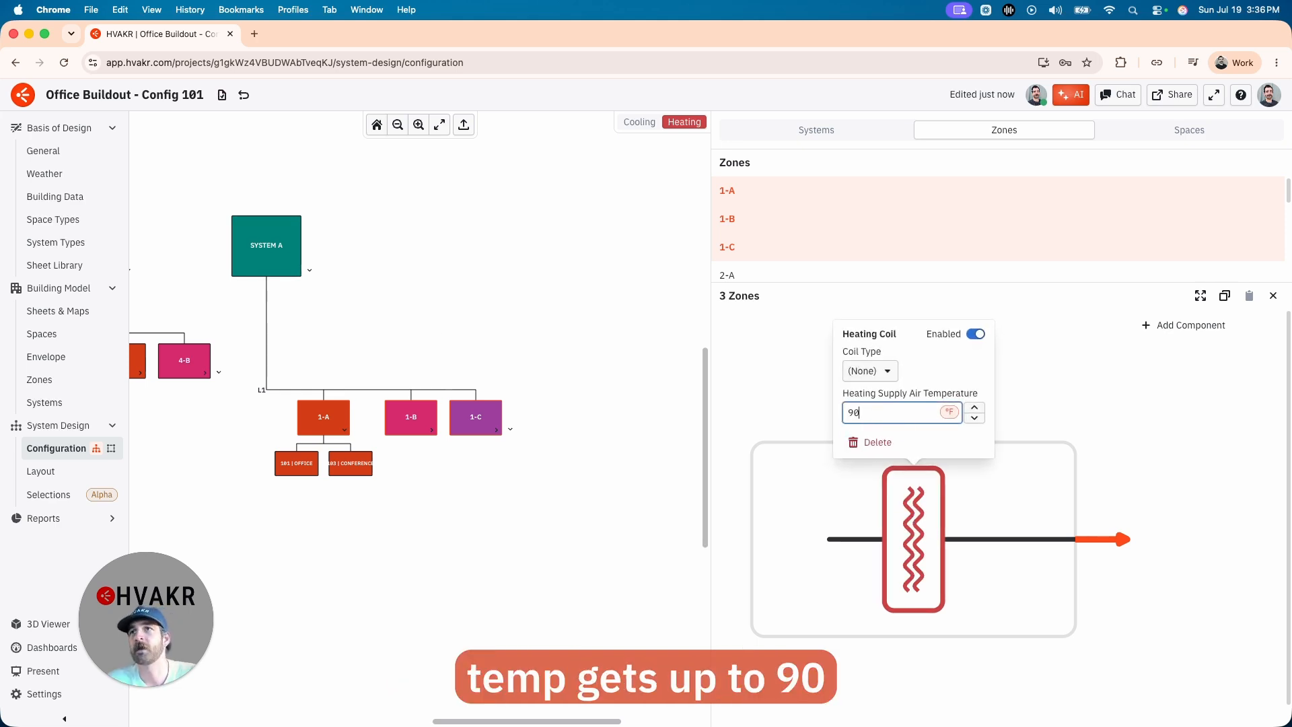
pyautogui.press('Return')
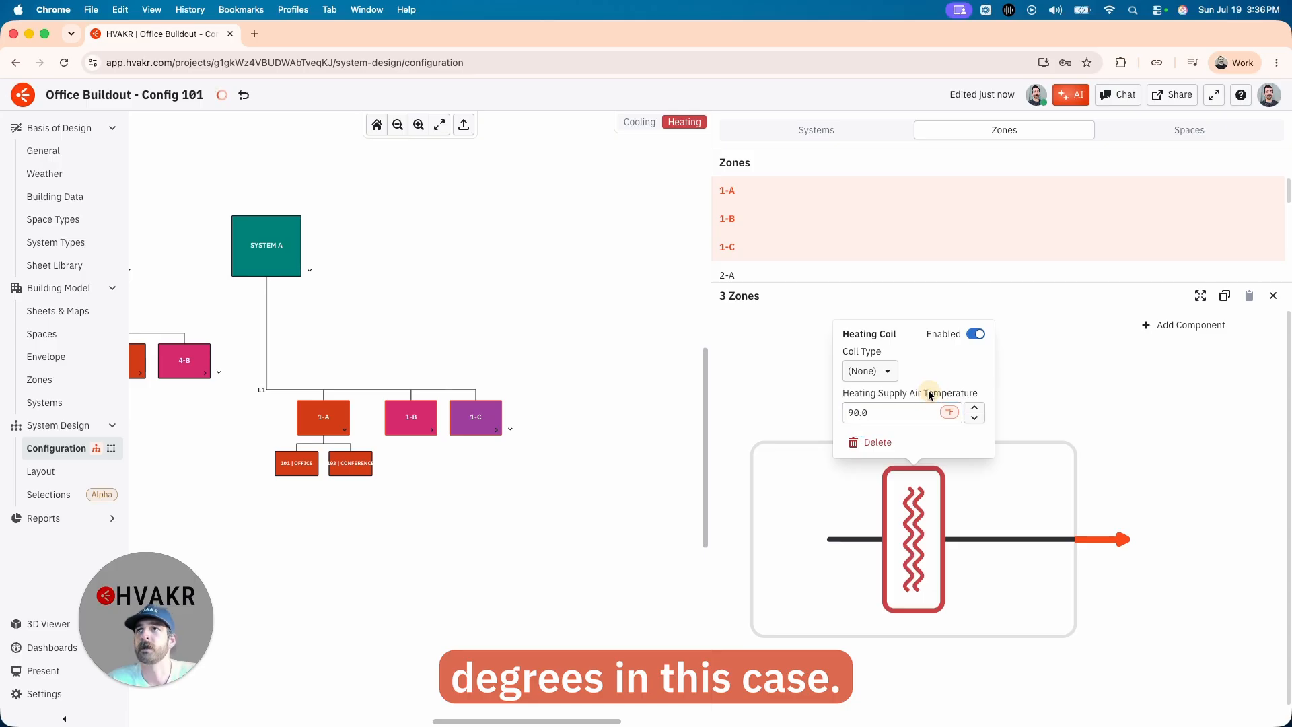
pyautogui.click(1000, 408)
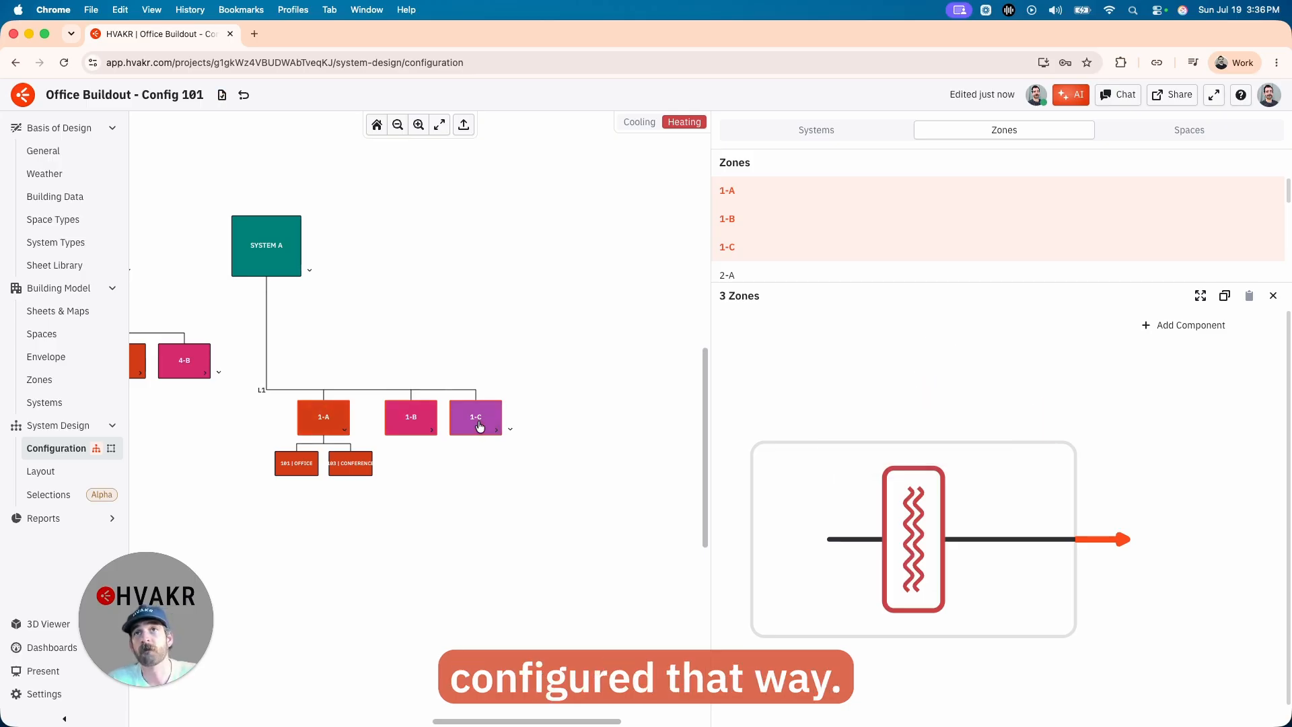
pyautogui.click(624, 476)
# Examine zone 1-A's supply inlet condition in its airflow diagram and on its psychrometric chart in heating mode
pyautogui.click(317, 419)
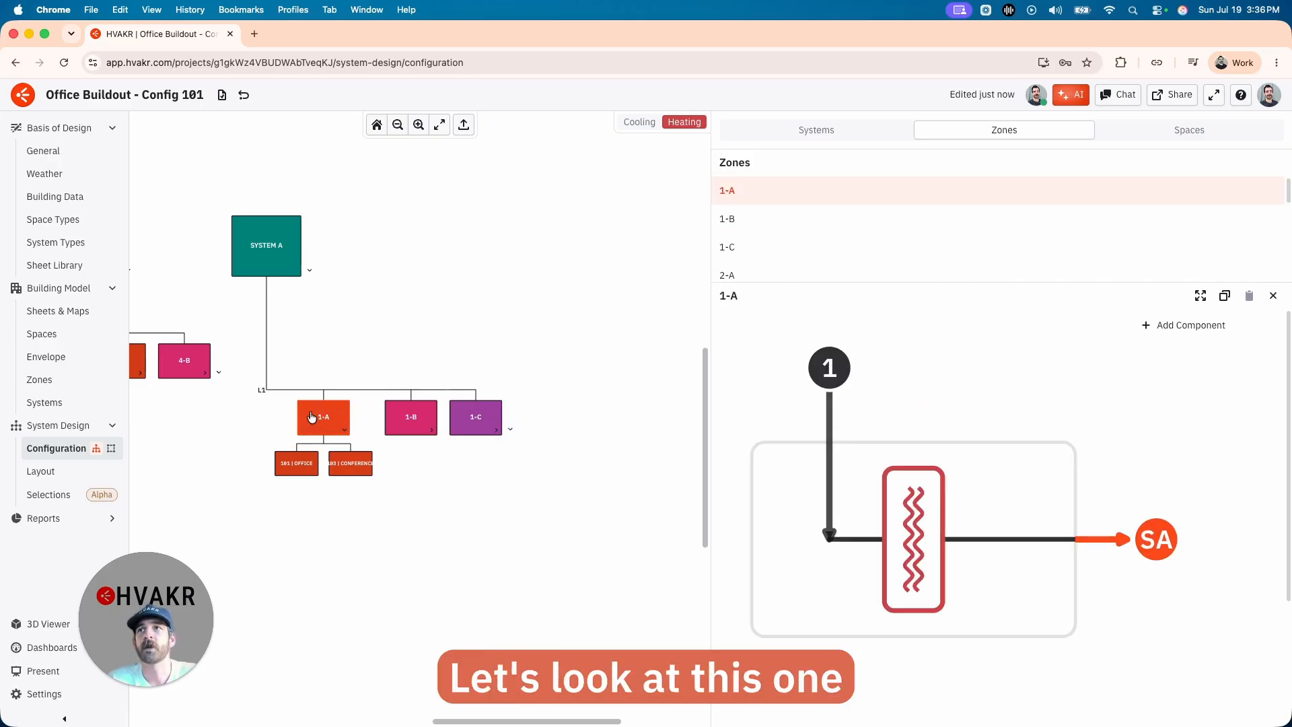
pyautogui.click(832, 374)
pyautogui.click(832, 374)
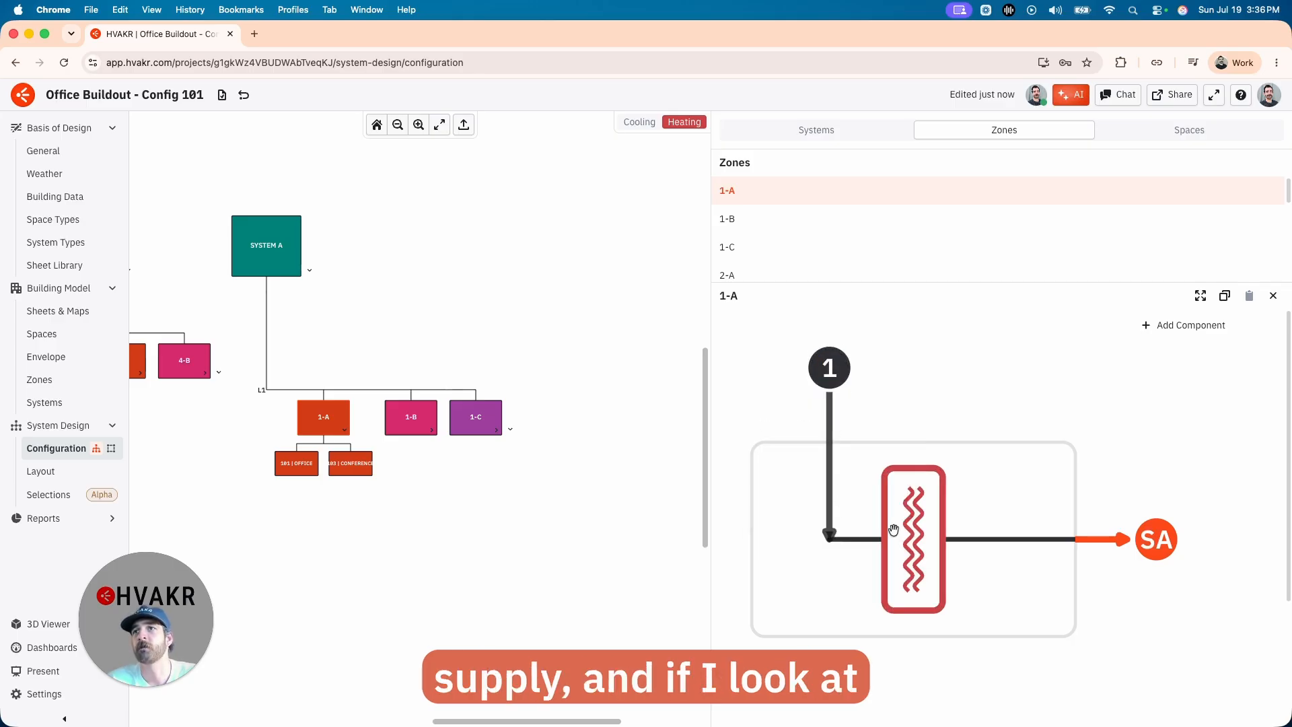
pyautogui.click(1201, 296)
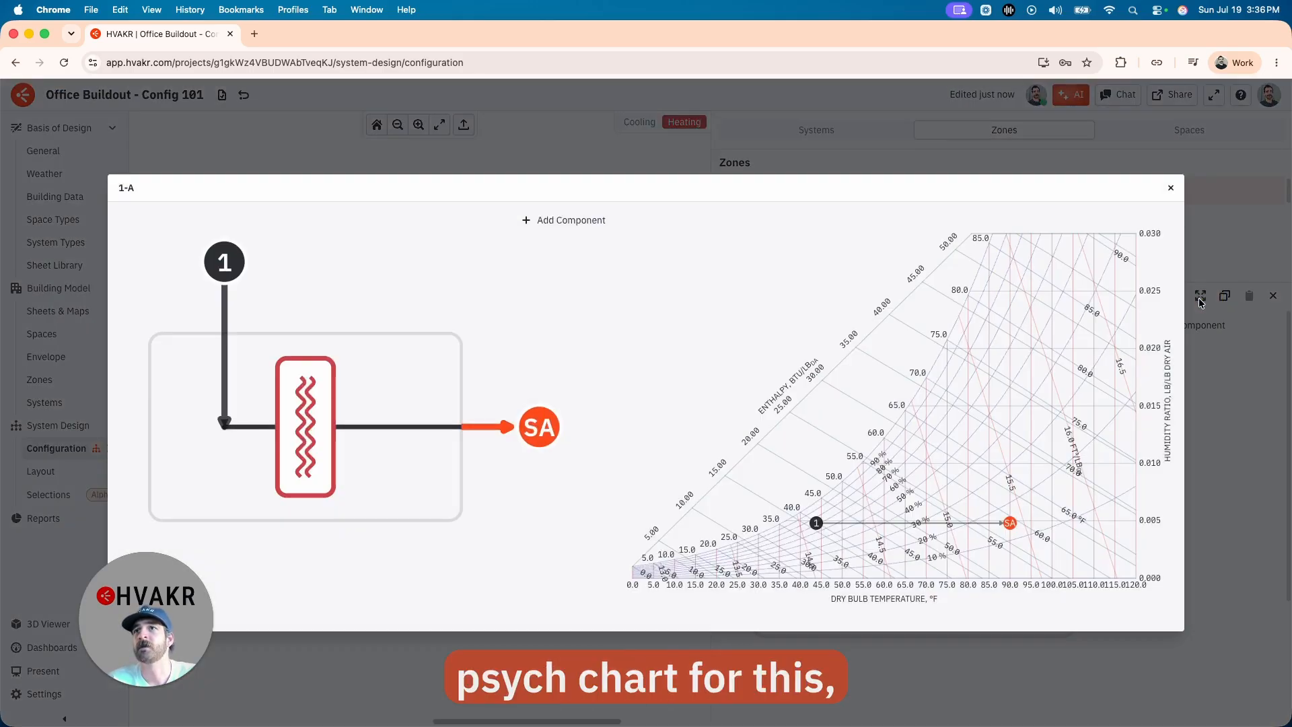
pyautogui.moveTo(817, 528)
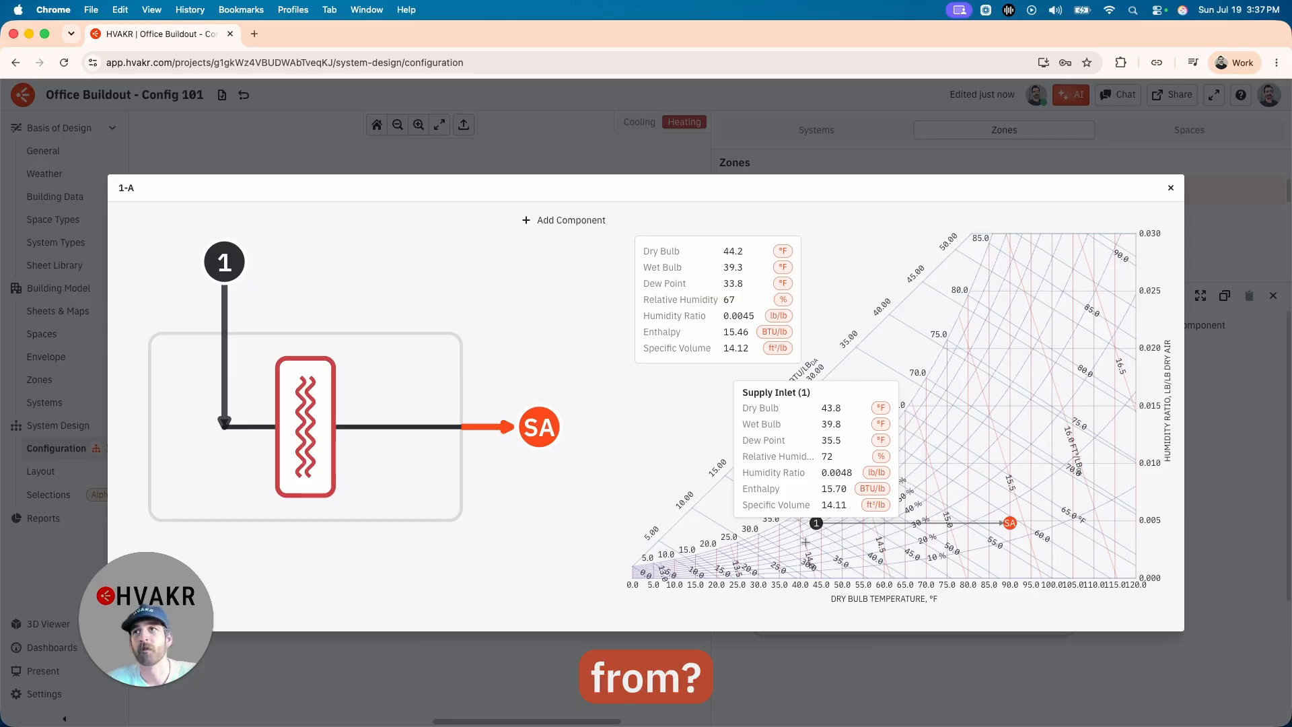
# Examine the outside, return and mixed supply air conditions on SYSTEM A's psychrometric chart in heating mode
pyautogui.click(1171, 188)
pyautogui.click(265, 246)
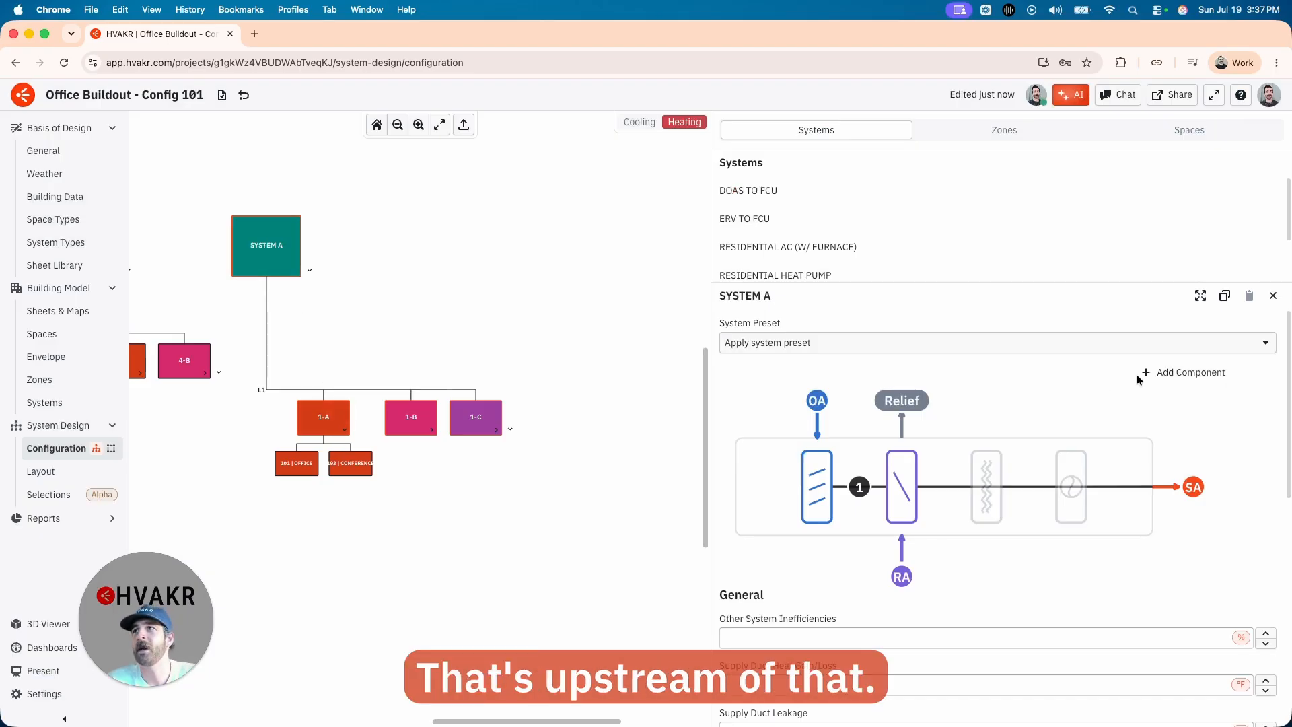
pyautogui.click(1201, 296)
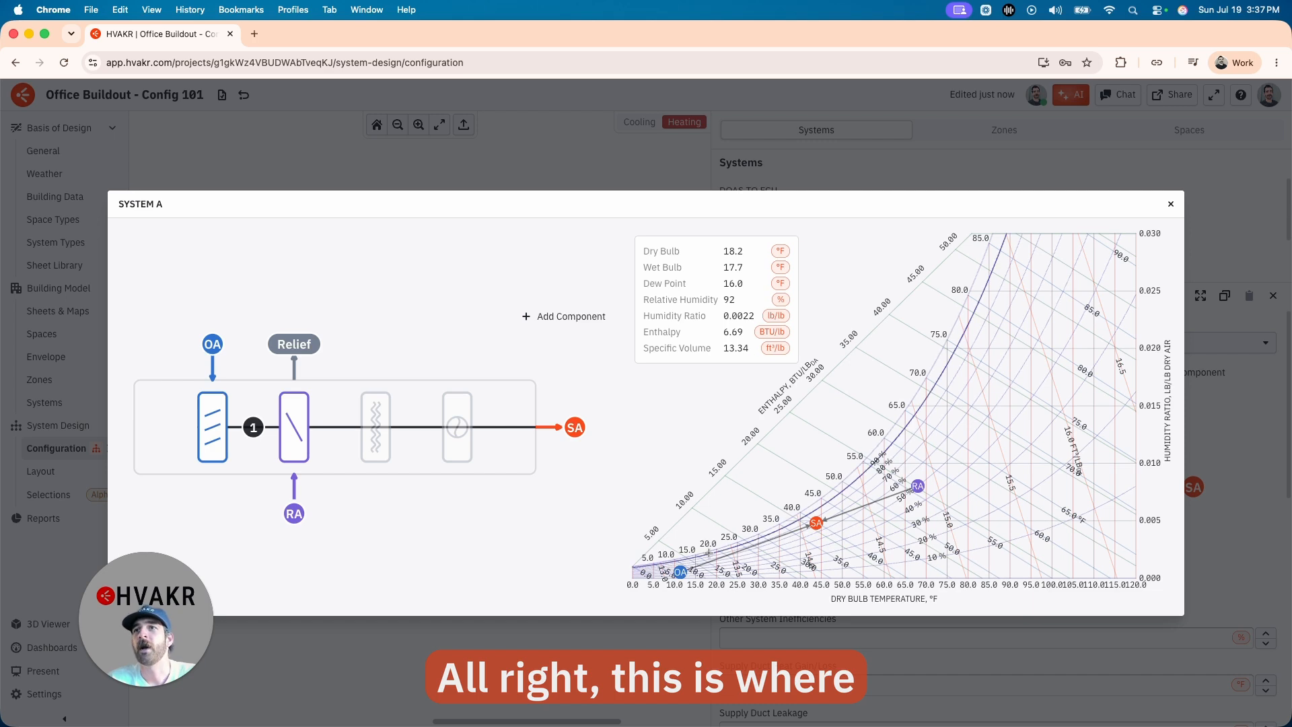
pyautogui.moveTo(681, 577)
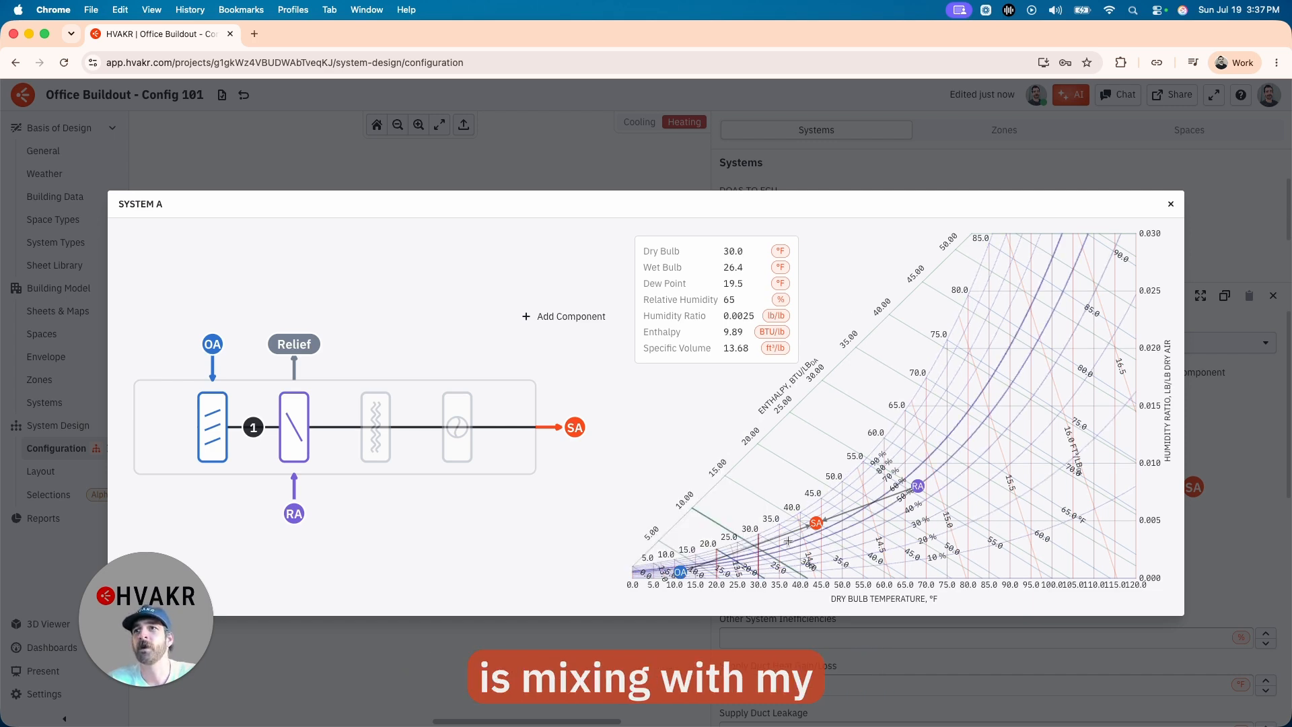
pyautogui.moveTo(920, 489)
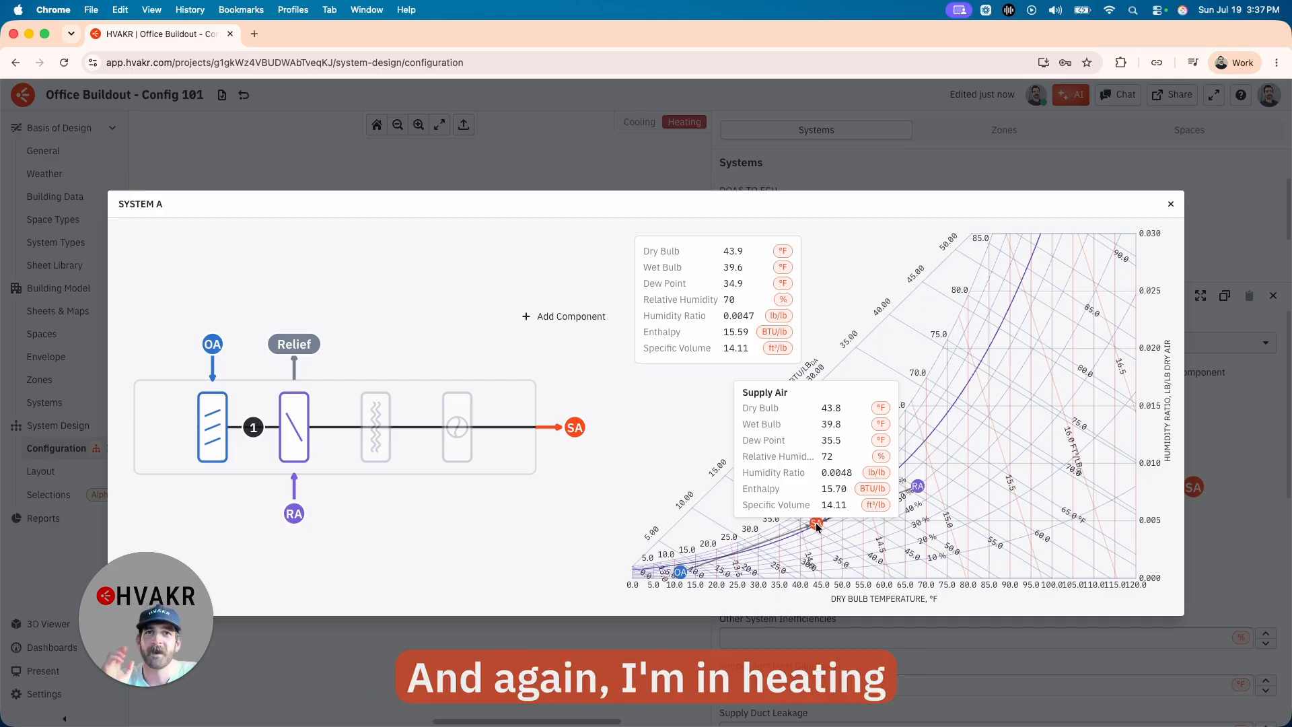
# Check zone 1-A's supply air condition on its psychrometric chart and the total load on its heating coil
pyautogui.click(635, 637)
pyautogui.click(319, 416)
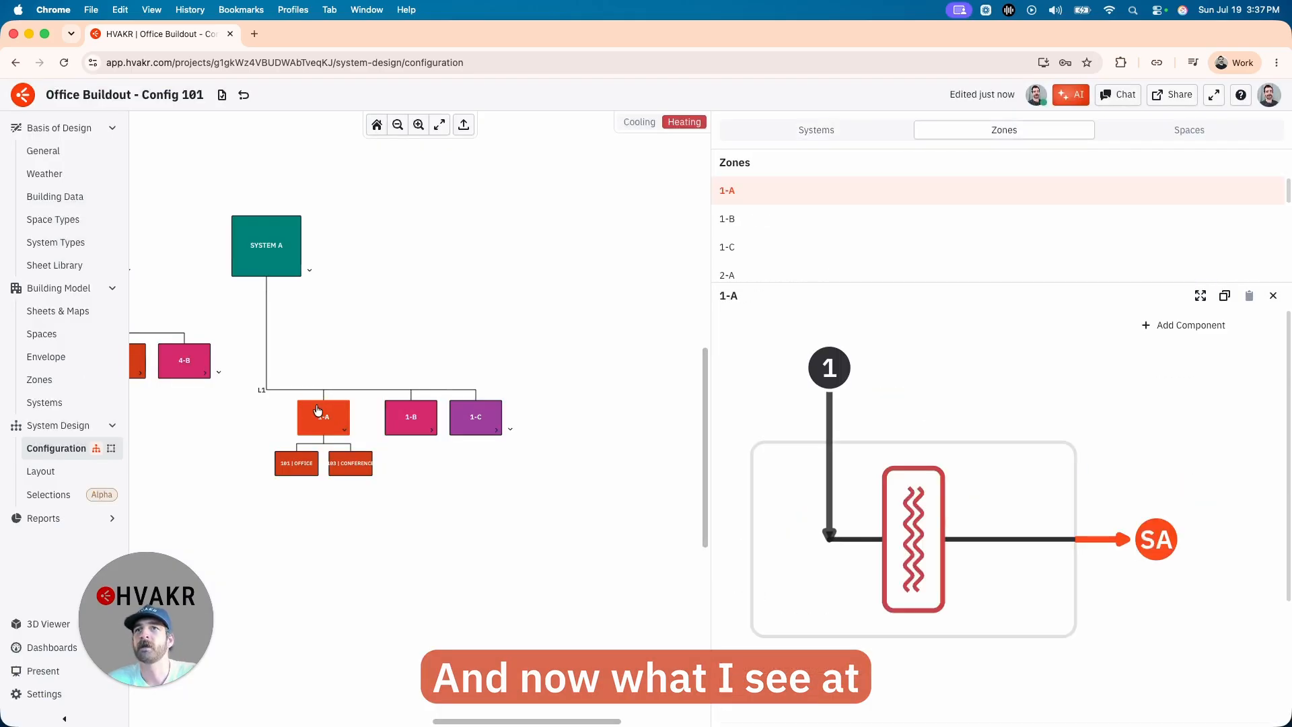
pyautogui.click(1201, 296)
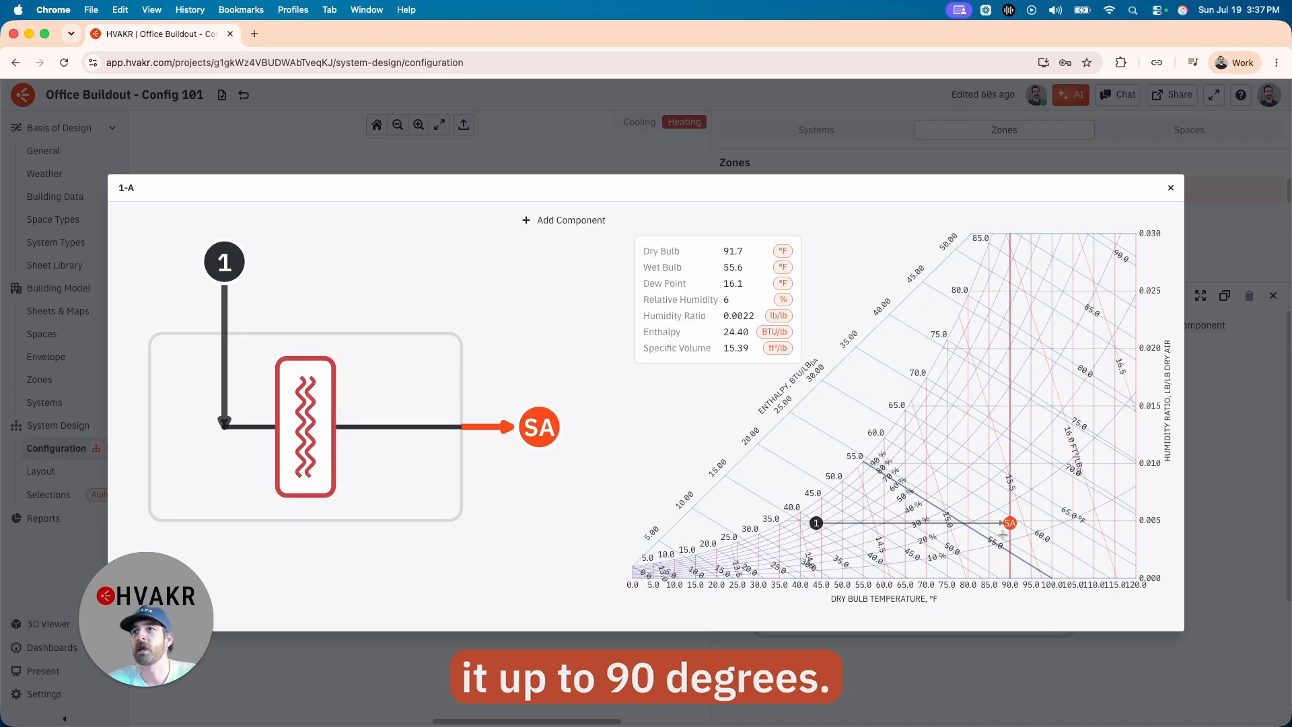
pyautogui.moveTo(1010, 527)
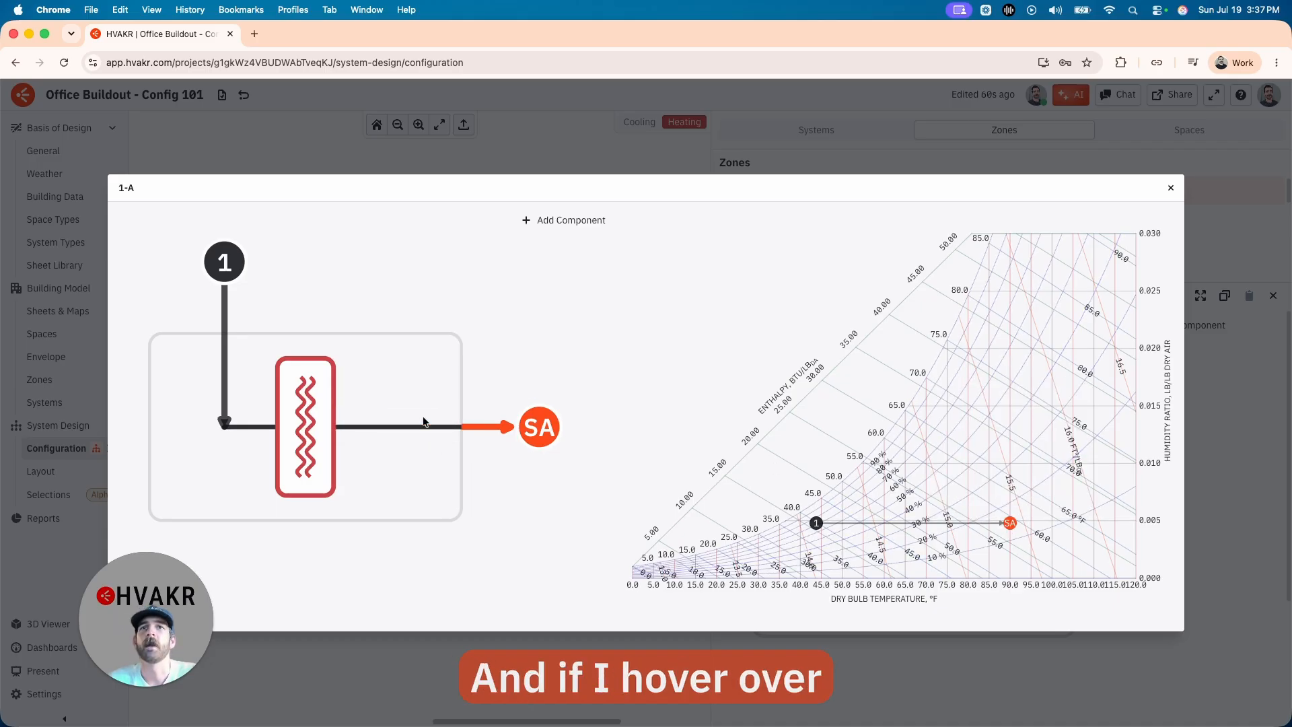
pyautogui.moveTo(294, 419)
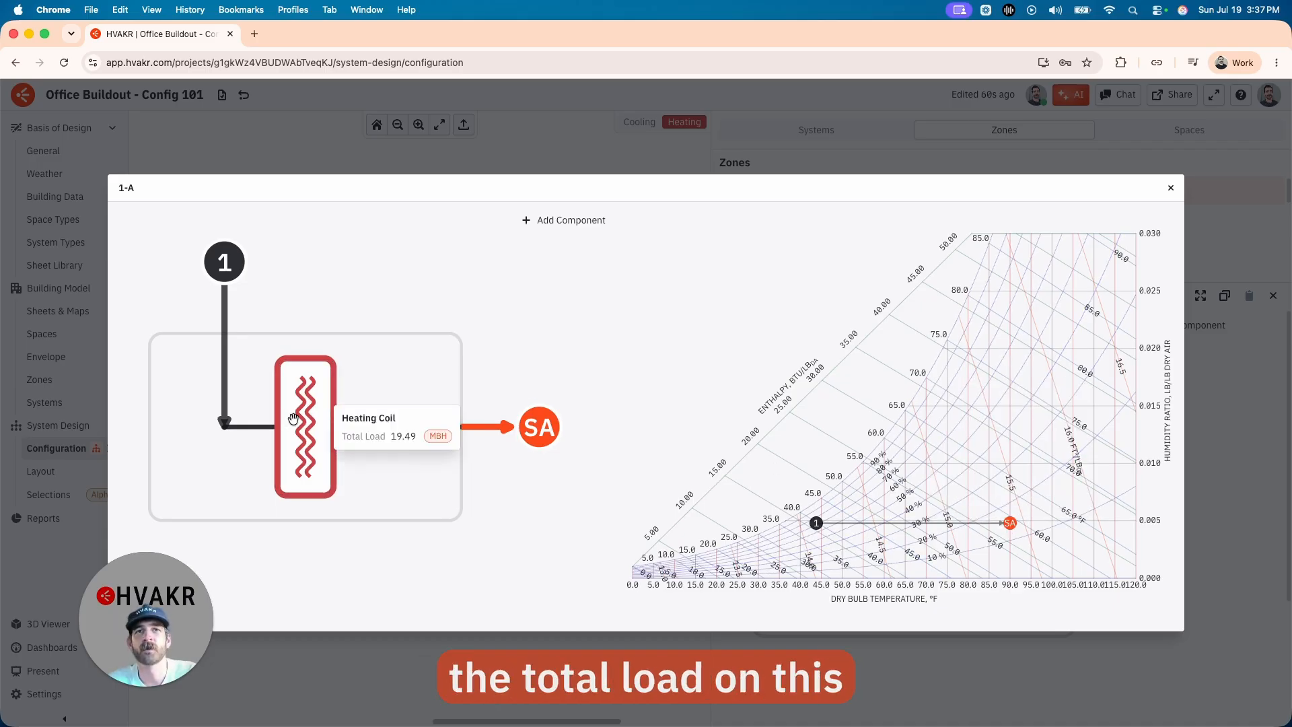
pyautogui.moveTo(551, 433)
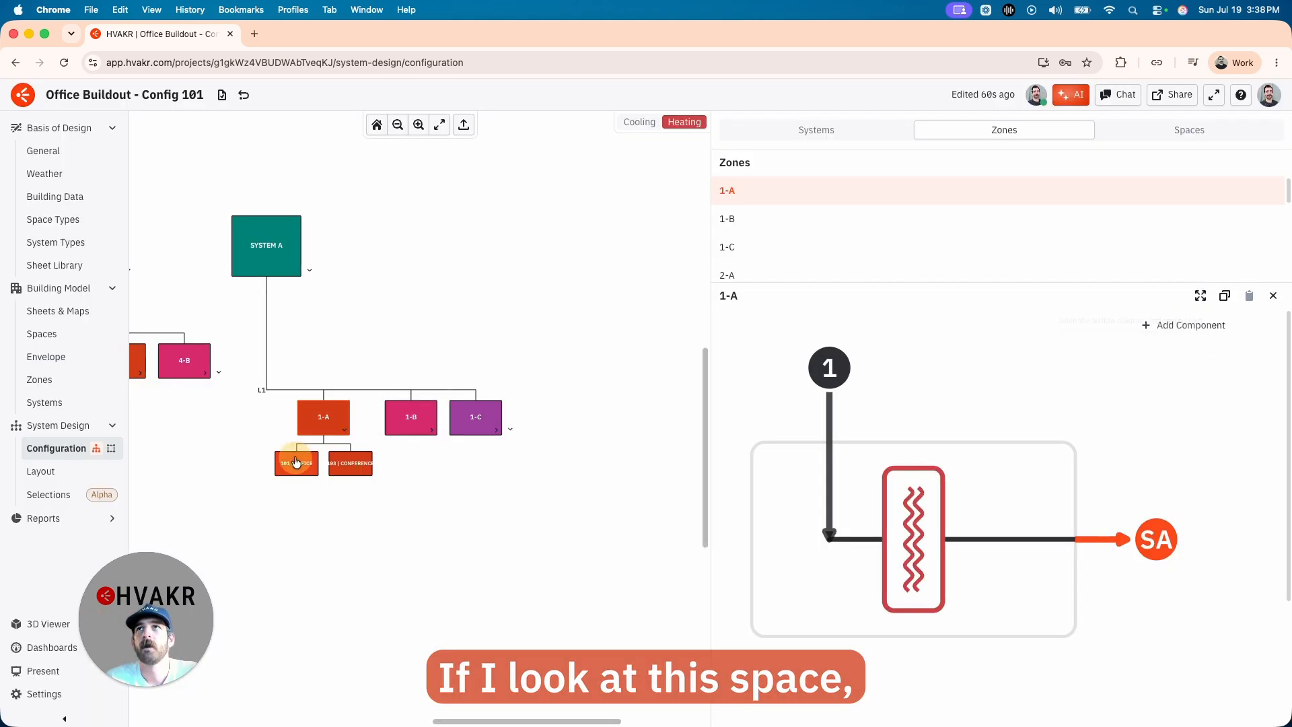
# Compare the 101 OFFICE space's supply airflow in cooling and heating modes, and review its heating total space sensible load
pyautogui.click(294, 464)
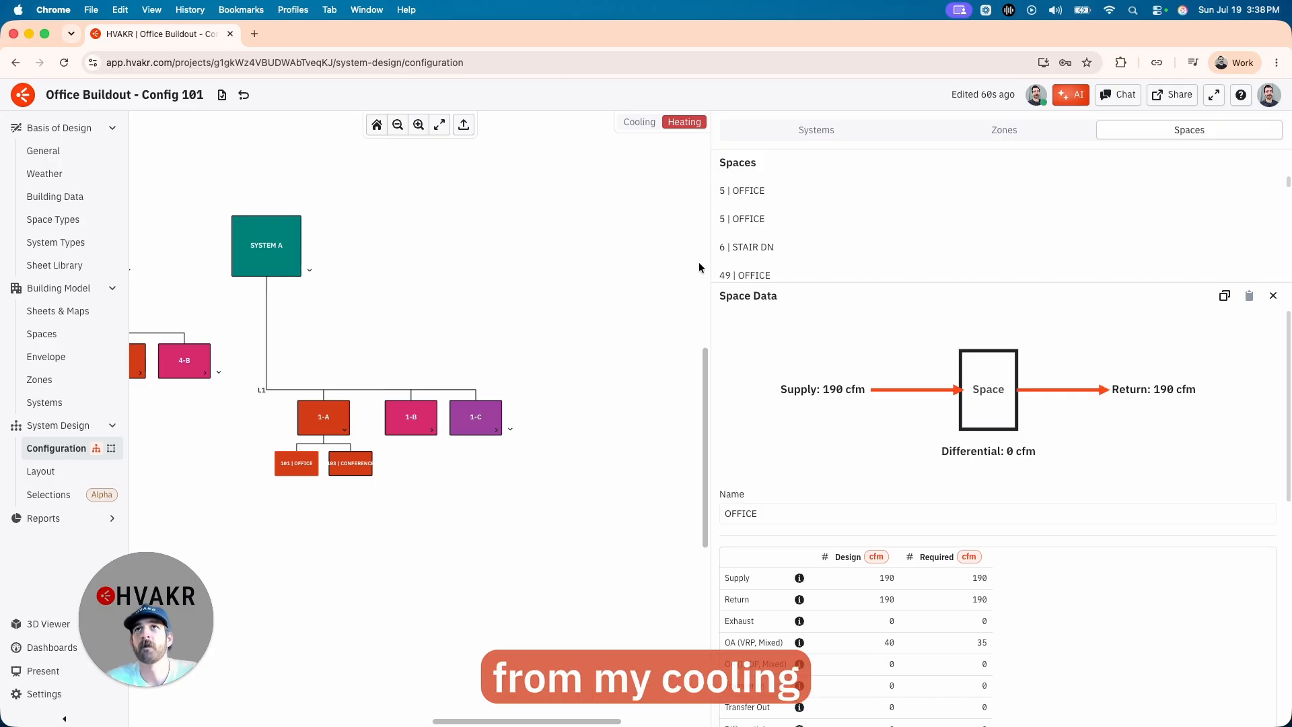
pyautogui.click(639, 122)
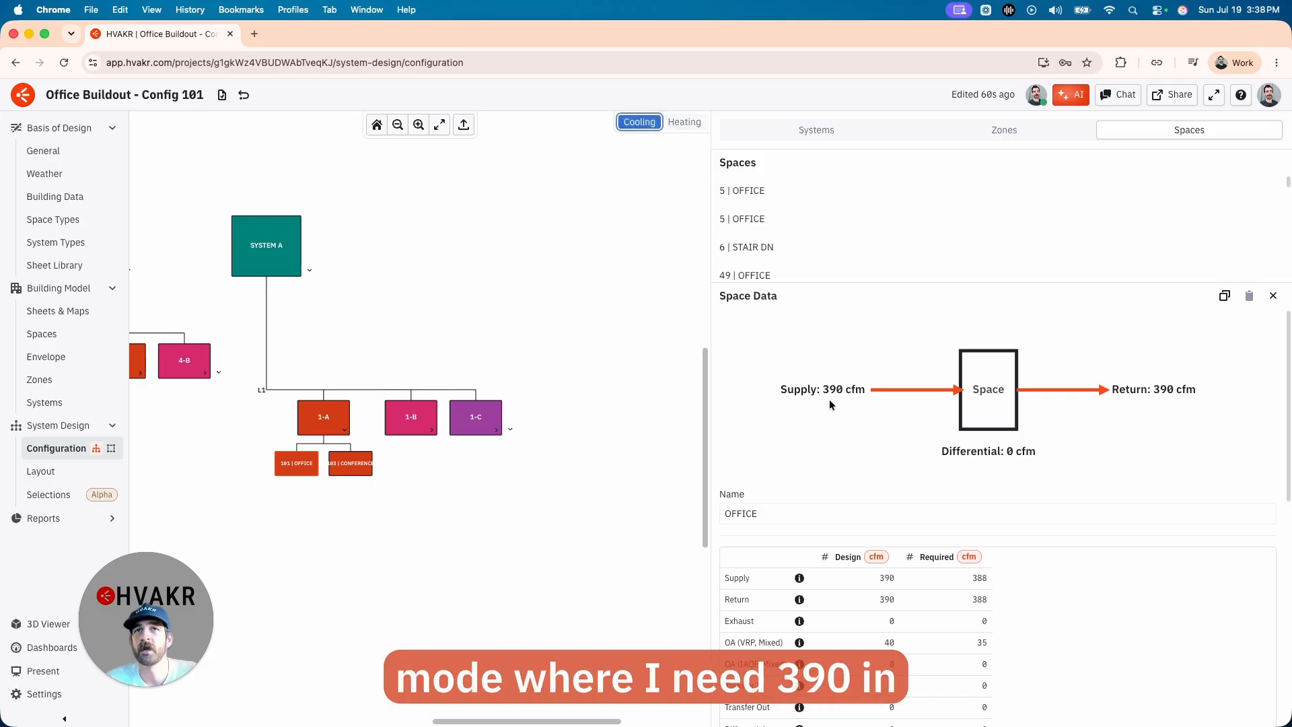
pyautogui.click(685, 122)
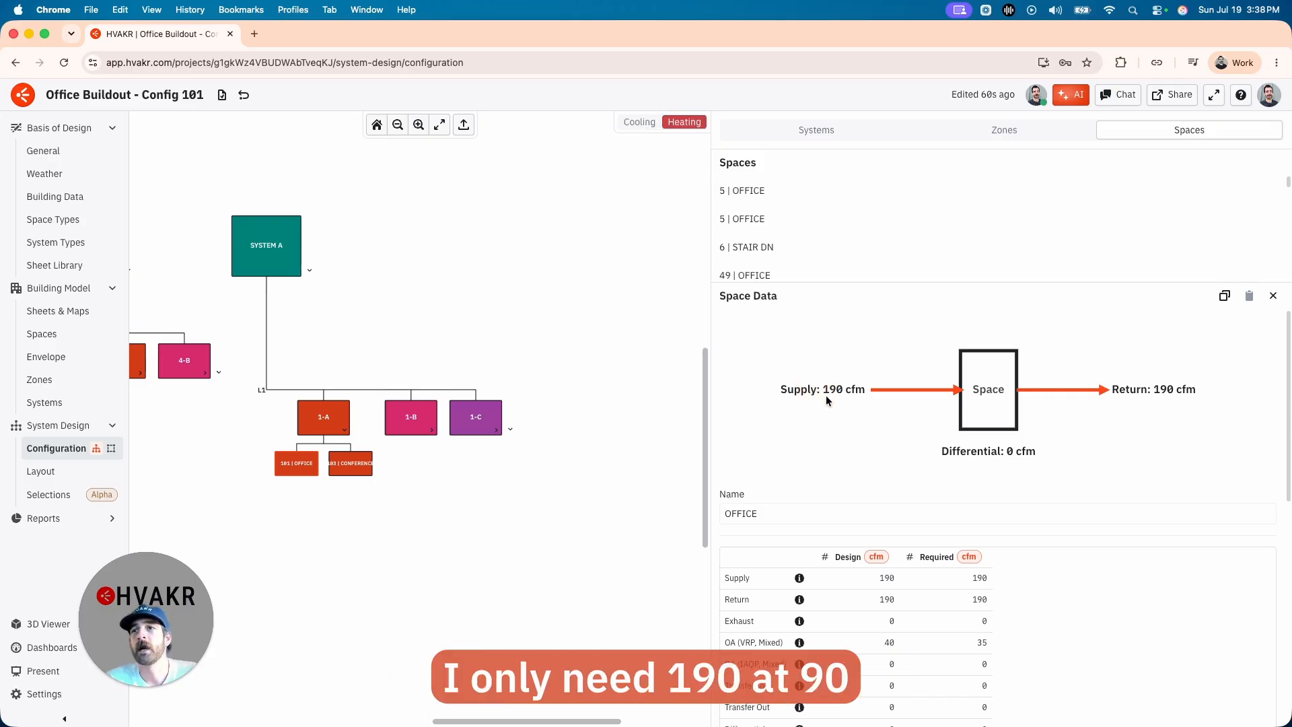
pyautogui.scroll(-6, 826, 395)
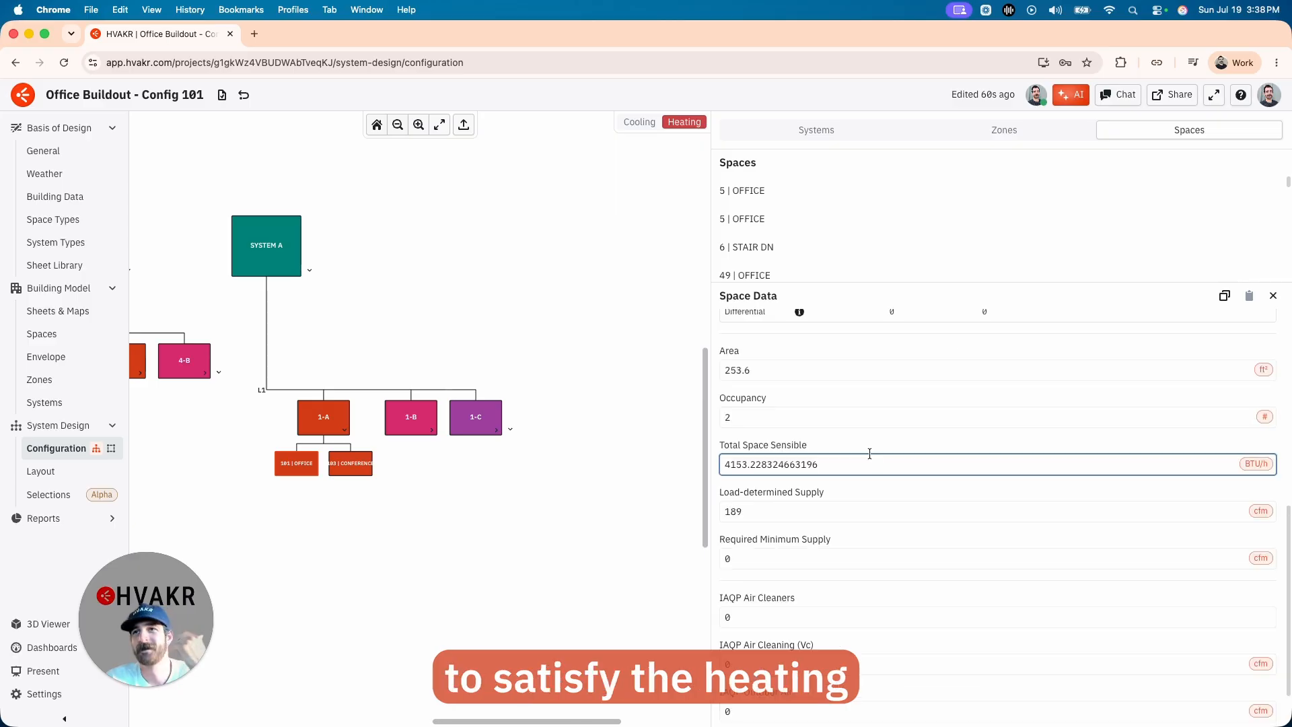
pyautogui.click(875, 442)
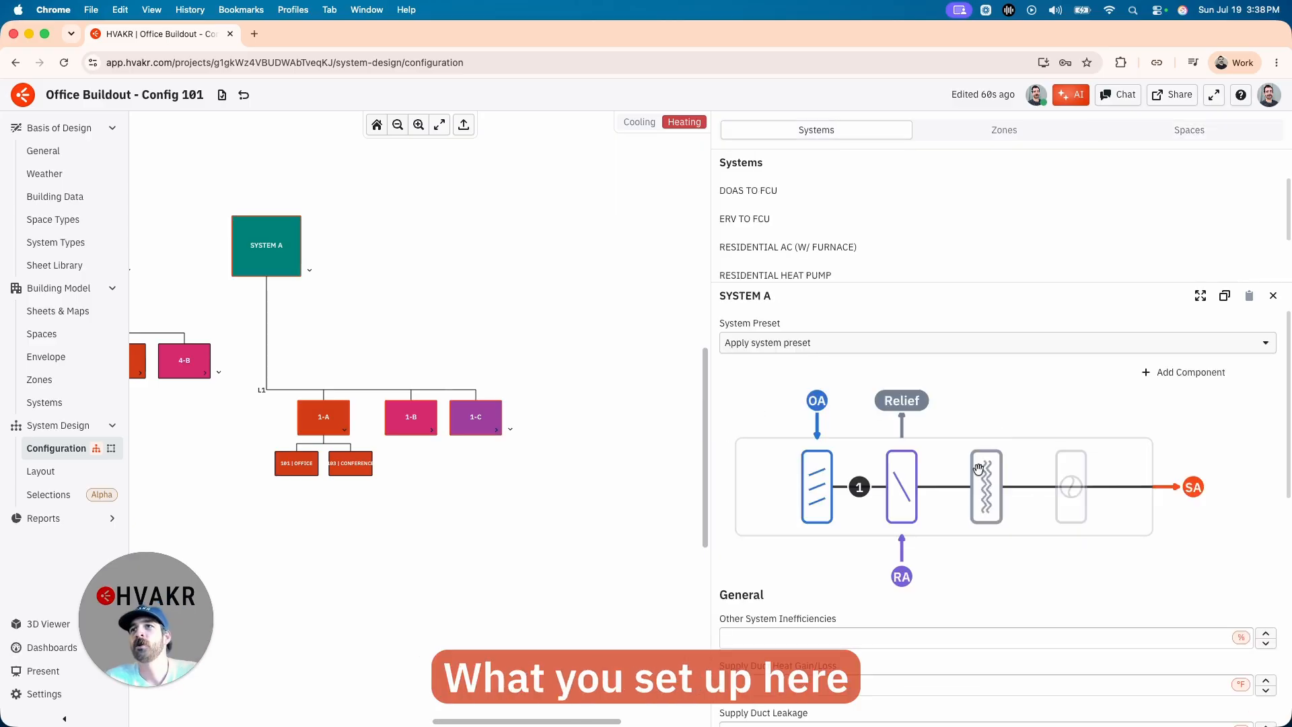
# Review zone 1-A's heating coil load, supply air condition and supply inlet settings, and SYSTEM A's outside air intake
pyautogui.click(324, 417)
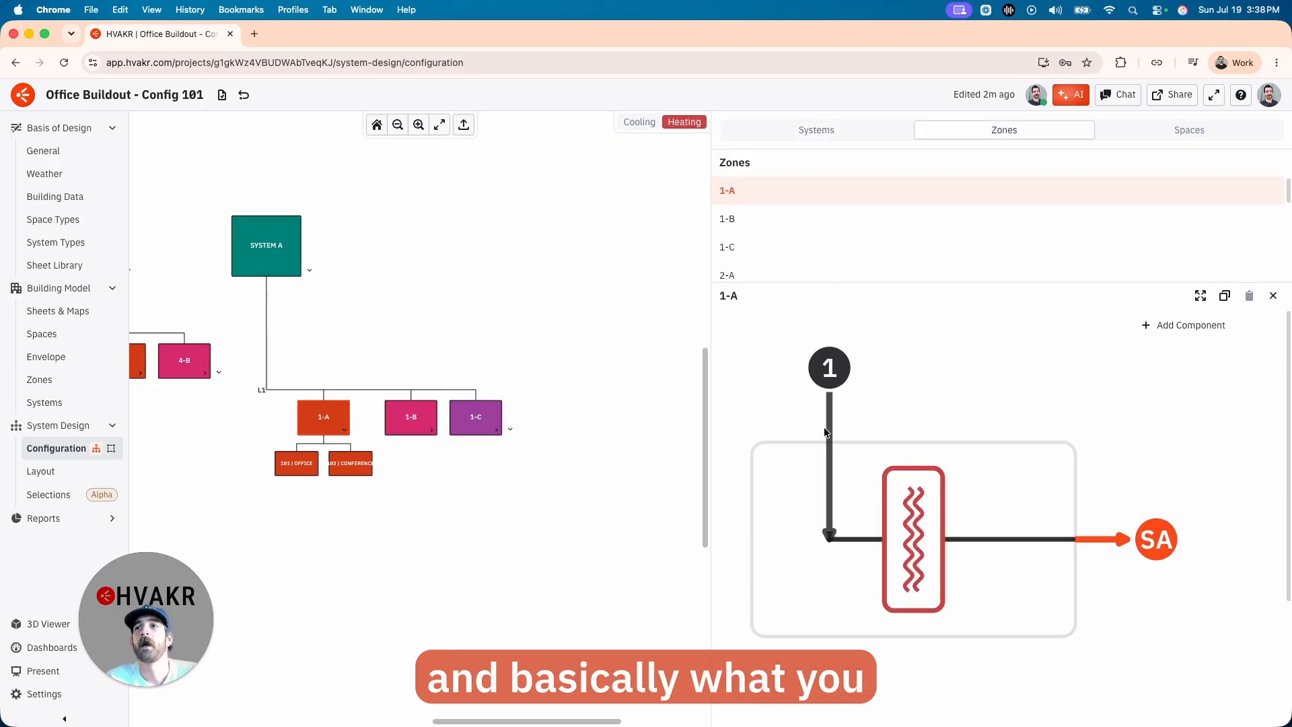
pyautogui.moveTo(916, 556)
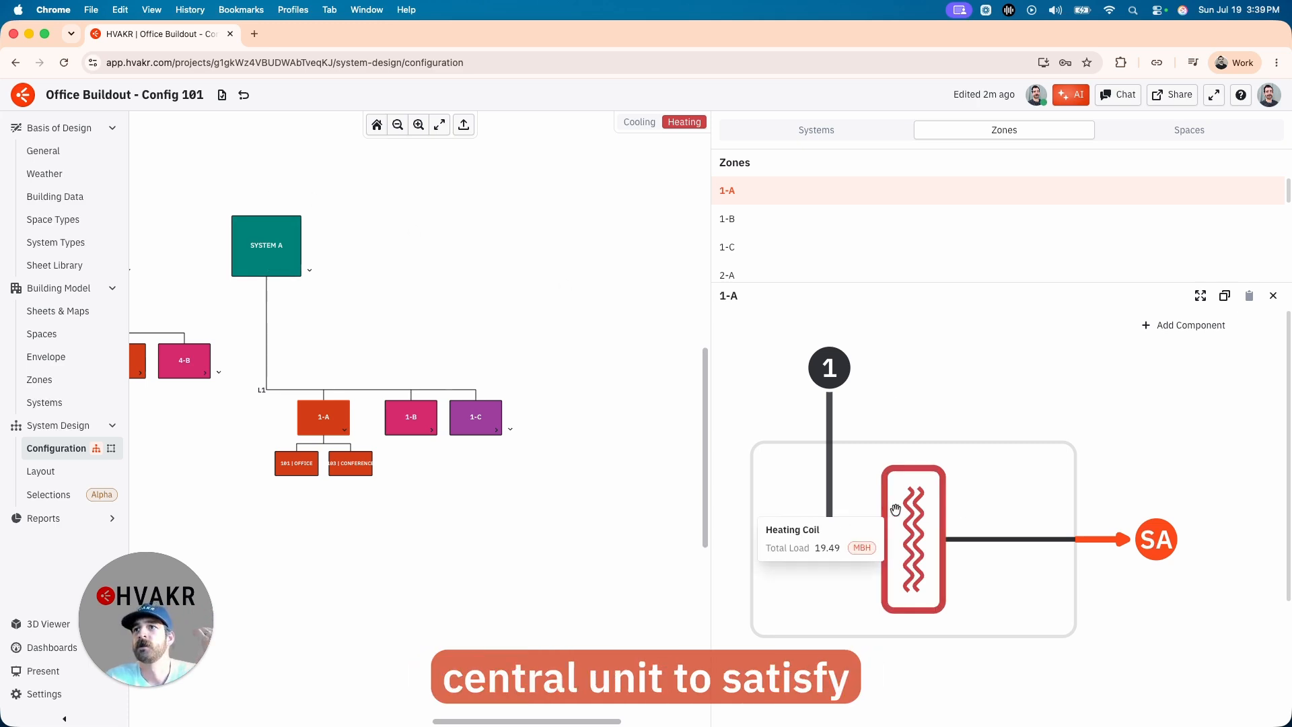
pyautogui.moveTo(1150, 546)
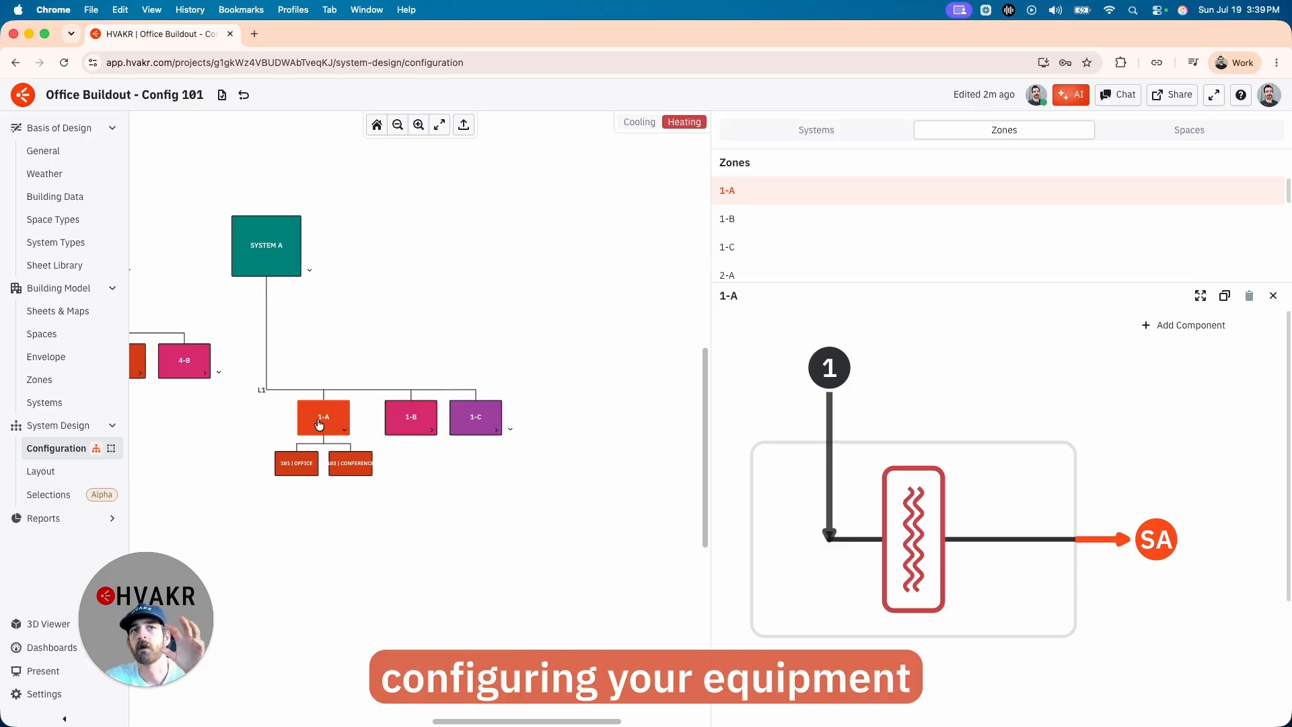
pyautogui.moveTo(911, 519)
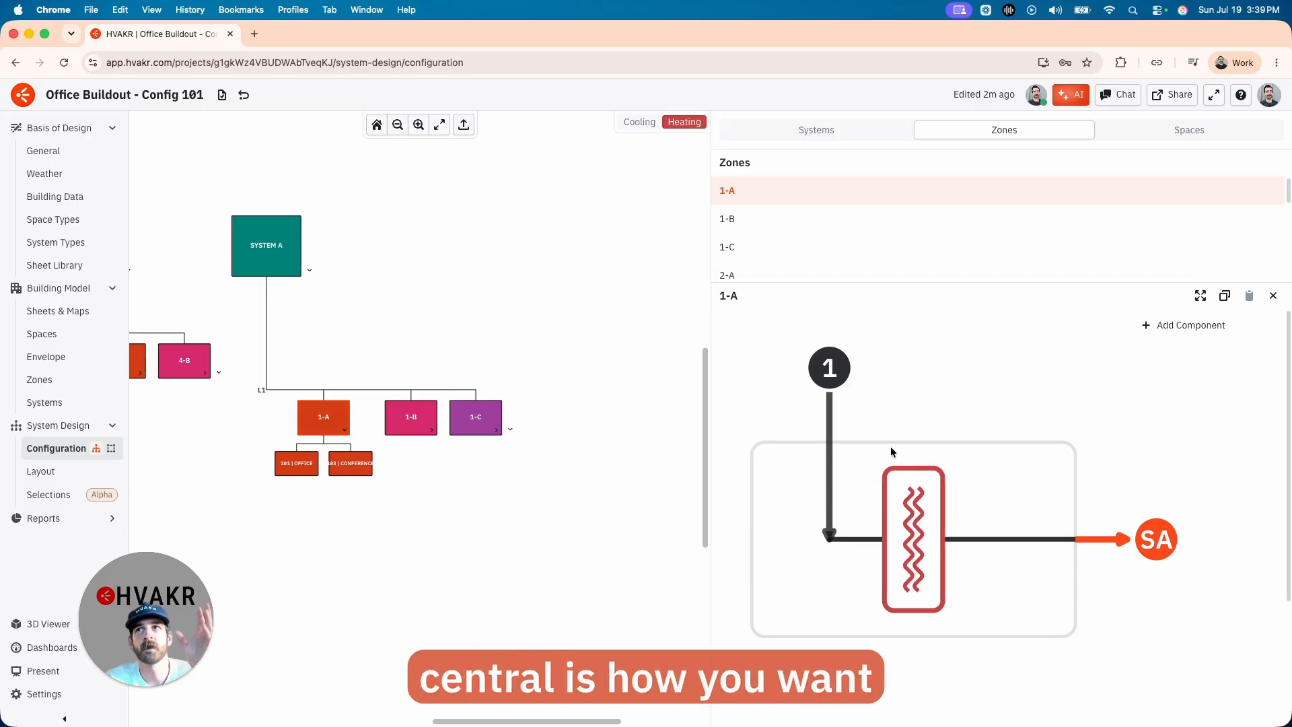
pyautogui.click(835, 379)
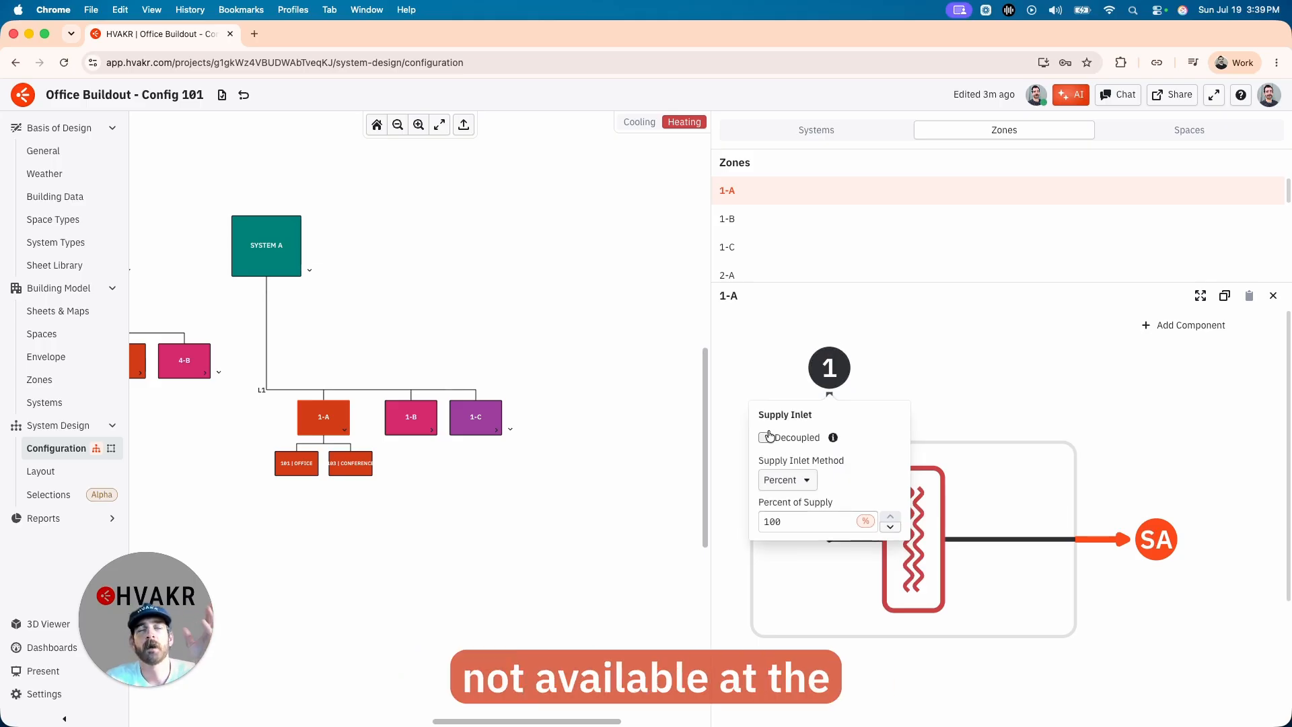
pyautogui.click(270, 259)
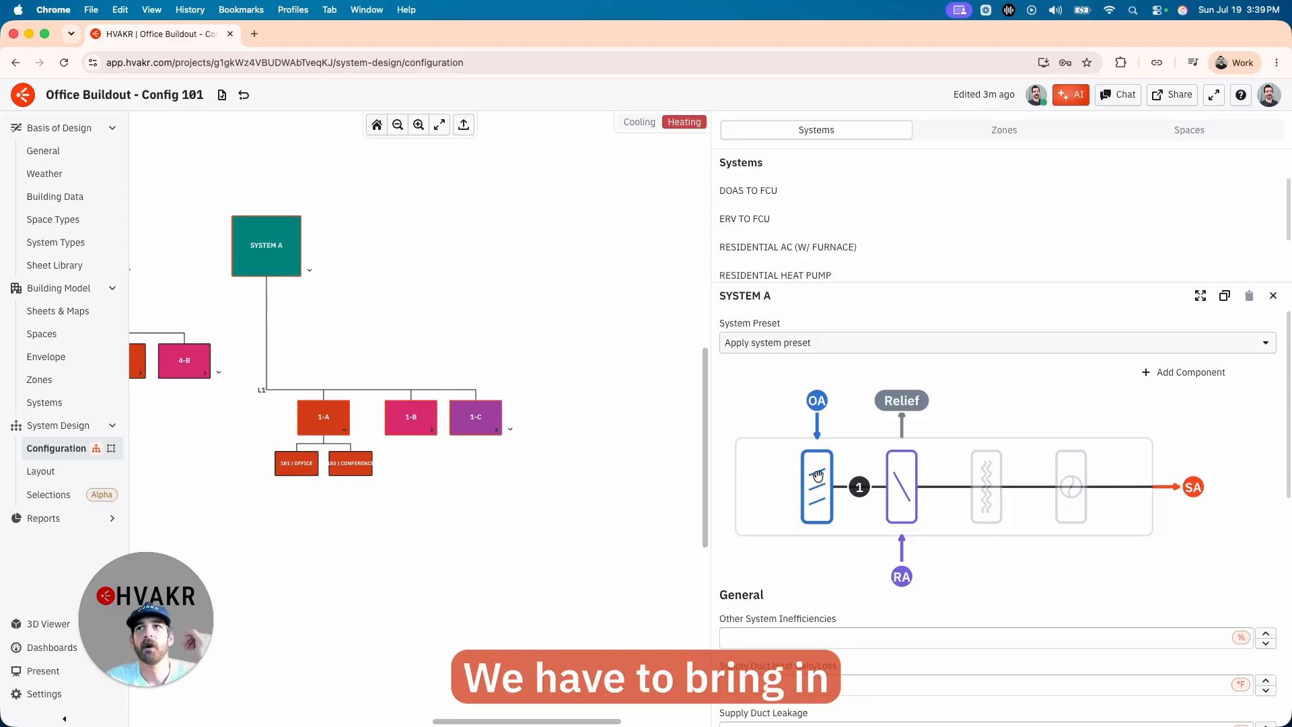
pyautogui.moveTo(818, 460)
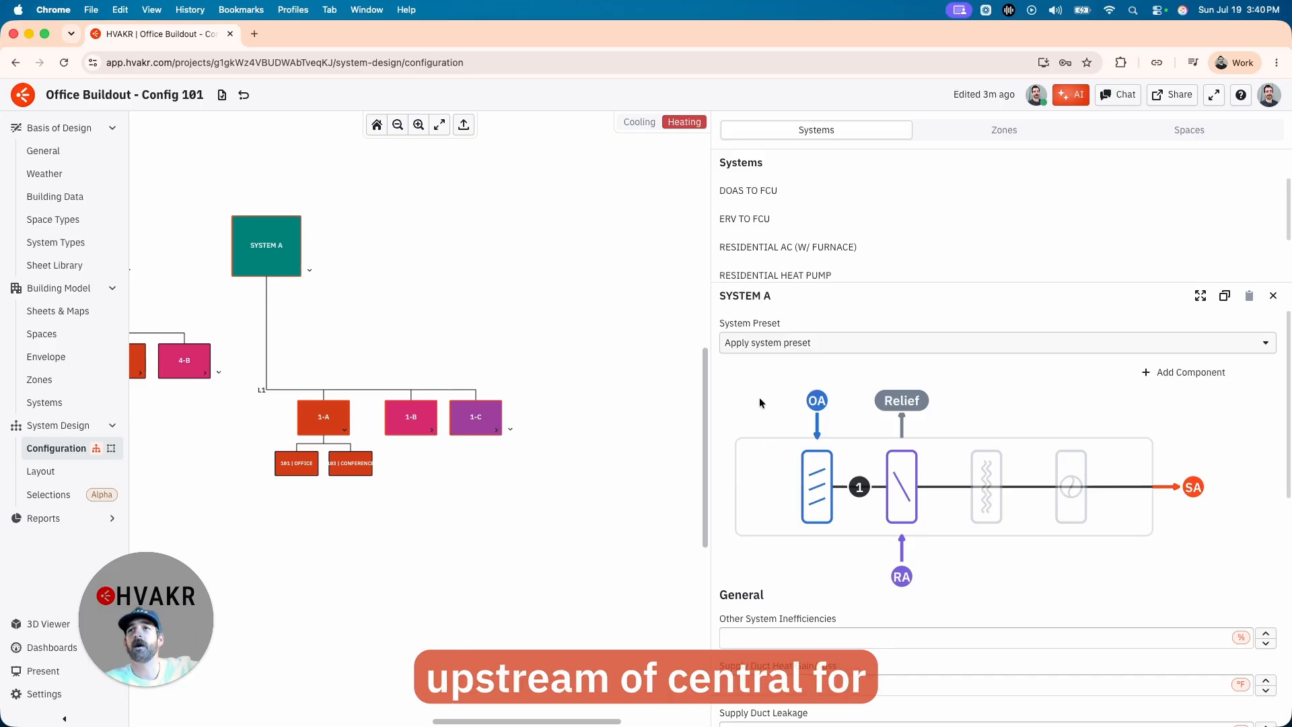
# Review zone 1-A's airflow path and toggle the Decoupled option of its supply inlet
pyautogui.click(323, 417)
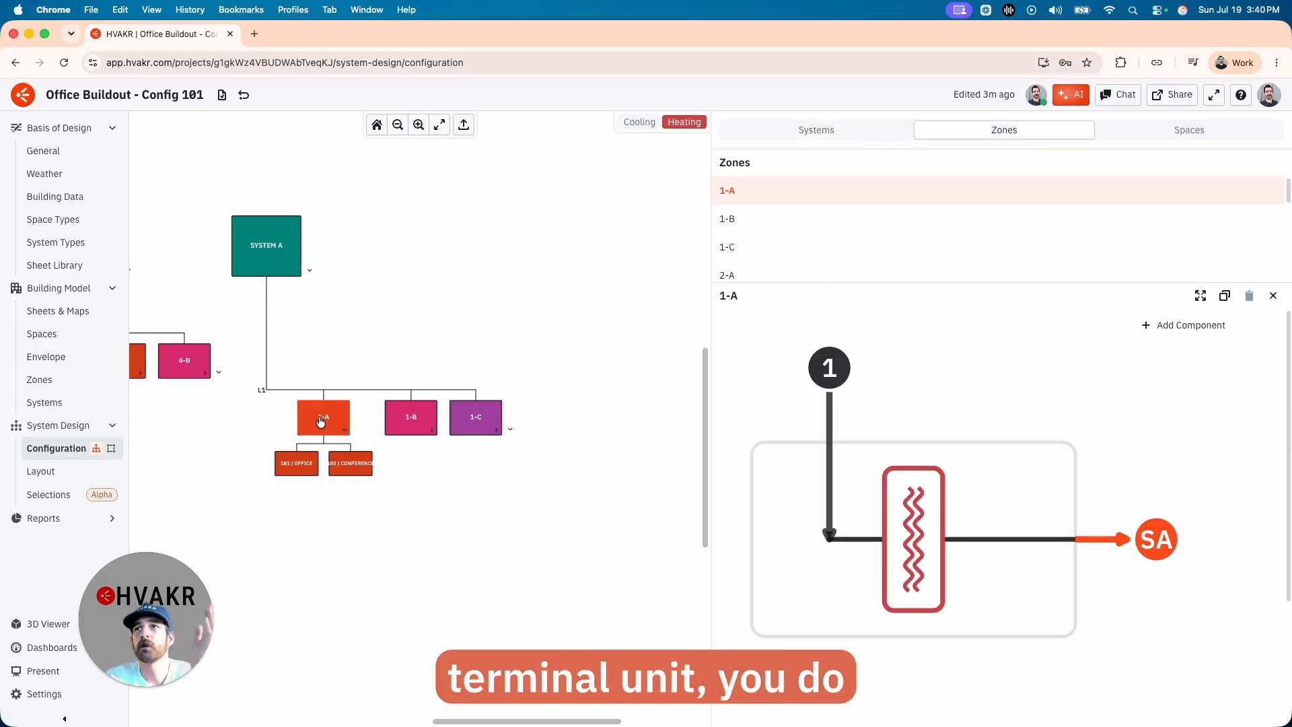
pyautogui.click(829, 374)
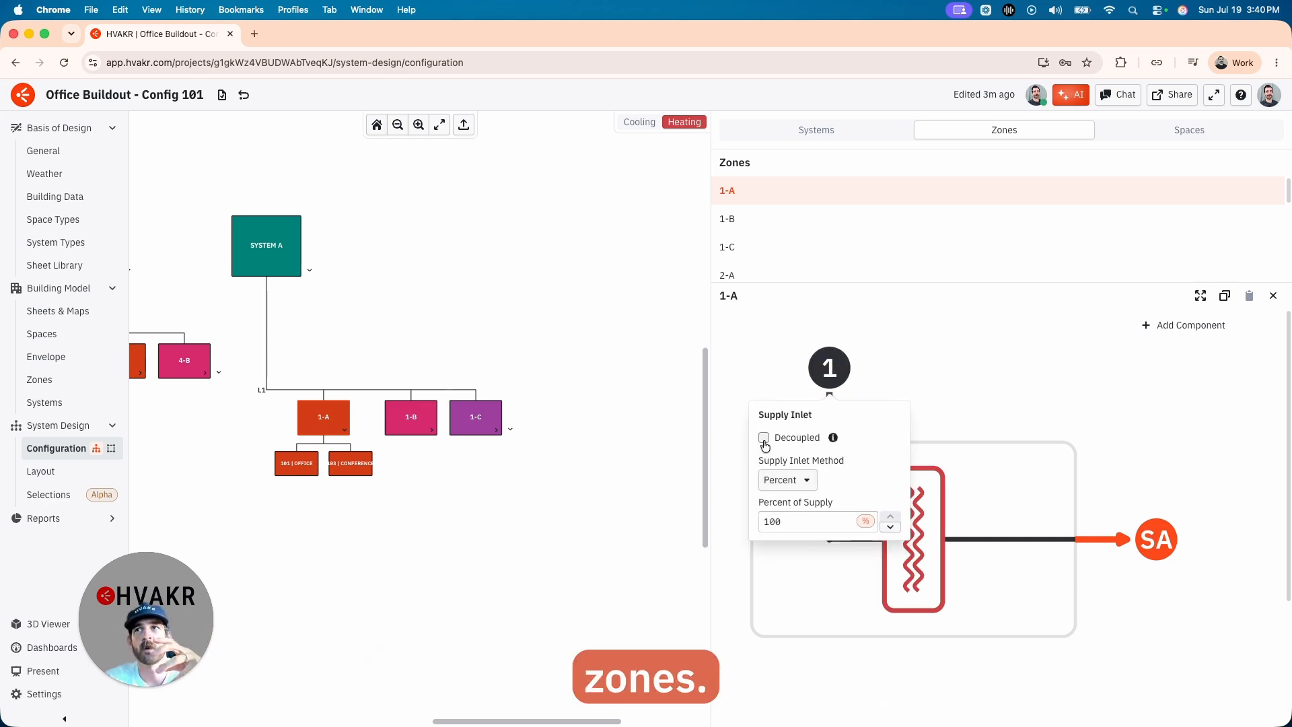
pyautogui.click(923, 413)
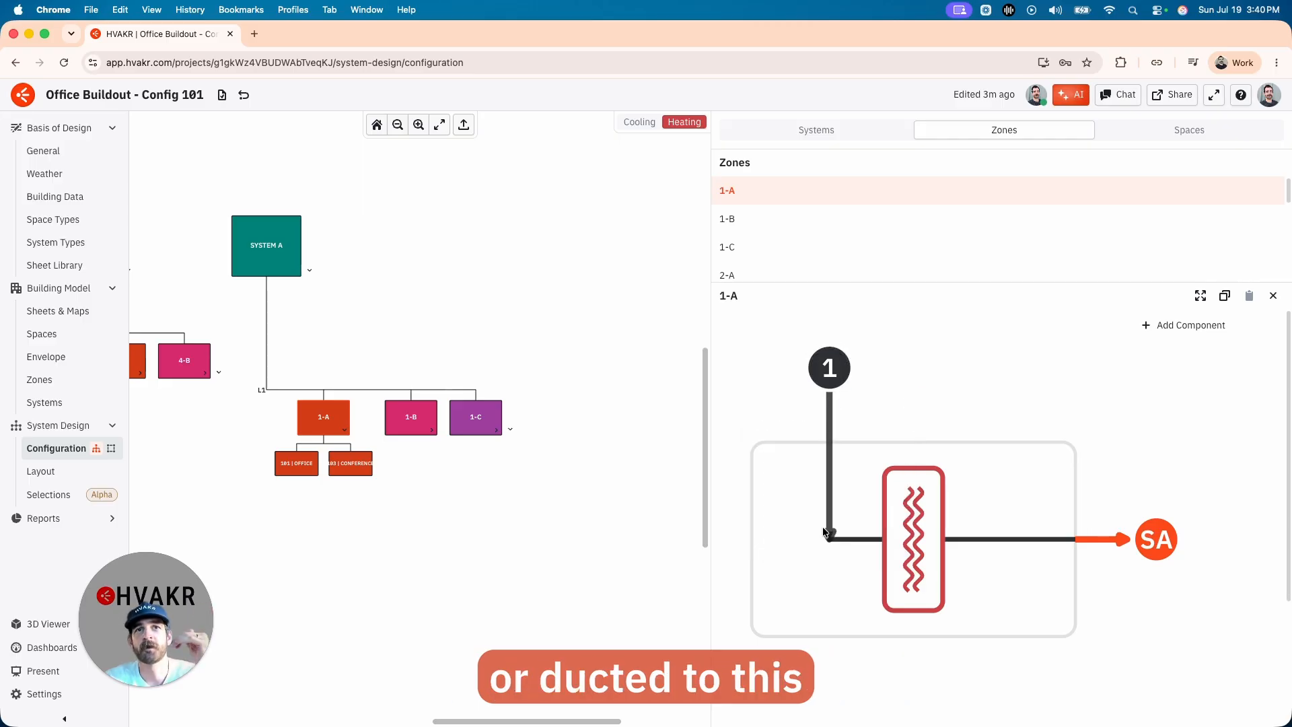
pyautogui.click(909, 583)
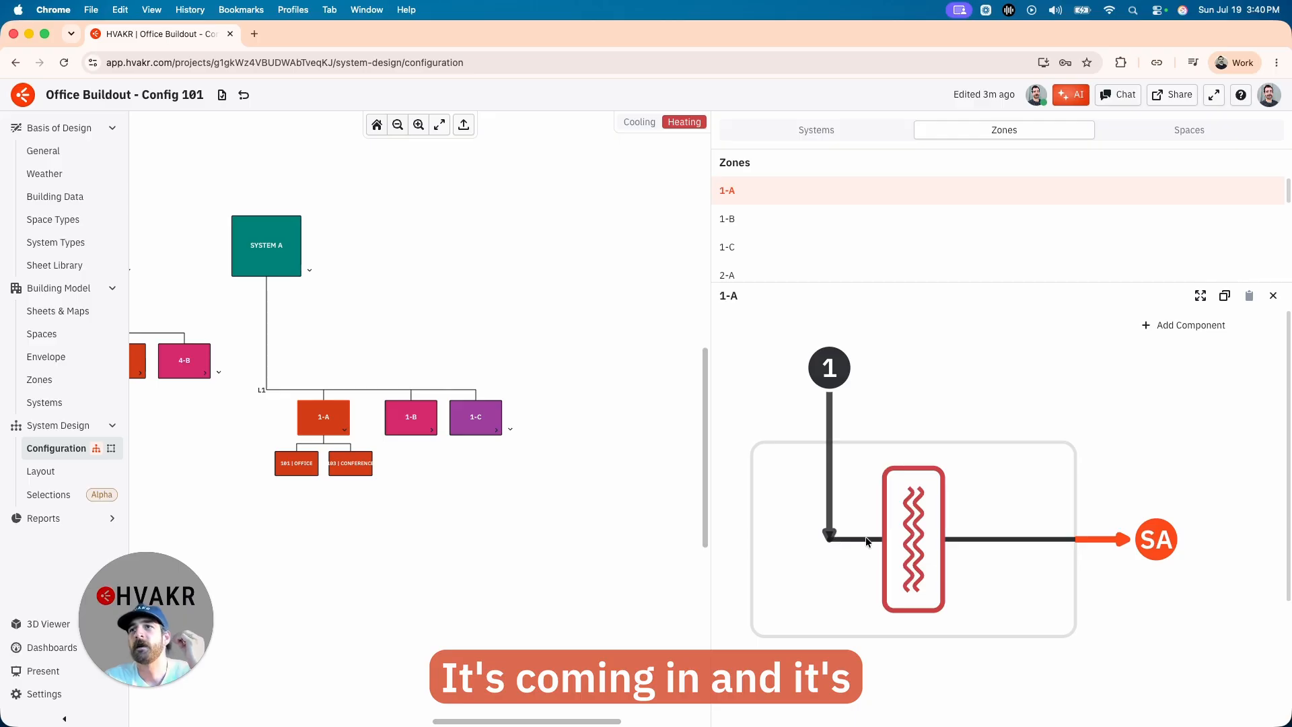
pyautogui.click(829, 367)
pyautogui.click(766, 438)
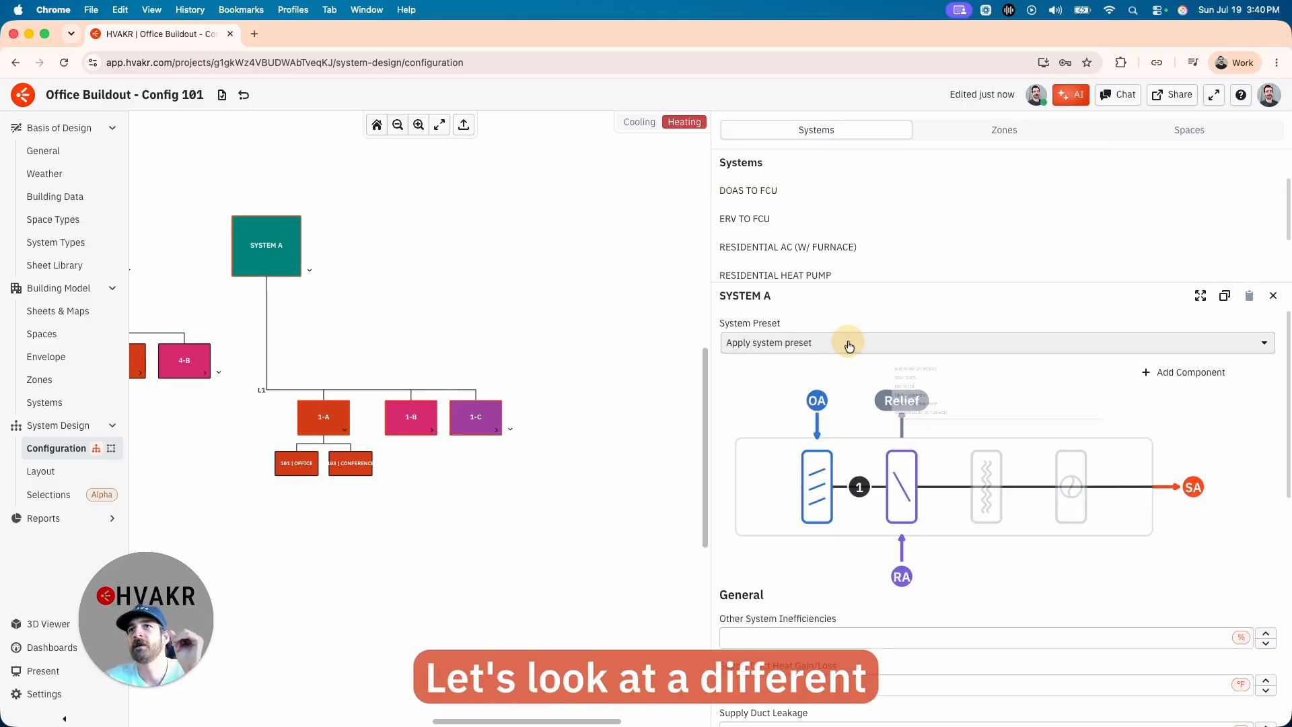
# Apply the DOAS TO FCU preset to SYSTEM A and check its supply air condition and heating coil load
pyautogui.click(840, 345)
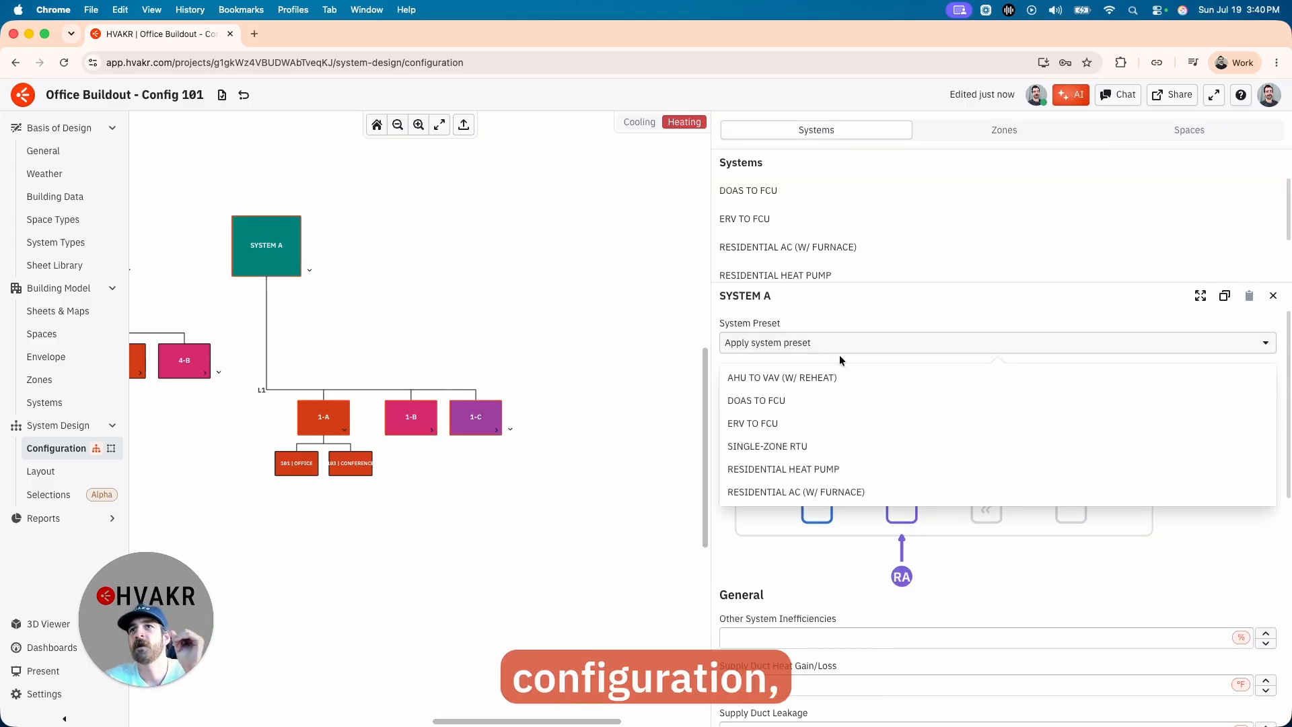
pyautogui.click(777, 401)
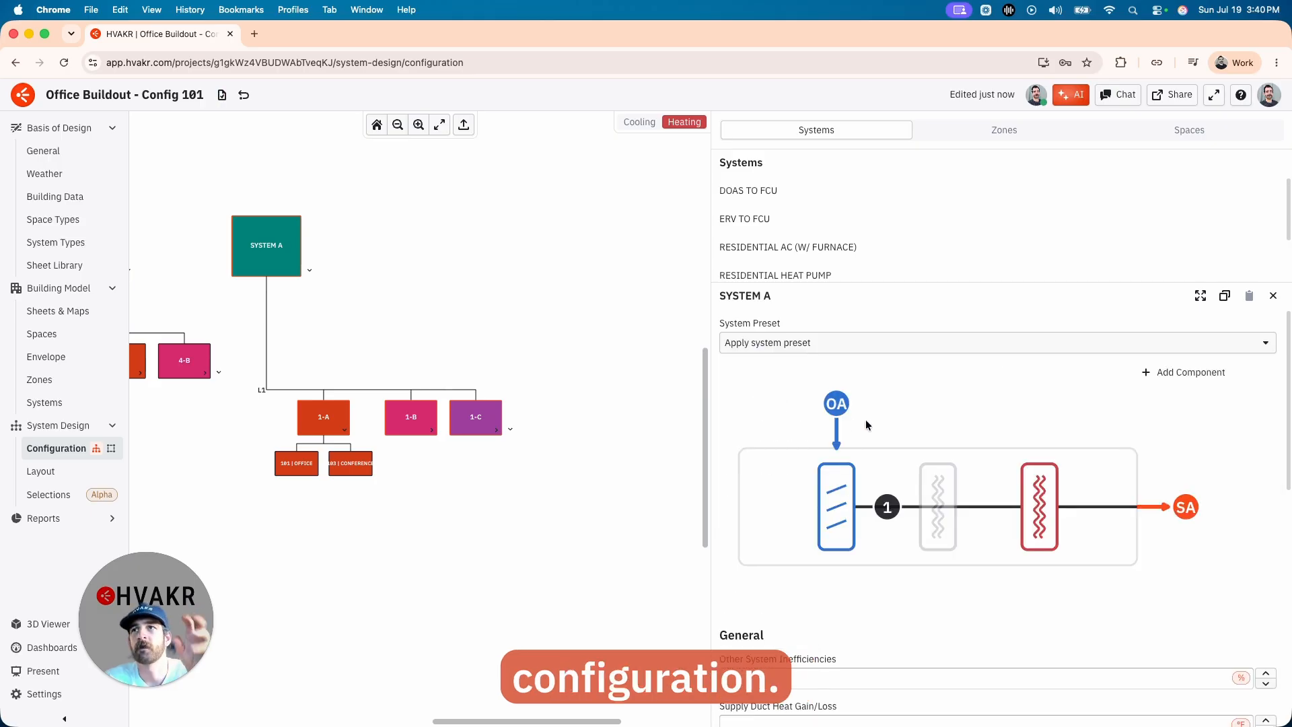
pyautogui.moveTo(845, 434)
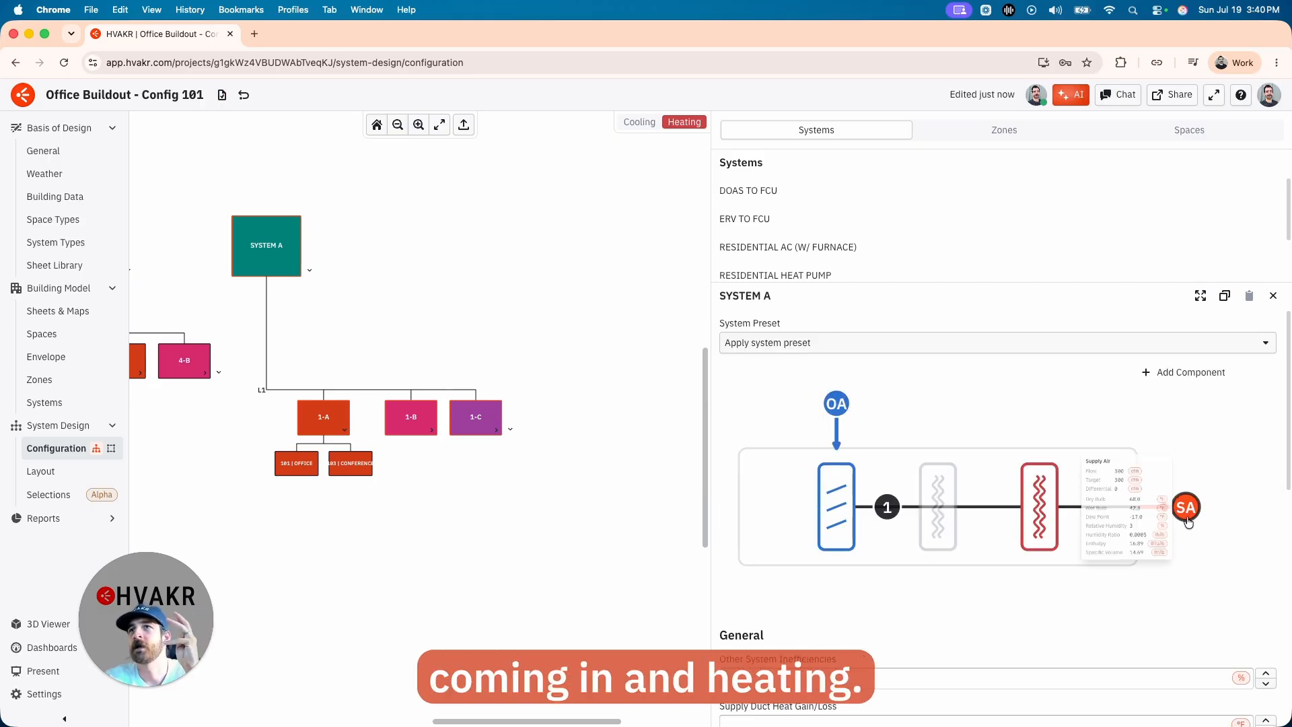
pyautogui.moveTo(1042, 499)
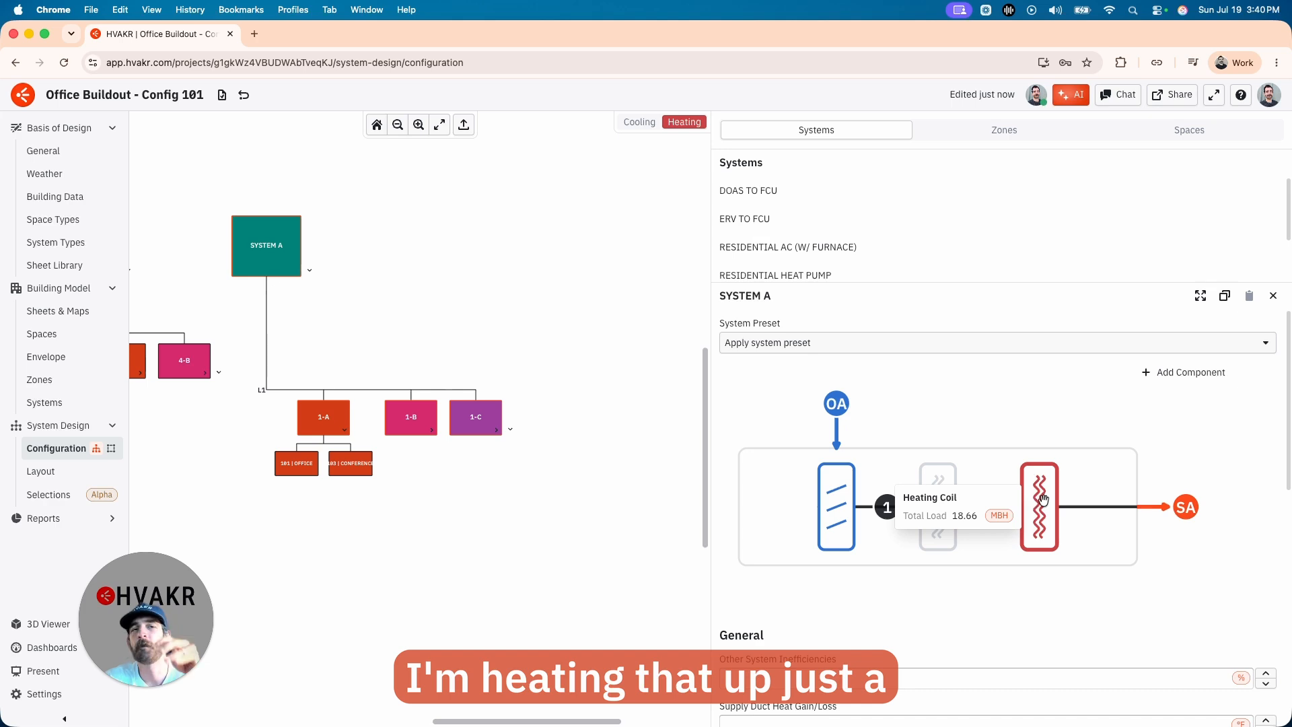
# Examine zone 1-A's return air, supply air and mixed air conditions and its supply inlet method
pyautogui.click(326, 414)
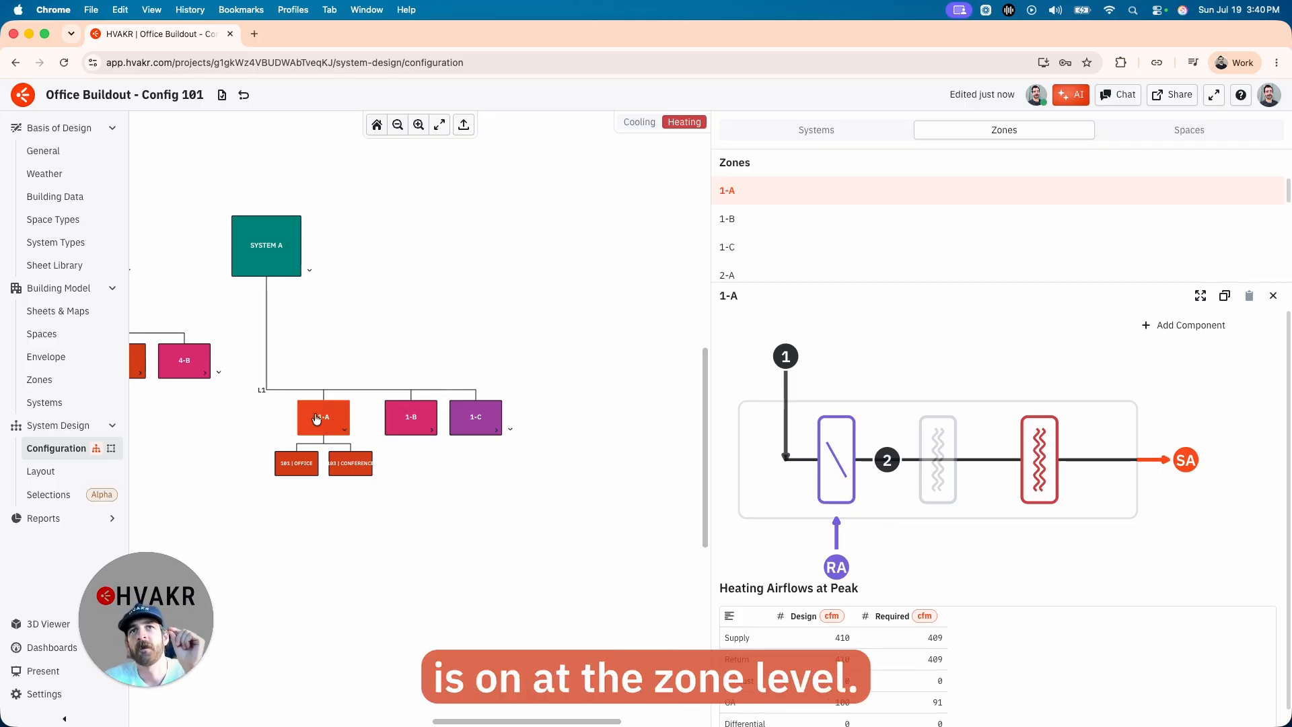
pyautogui.moveTo(847, 576)
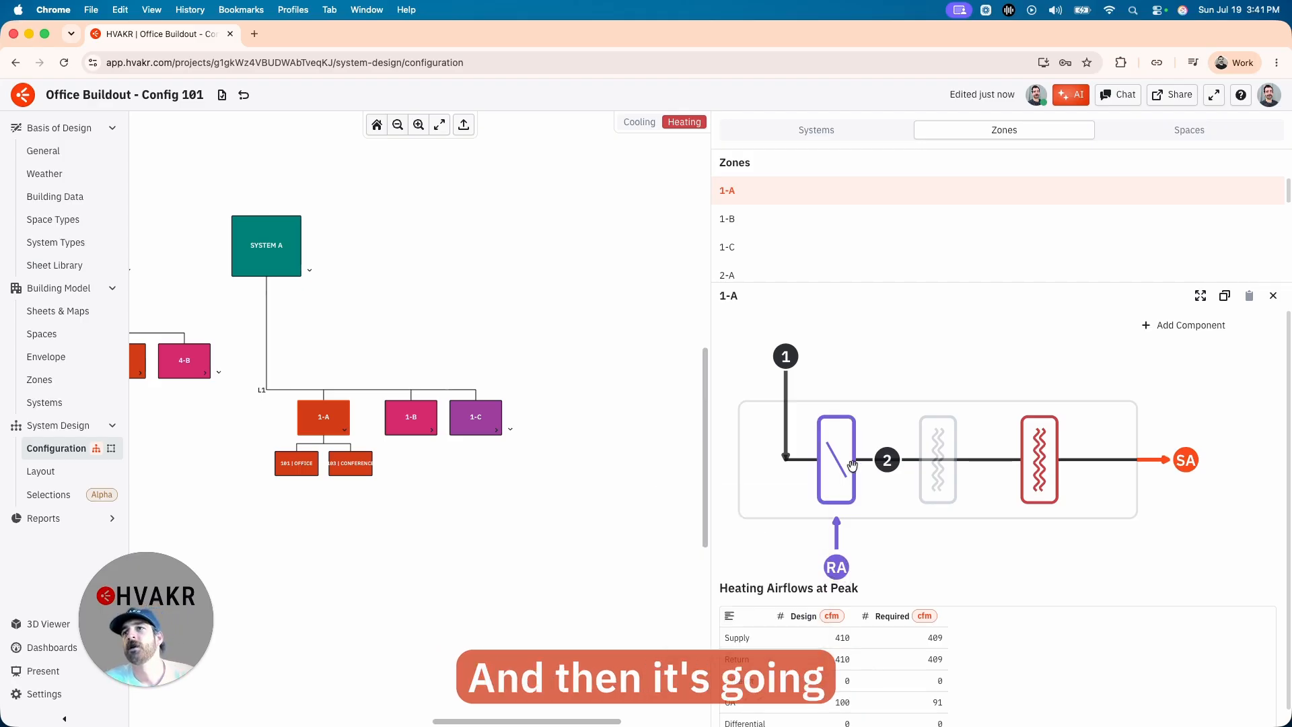
pyautogui.moveTo(1186, 460)
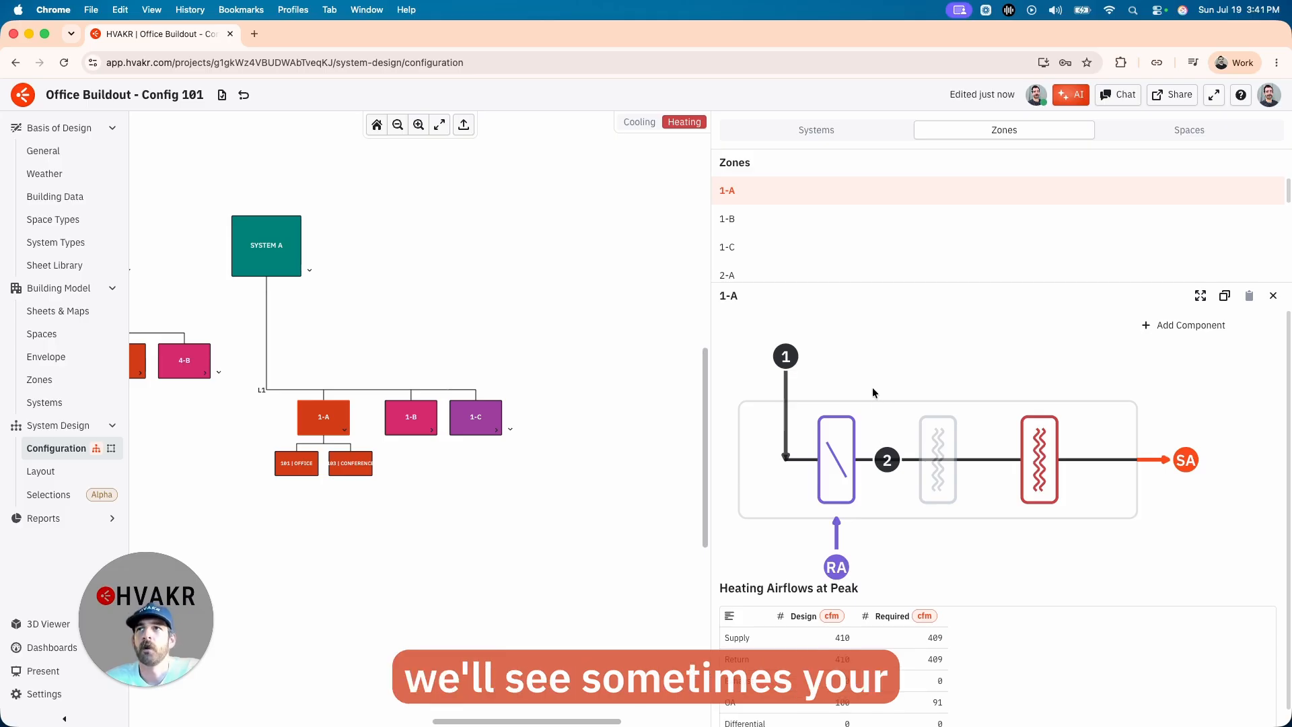
pyautogui.click(785, 356)
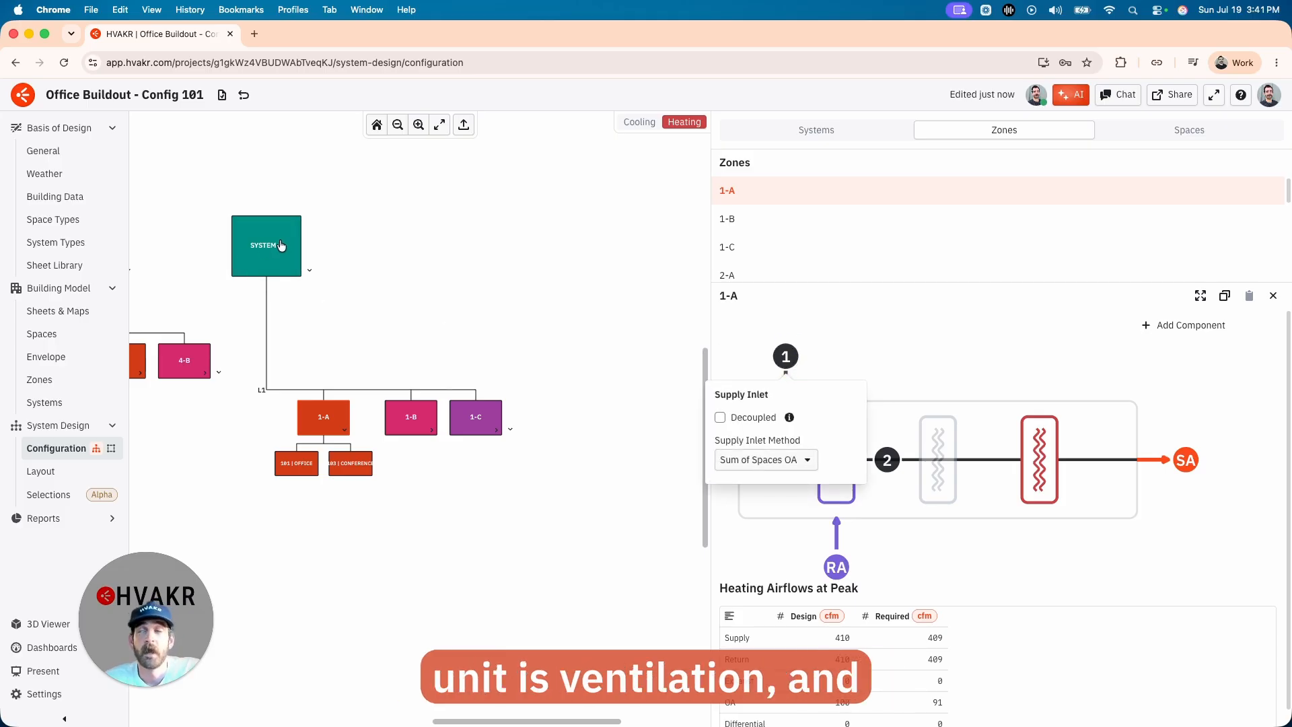
pyautogui.click(786, 358)
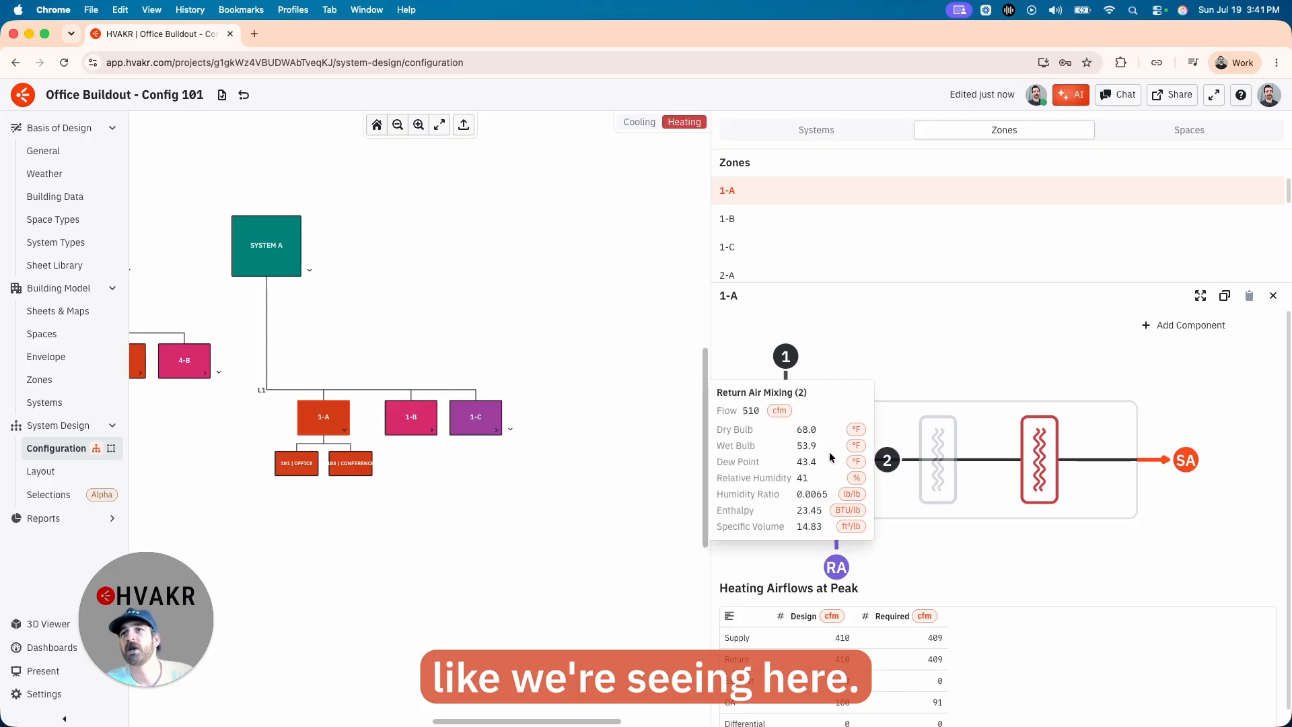
# Examine the return, mixed and supply air points on zone 1-A's psychrometric chart
pyautogui.click(1201, 296)
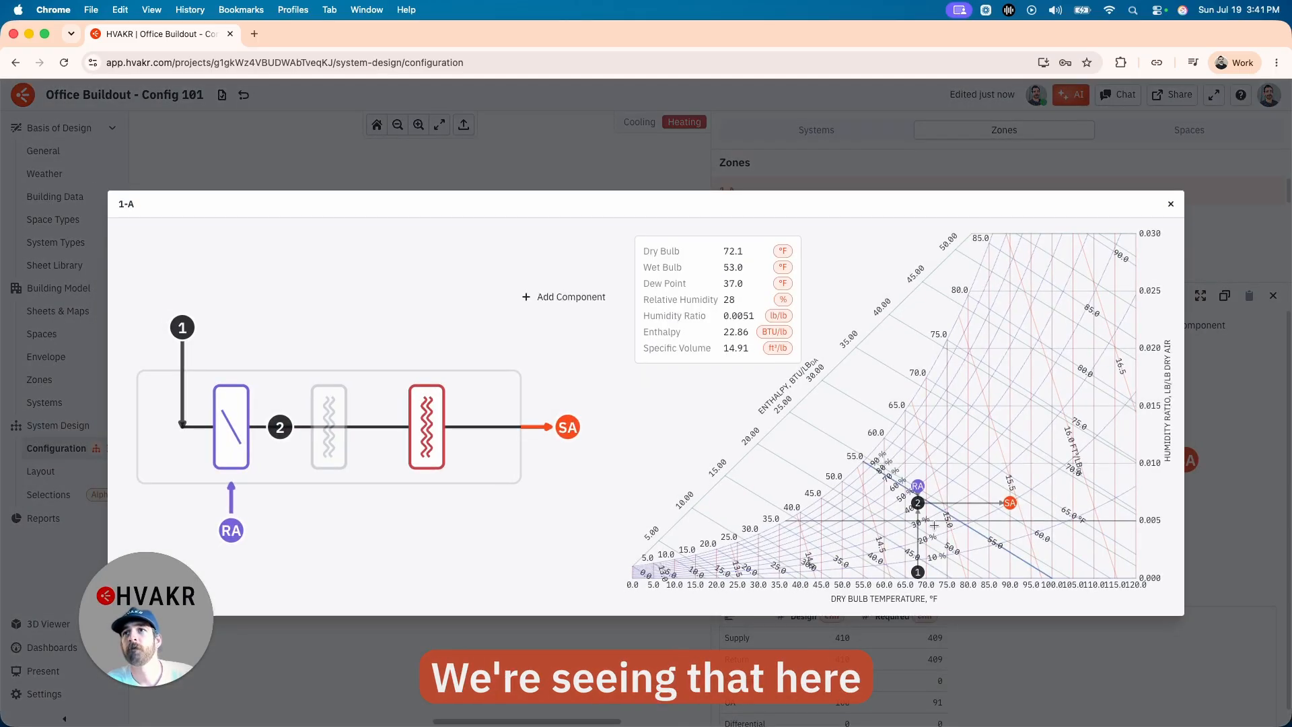
pyautogui.moveTo(920, 489)
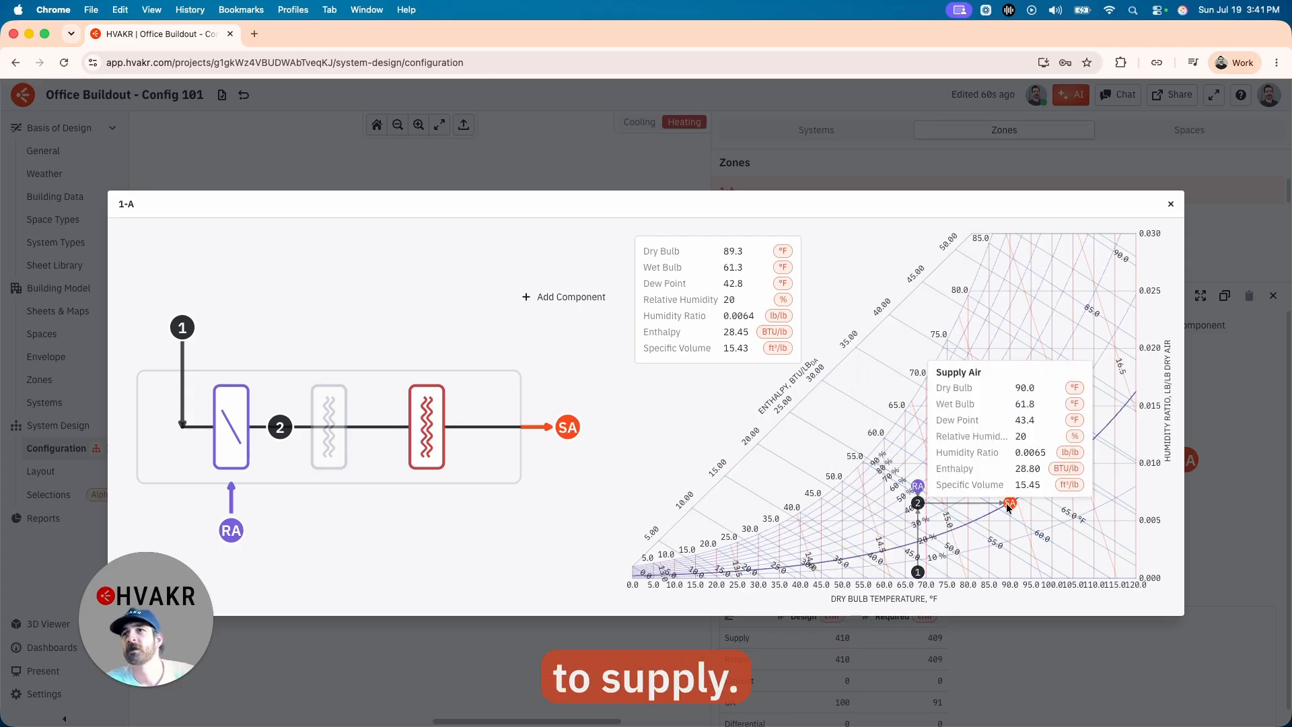
pyautogui.press('Escape')
# Set zone 1-A's supply inlet to Decoupled
pyautogui.click(789, 364)
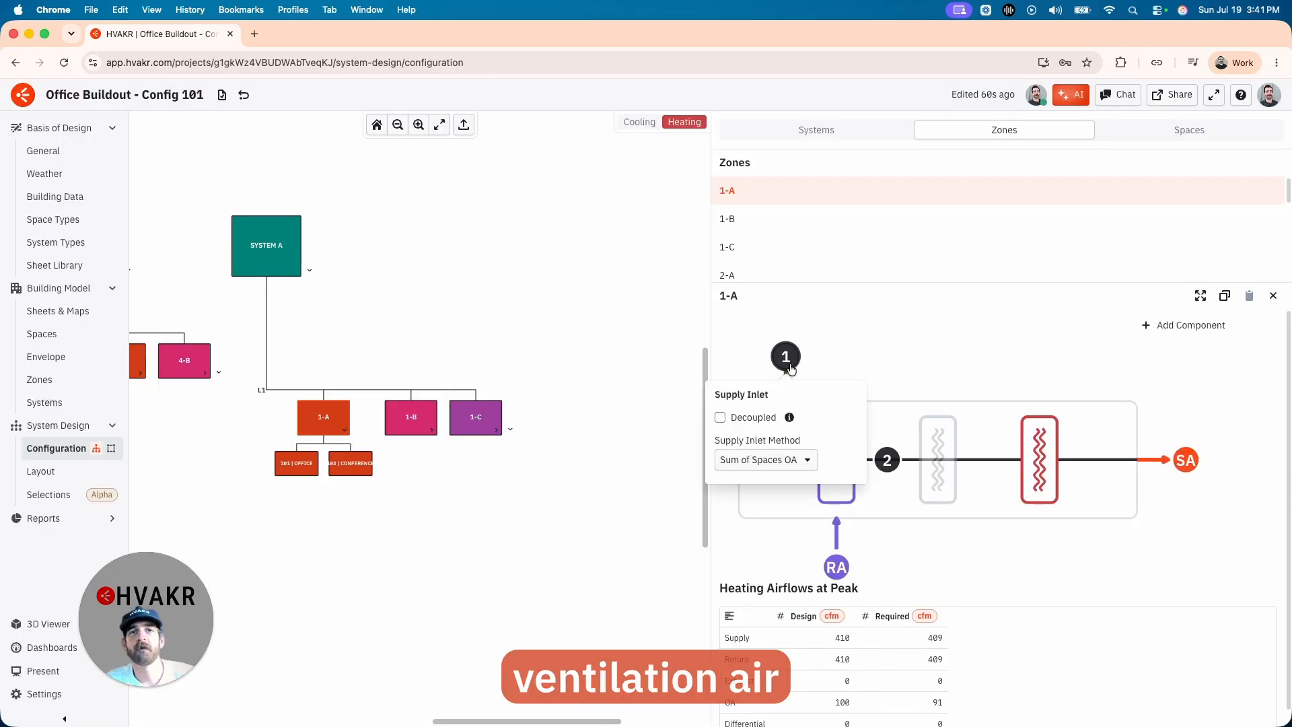
pyautogui.click(720, 417)
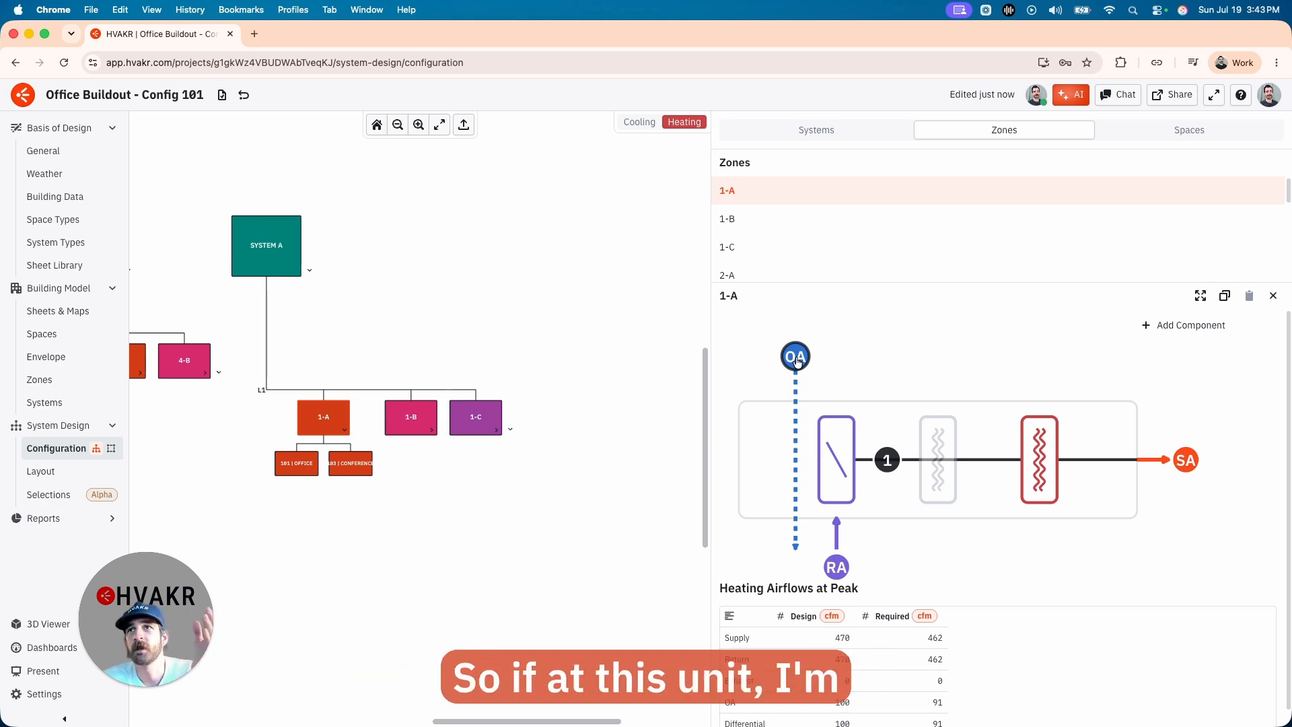
# Check SYSTEM A's heating coil supply air temperature setting and its resulting supply air condition
pyautogui.click(272, 252)
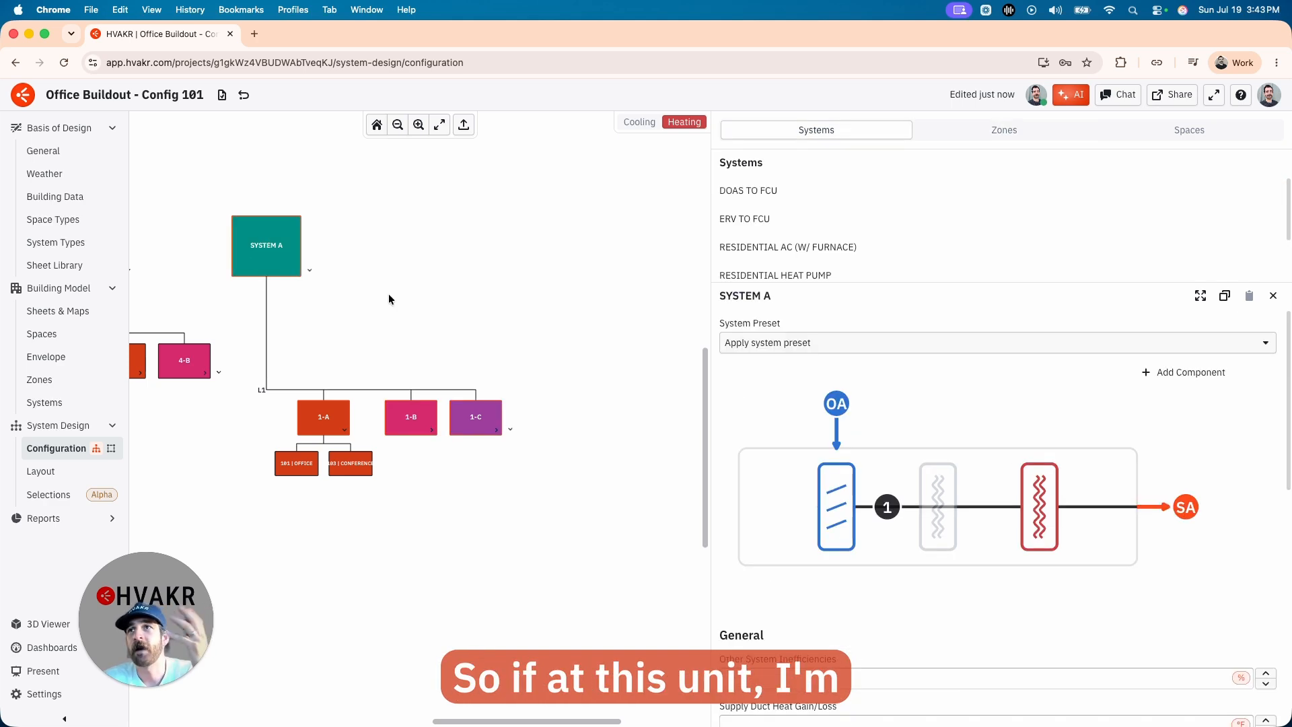
pyautogui.click(1040, 506)
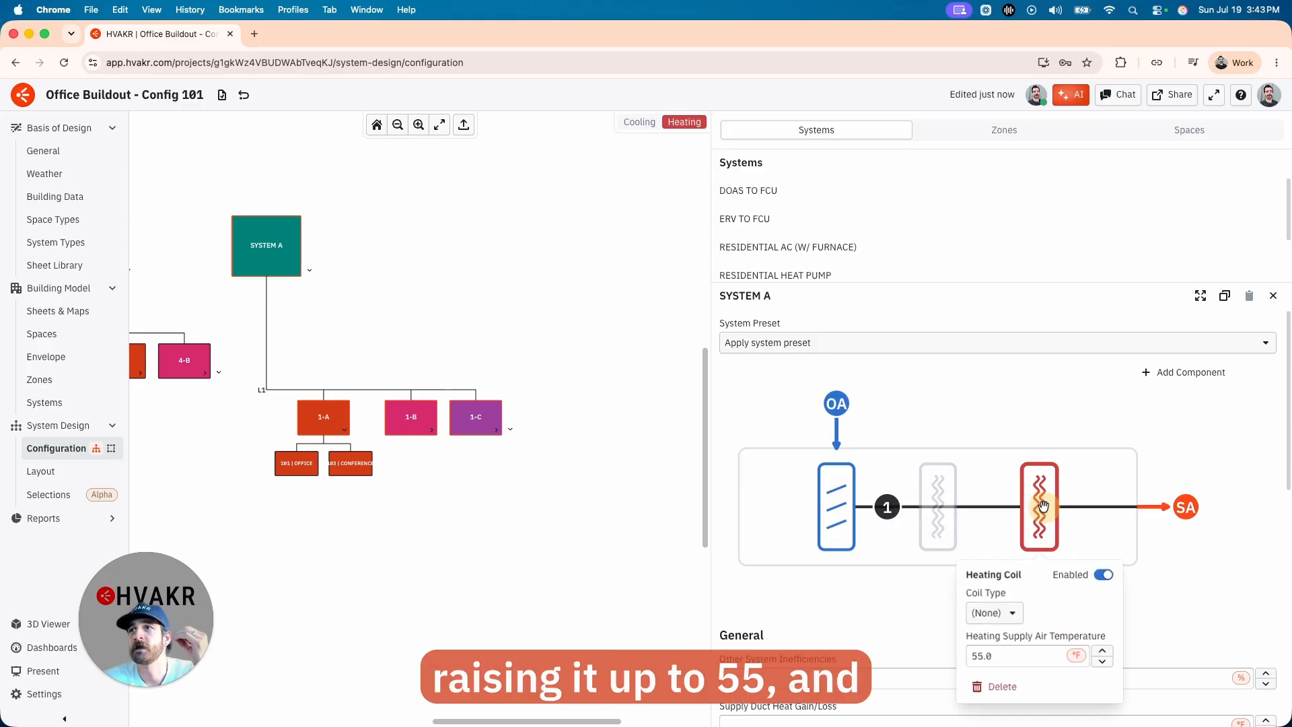
pyautogui.click(1153, 583)
pyautogui.moveTo(1186, 512)
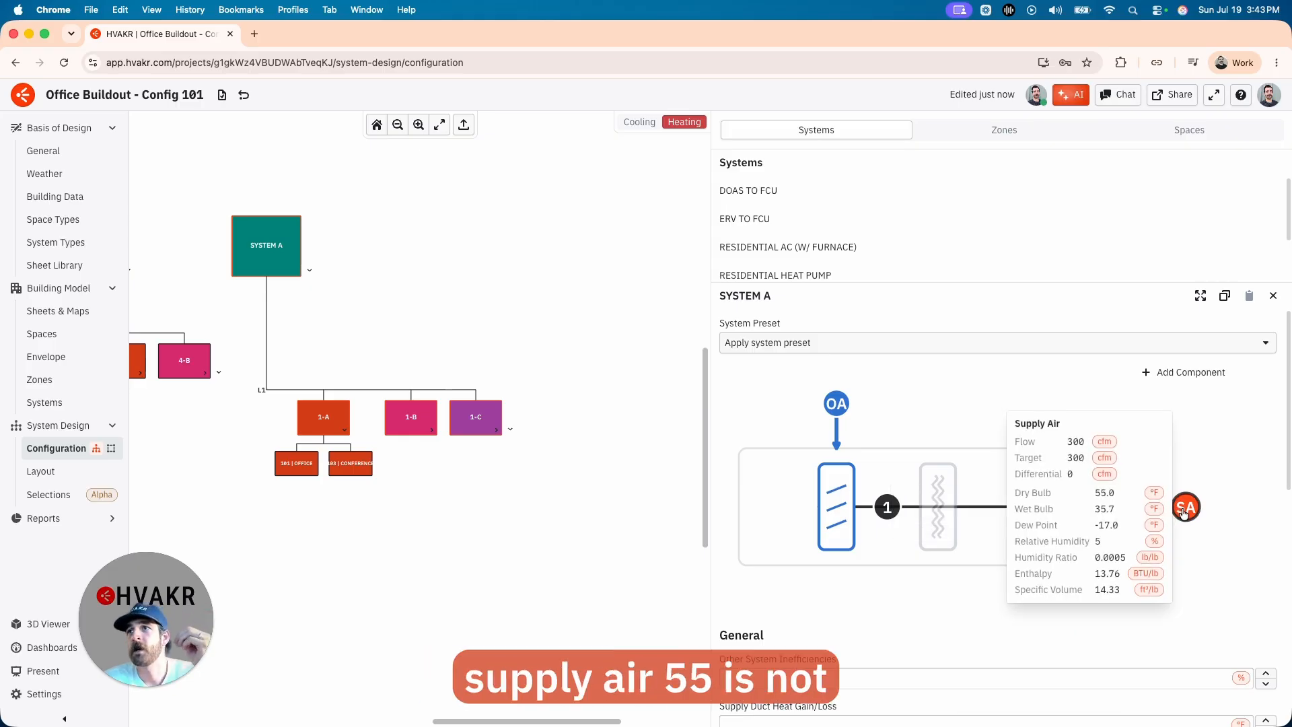
# Examine the decoupled outside air point against return and supply air on zone 1-A's psychrometric chart
pyautogui.click(324, 416)
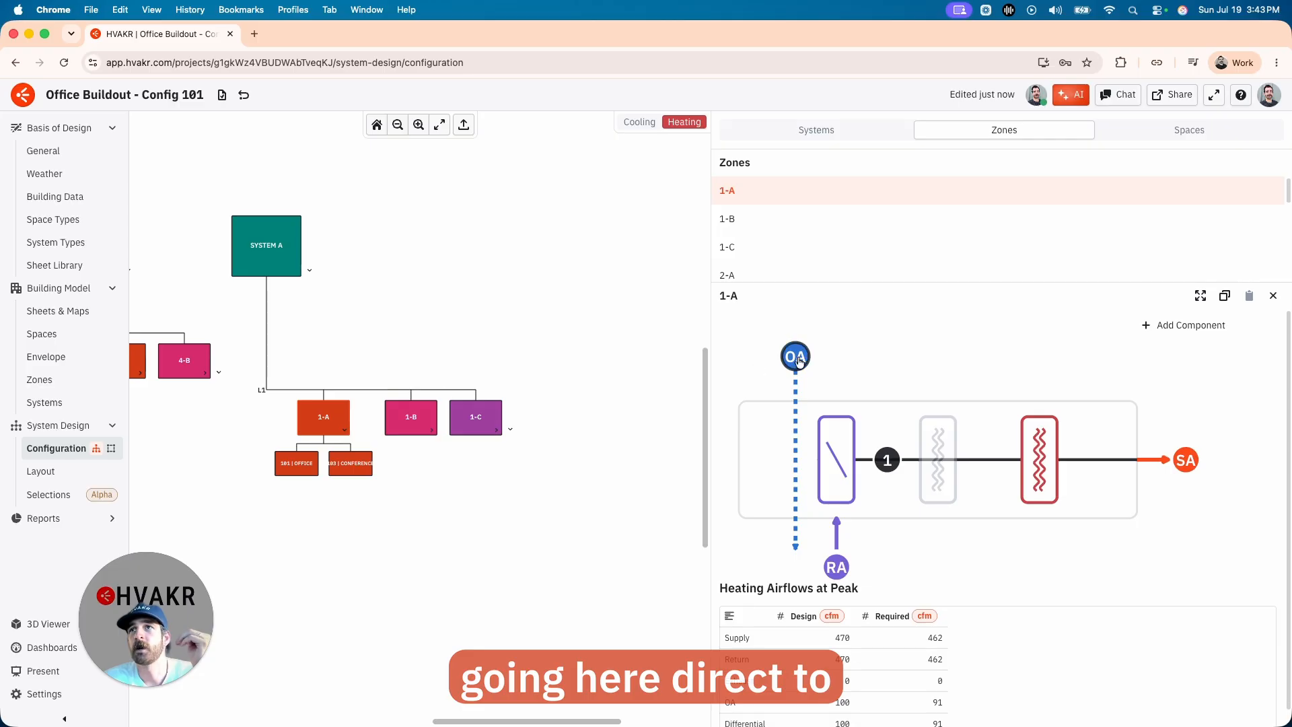
pyautogui.click(1200, 296)
pyautogui.moveTo(865, 574)
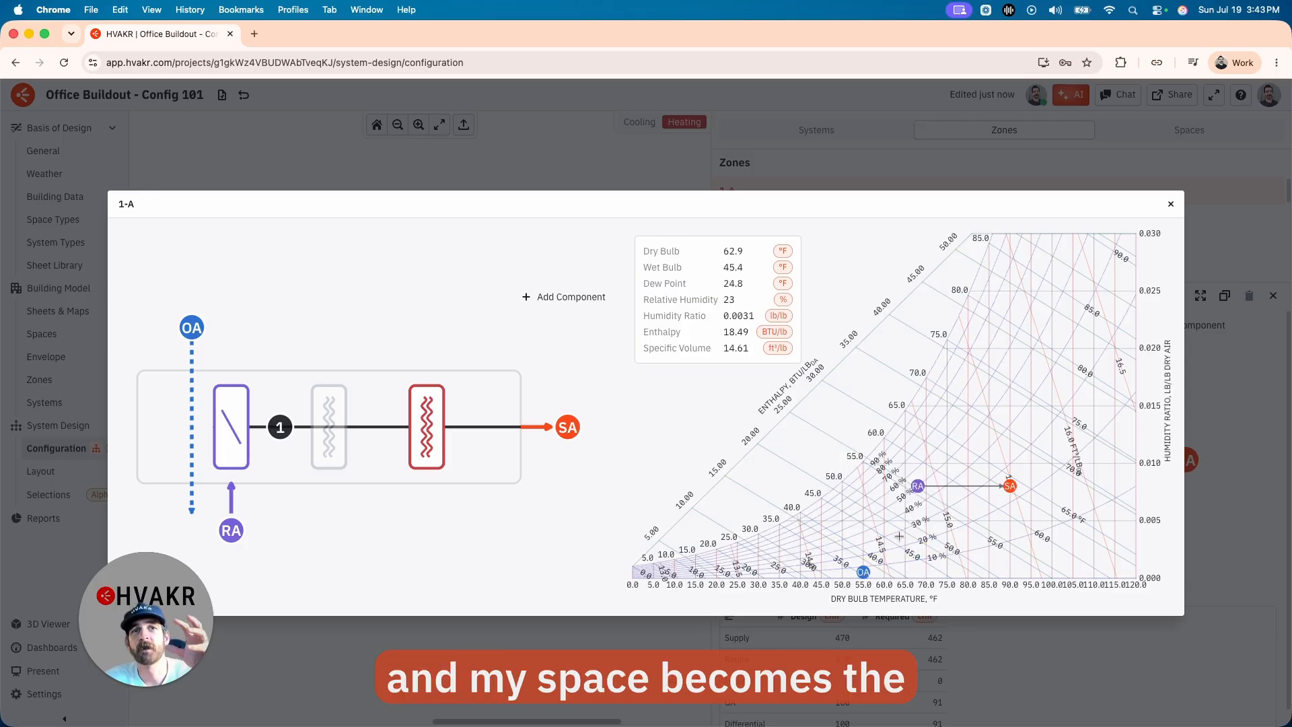
pyautogui.press('Escape')
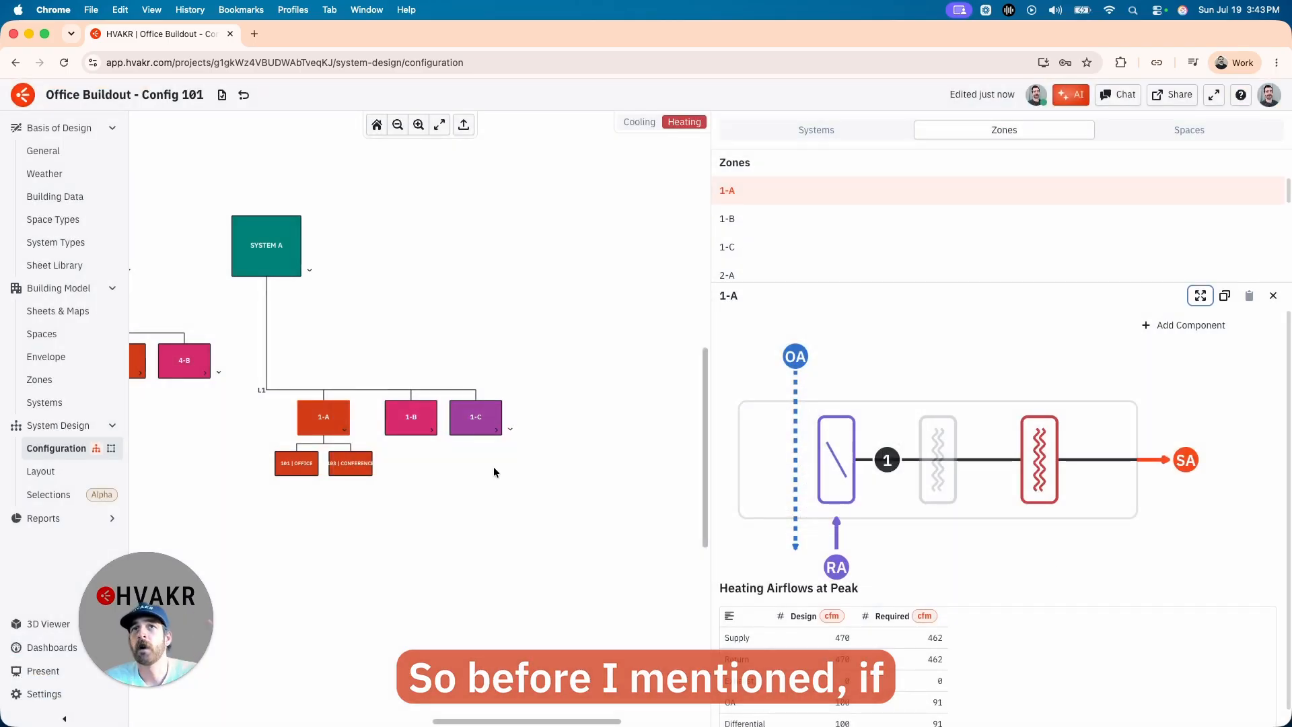
# Review the 101 OFFICE space's total space sensible load, sensible load from direct outside air and load-determined supply
pyautogui.click(290, 469)
pyautogui.scroll(-5, 874, 573)
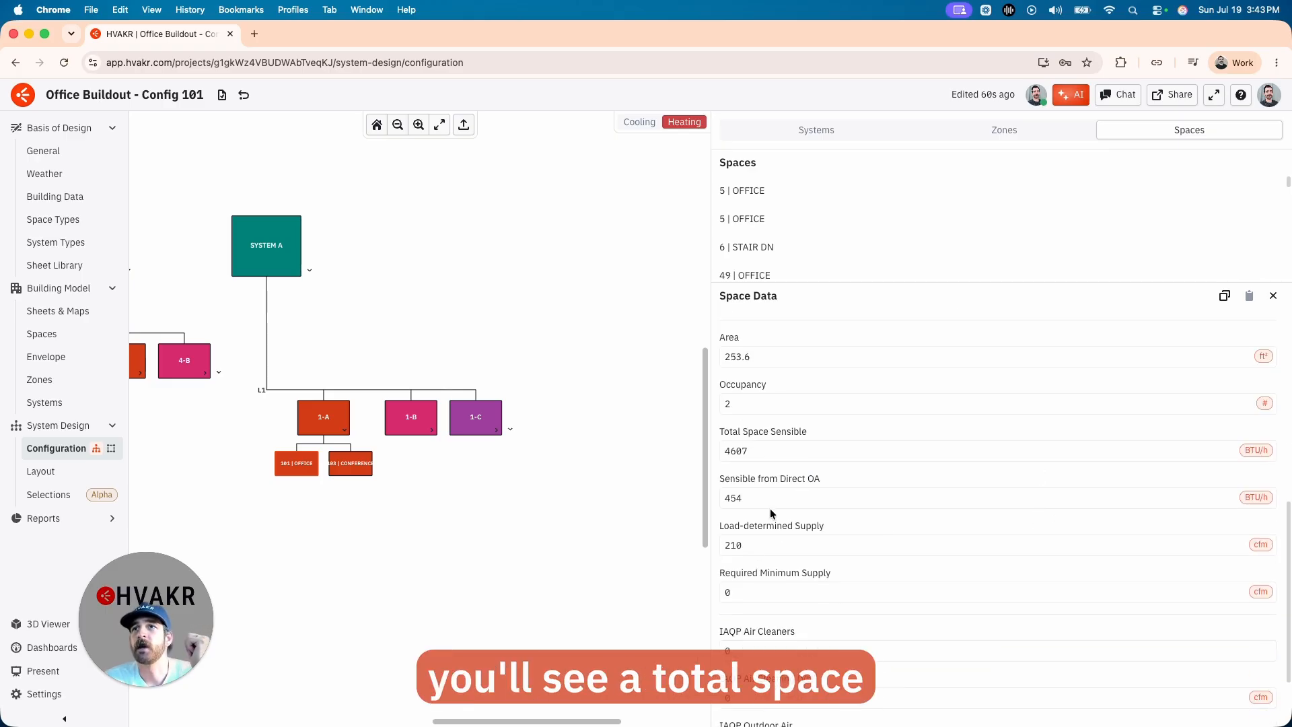
pyautogui.click(772, 451)
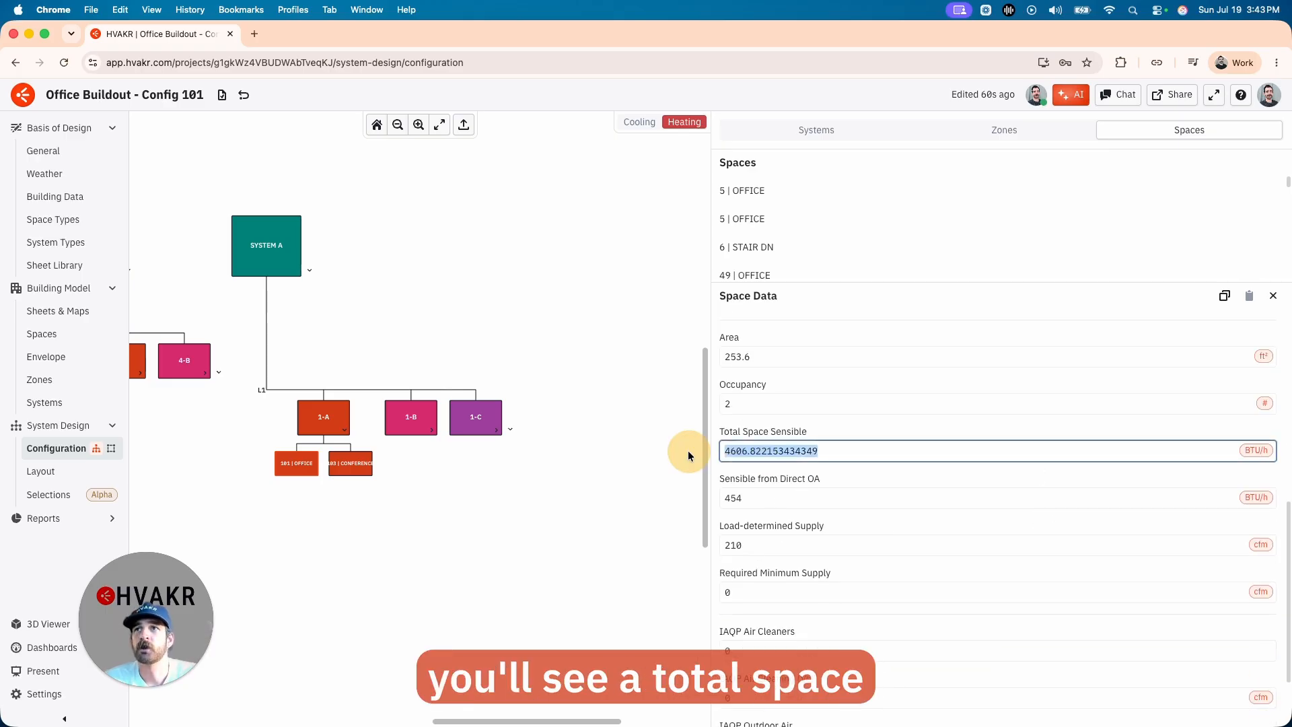
pyautogui.click(834, 427)
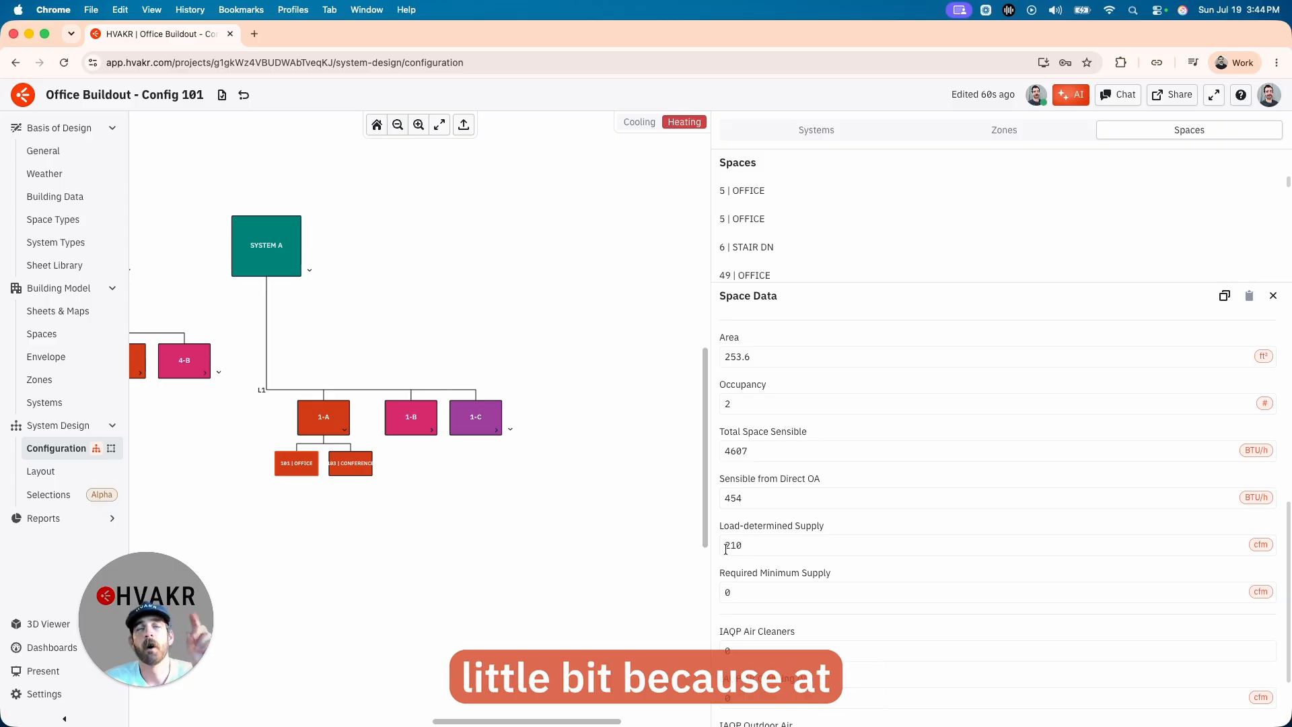
# Check the heating coil supply air temperature setting of zone 1-A
pyautogui.click(323, 416)
pyautogui.click(1040, 460)
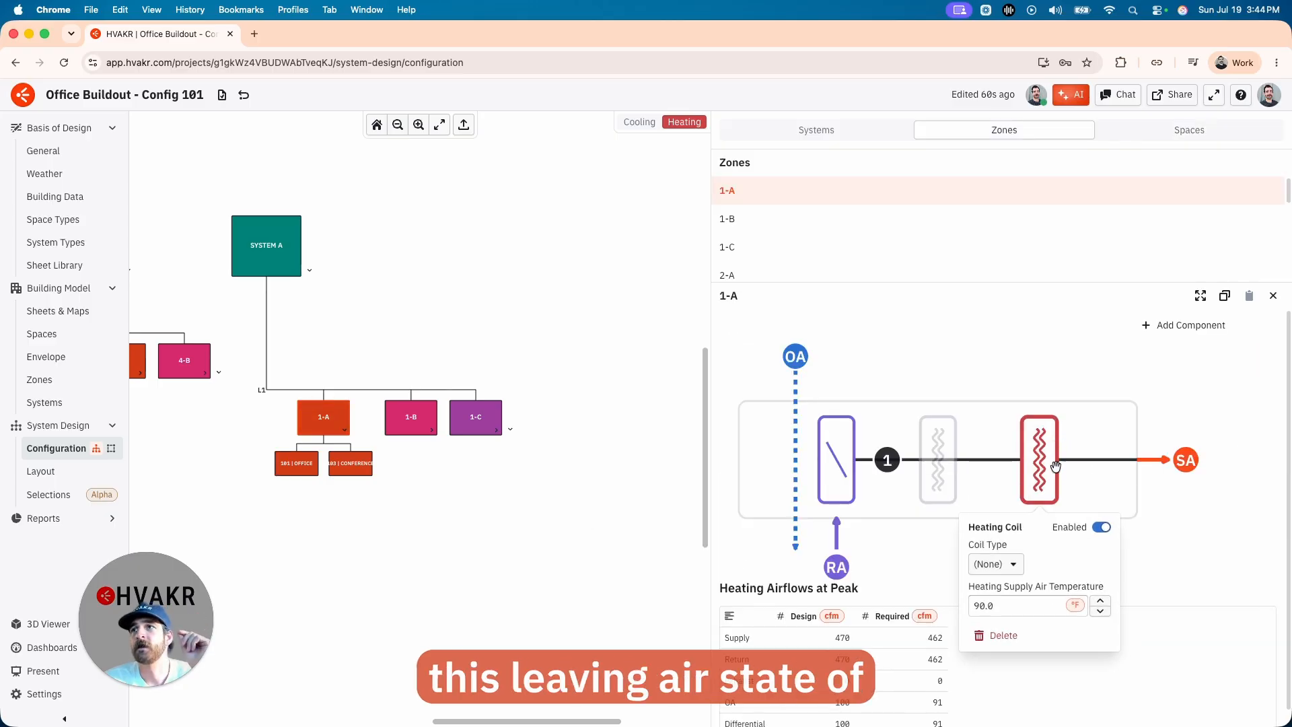
pyautogui.click(1134, 538)
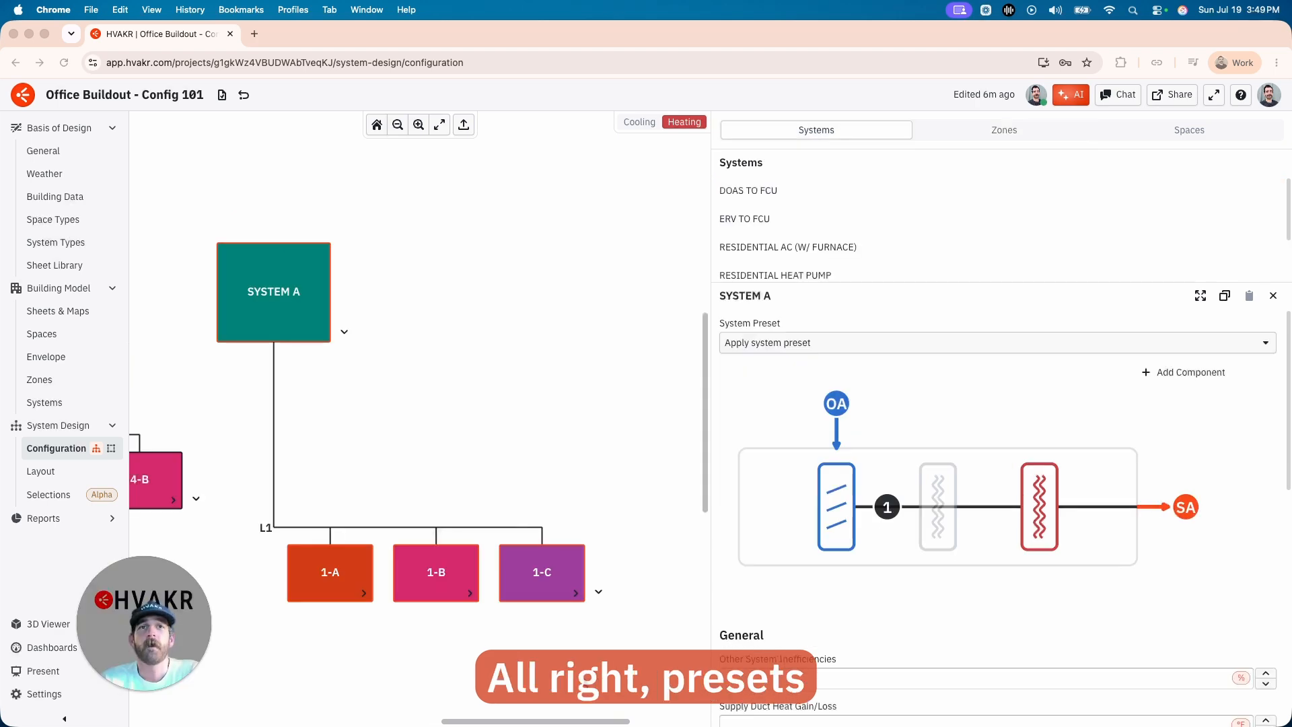
# Apply the AHU TO VAV (W/ REHEAT) preset to SYSTEM A
pyautogui.click(272, 291)
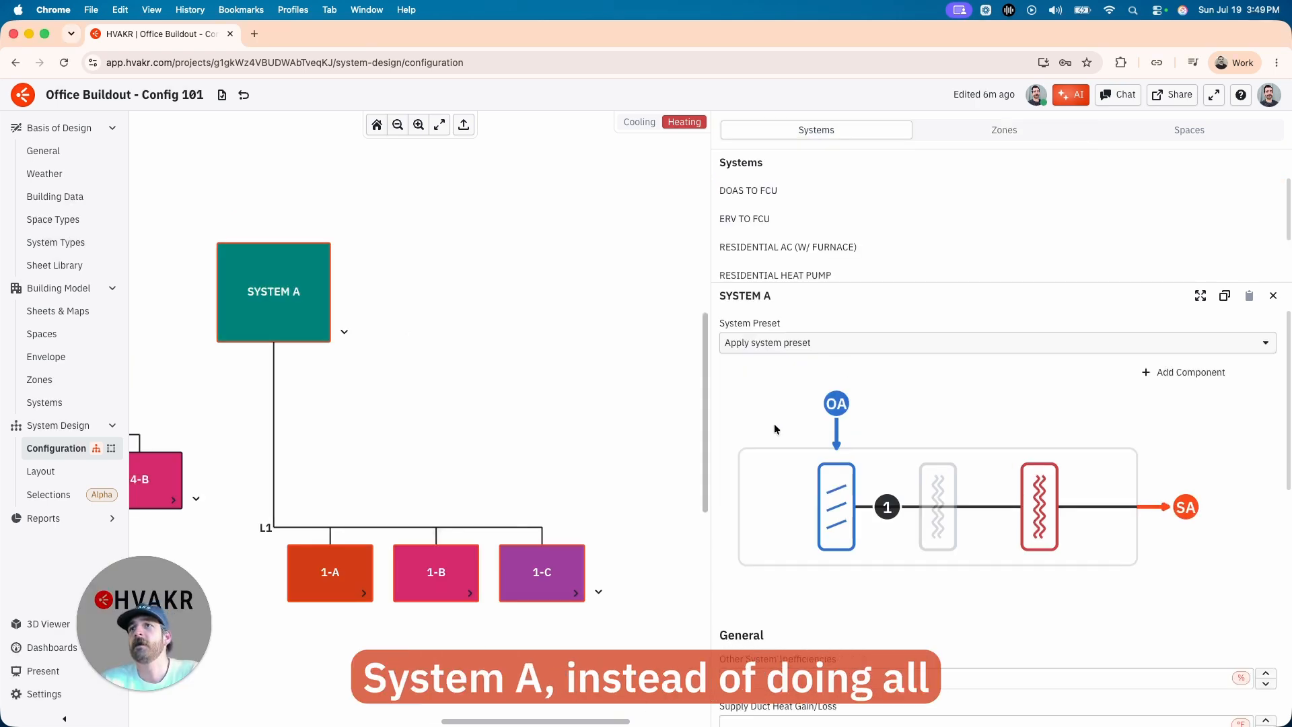
pyautogui.click(791, 344)
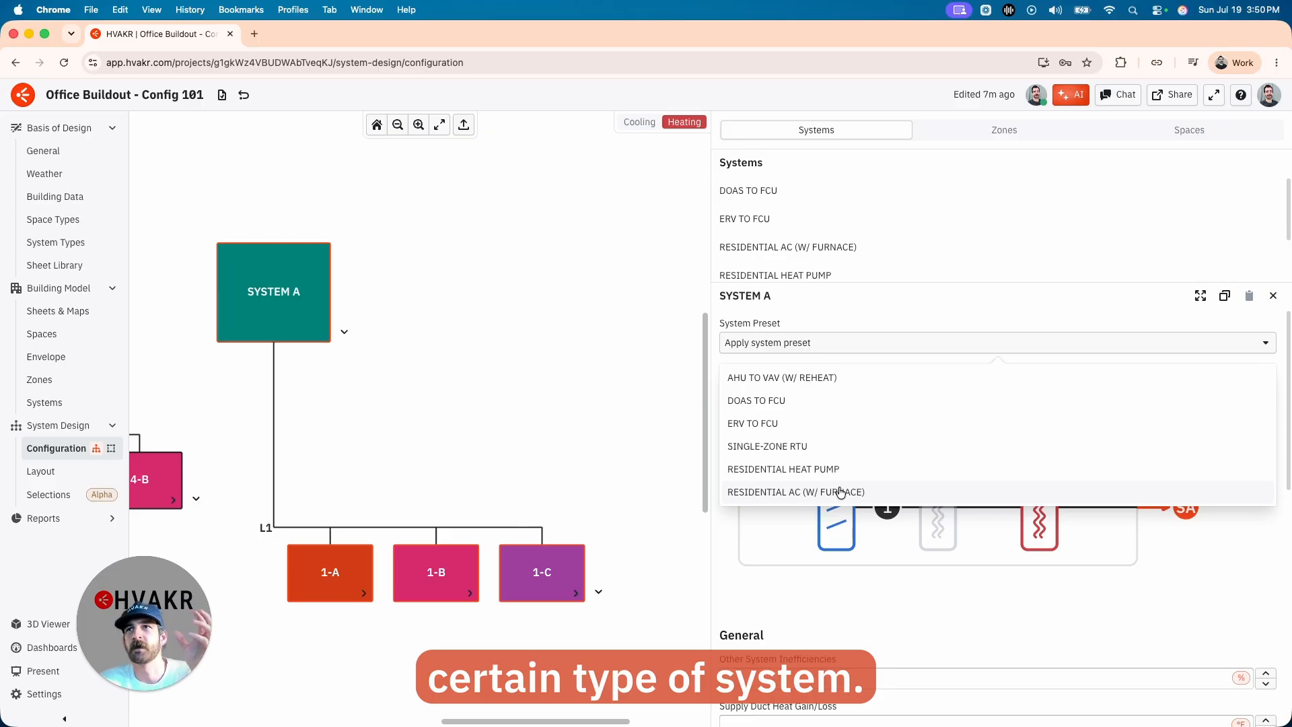
pyautogui.click(790, 388)
pyautogui.moveTo(813, 396)
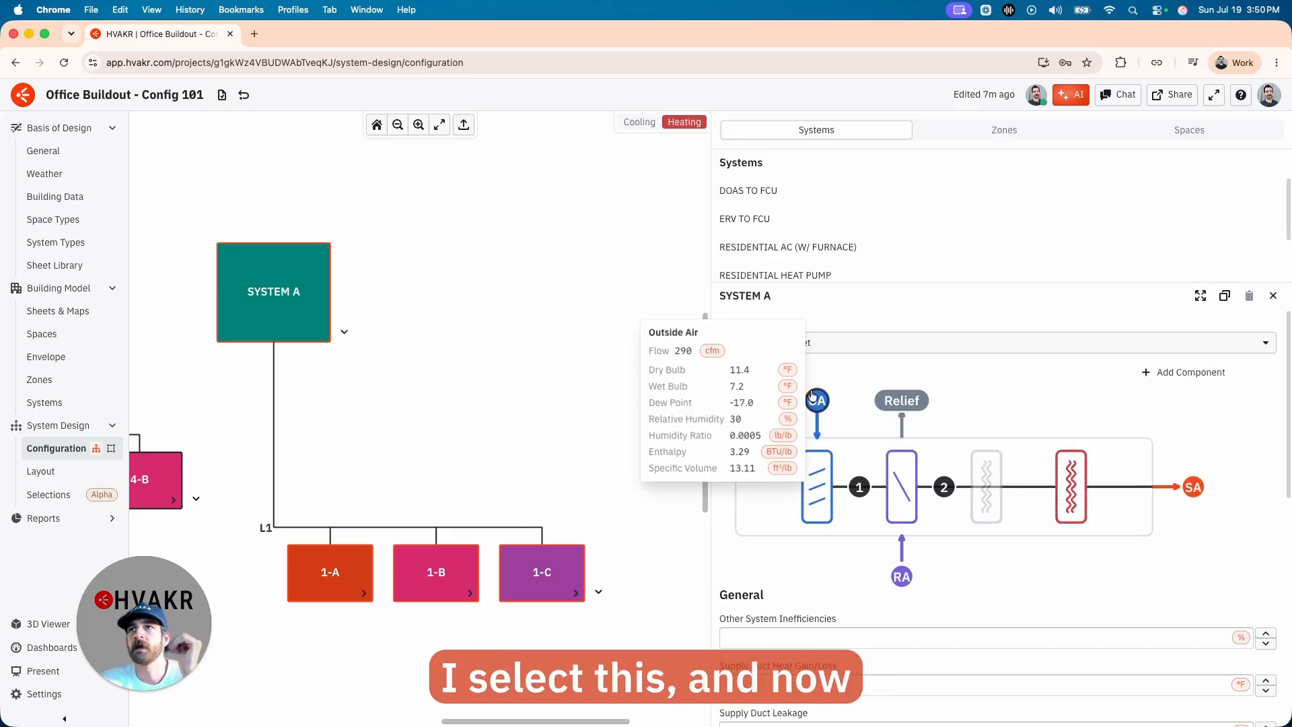
# Check SYSTEM A's cooling coil in cooling mode and zone 1-A's reheat coil supply air temperature setting in heating mode
pyautogui.click(641, 123)
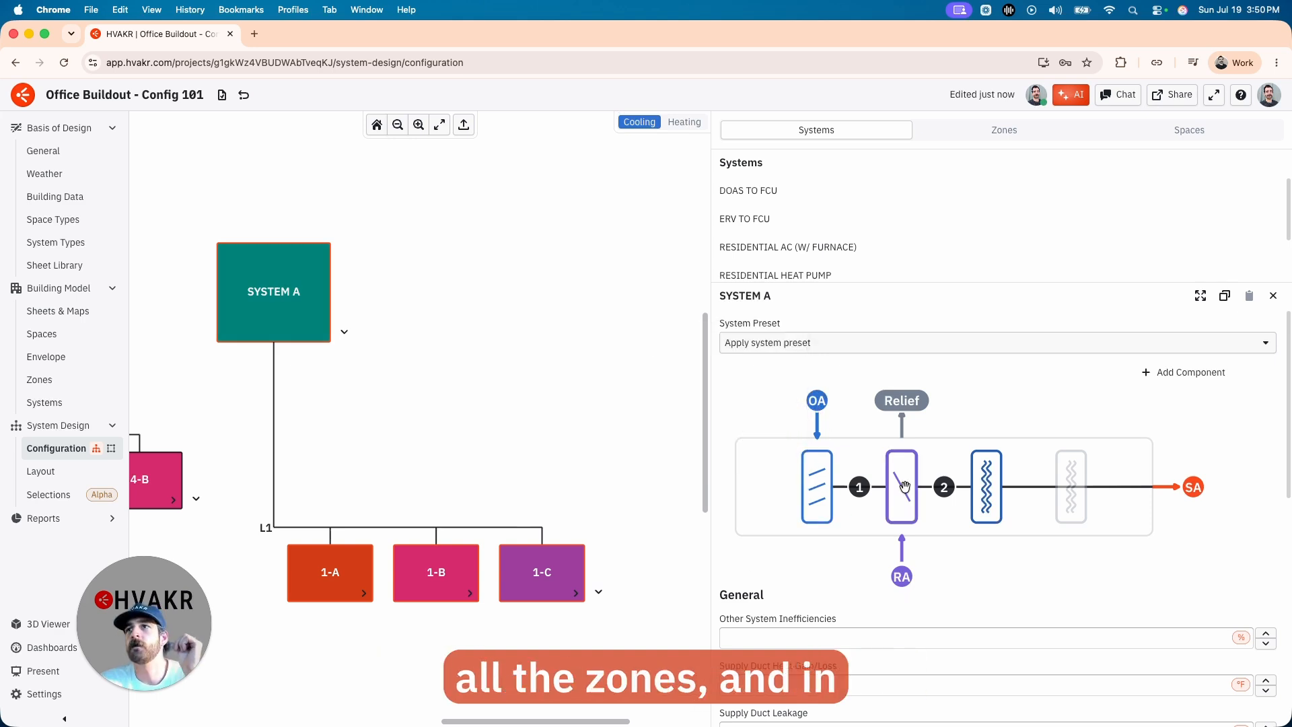
pyautogui.click(984, 486)
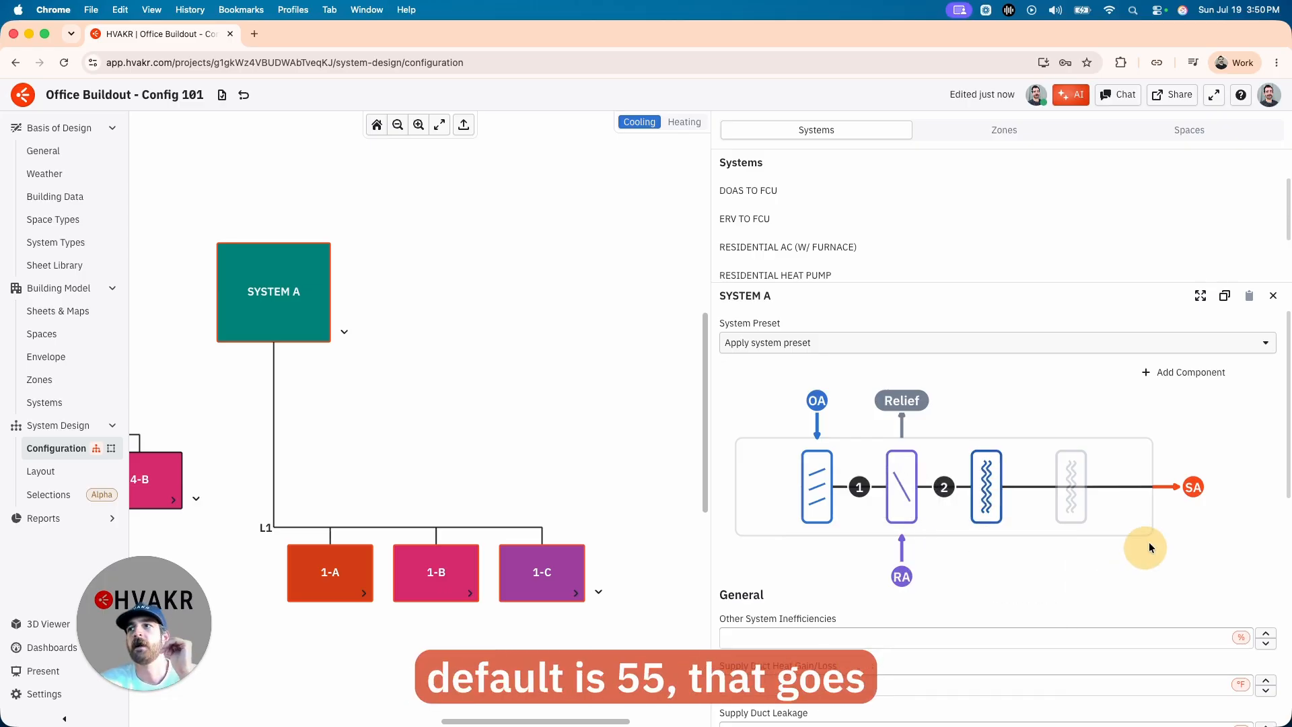
pyautogui.click(335, 569)
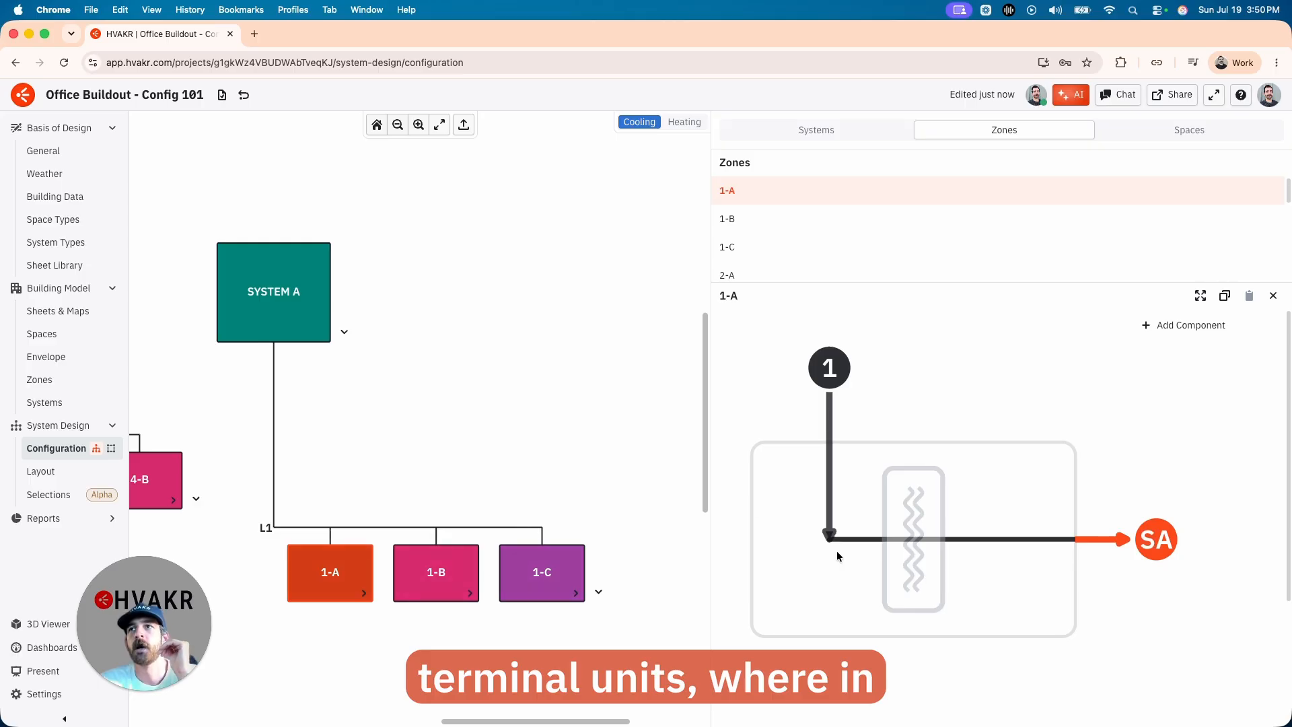
pyautogui.click(685, 122)
pyautogui.moveTo(906, 505)
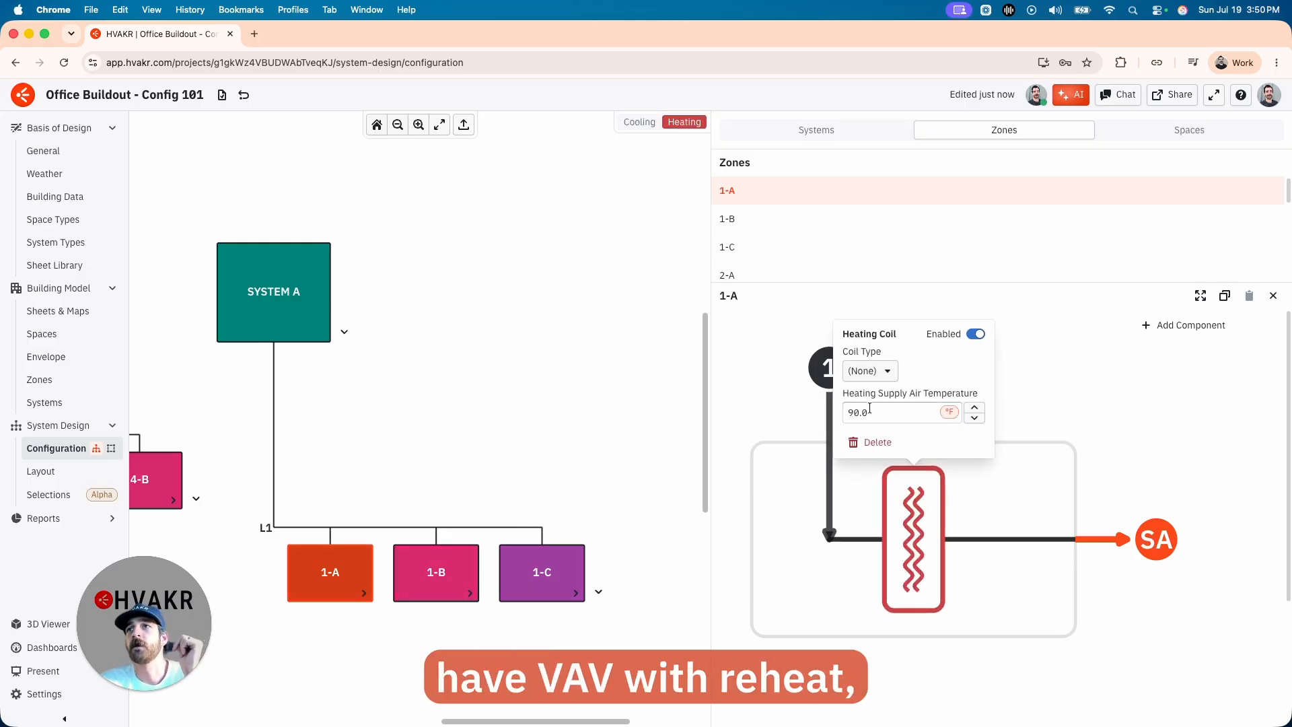
# Check SYSTEM A's heating coil supply air temperature setting, and view zone 1-A's terminal unit components in heating mode
pyautogui.click(254, 293)
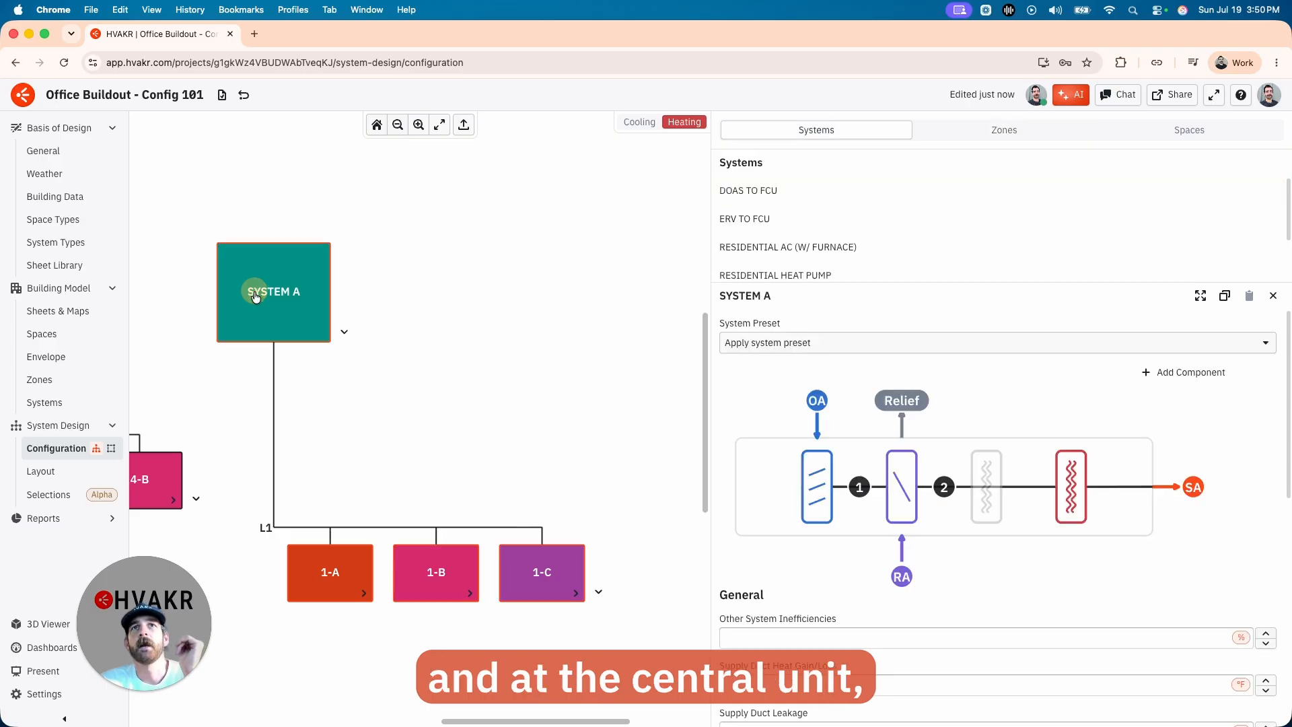
pyautogui.moveTo(1070, 486)
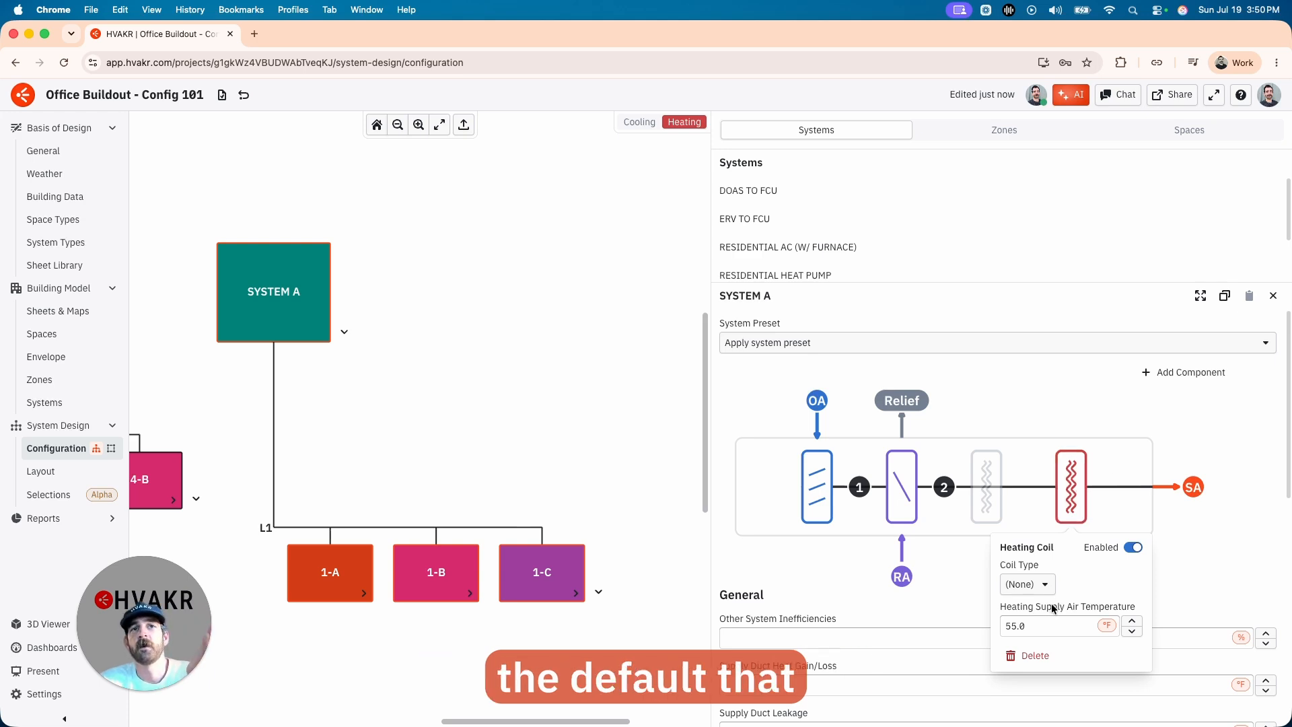
pyautogui.click(947, 398)
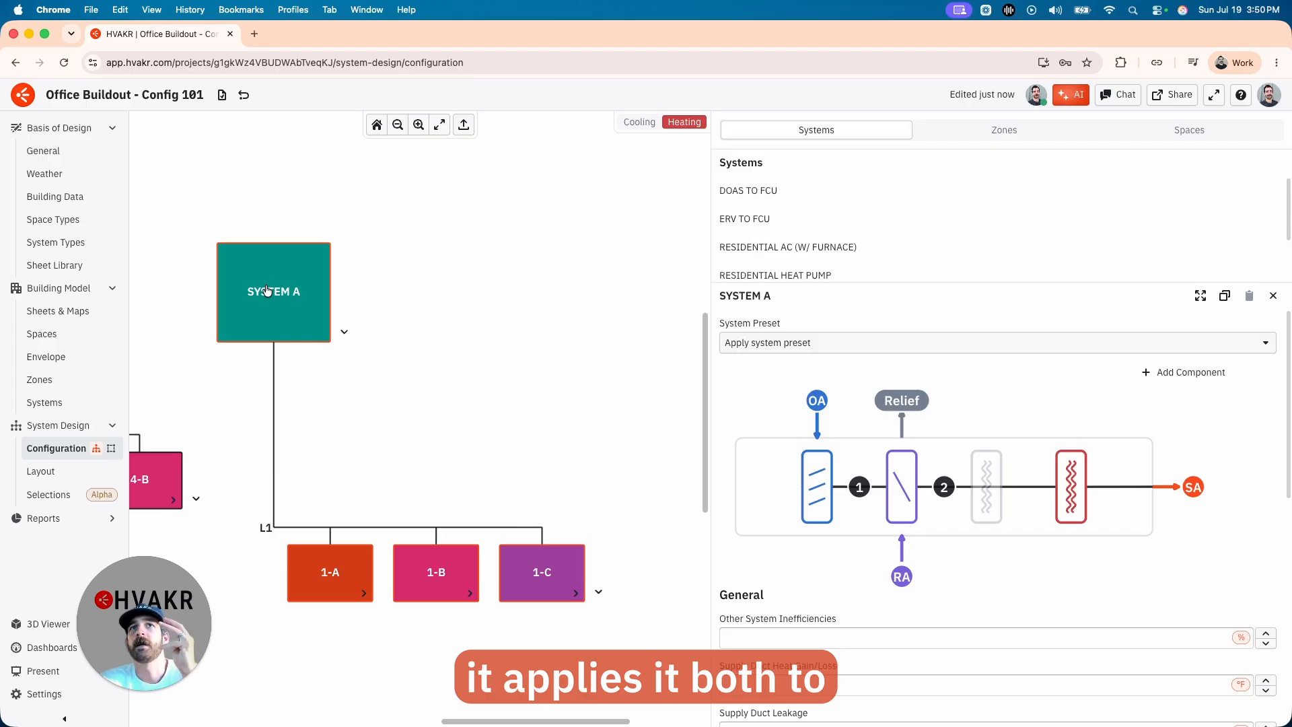
pyautogui.click(330, 572)
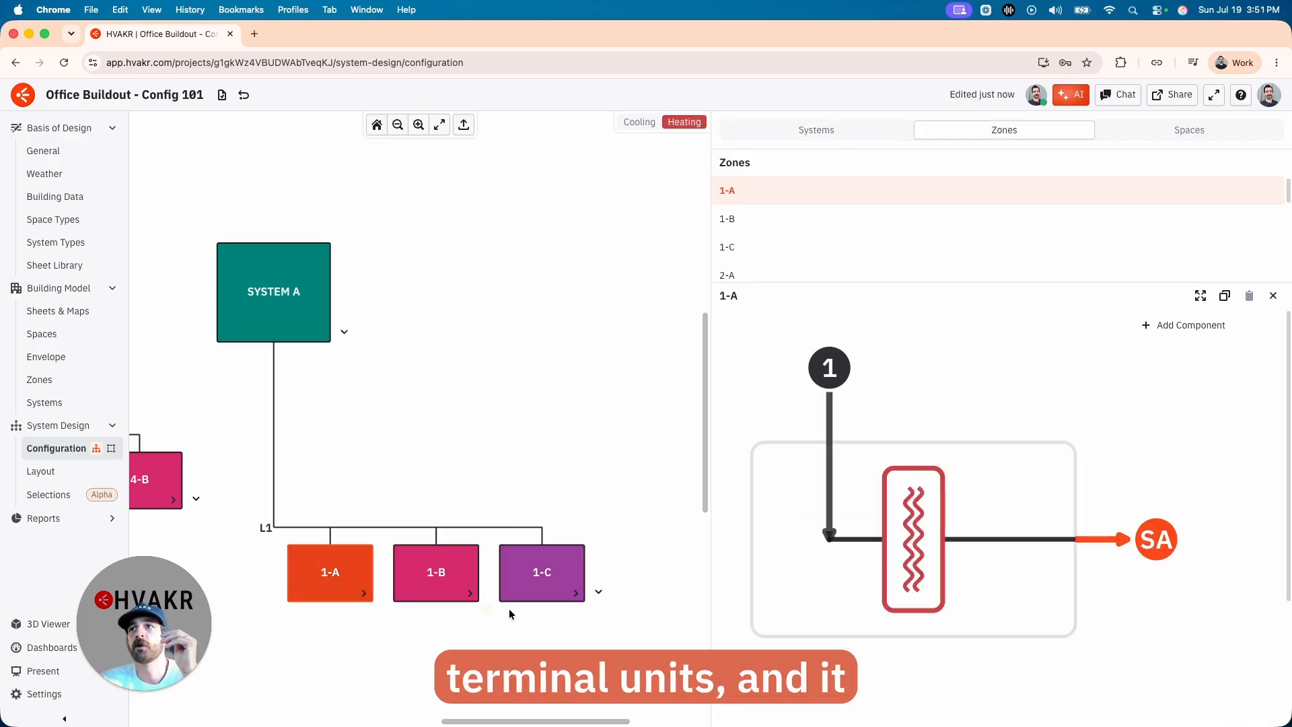
# Apply the DOAS TO FCU preset to SYSTEM A, with the diagram in cooling mode
pyautogui.click(276, 291)
pyautogui.click(631, 125)
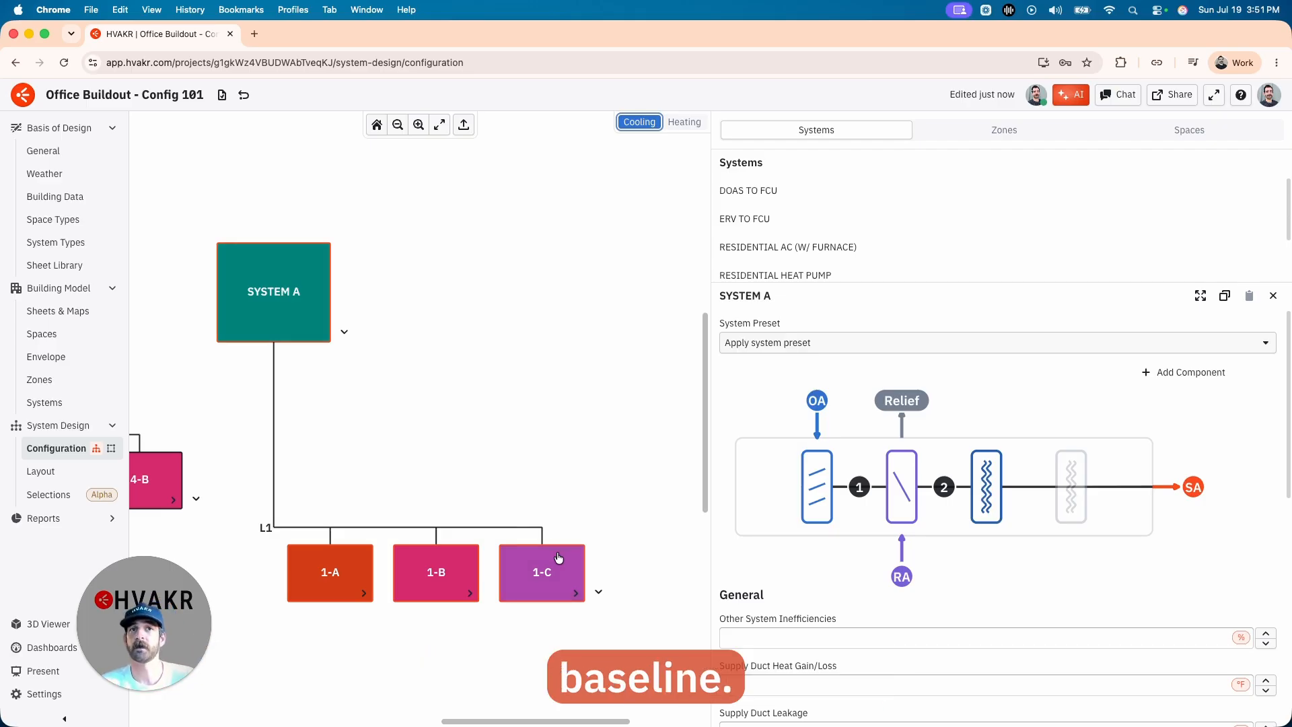
pyautogui.click(773, 342)
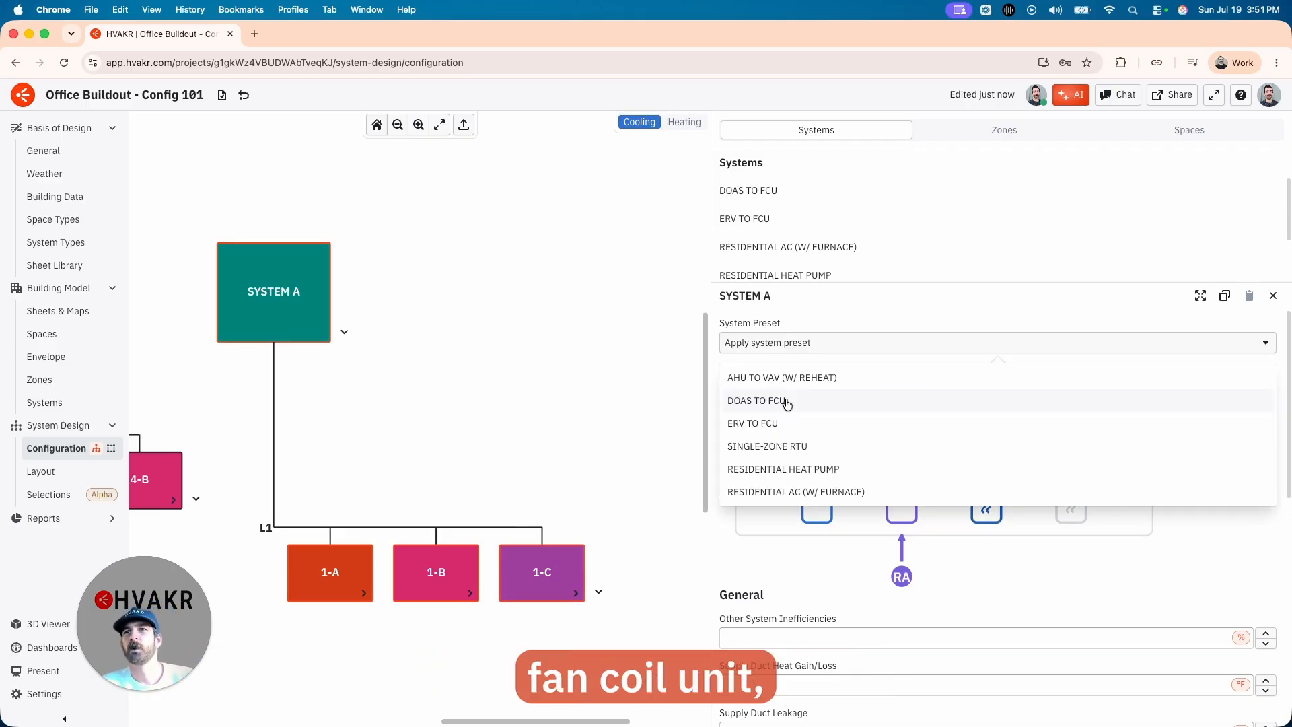
pyautogui.click(787, 402)
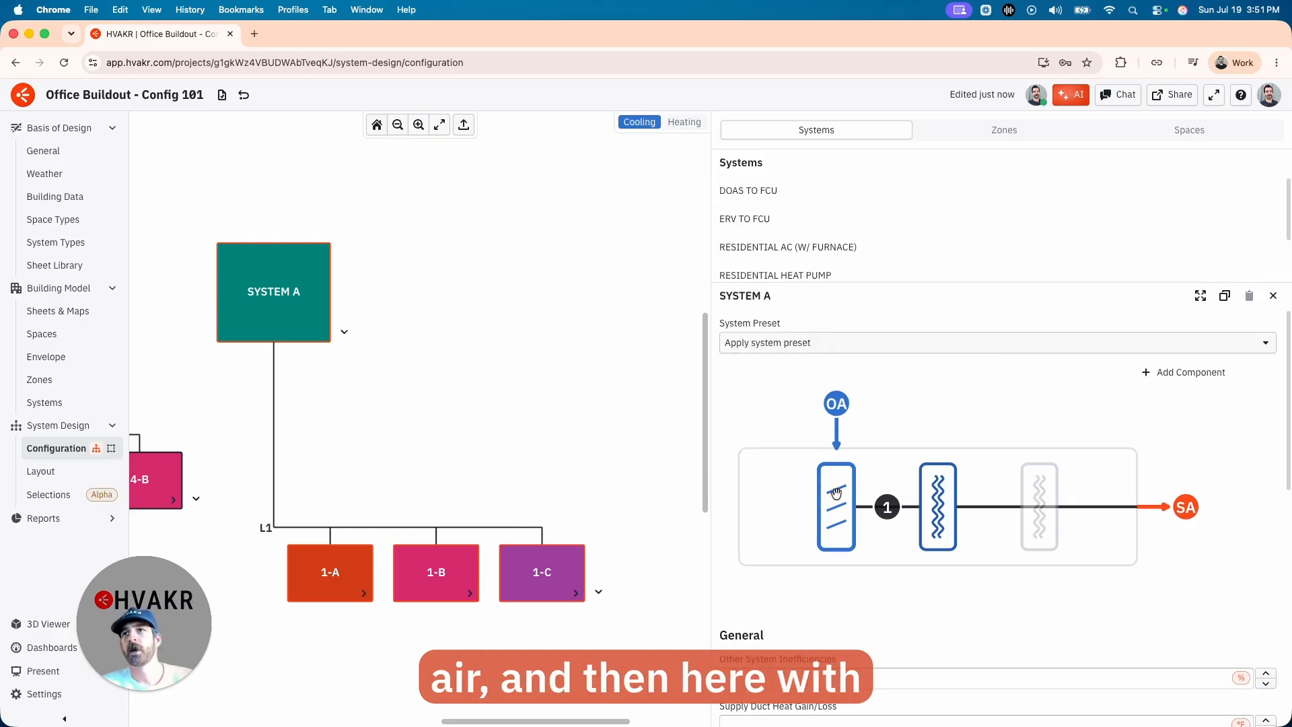
# Review SYSTEM A's cooling supply air temperature setting, zone 1-A's return air and fan coil components, and the available system presets
pyautogui.moveTo(921, 496)
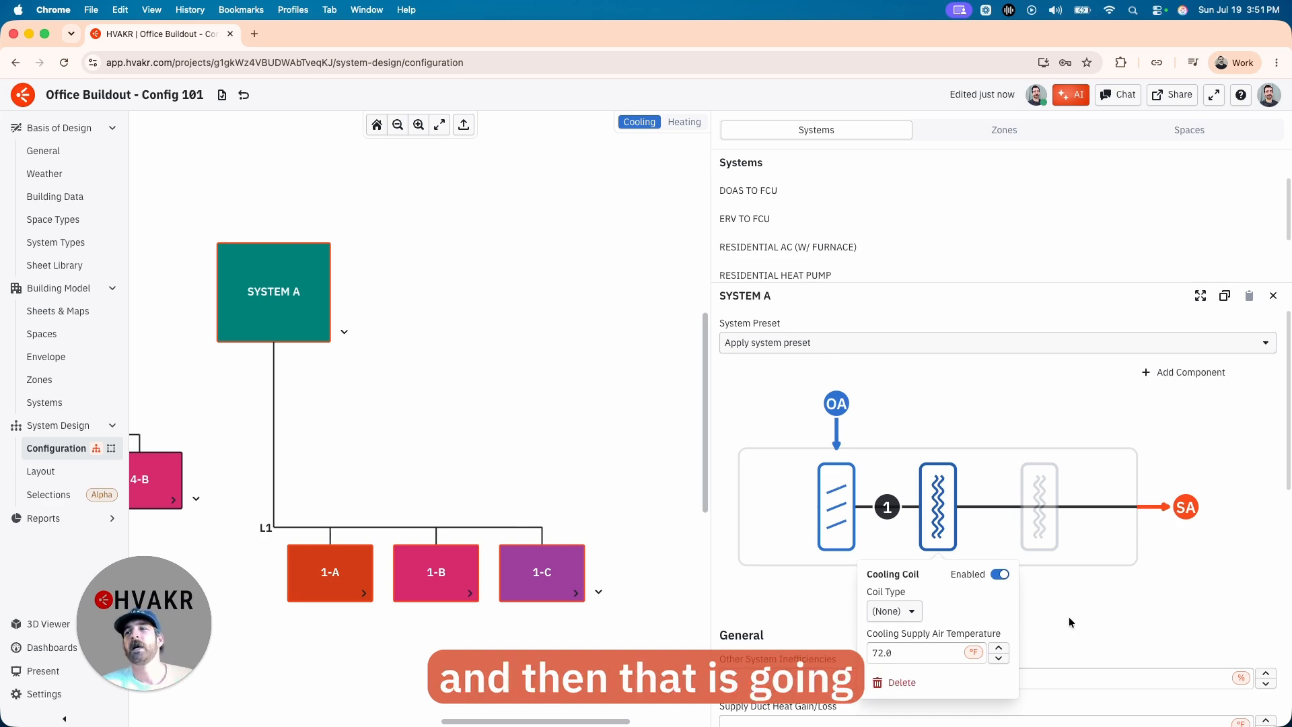
pyautogui.click(352, 576)
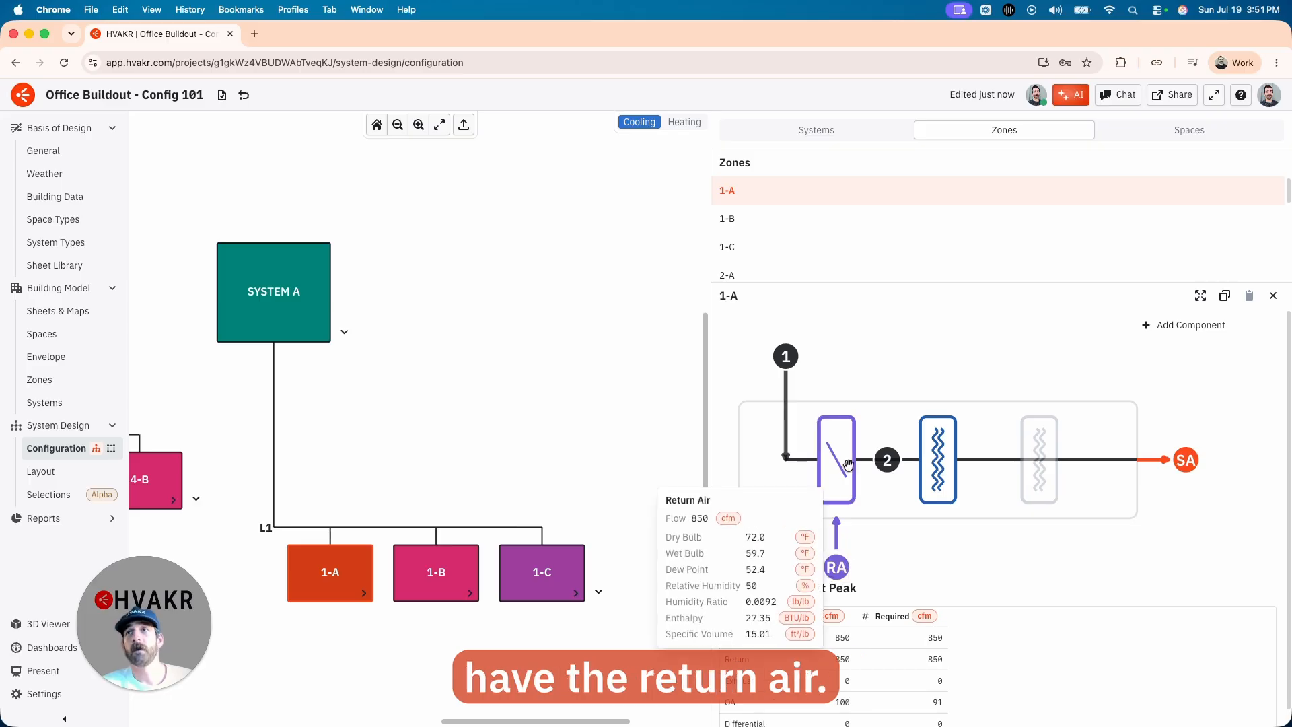
pyautogui.click(278, 289)
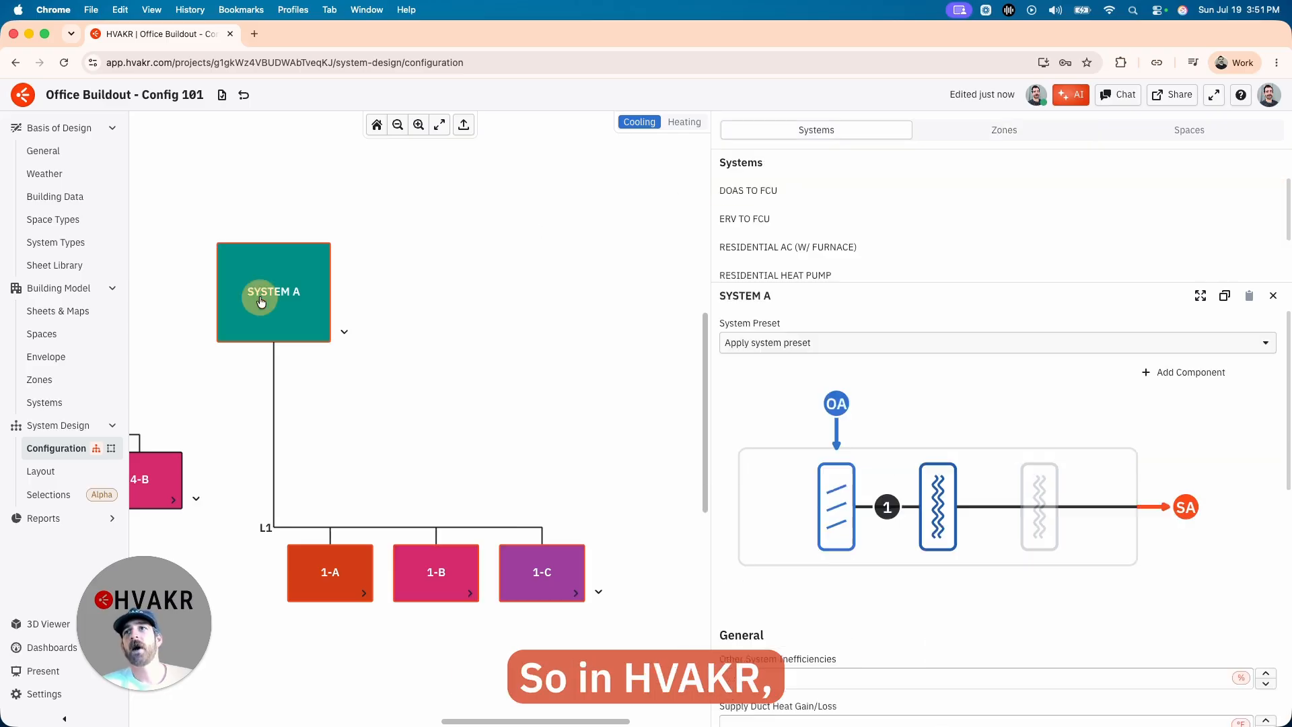
pyautogui.click(773, 342)
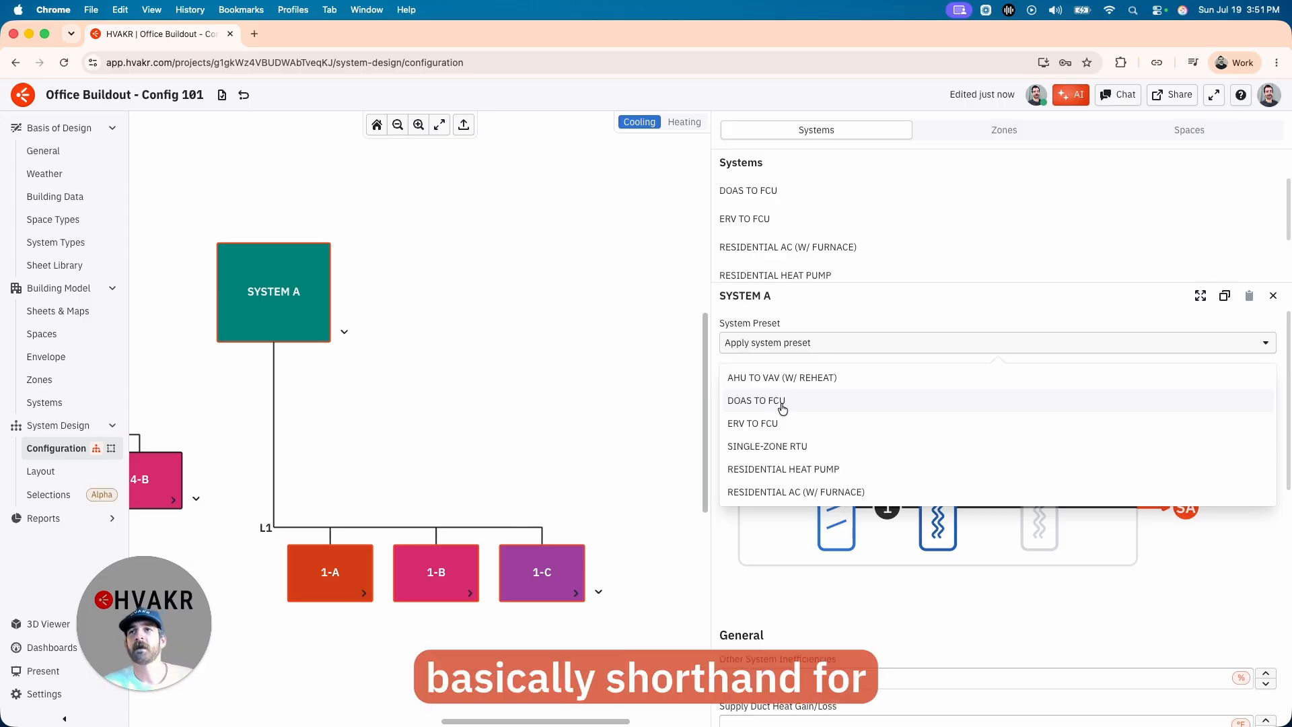
pyautogui.click(332, 572)
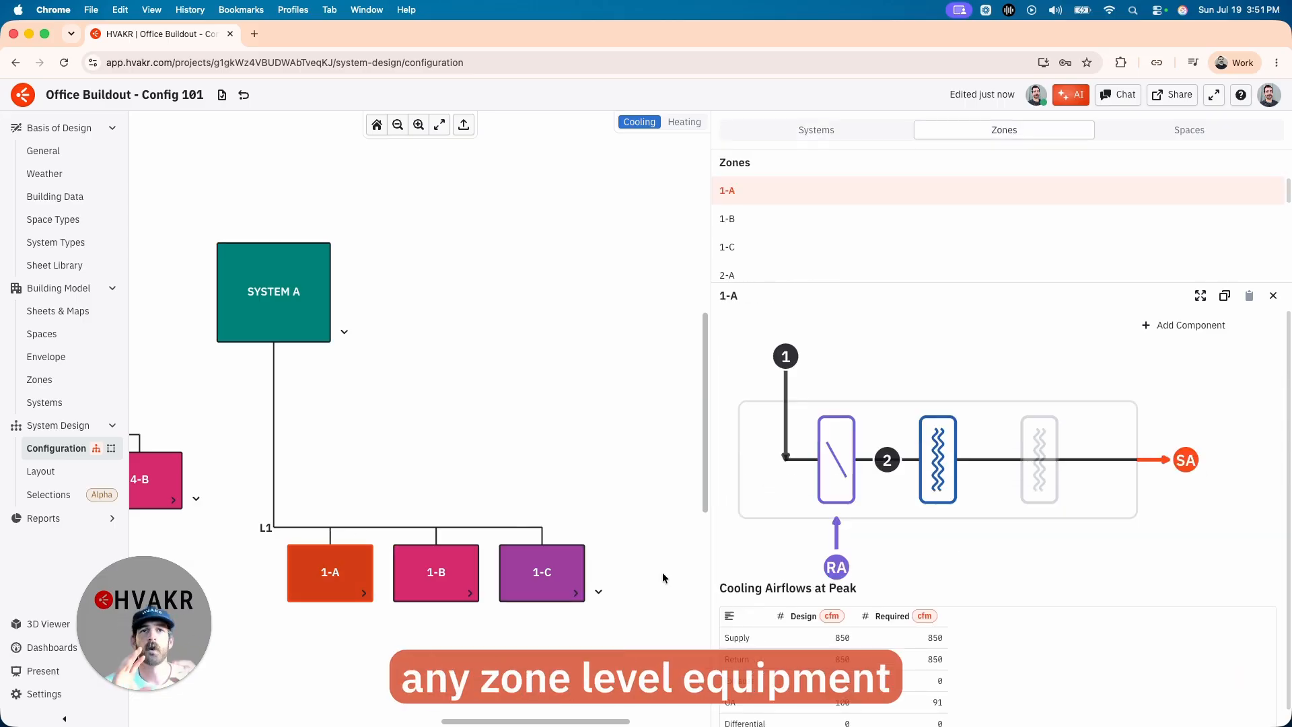
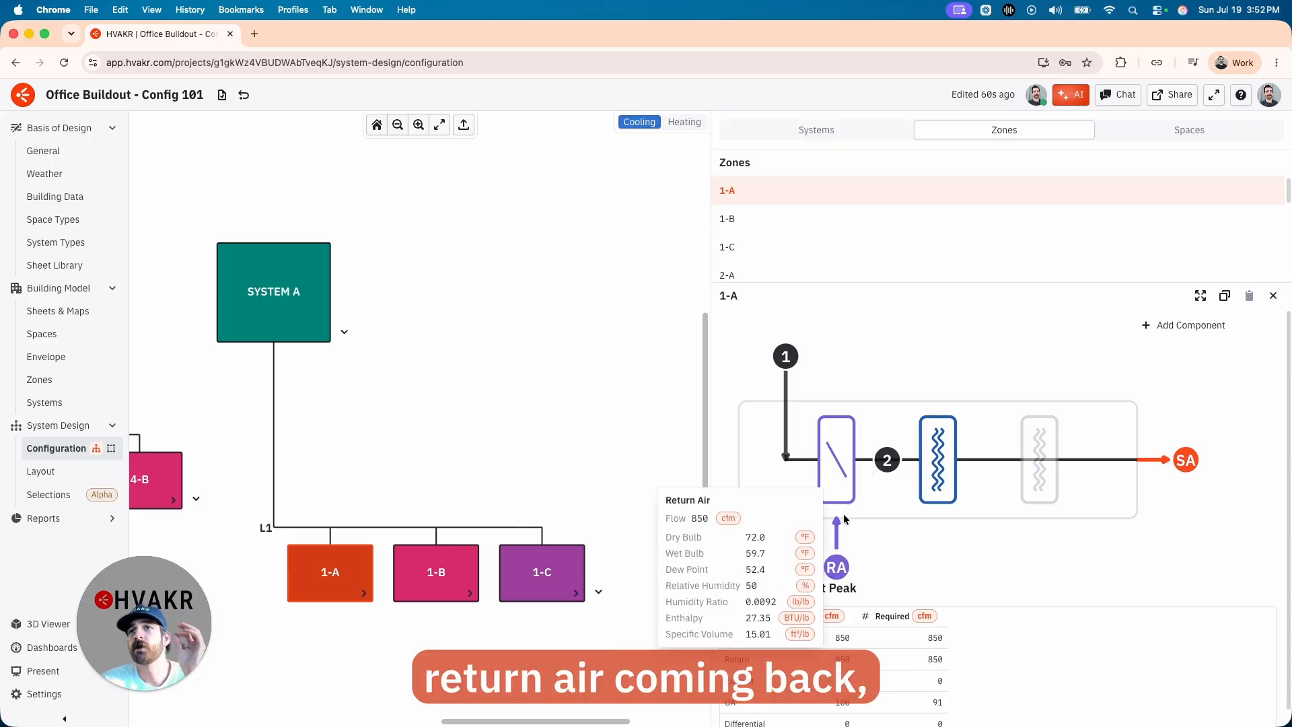
# Check the supply air temperature settings of zone 1-A's cooling coil in cooling mode and its heating coil in heating mode
pyautogui.click(949, 469)
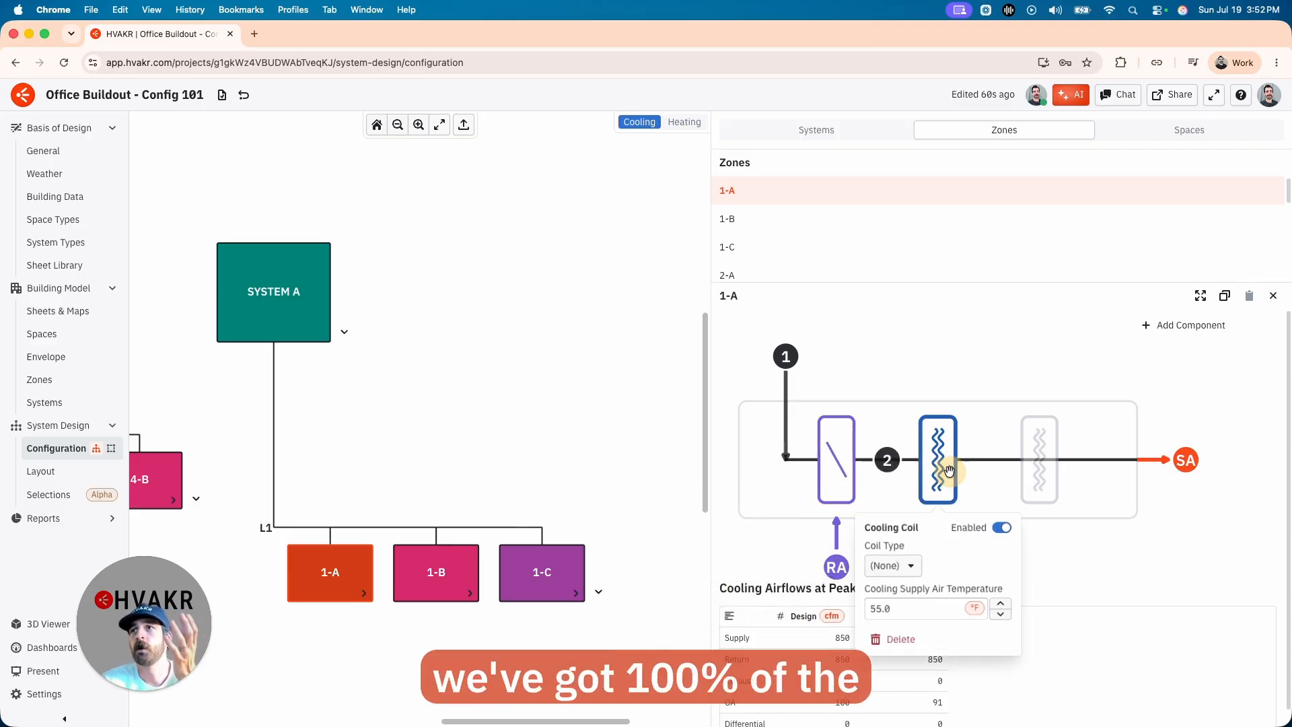
pyautogui.click(923, 603)
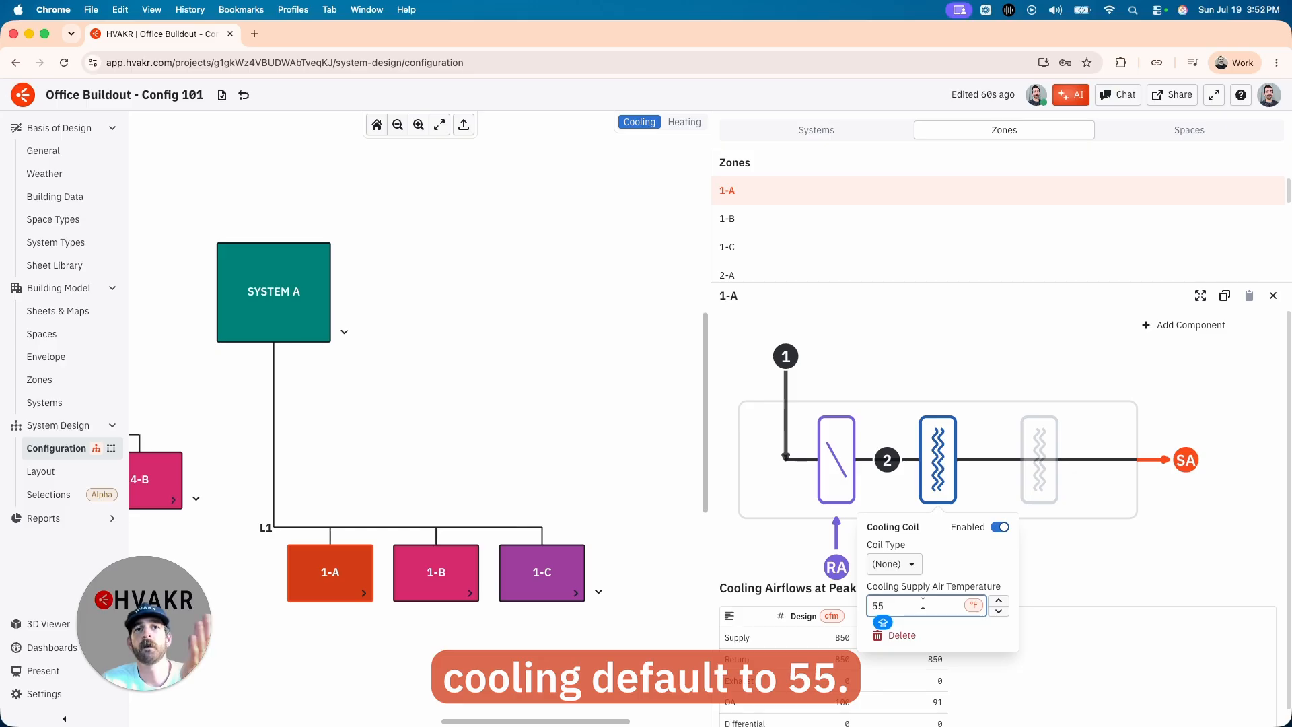
pyautogui.click(1075, 571)
pyautogui.click(684, 122)
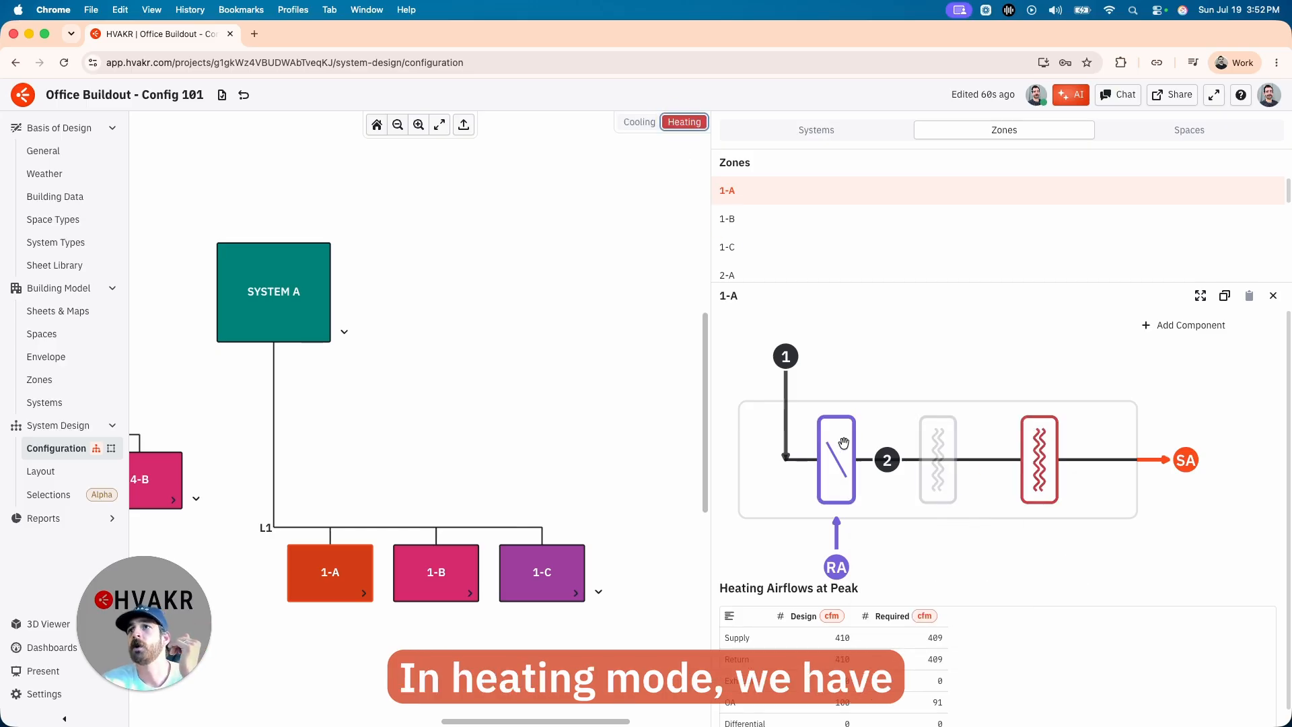
pyautogui.click(1038, 451)
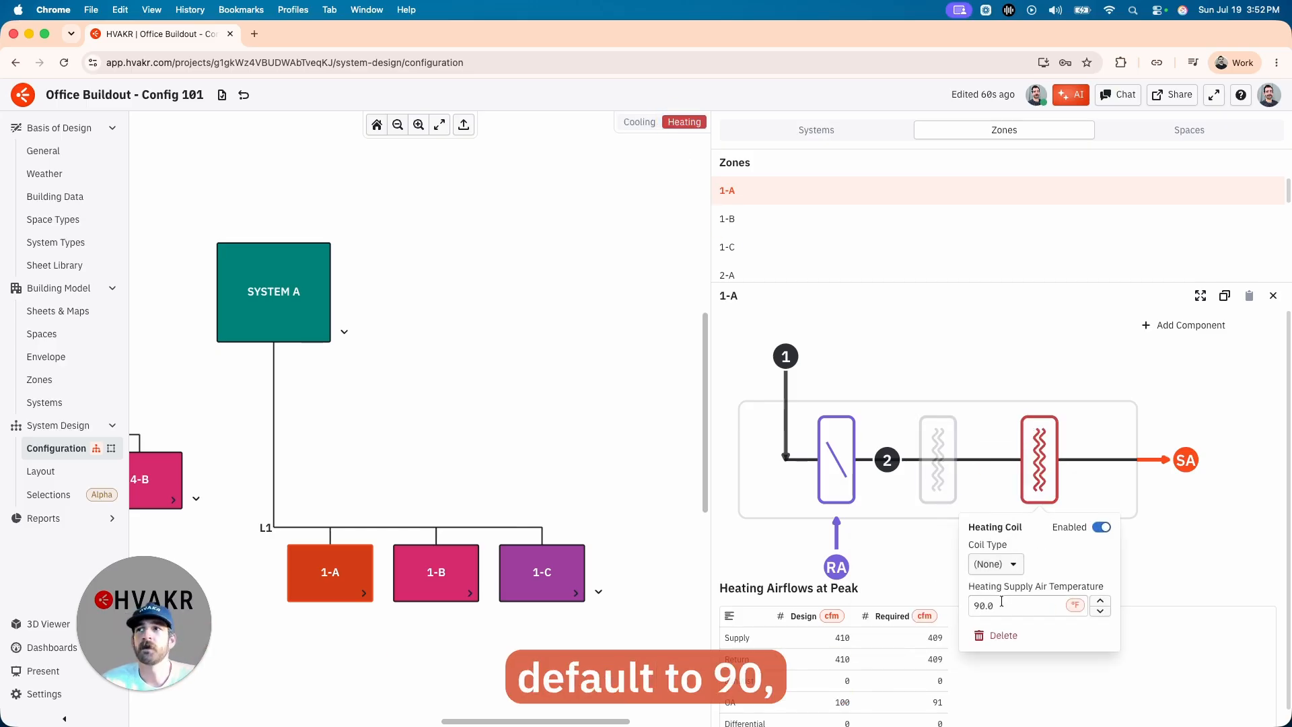
# Check SYSTEM A's heating coil load and zone 1-A's supply inlet settings
pyautogui.click(311, 321)
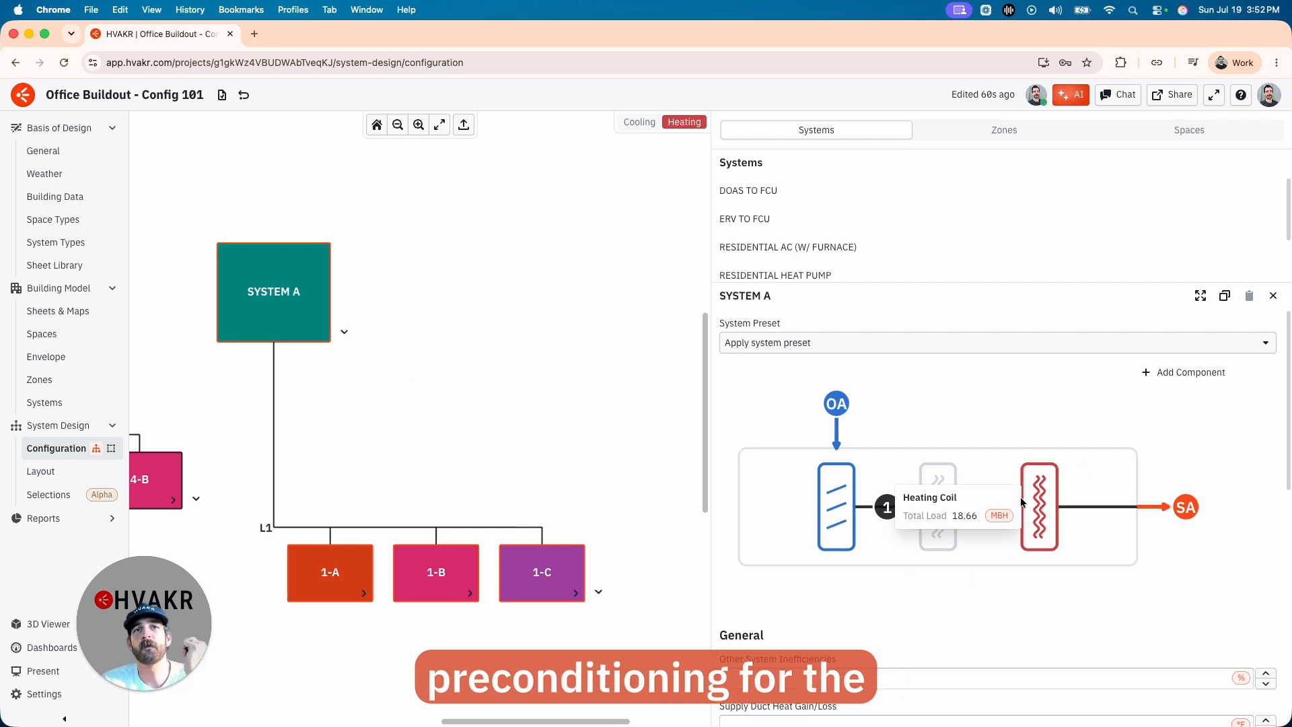
pyautogui.click(329, 572)
pyautogui.moveTo(785, 362)
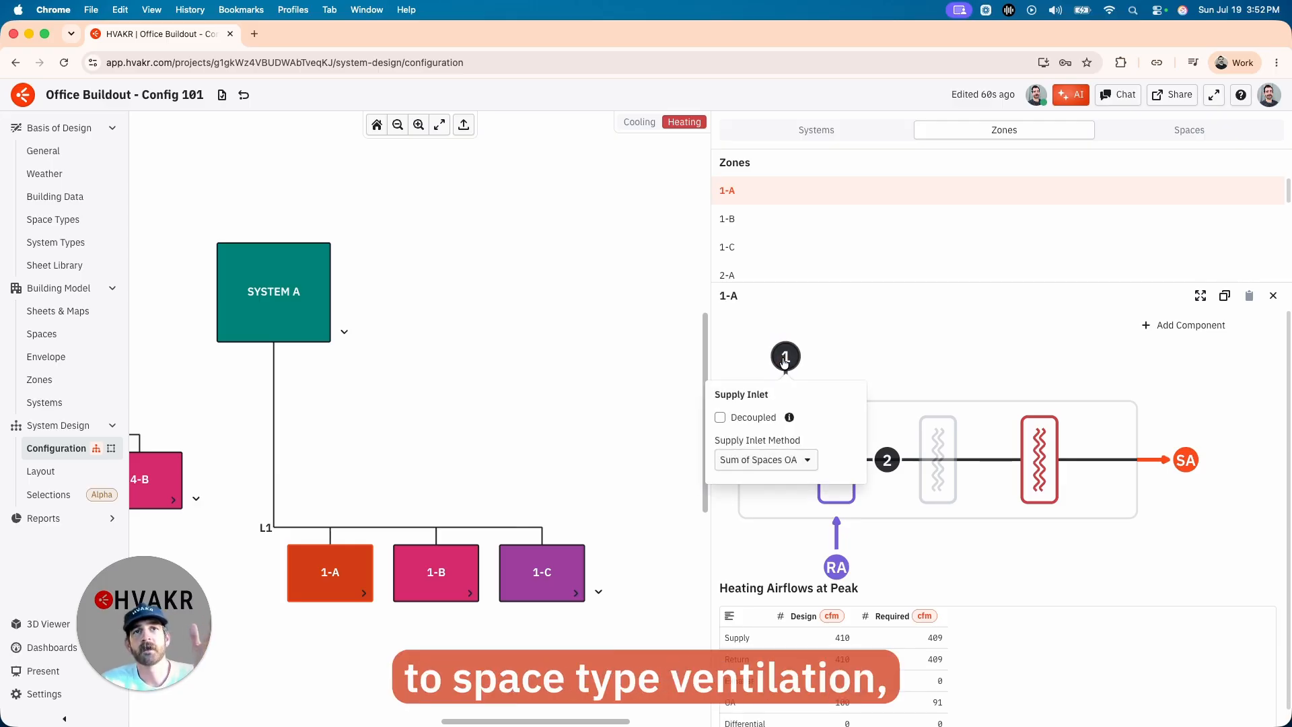
# Set zone 1-A's supply inlet to Decoupled
pyautogui.click(401, 462)
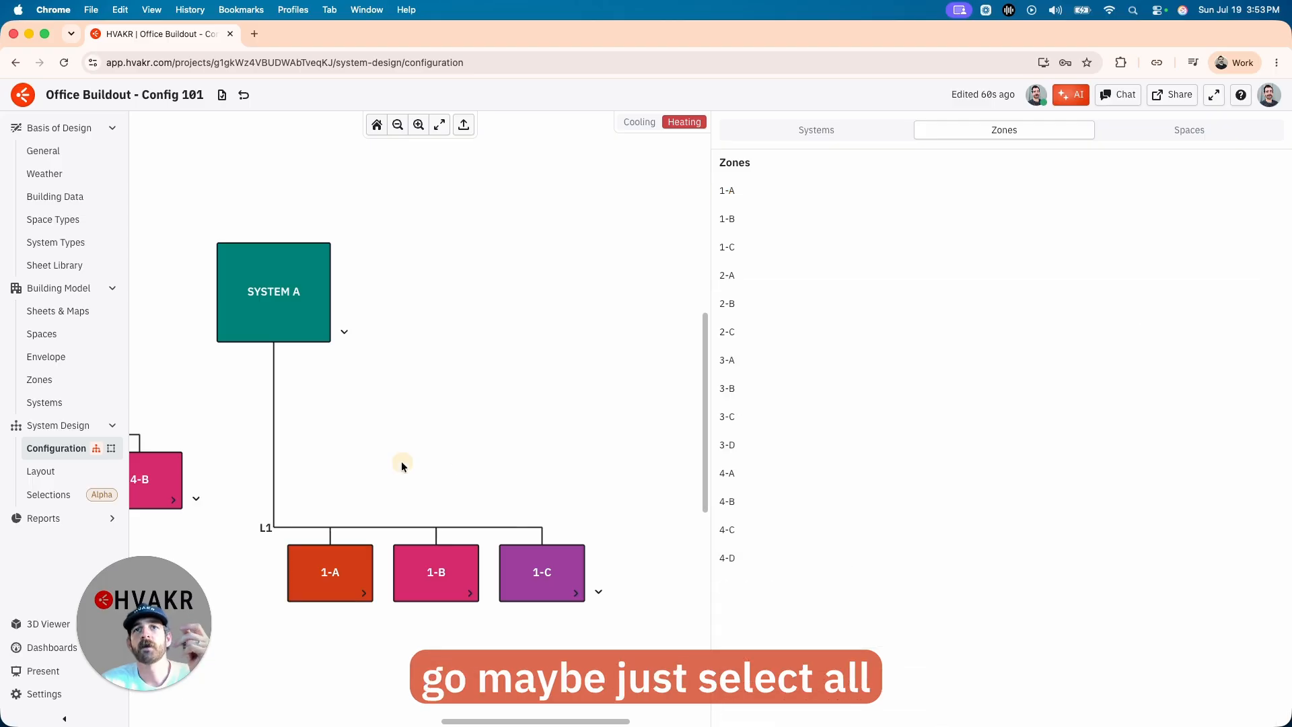
pyautogui.moveTo(229, 515); pyautogui.dragTo(673, 663)
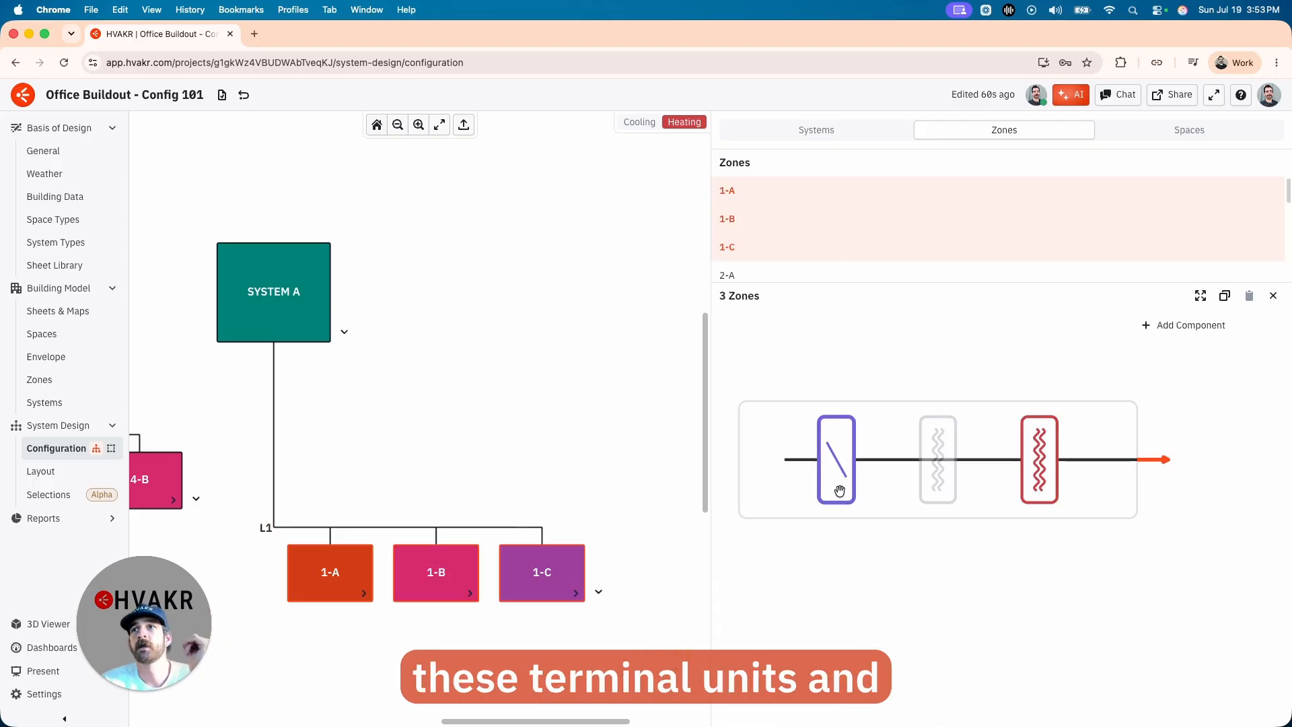
pyautogui.click(284, 576)
pyautogui.click(782, 357)
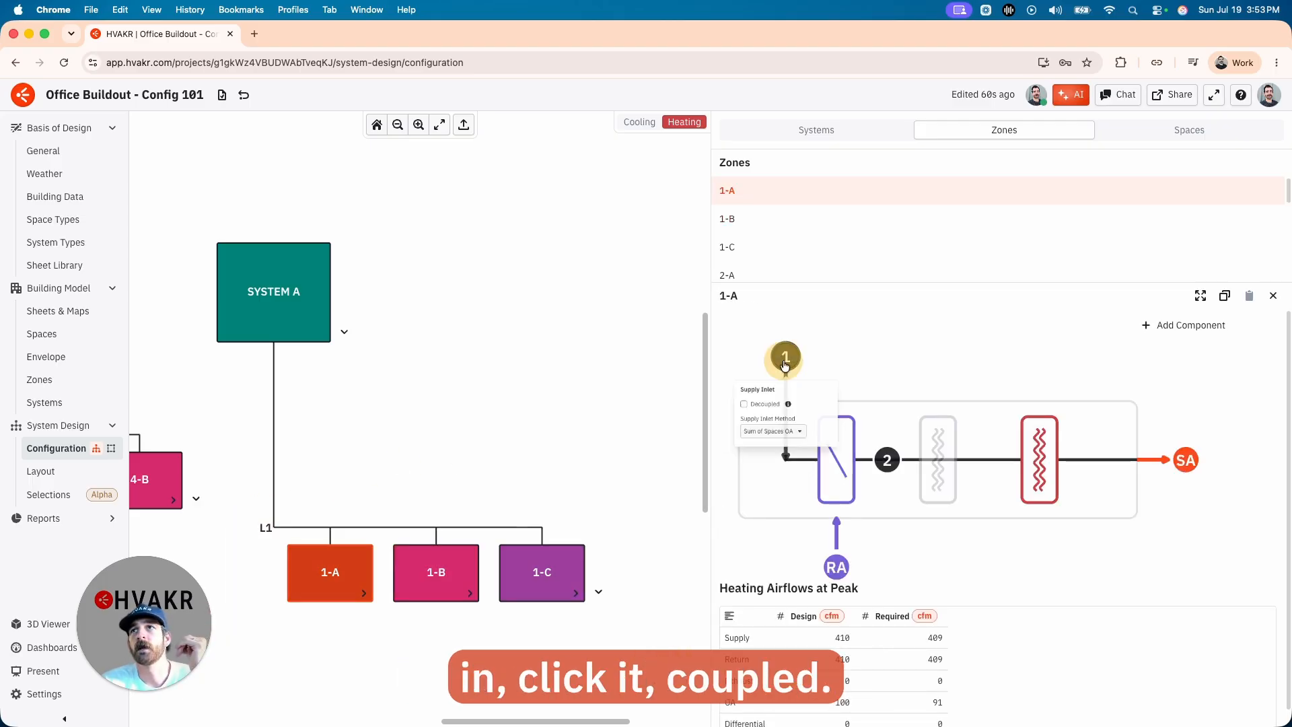
pyautogui.click(724, 421)
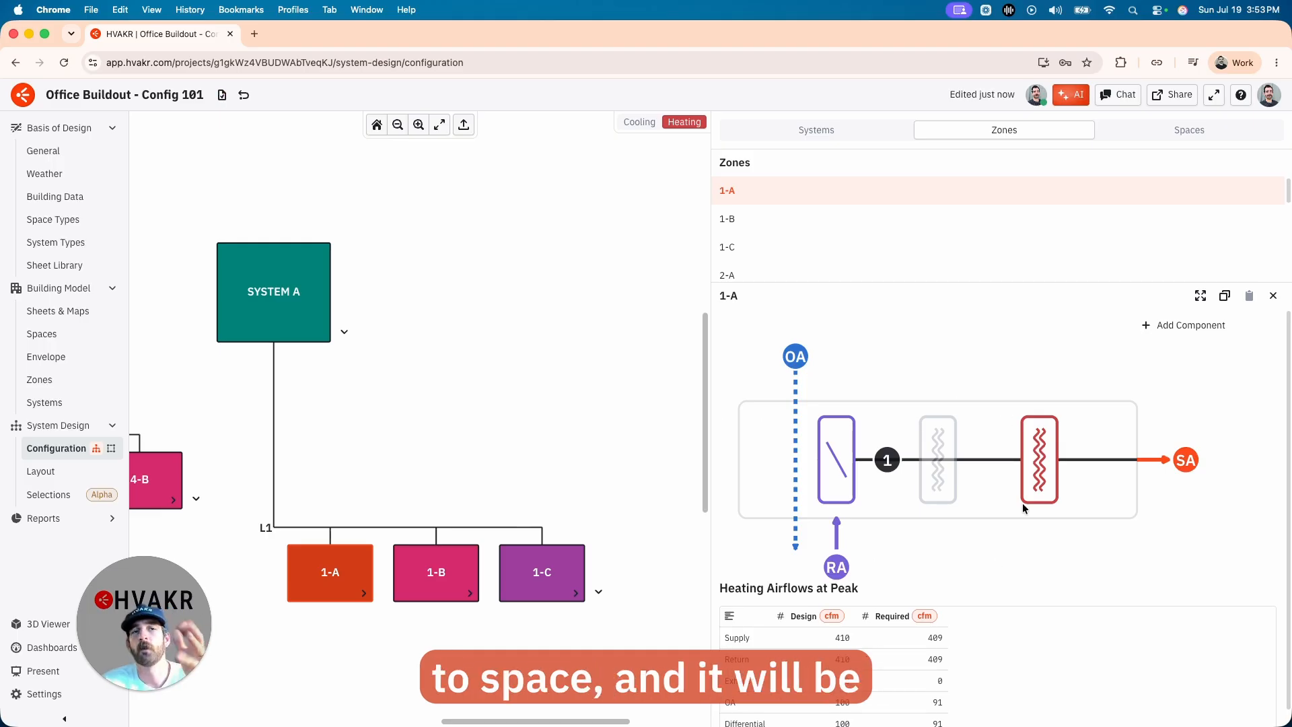
# Apply the ERV TO FCU preset to SYSTEM A and check its ERV wheel effectiveness setting
pyautogui.click(790, 361)
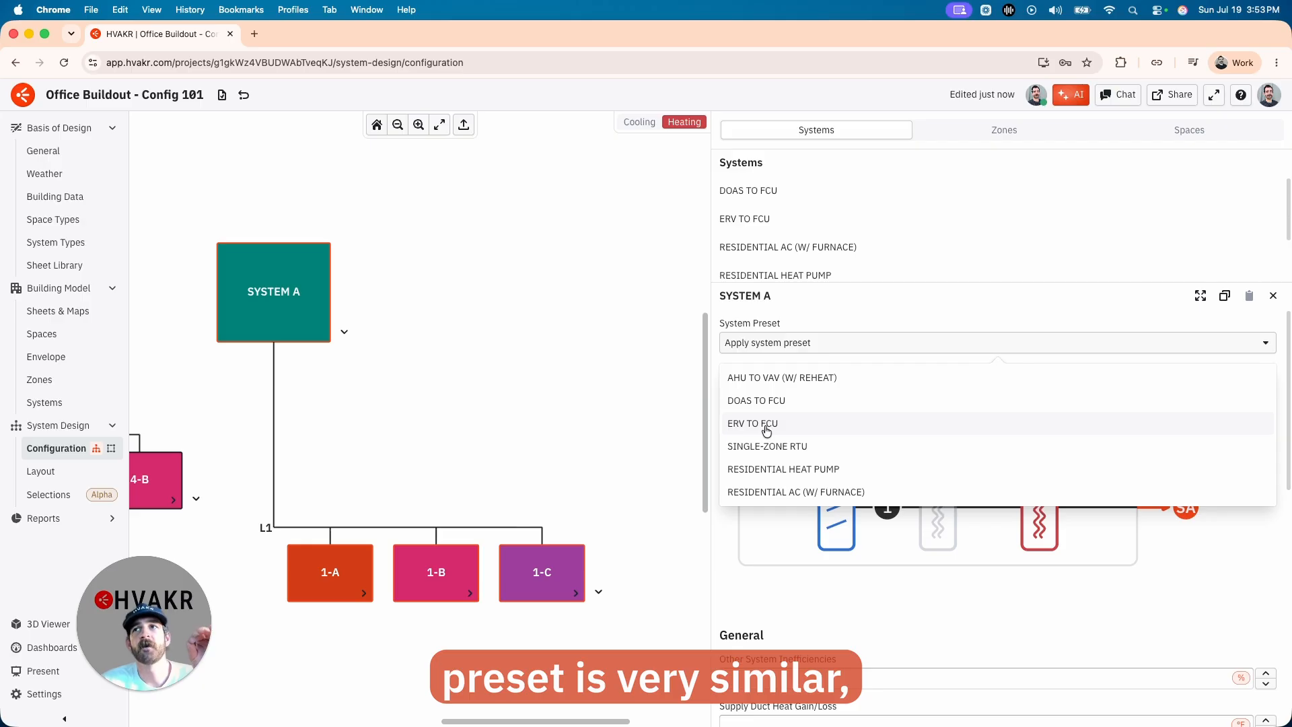
pyautogui.click(767, 425)
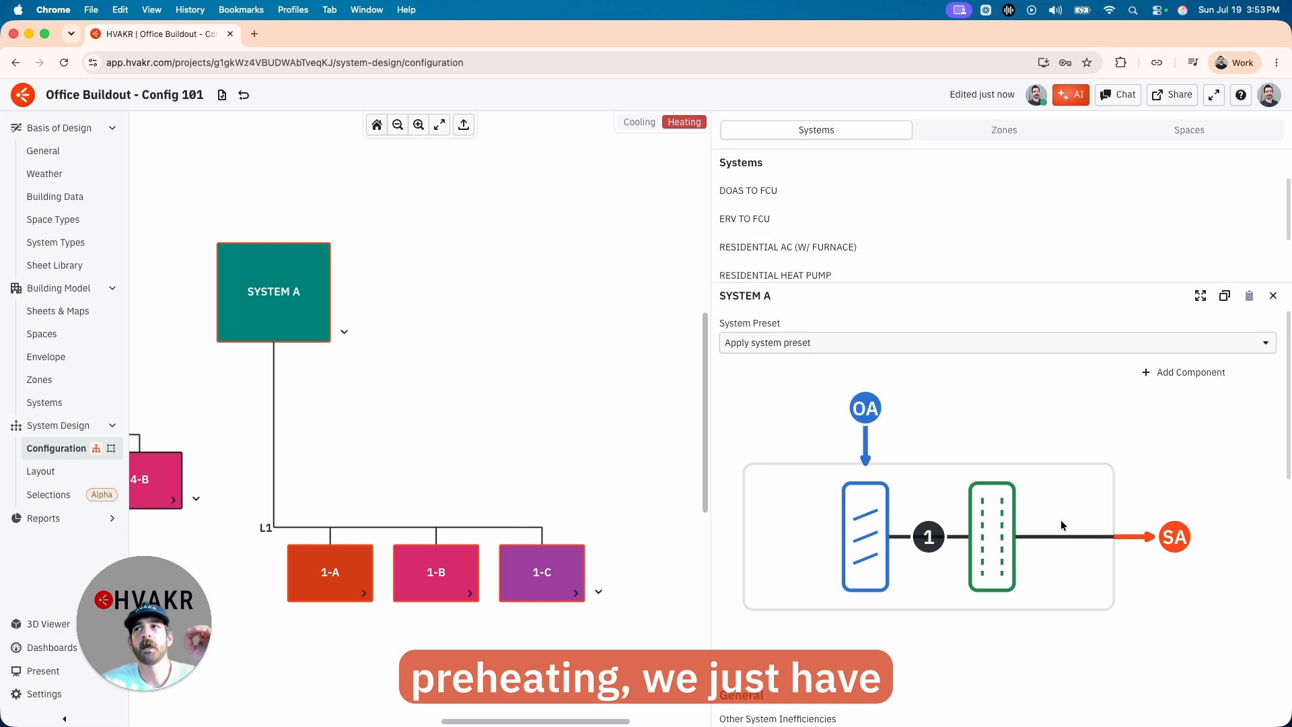
pyautogui.click(987, 533)
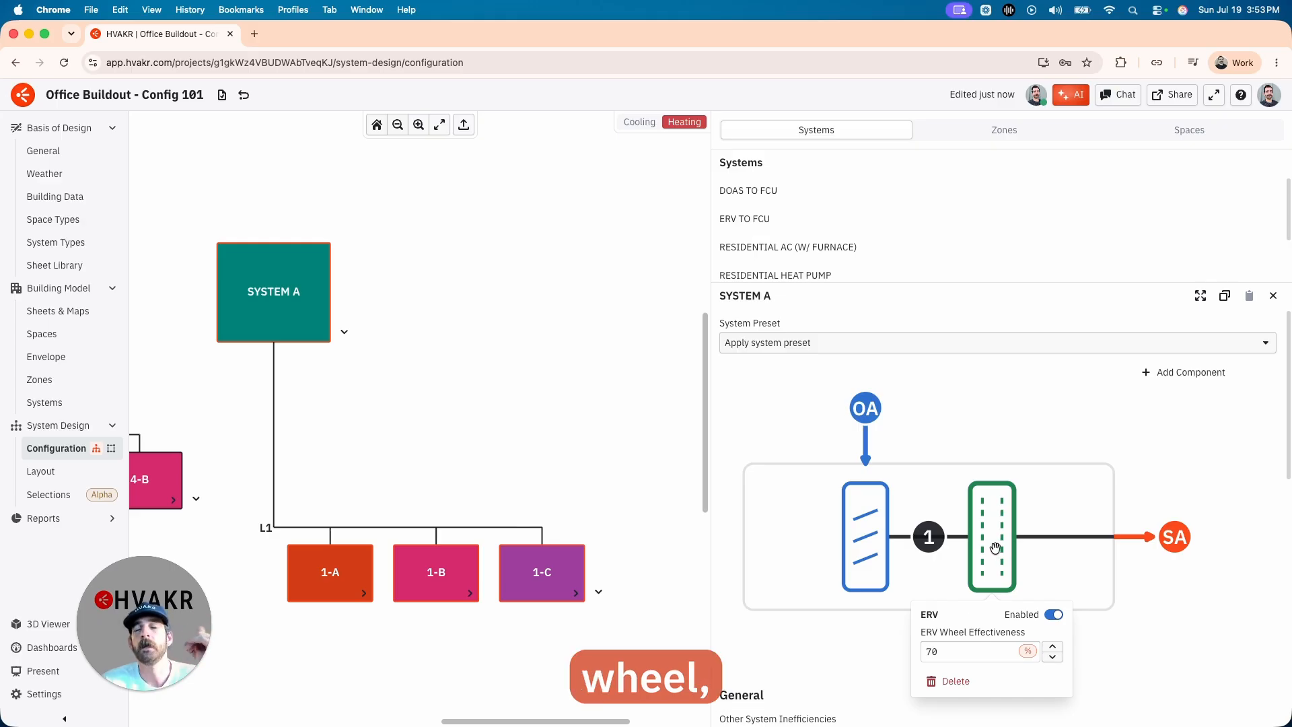
# Review zone 1-A's airflow diagram under the ERV TO FCU preset in heating and cooling modes
pyautogui.click(333, 566)
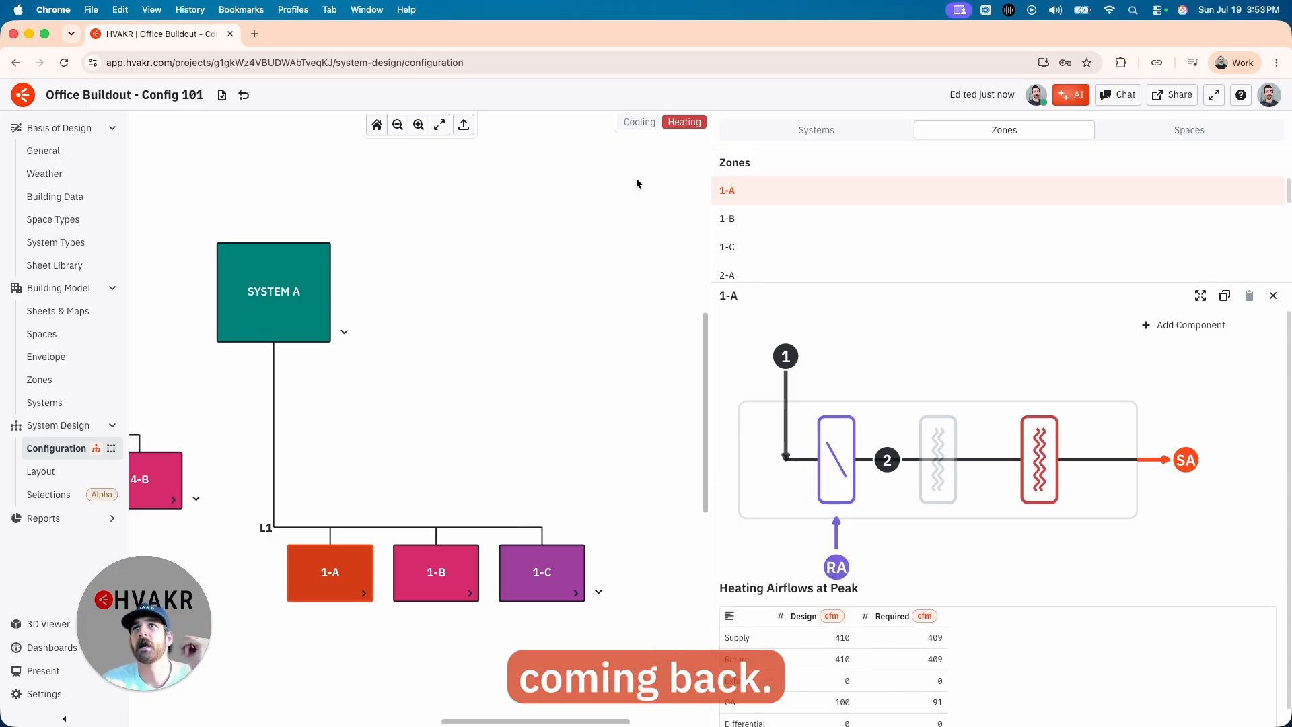
pyautogui.click(639, 121)
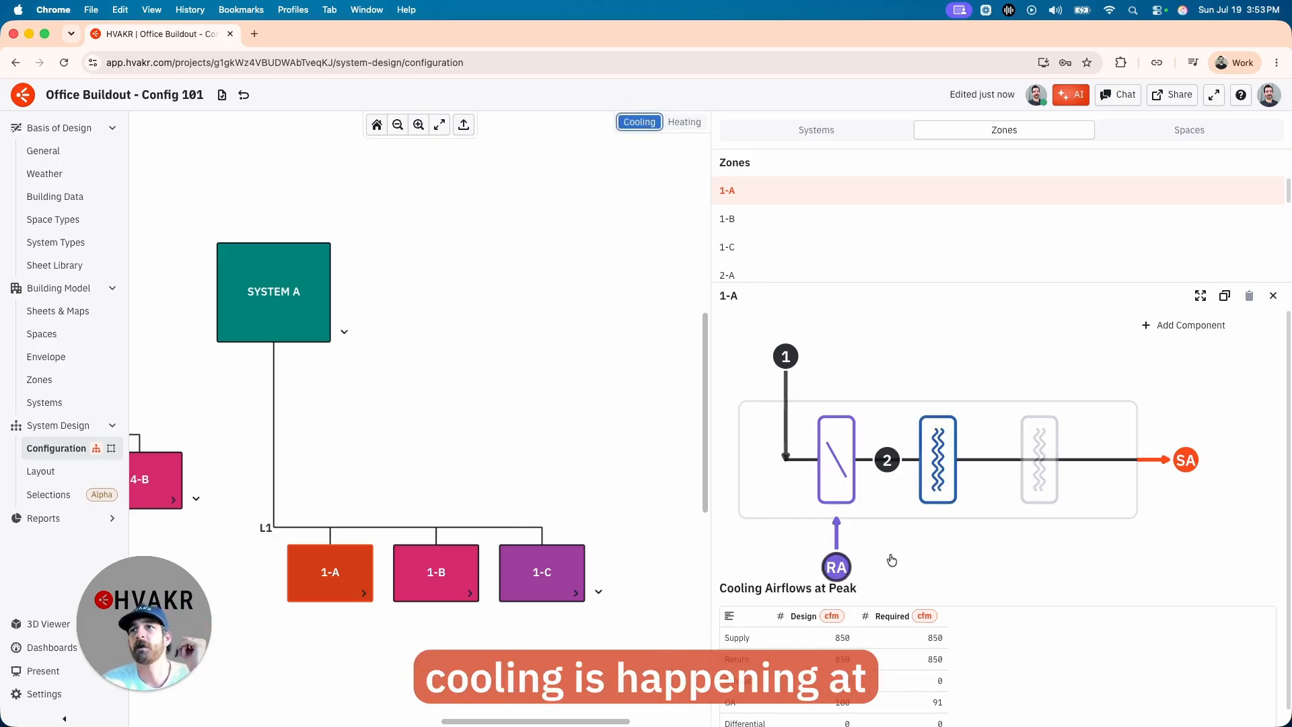
pyautogui.moveTo(892, 475)
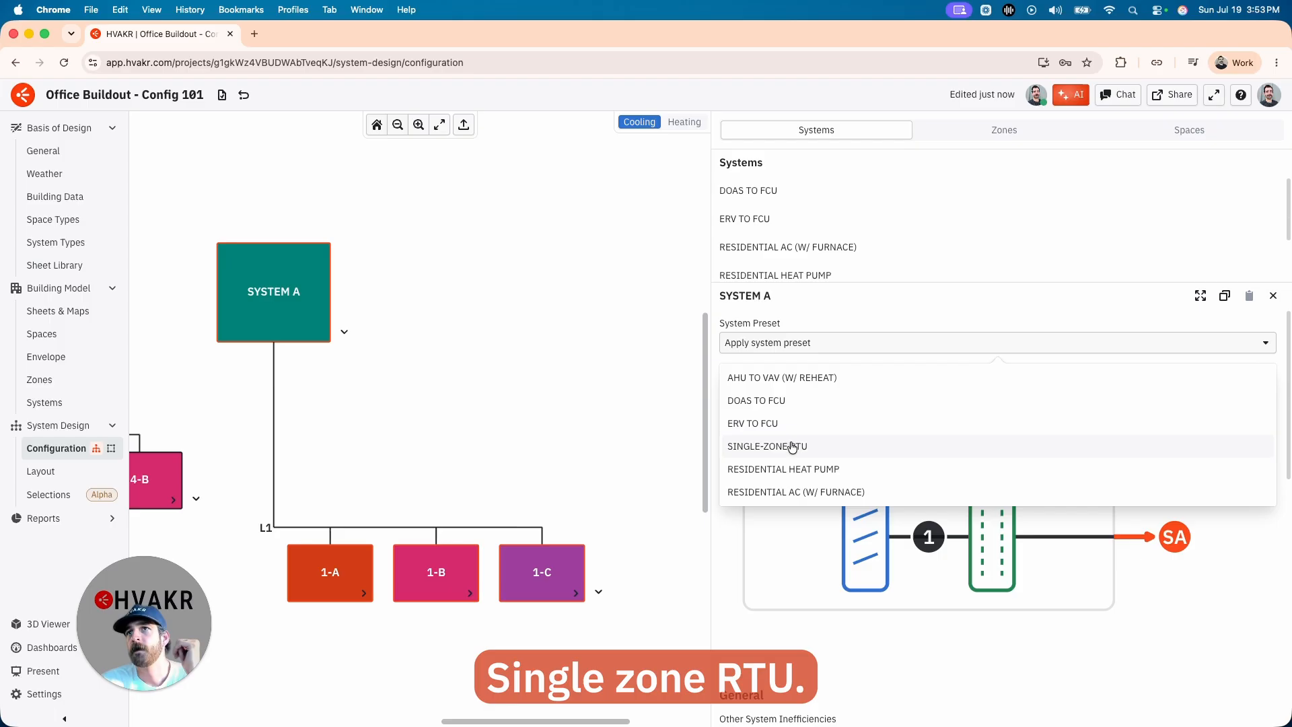
# Apply the SINGLE-ZONE RTU preset to SYSTEM A and check its cooling coil in cooling mode and its heating coil in heating mode
pyautogui.click(794, 448)
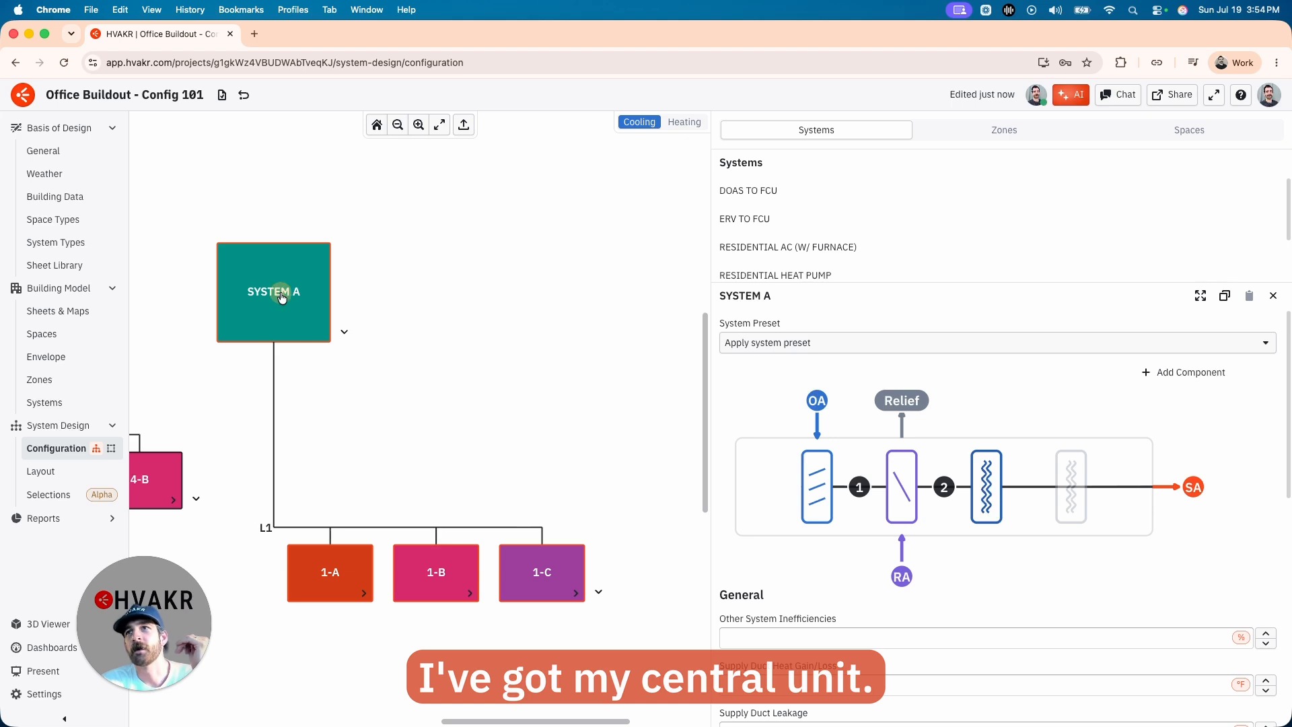
pyautogui.click(973, 494)
pyautogui.click(995, 408)
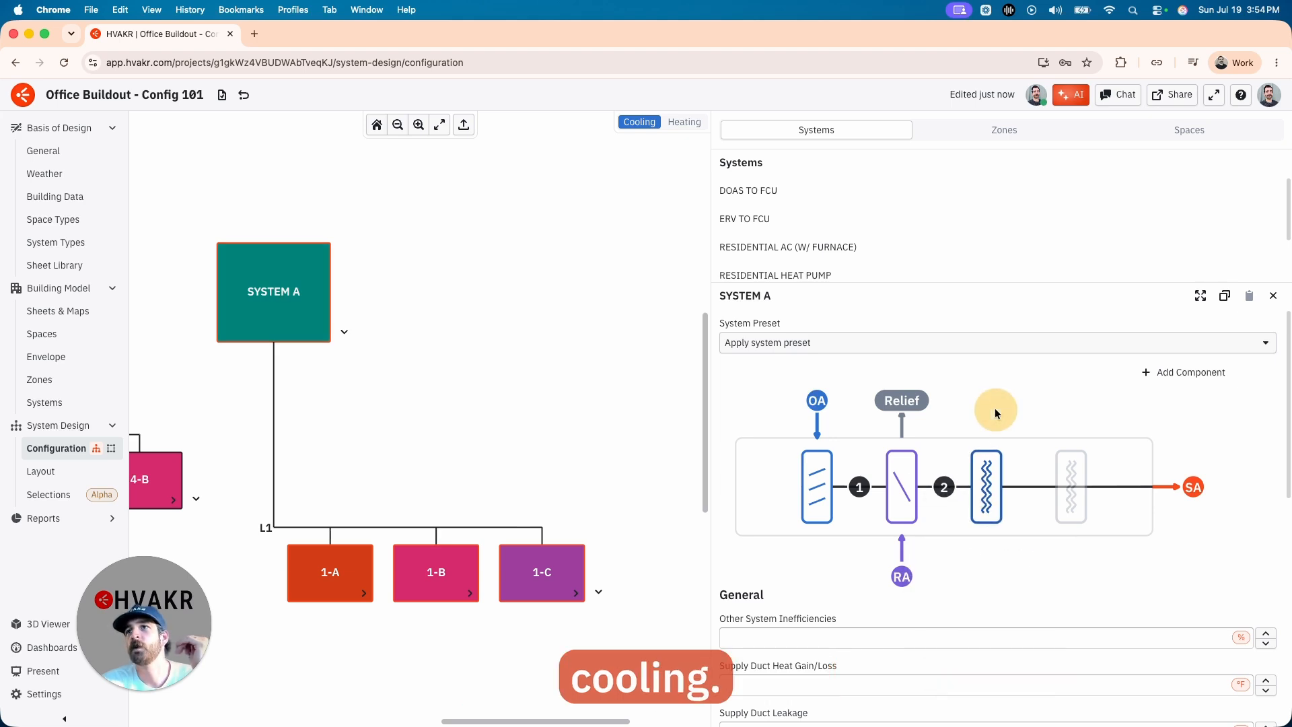
pyautogui.click(684, 122)
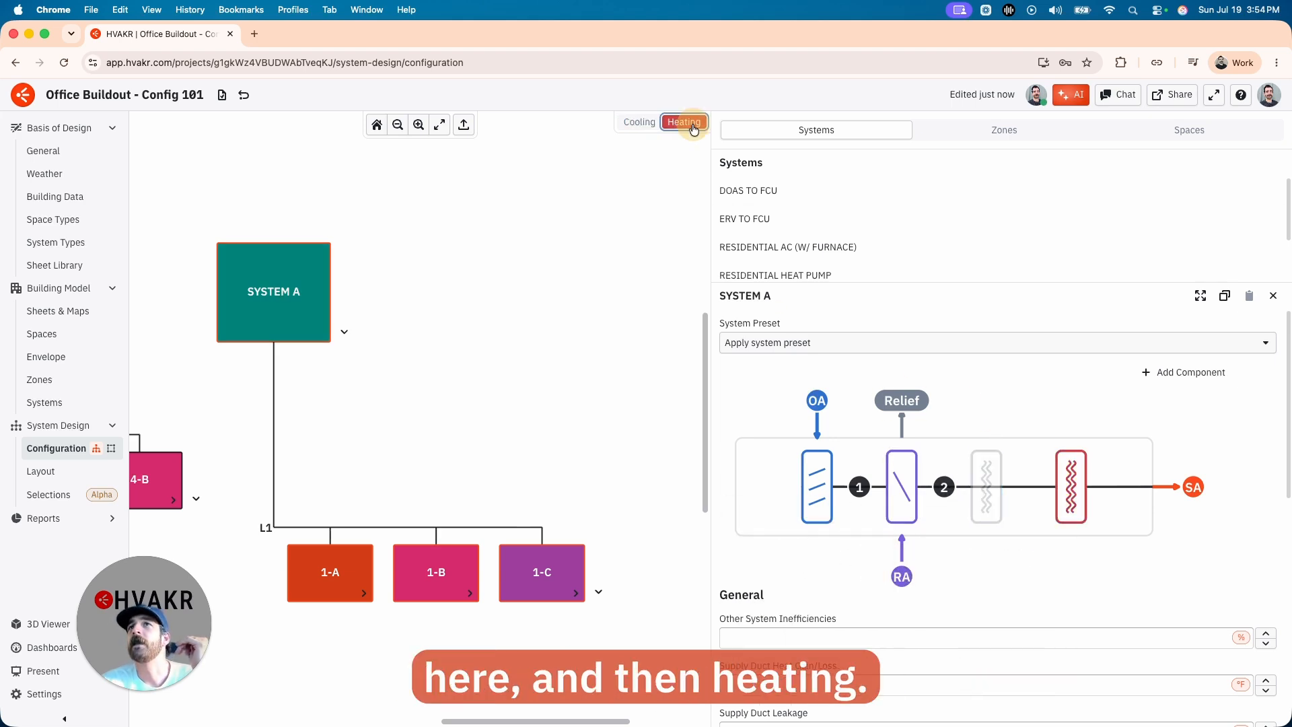
pyautogui.click(1070, 486)
pyautogui.click(1056, 406)
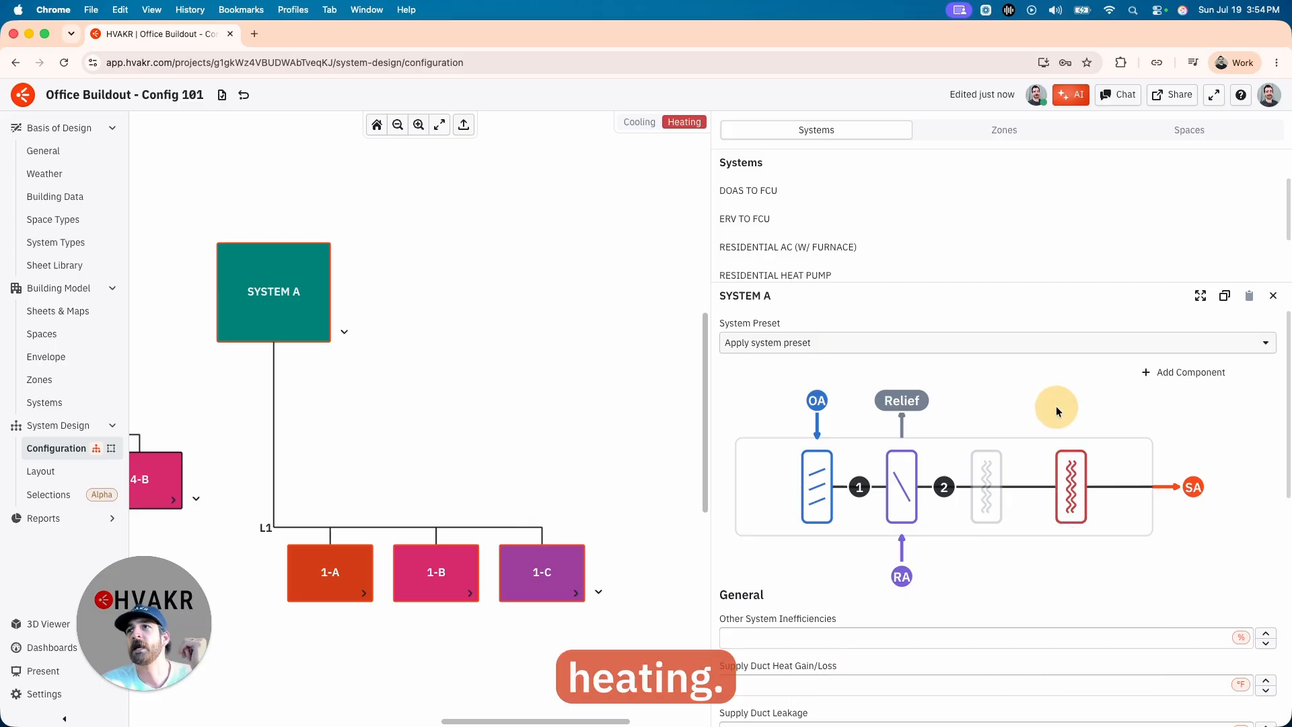
# Check the airflow diagrams of zones 1-A, 1-B and 1-C for components under the single-zone preset
pyautogui.click(309, 574)
pyautogui.click(452, 594)
pyautogui.click(542, 585)
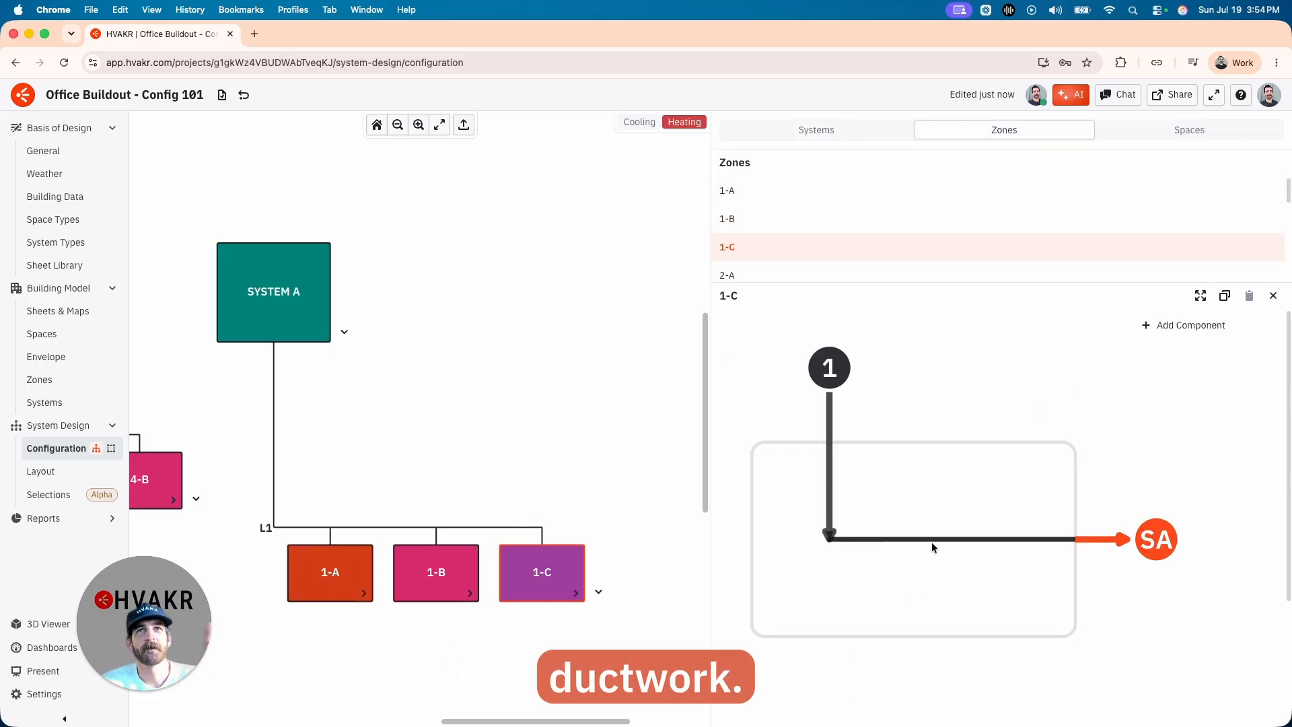
# Apply the RESIDENTIAL HEAT PUMP preset to SYSTEM A and check zone 1-A's components and return air in heating and cooling modes
pyautogui.click(258, 316)
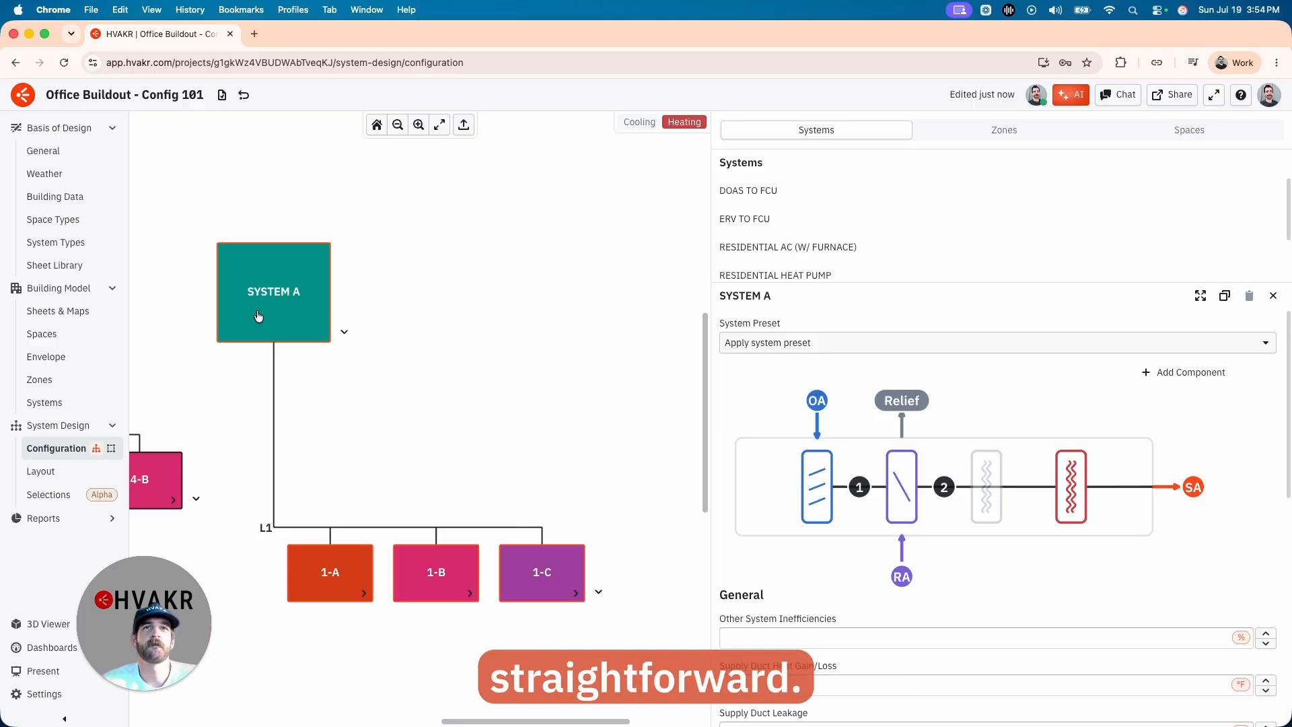
pyautogui.click(774, 342)
pyautogui.click(832, 474)
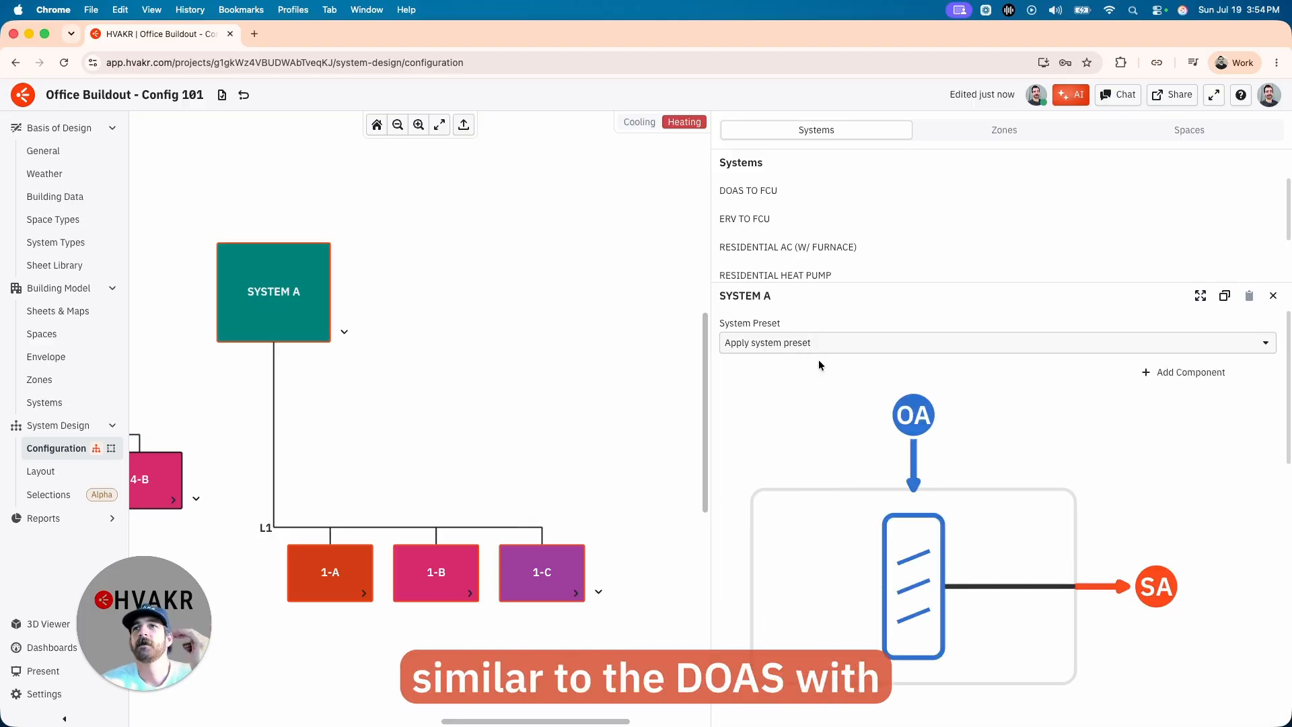
pyautogui.click(329, 560)
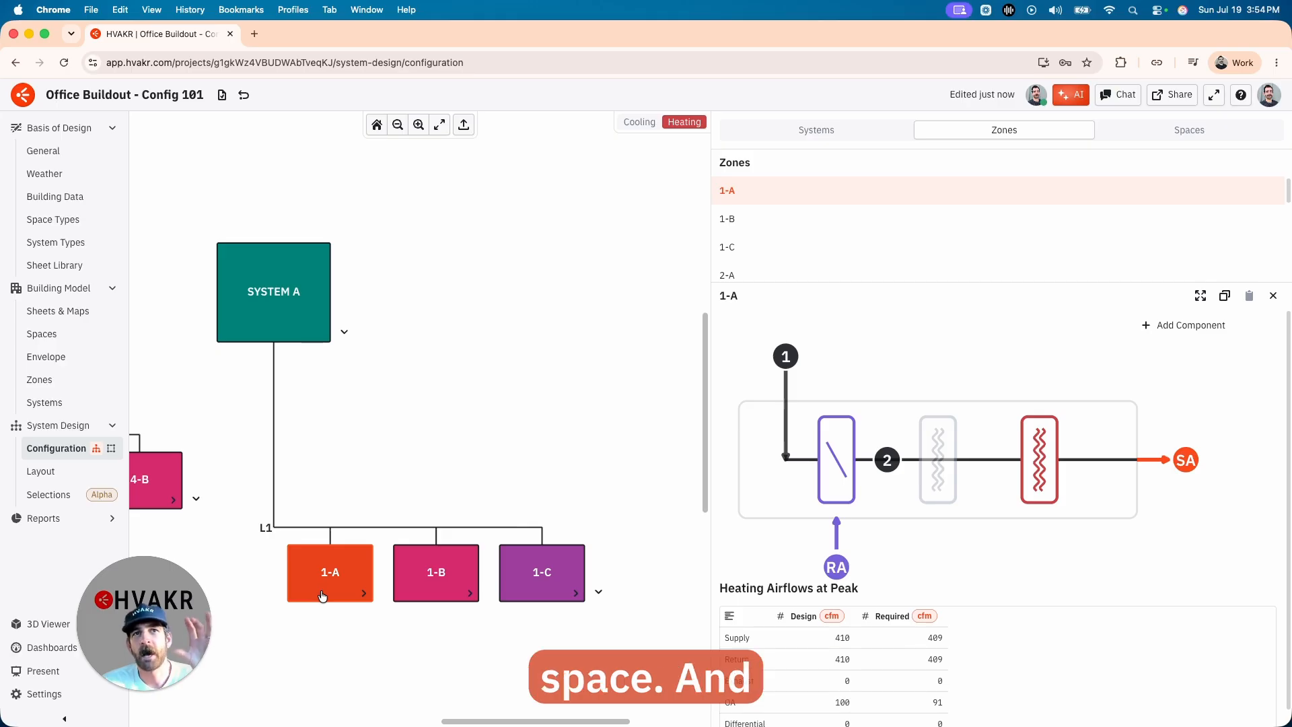
pyautogui.moveTo(832, 571)
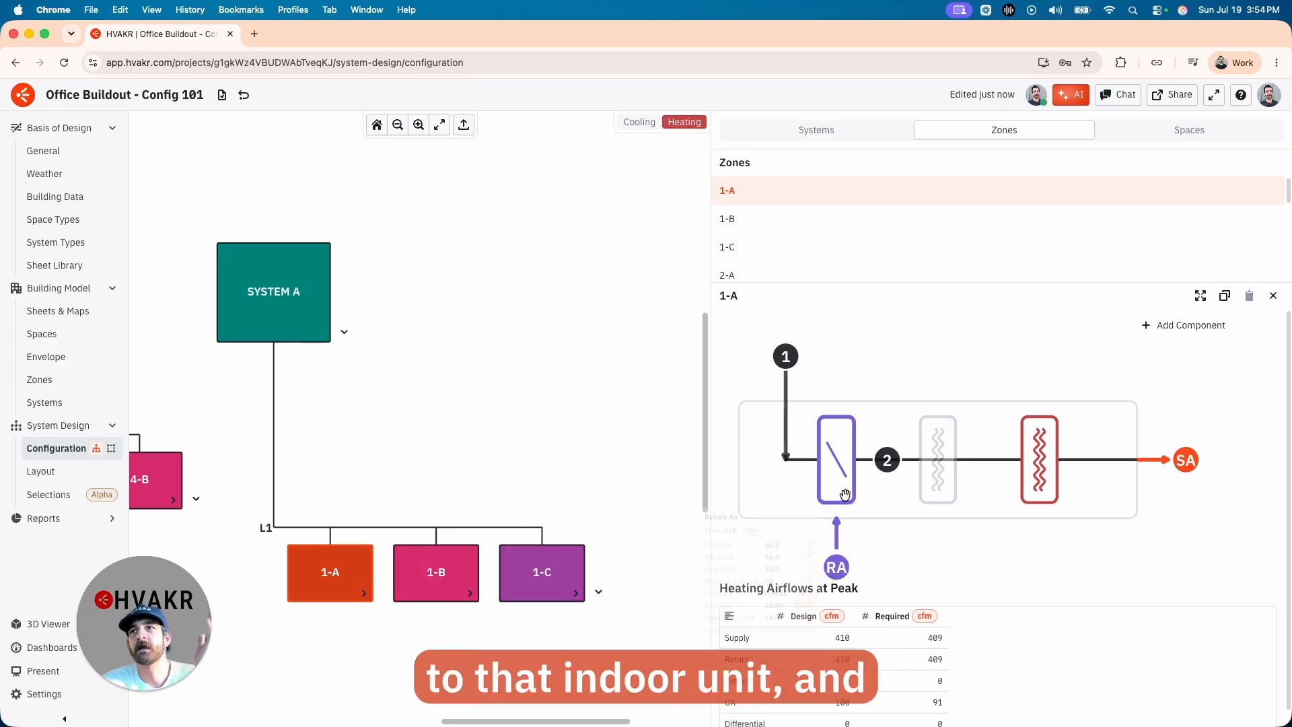
pyautogui.click(639, 122)
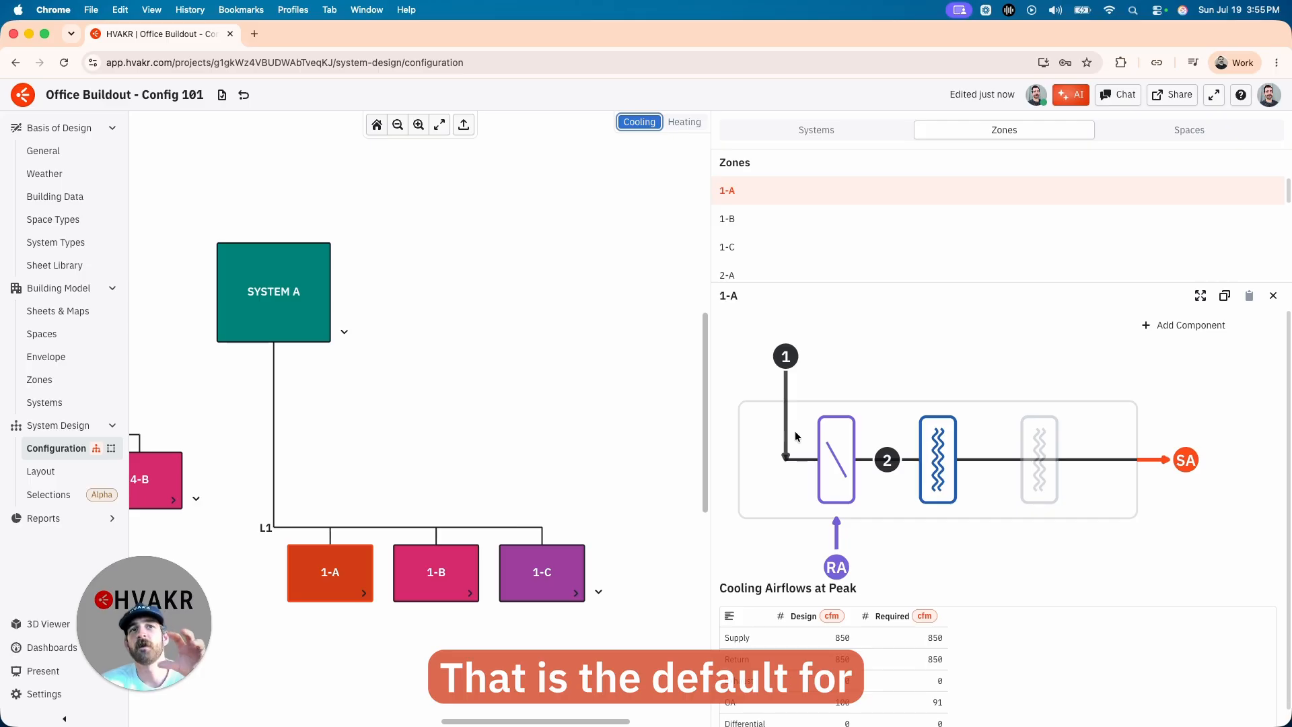
# Compare SYSTEM A's outside air path with zone 1-A's recirculating unit and check the zone's cooling coil loads
pyautogui.click(279, 292)
pyautogui.moveTo(922, 422)
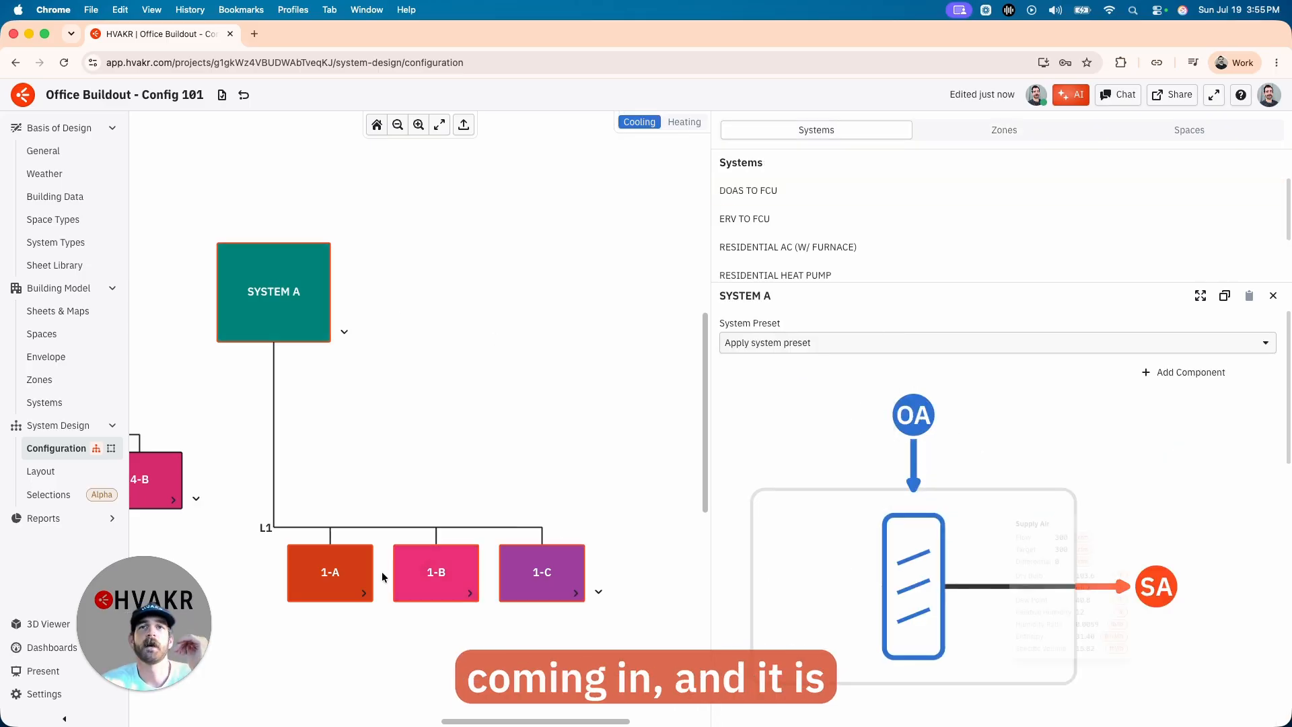
pyautogui.click(360, 572)
pyautogui.moveTo(940, 479)
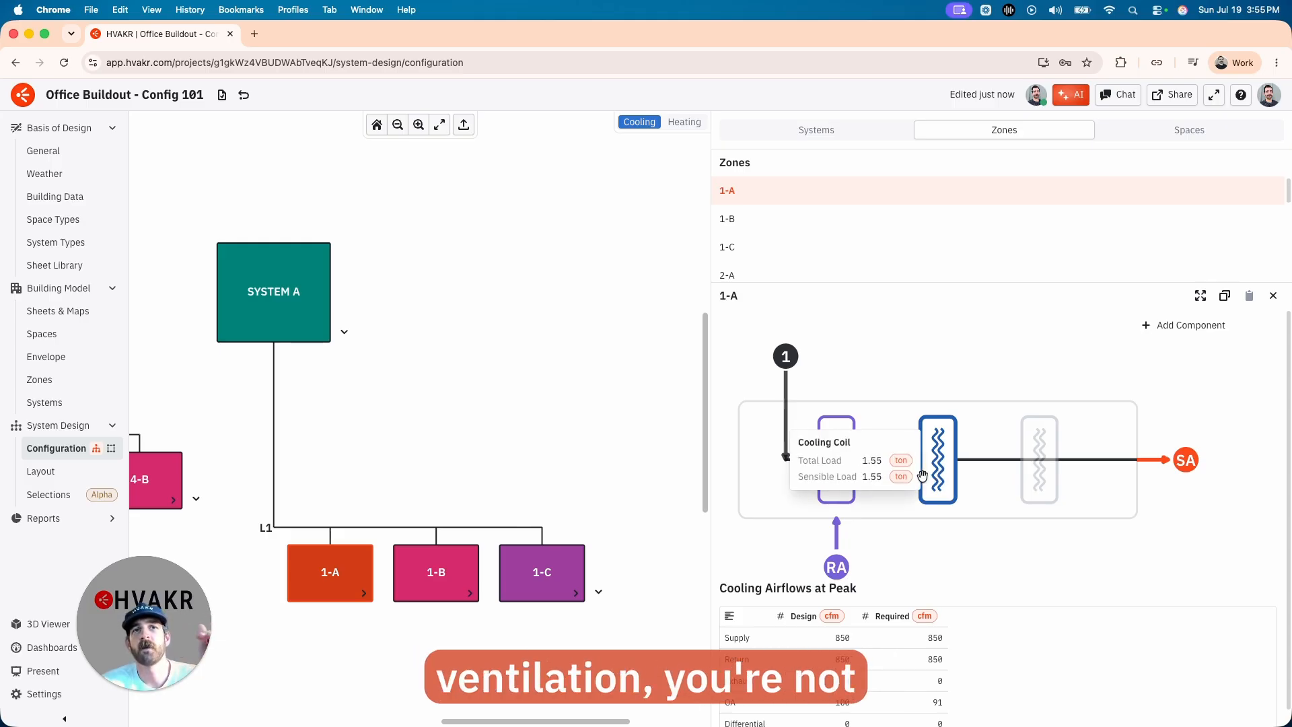
pyautogui.click(271, 296)
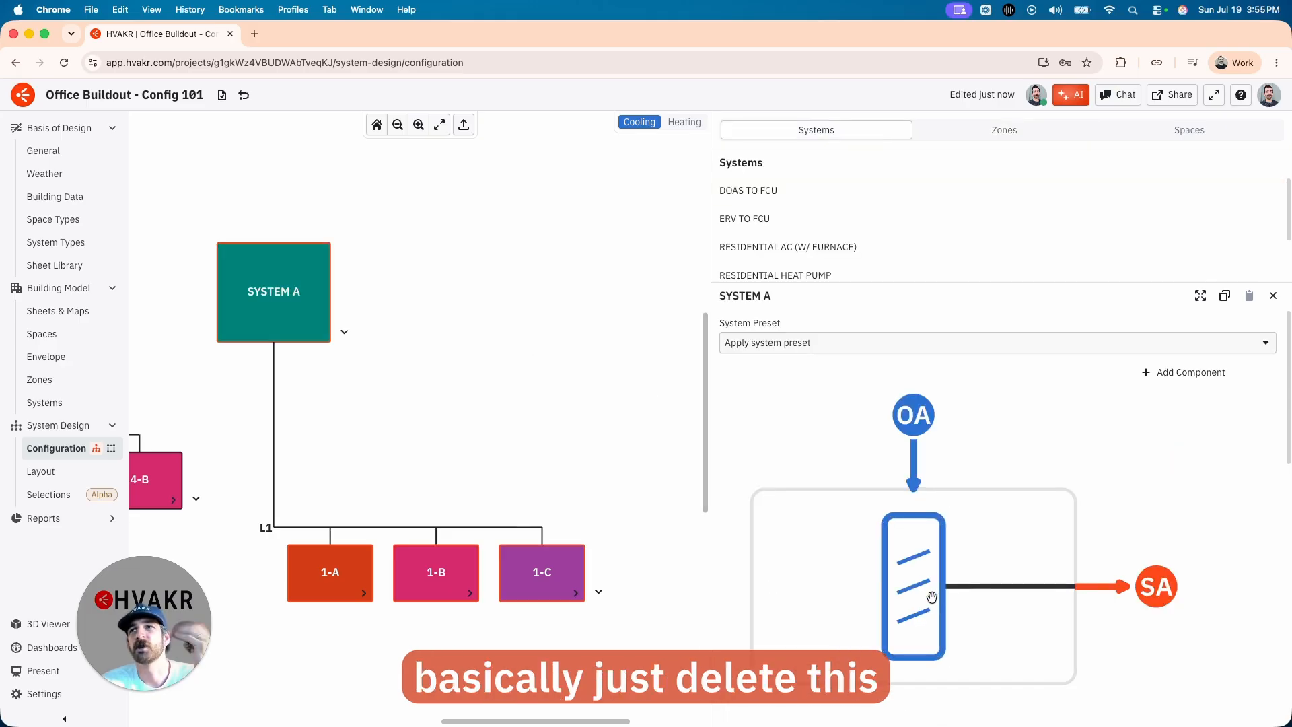
pyautogui.click(329, 576)
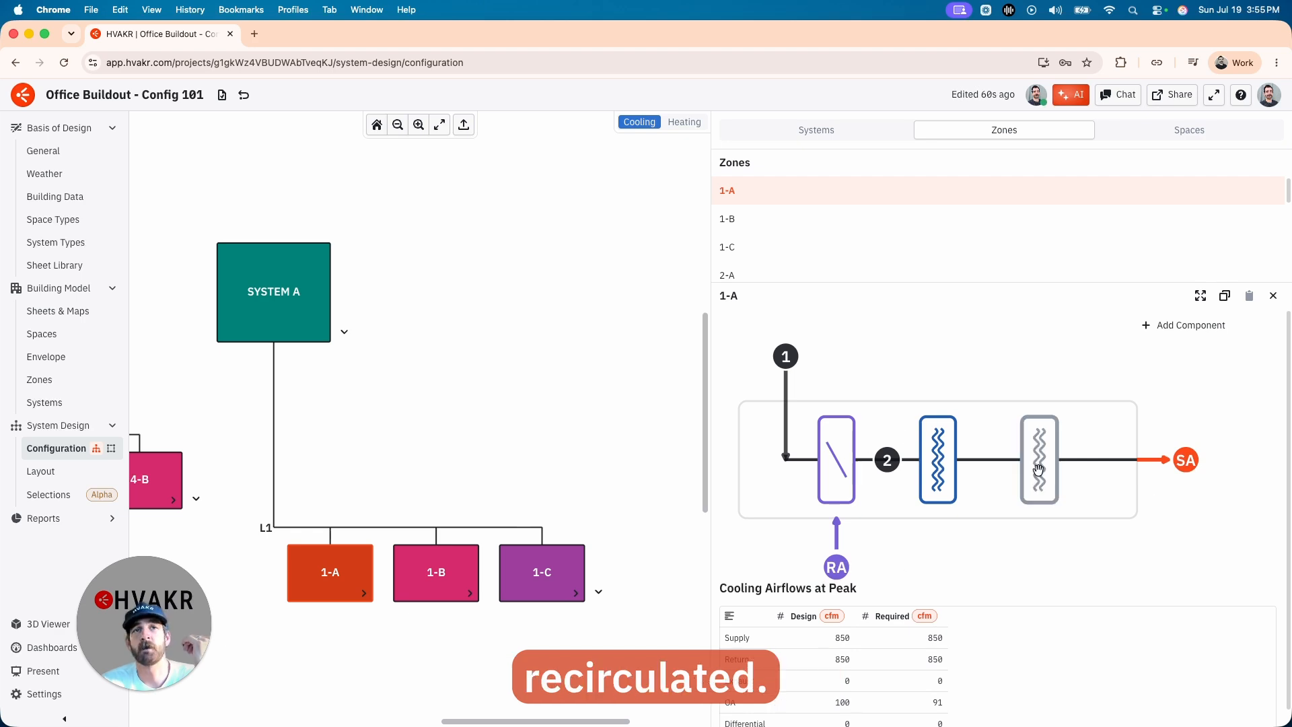
pyautogui.moveTo(941, 443)
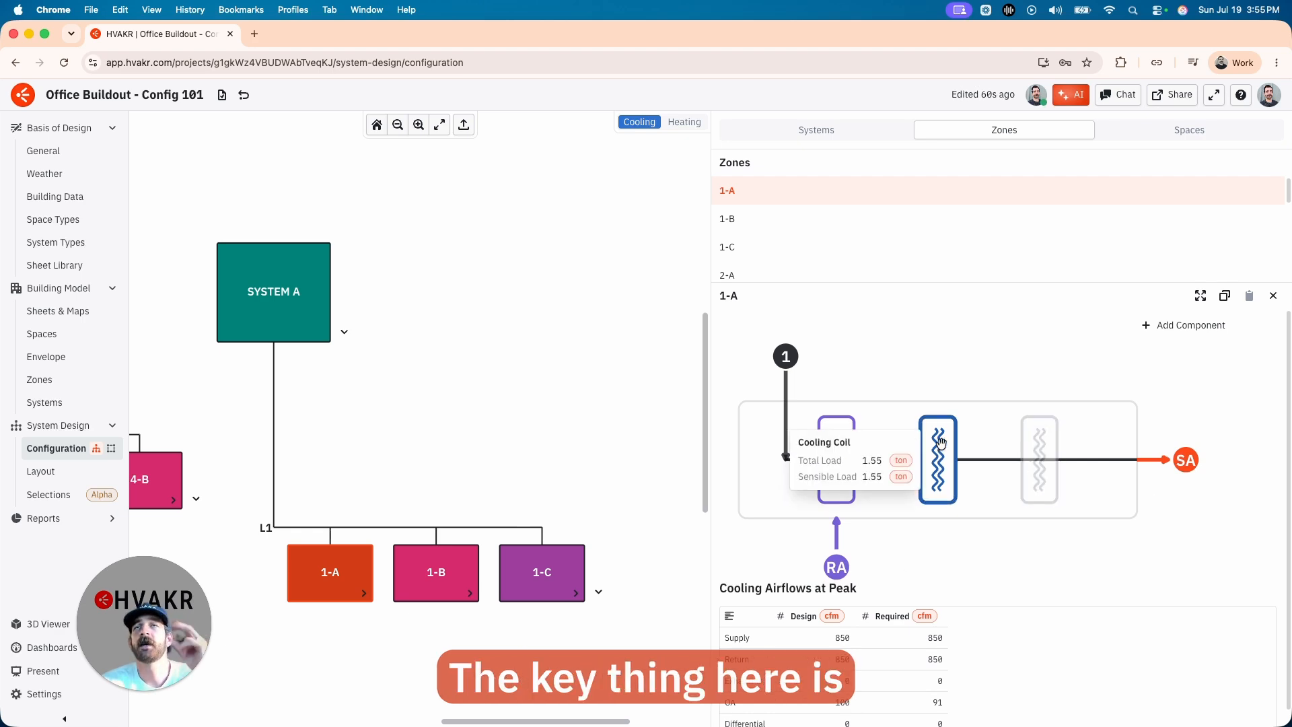
# Check the coil type and supply air temperature of zone 1-A's heating coil in heating mode
pyautogui.click(327, 267)
pyautogui.click(937, 343)
pyautogui.click(582, 403)
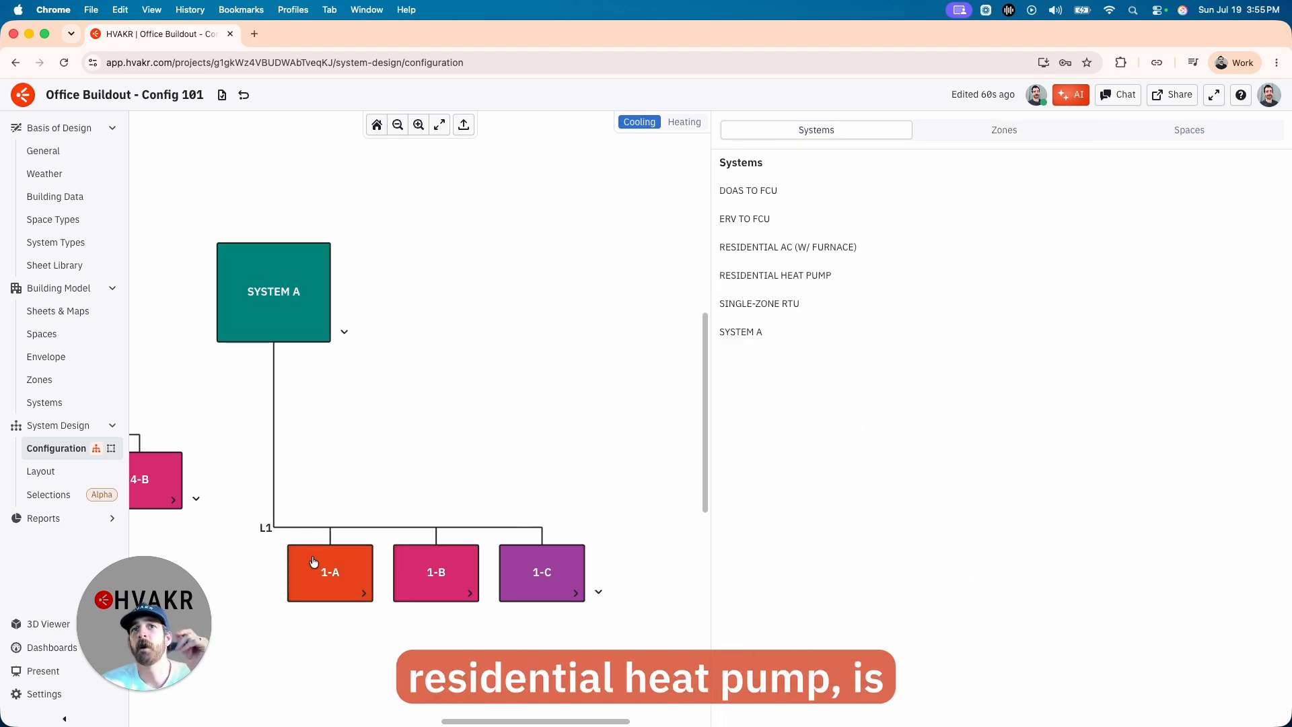
pyautogui.click(330, 572)
pyautogui.click(684, 122)
pyautogui.click(1040, 465)
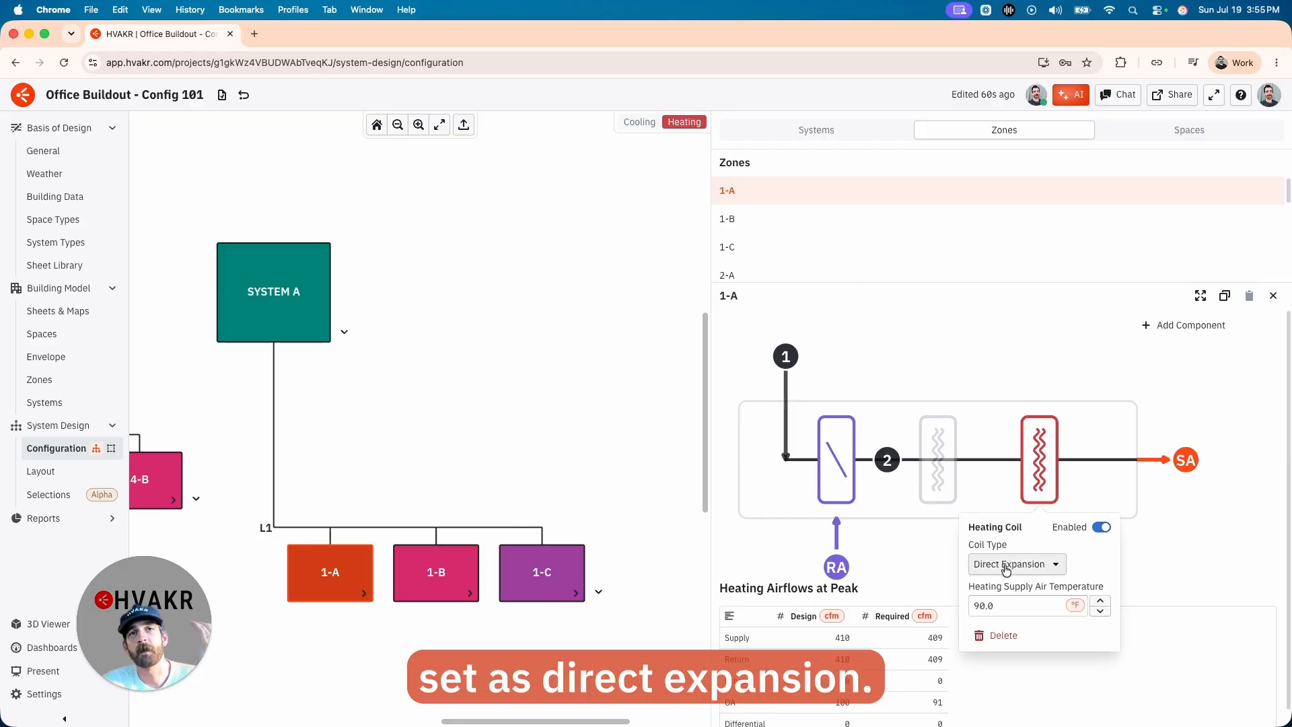
# Apply the RESIDENTIAL AC (W/ FURNACE) preset to SYSTEM A and check zone 1-A's heating coil settings
pyautogui.click(345, 213)
pyautogui.click(327, 270)
pyautogui.click(869, 342)
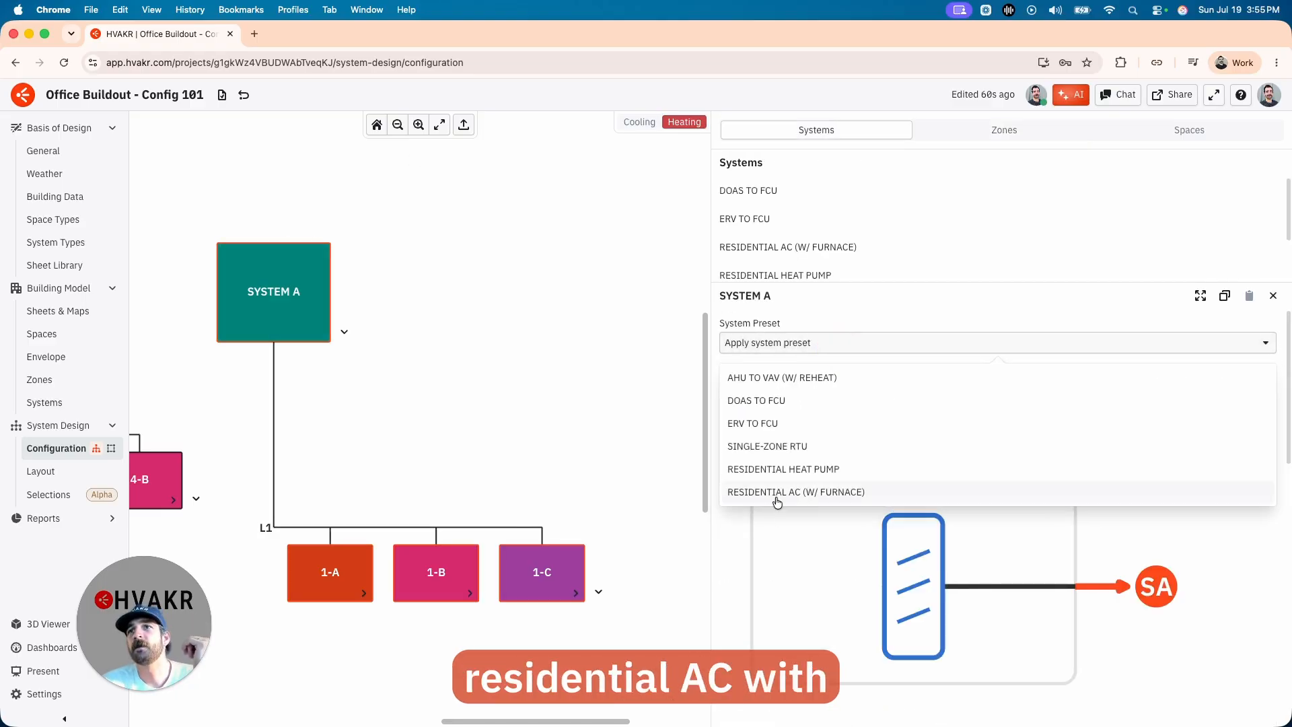
pyautogui.click(783, 493)
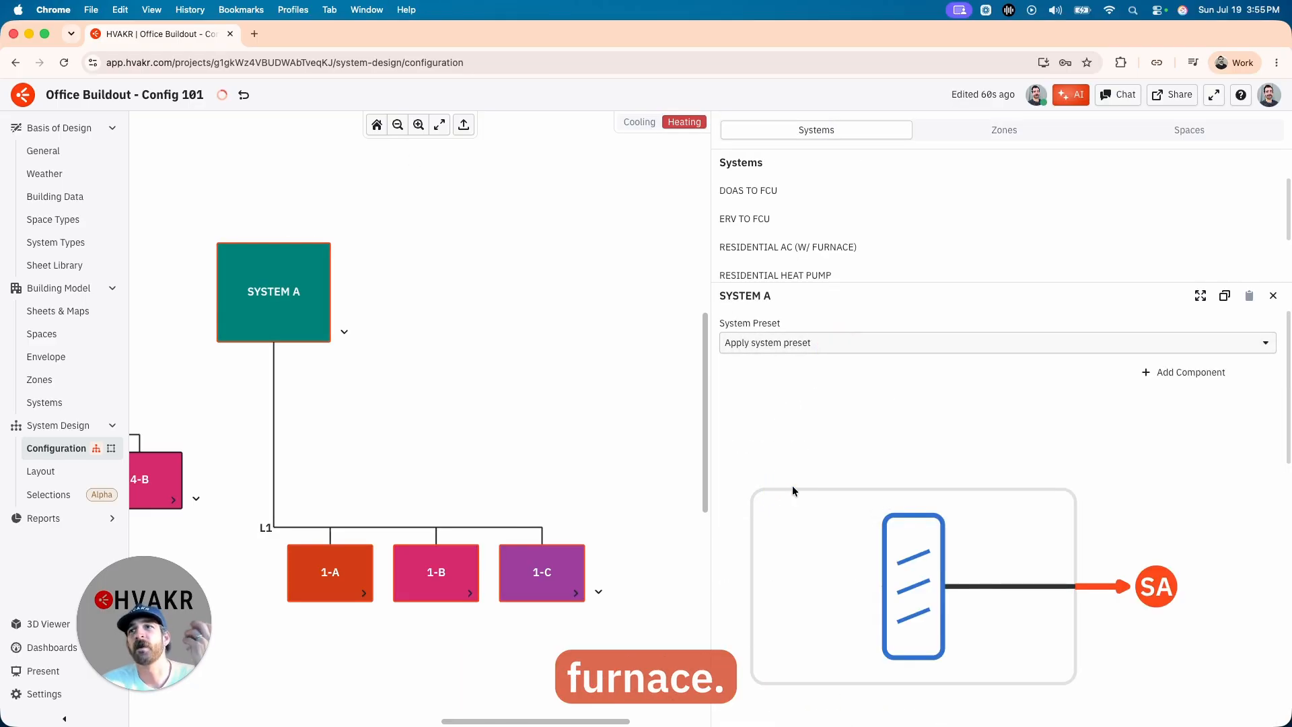
pyautogui.click(340, 562)
pyautogui.click(1040, 464)
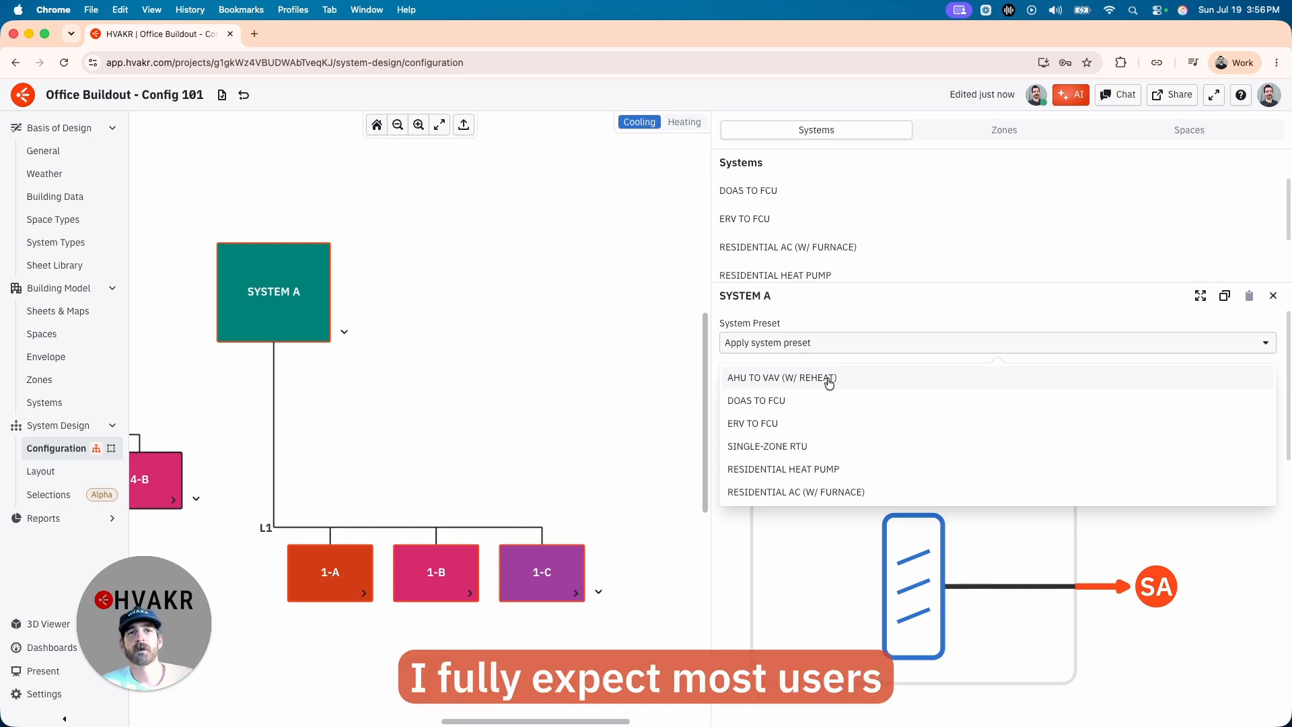
# Apply the AHU TO VAV (W/ REHEAT) preset to SYSTEM A and check its cooling coil settings
pyautogui.click(828, 379)
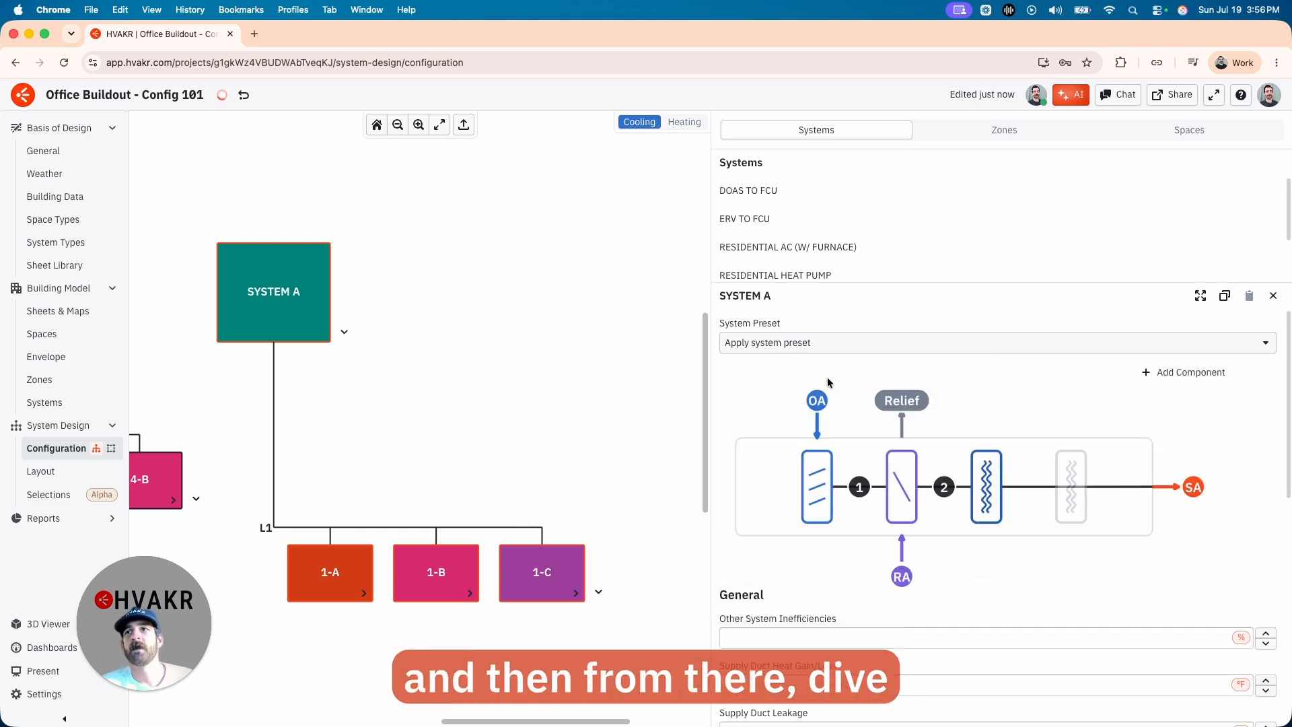
pyautogui.click(987, 486)
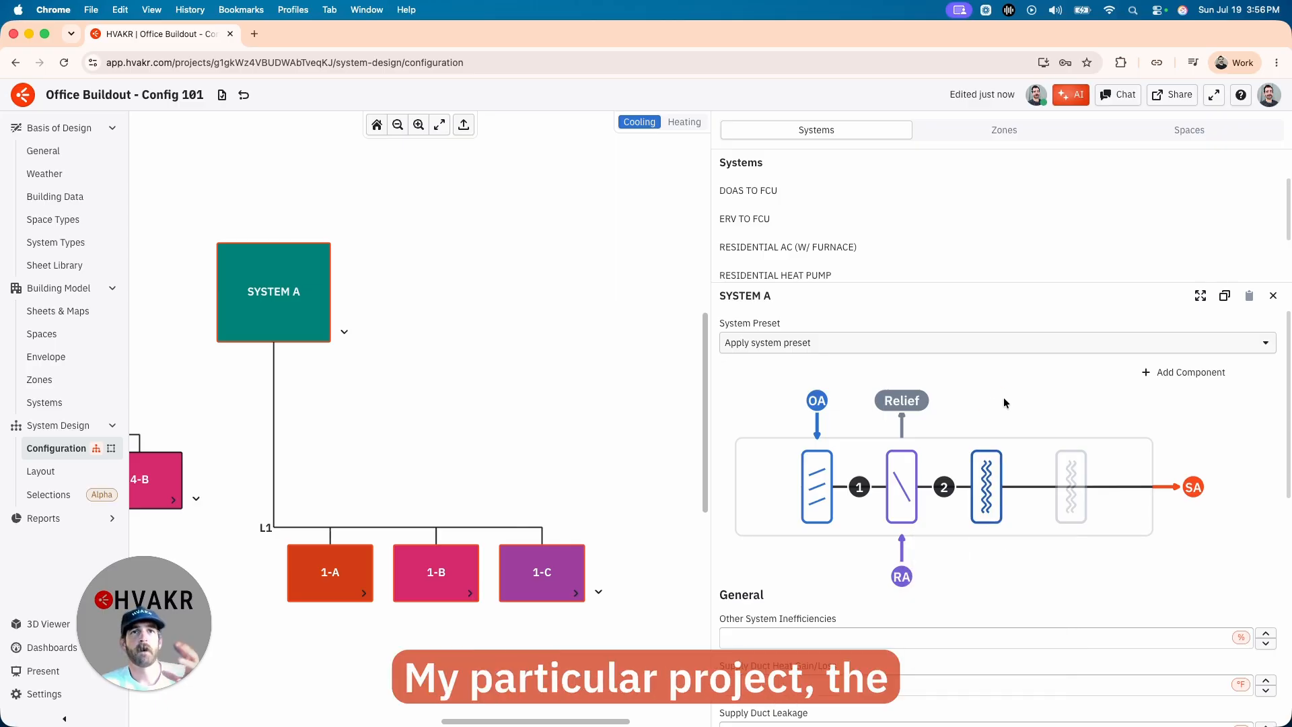
# Set SYSTEM A's cooling supply air temperature to 50 °F beside its psychrometric chart, and check the supply air point there
pyautogui.click(1201, 297)
pyautogui.moveTo(862, 478)
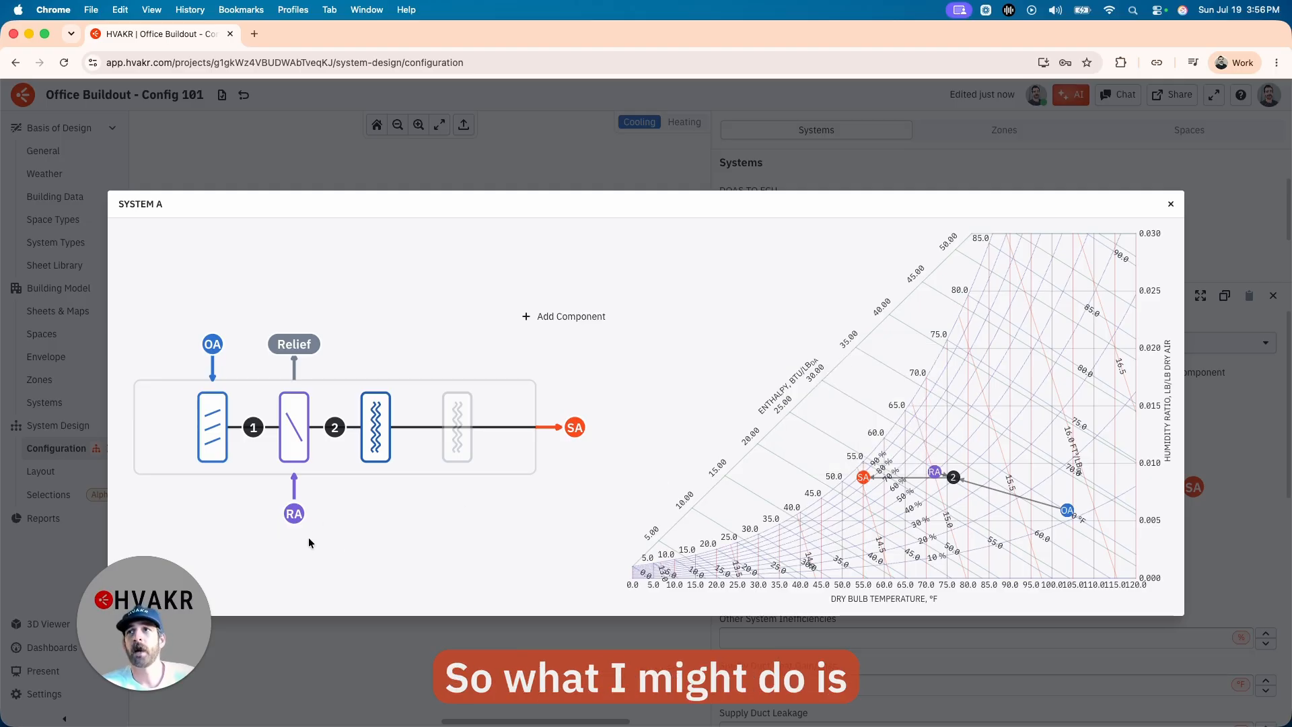
pyautogui.click(376, 427)
pyautogui.doubleClick(352, 564)
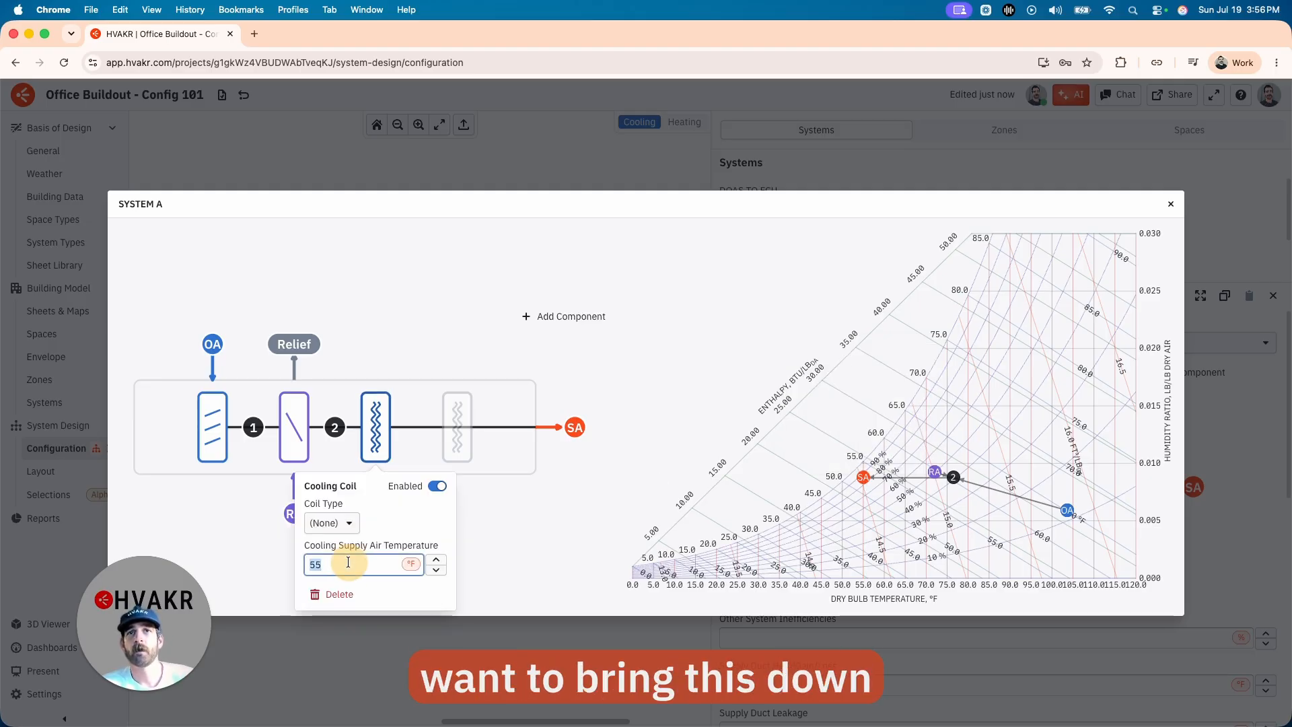
pyautogui.write('50')
pyautogui.click(514, 554)
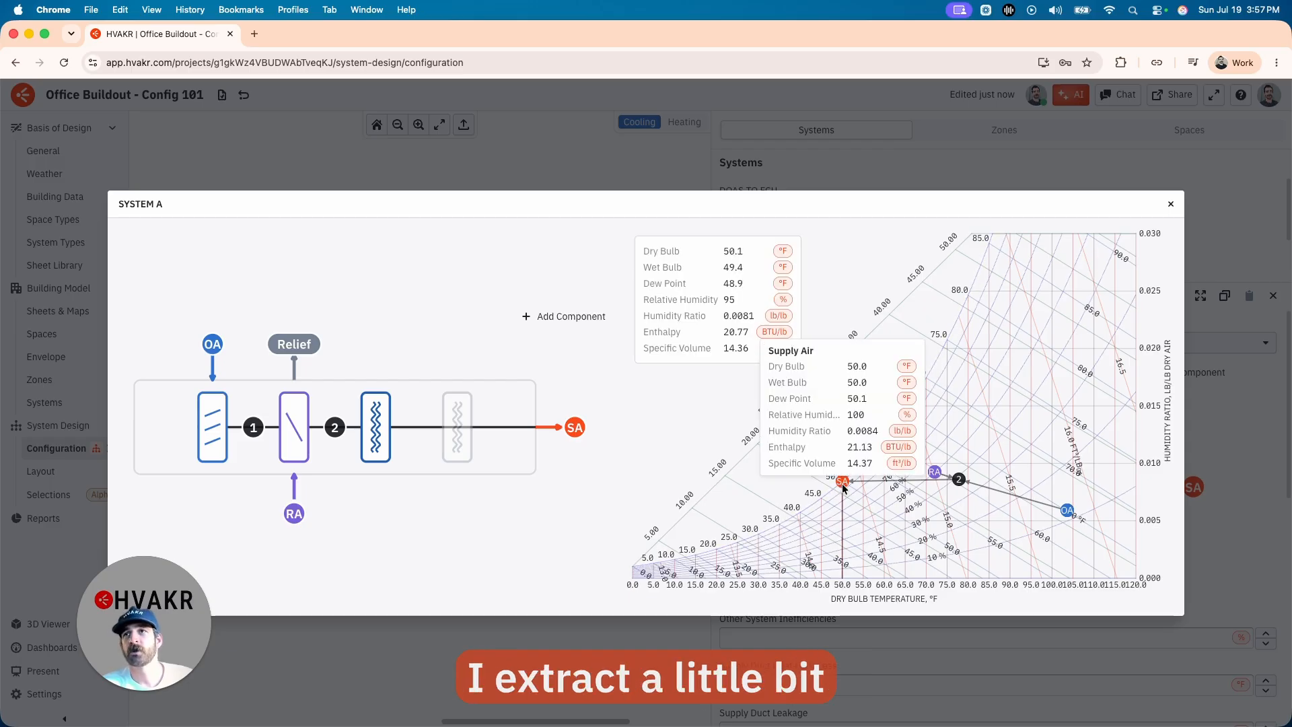
pyautogui.moveTo(375, 421)
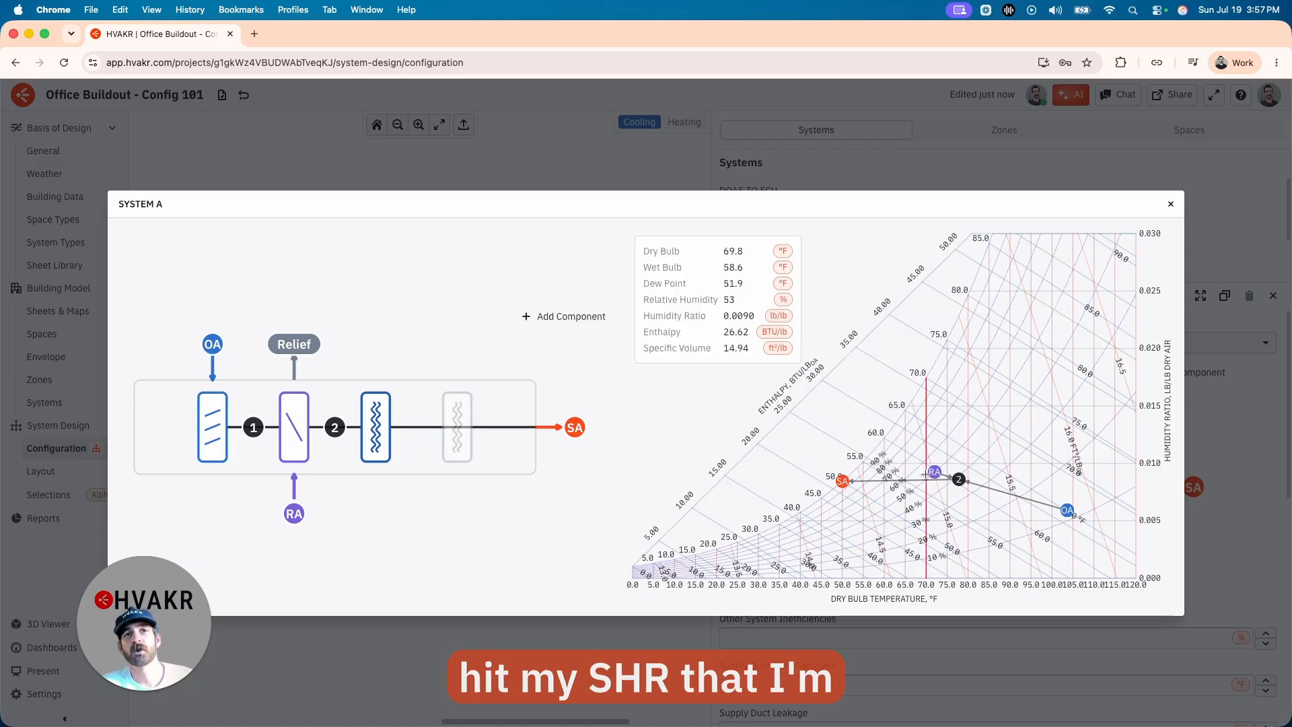
pyautogui.click(1170, 204)
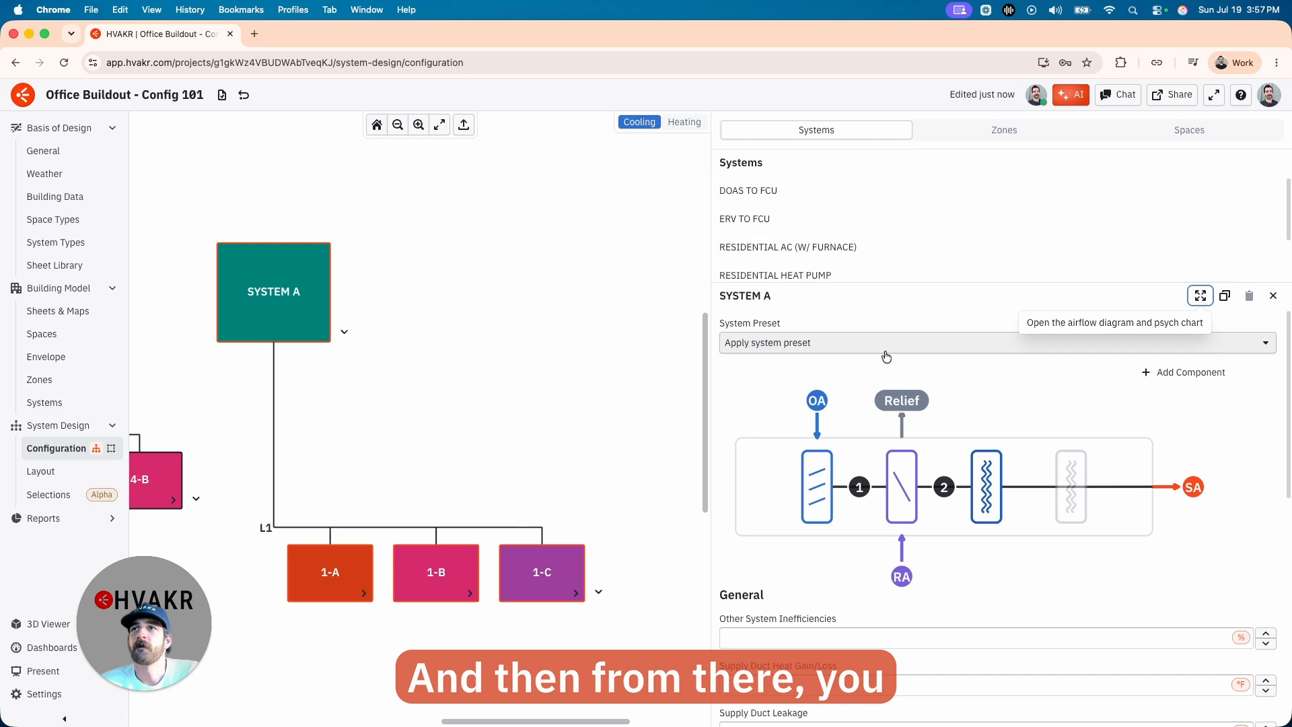
pyautogui.moveTo(984, 466)
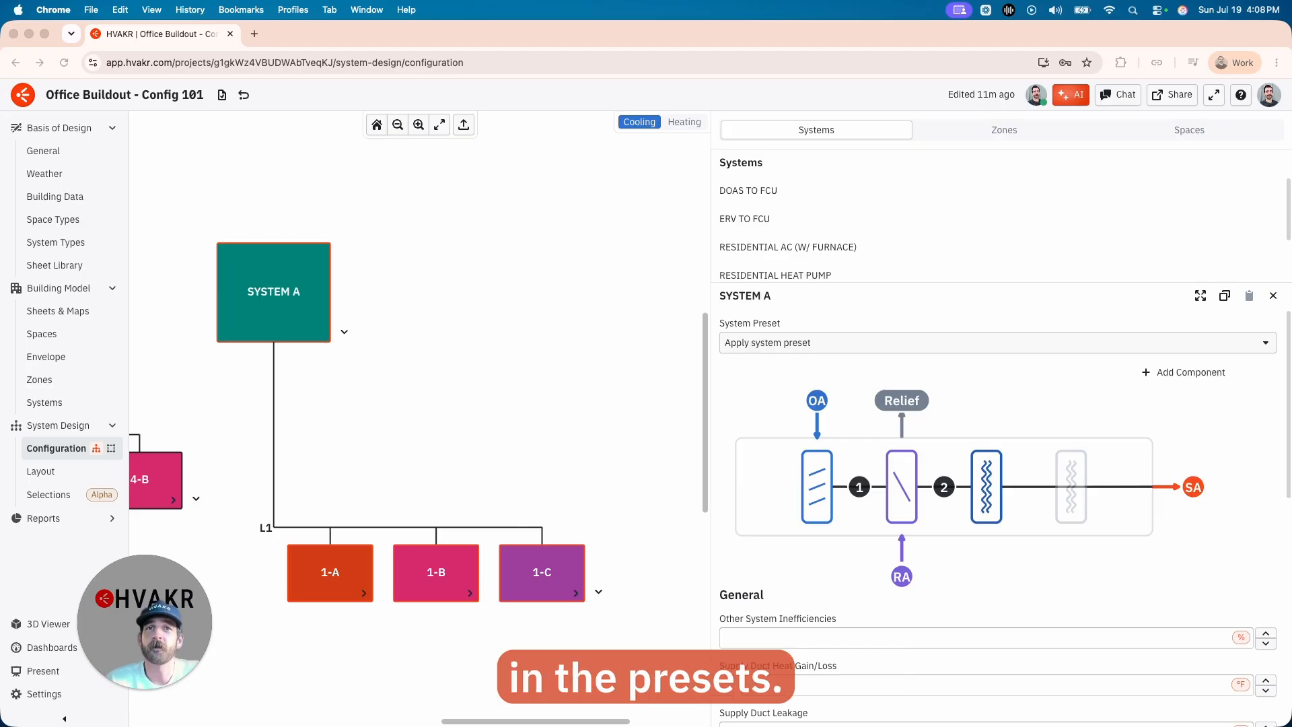
# Apply the ERV TO FCU preset to SYSTEM A and check zone 1-A's supply inlet settings
pyautogui.click(268, 280)
pyautogui.click(808, 342)
pyautogui.click(778, 423)
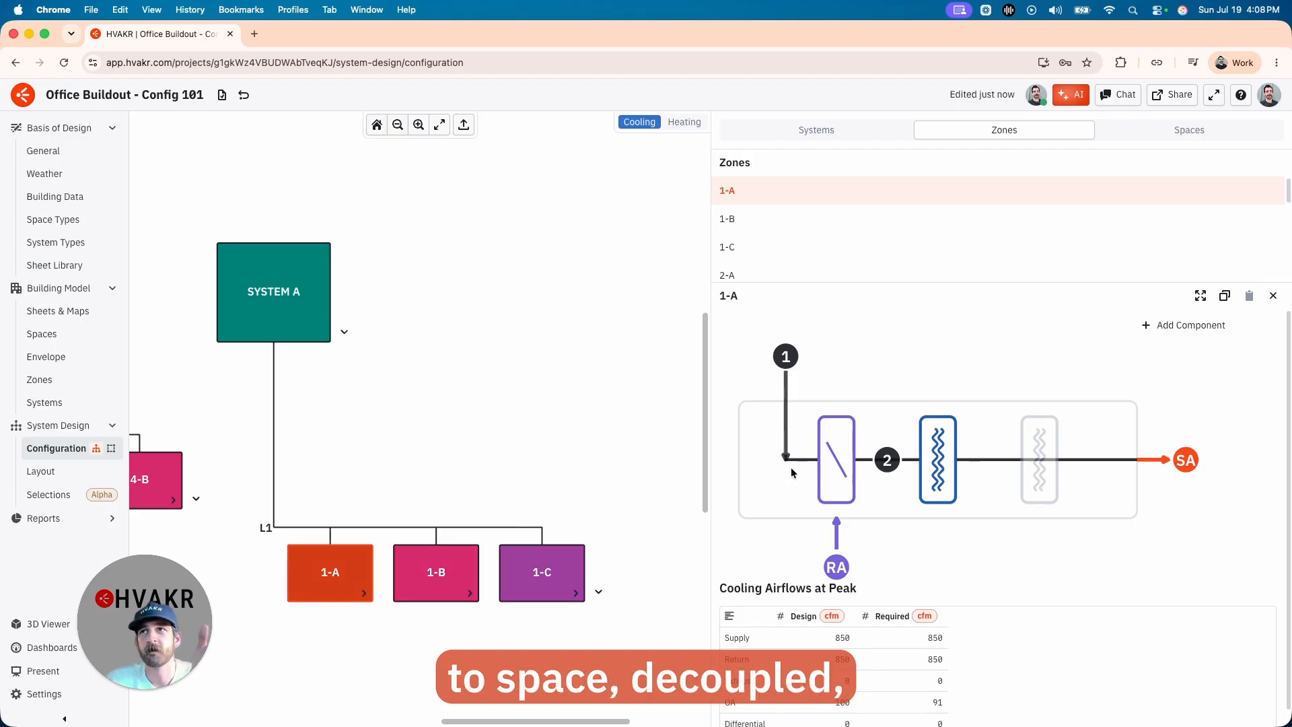
pyautogui.click(785, 356)
pyautogui.click(719, 418)
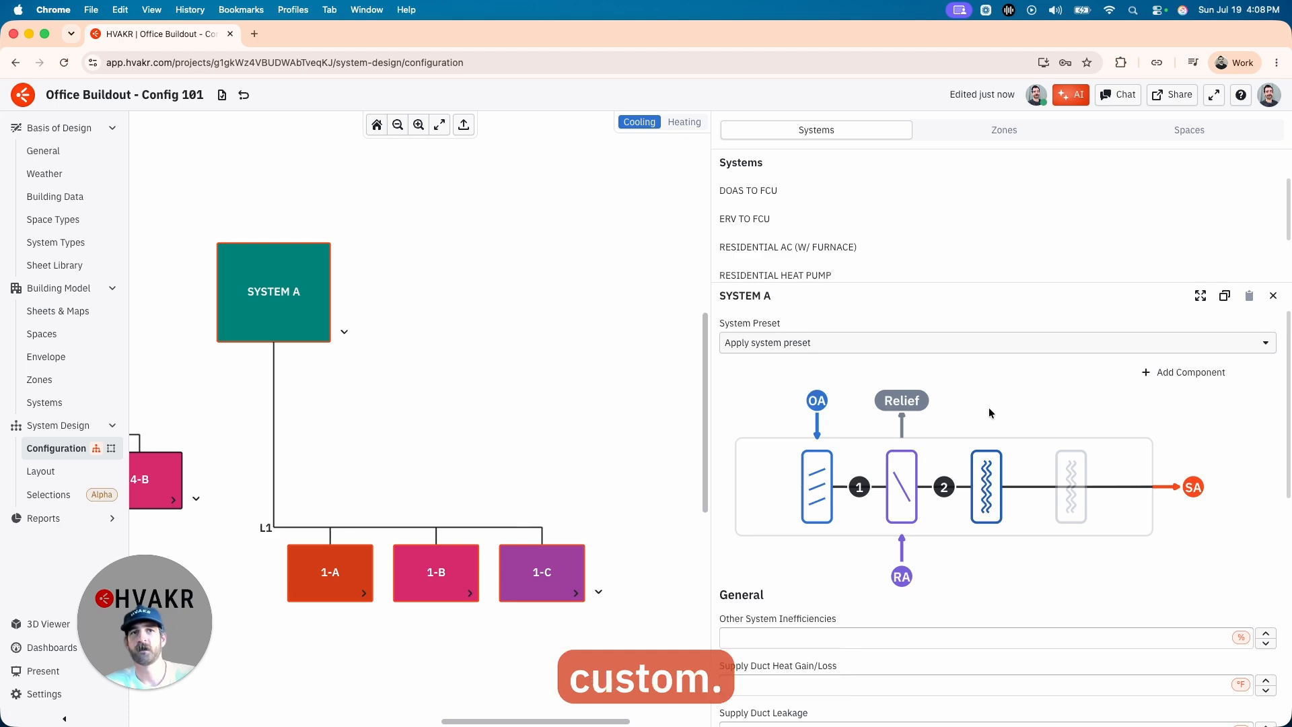
# Add a cooling coil between SYSTEM A's outside air and return air components, and set its cooling supply air temperature to 75 °F
pyautogui.click(1160, 381)
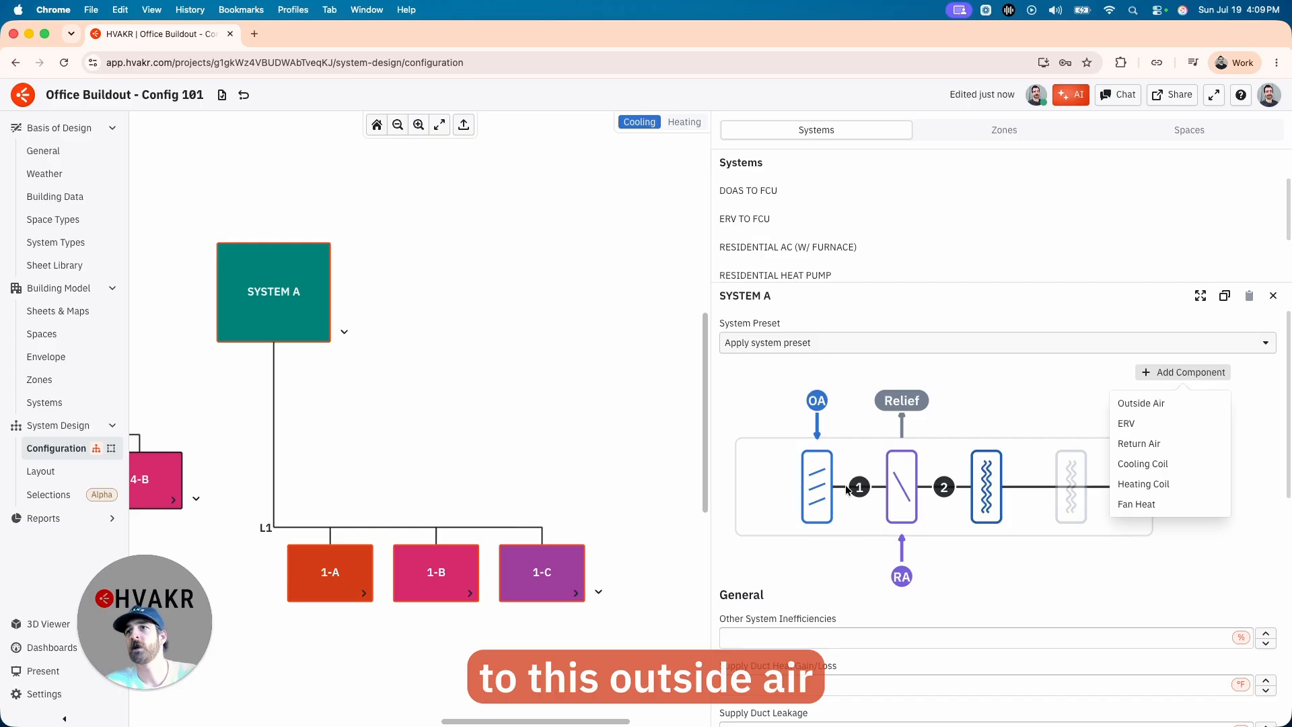
pyautogui.moveTo(986, 479)
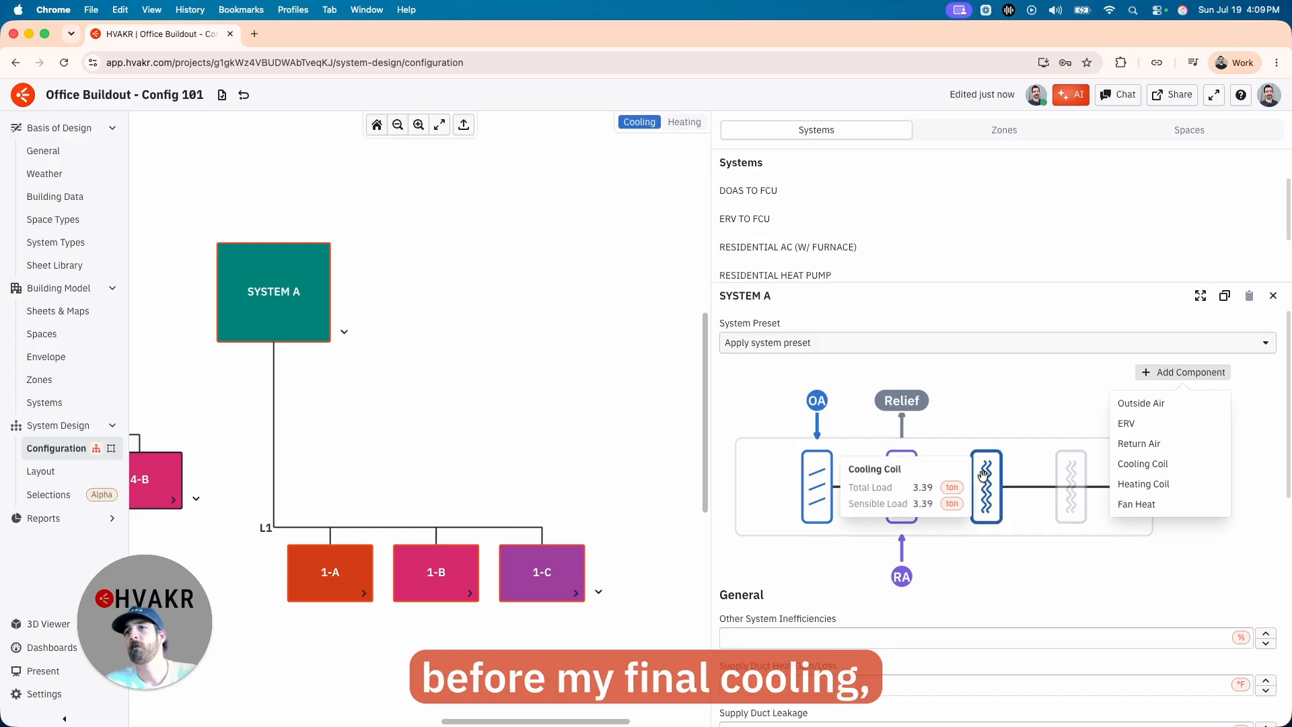
pyautogui.click(1144, 464)
pyautogui.moveTo(1099, 472); pyautogui.dragTo(878, 470)
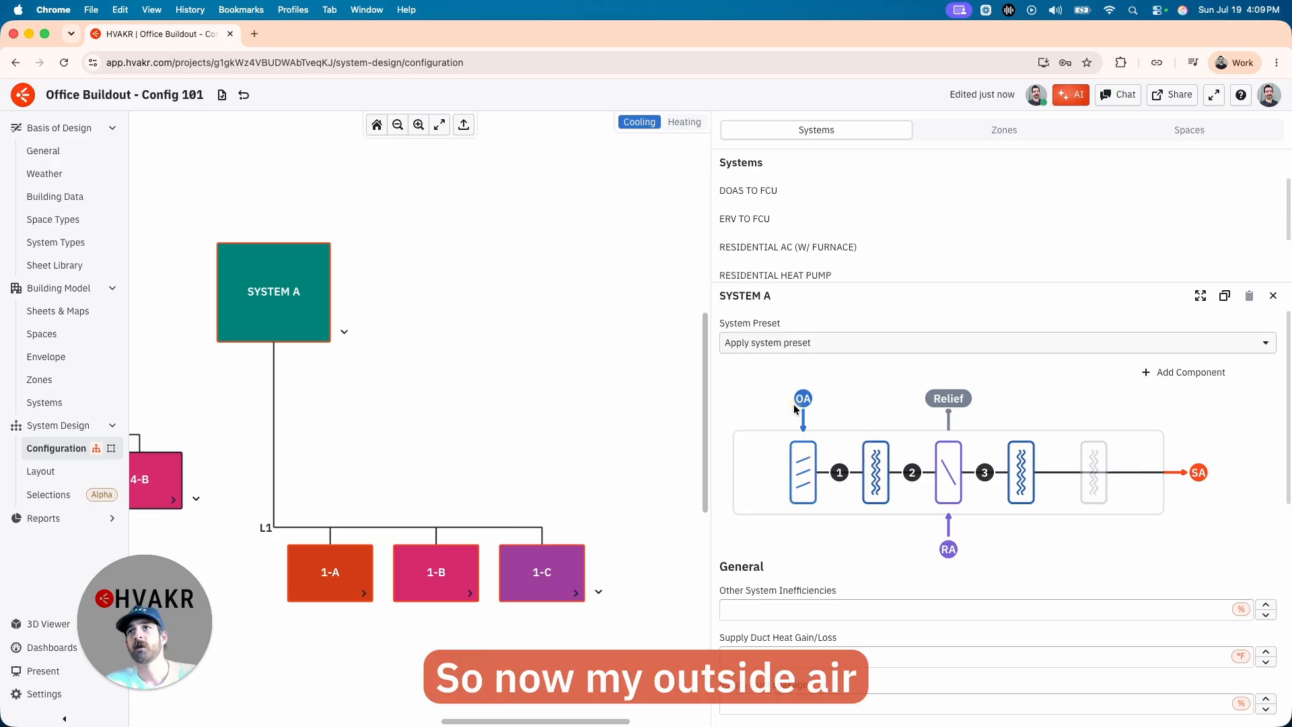
pyautogui.moveTo(875, 471)
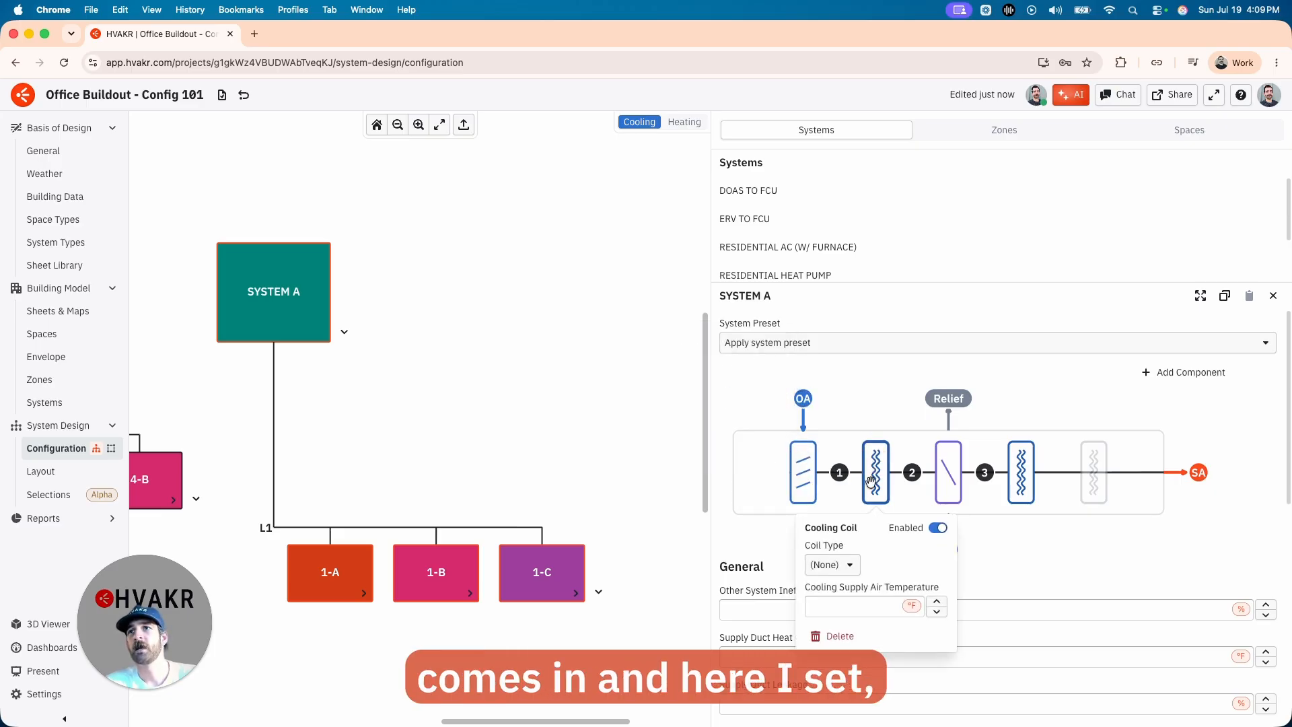
pyautogui.click(858, 604)
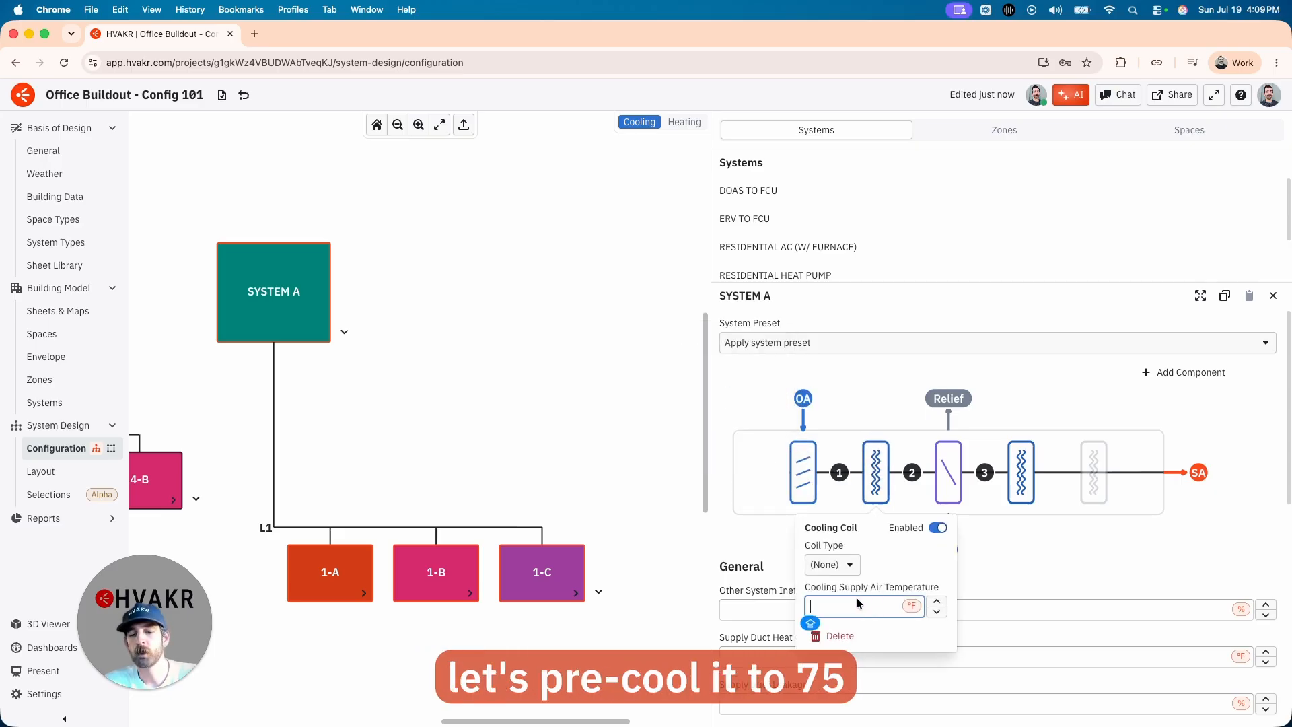
pyautogui.write('75')
pyautogui.press('Return')
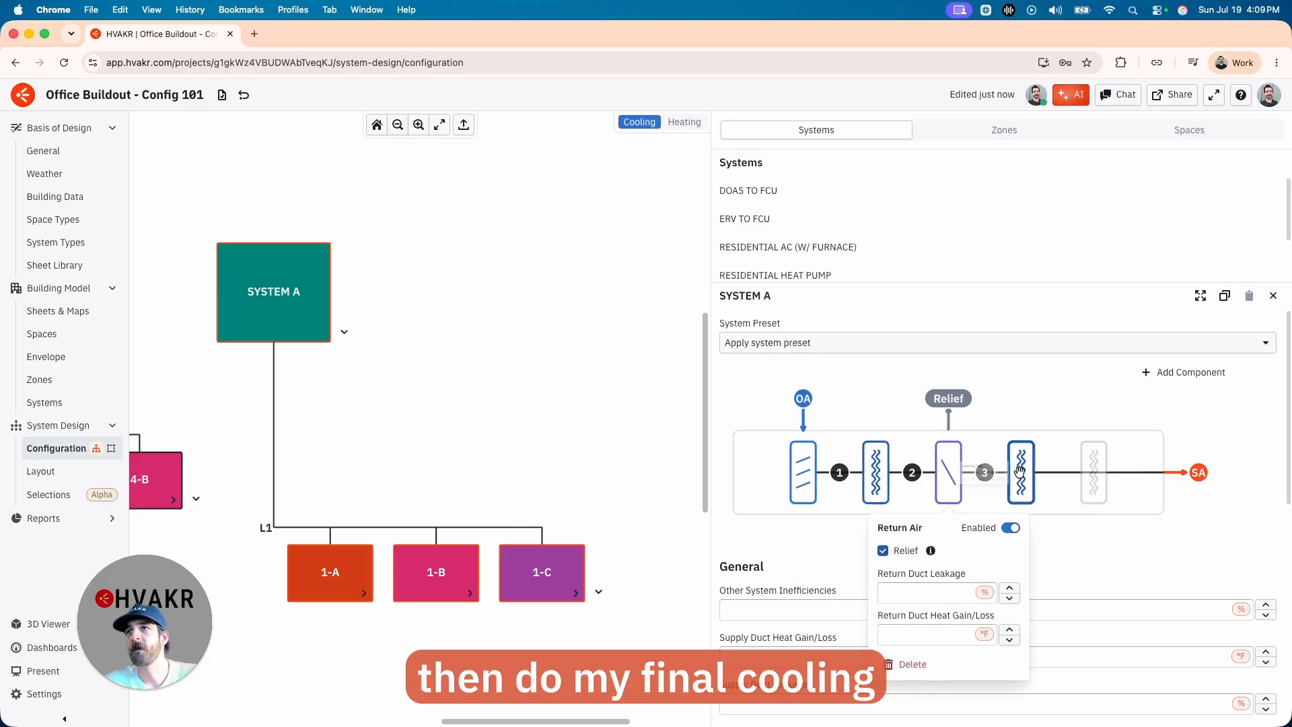
pyautogui.moveTo(1013, 486)
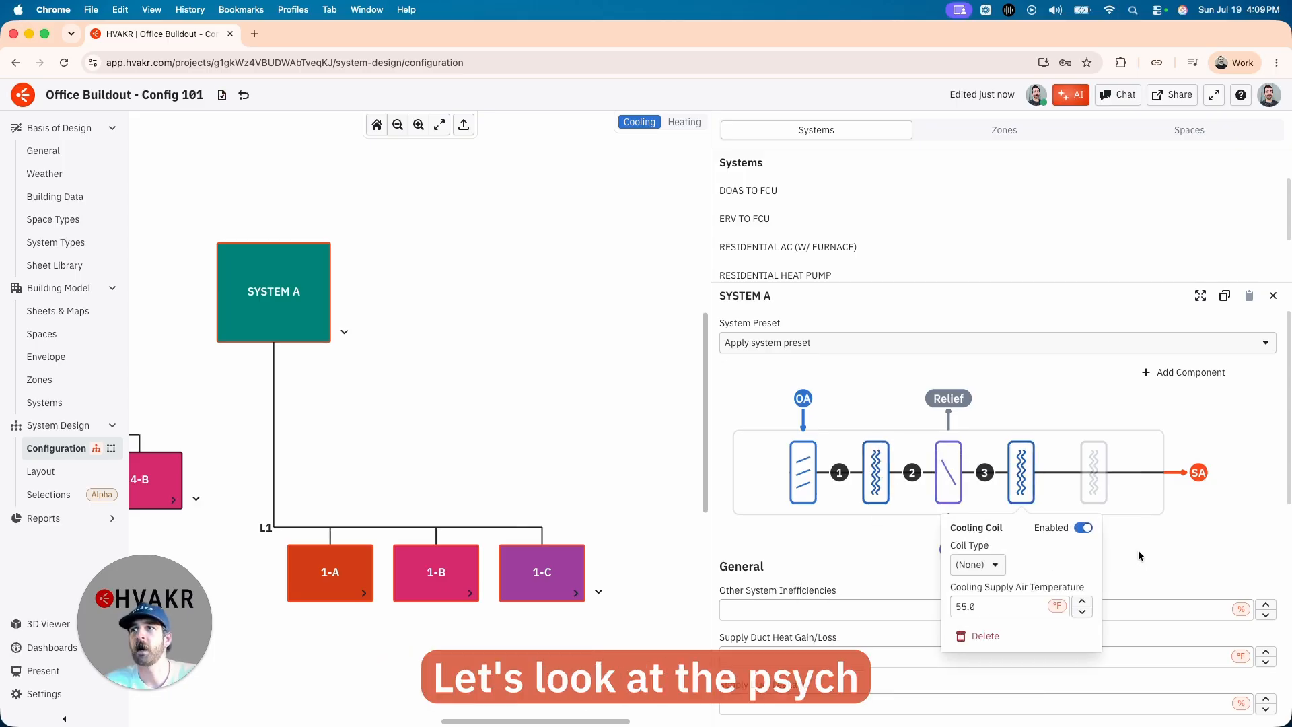
# Check the return air and supply air points on SYSTEM A's psychrometric chart, and the load on its pre-cooling coil
pyautogui.click(1201, 297)
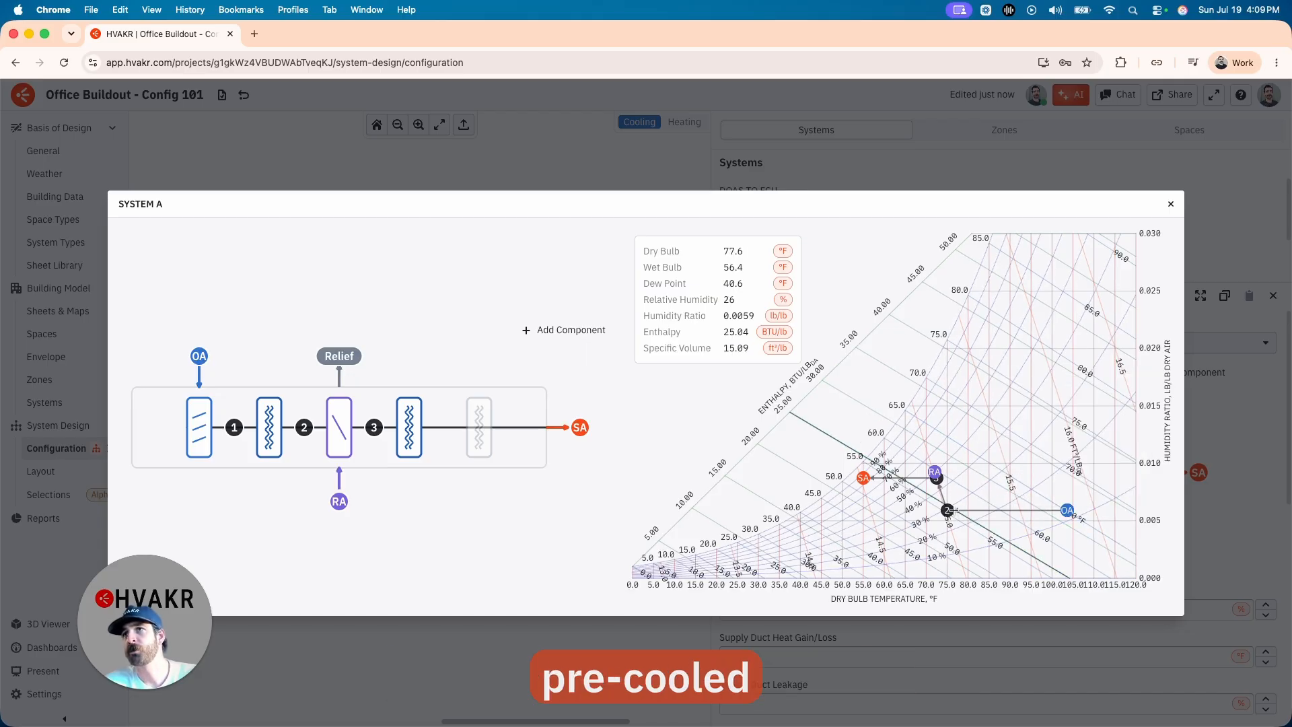
pyautogui.moveTo(935, 479)
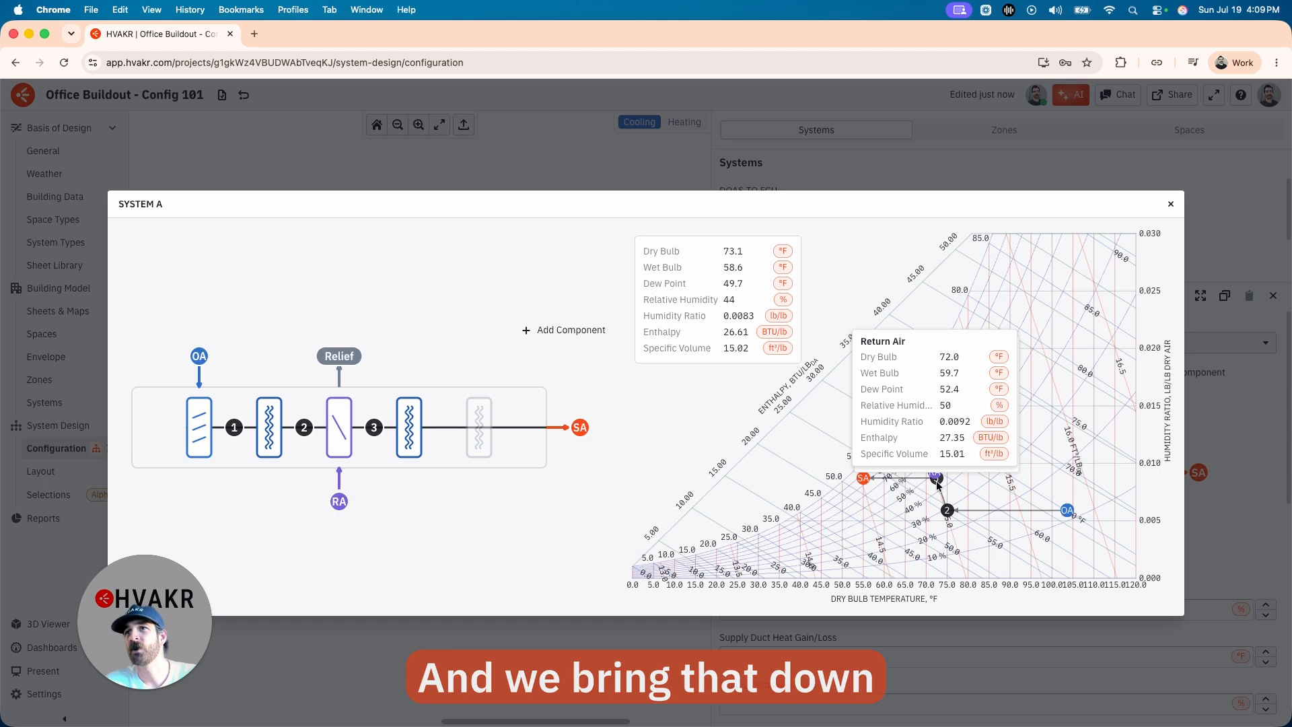
pyautogui.moveTo(867, 480)
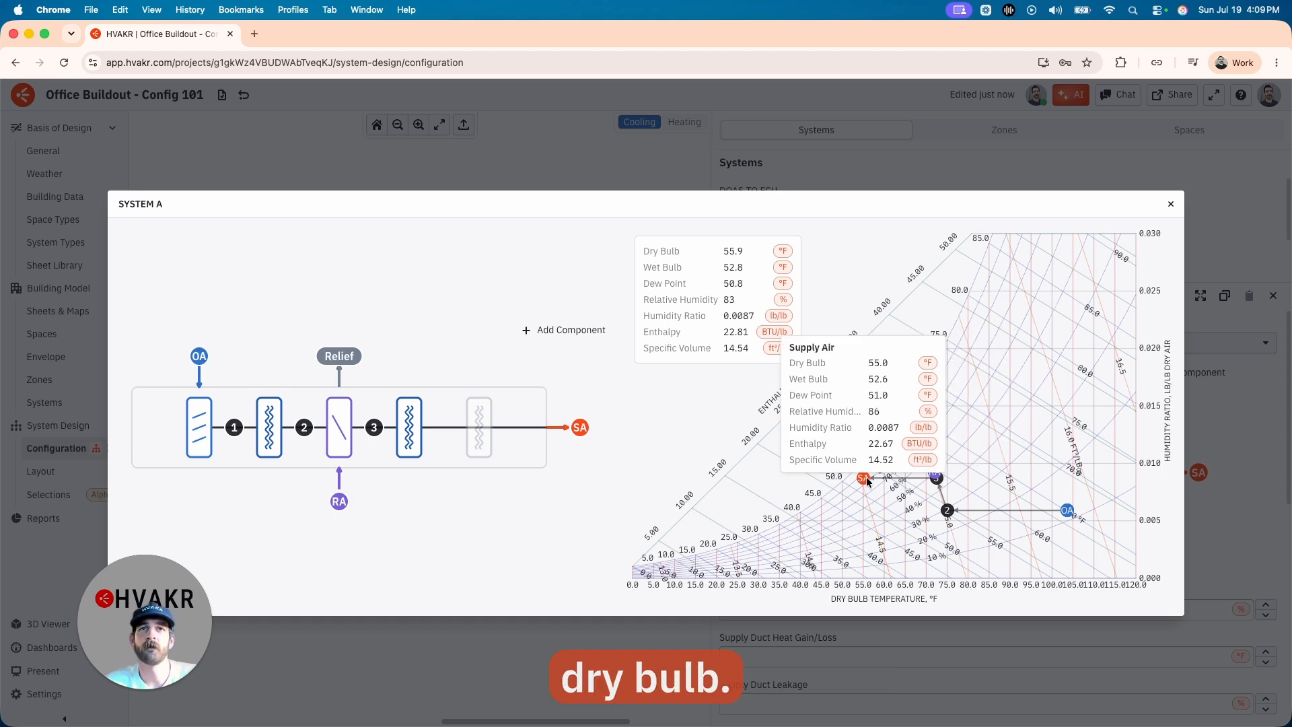
pyautogui.moveTo(267, 429)
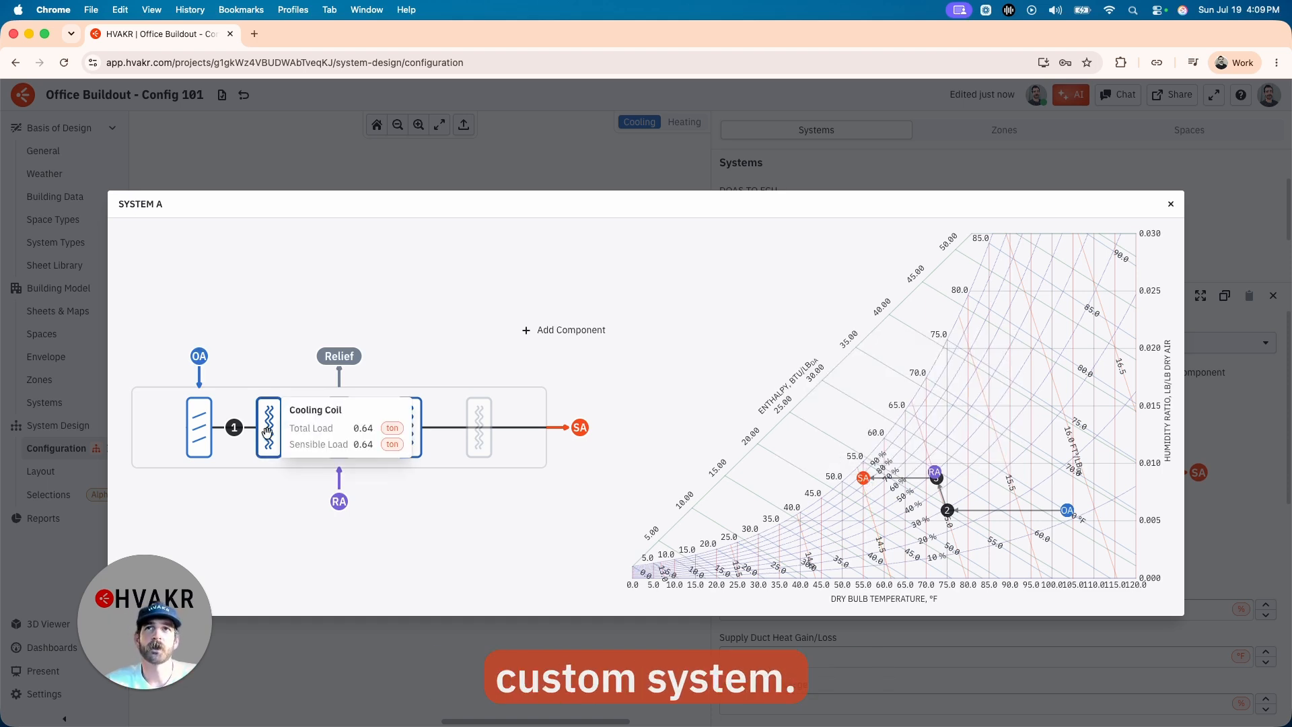
pyautogui.click(1170, 203)
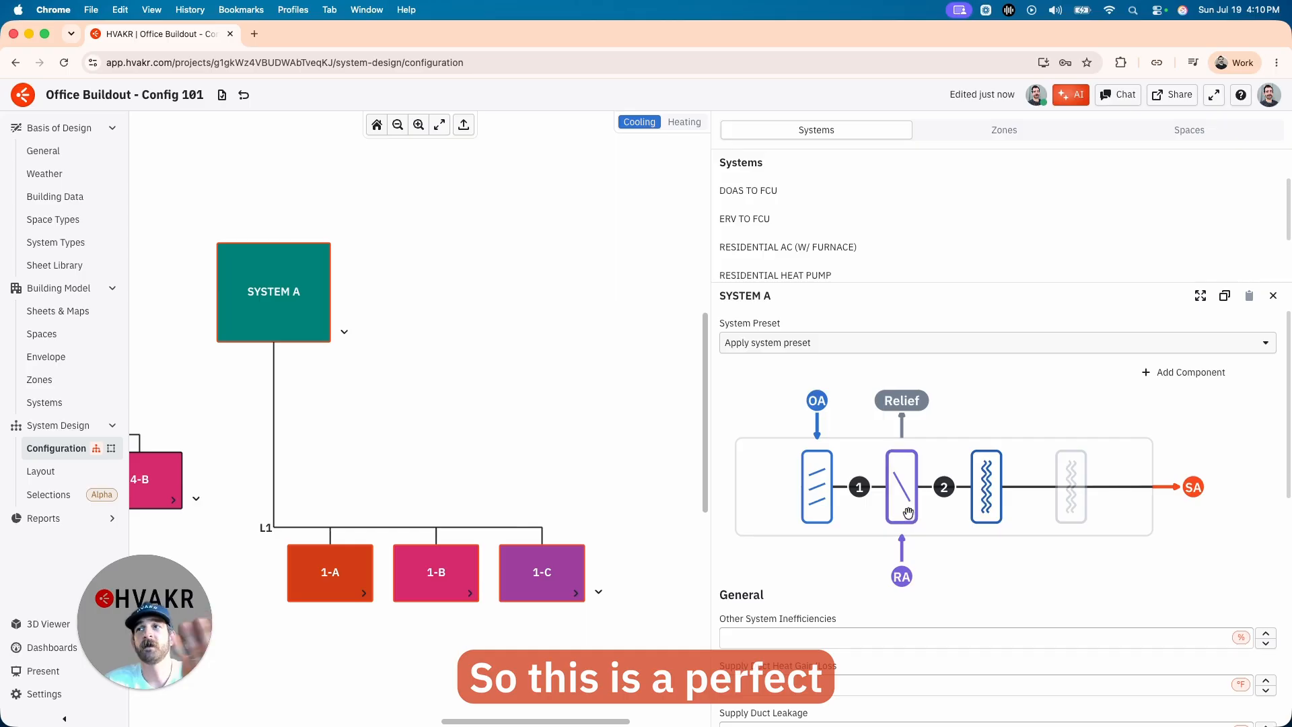
# Set SYSTEM A's cooling supply air temperature to 45 °F beside its psychrometric chart, after checking the supply and outside air points
pyautogui.click(1200, 296)
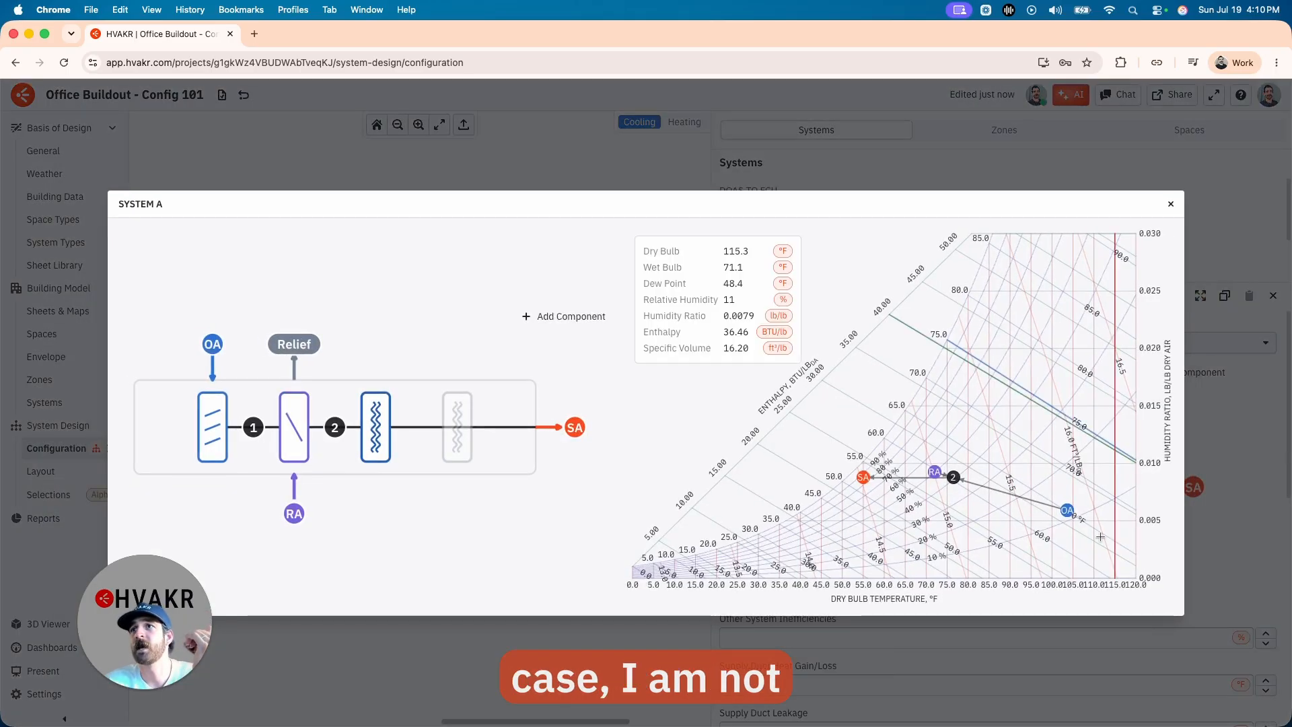
pyautogui.moveTo(862, 482)
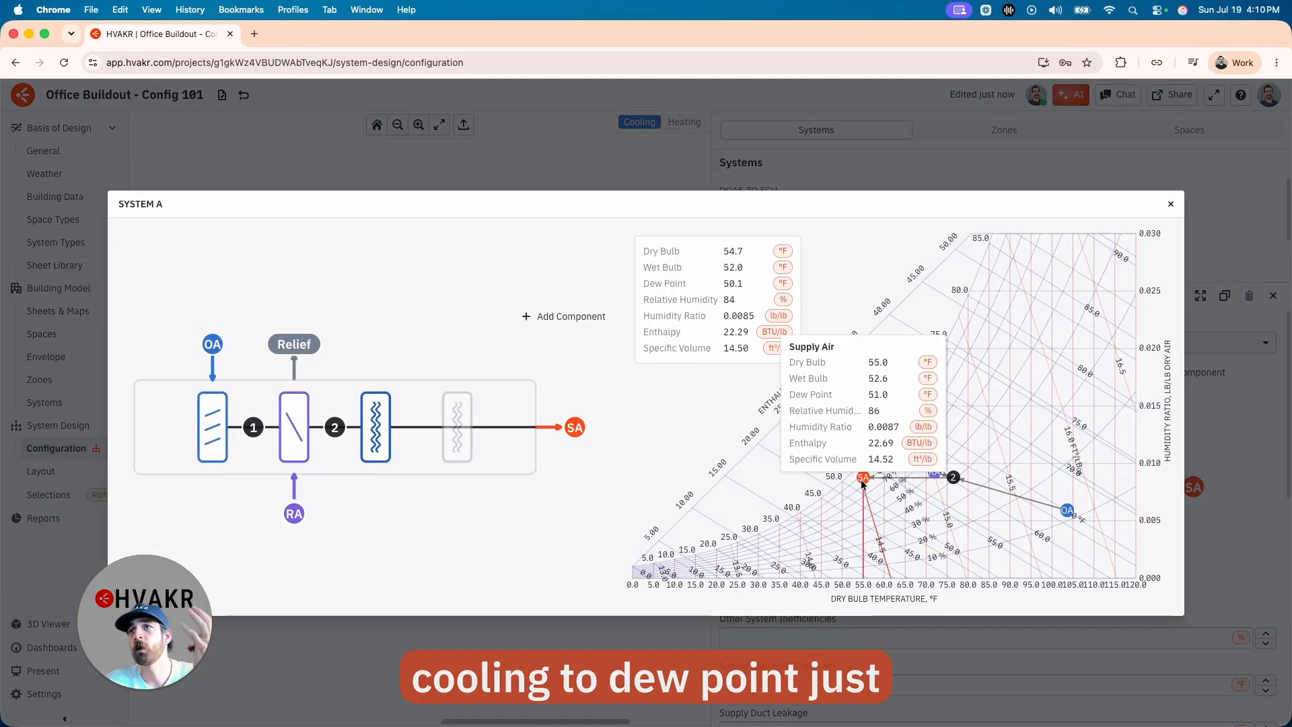
pyautogui.moveTo(1070, 514)
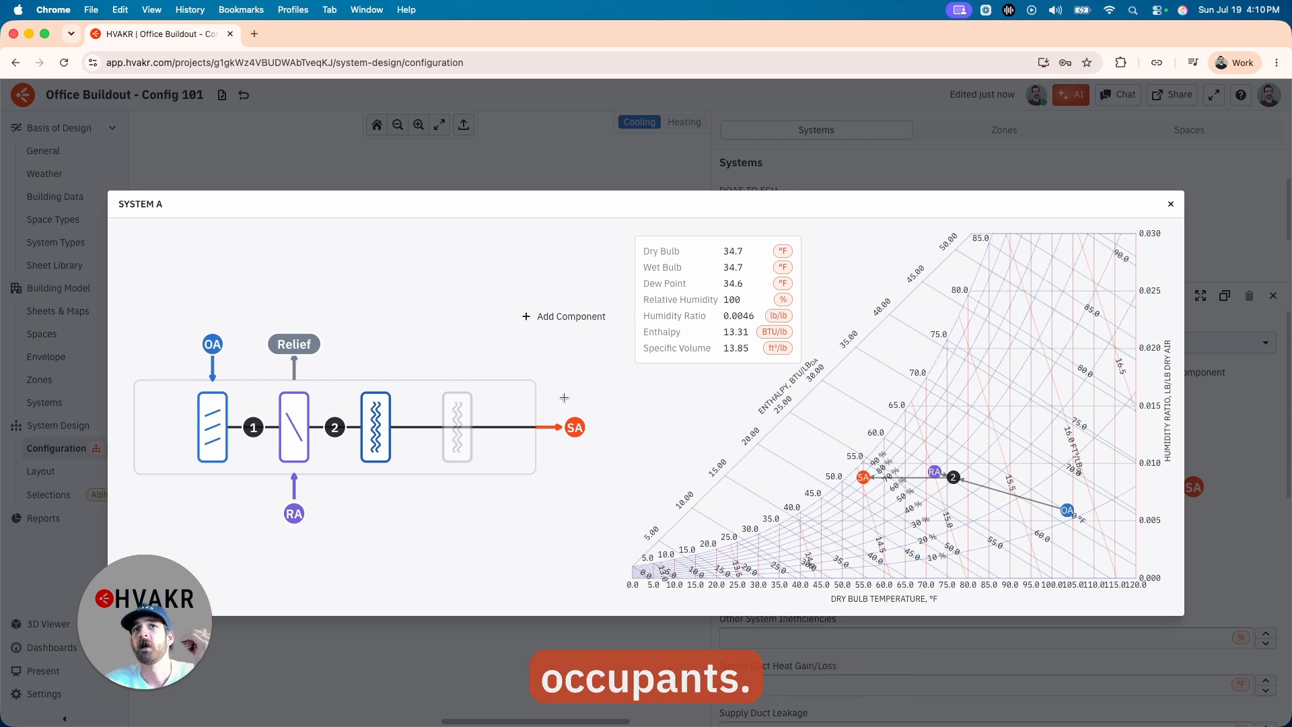
pyautogui.click(369, 426)
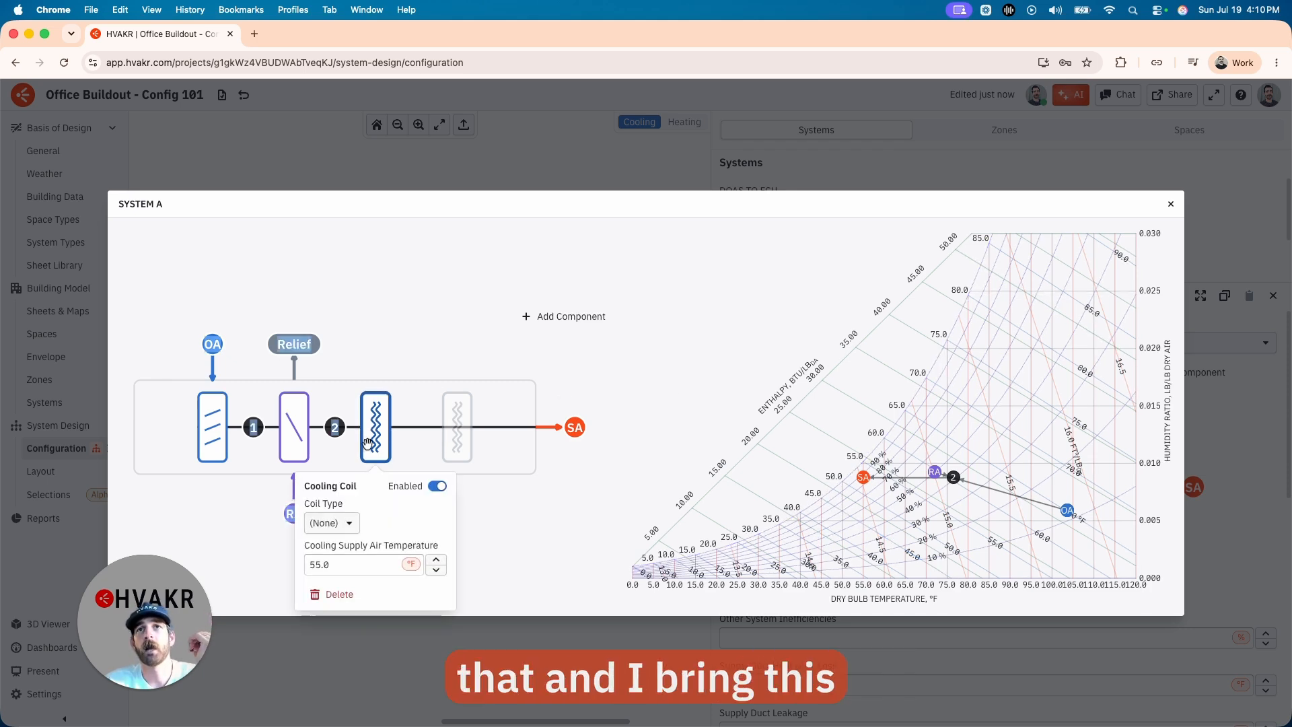
pyautogui.doubleClick(351, 565)
pyautogui.write('45')
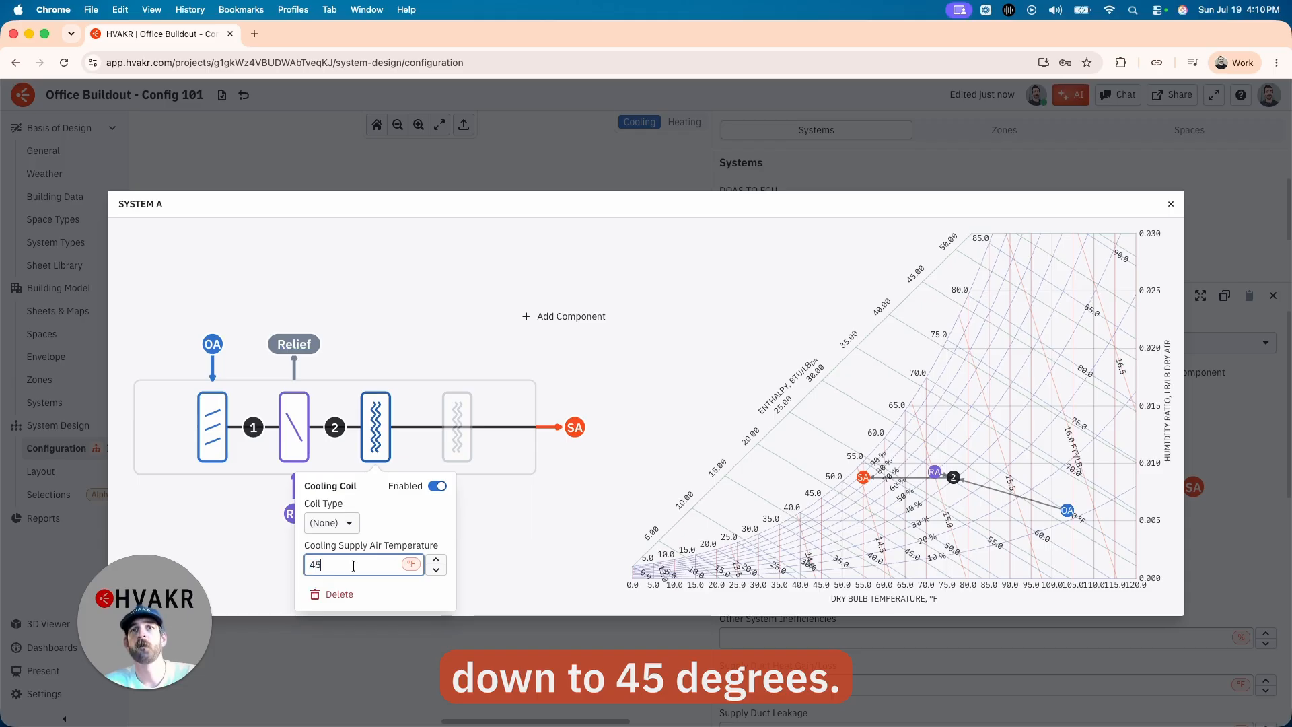
pyautogui.press('Return')
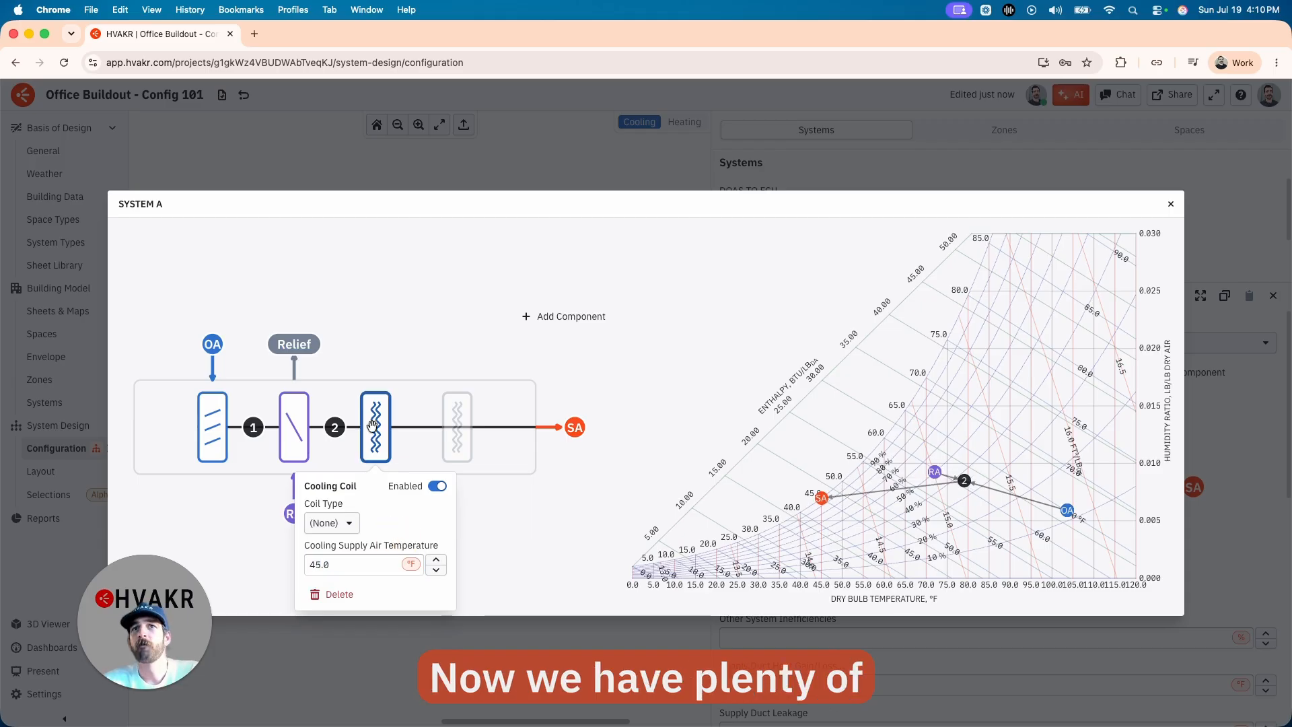
pyautogui.click(508, 496)
pyautogui.moveTo(380, 431)
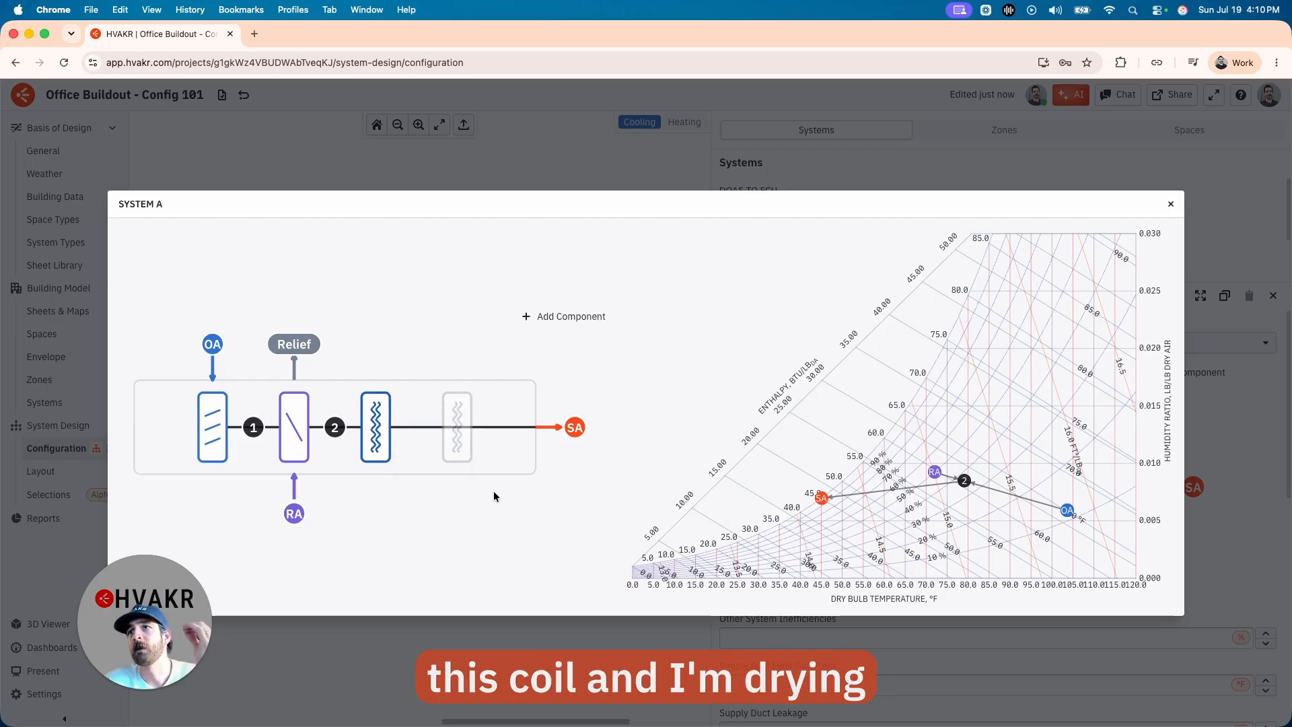
# Enable the heating coil after SYSTEM A's cooling coil, and check its heating supply air temperature
pyautogui.click(466, 430)
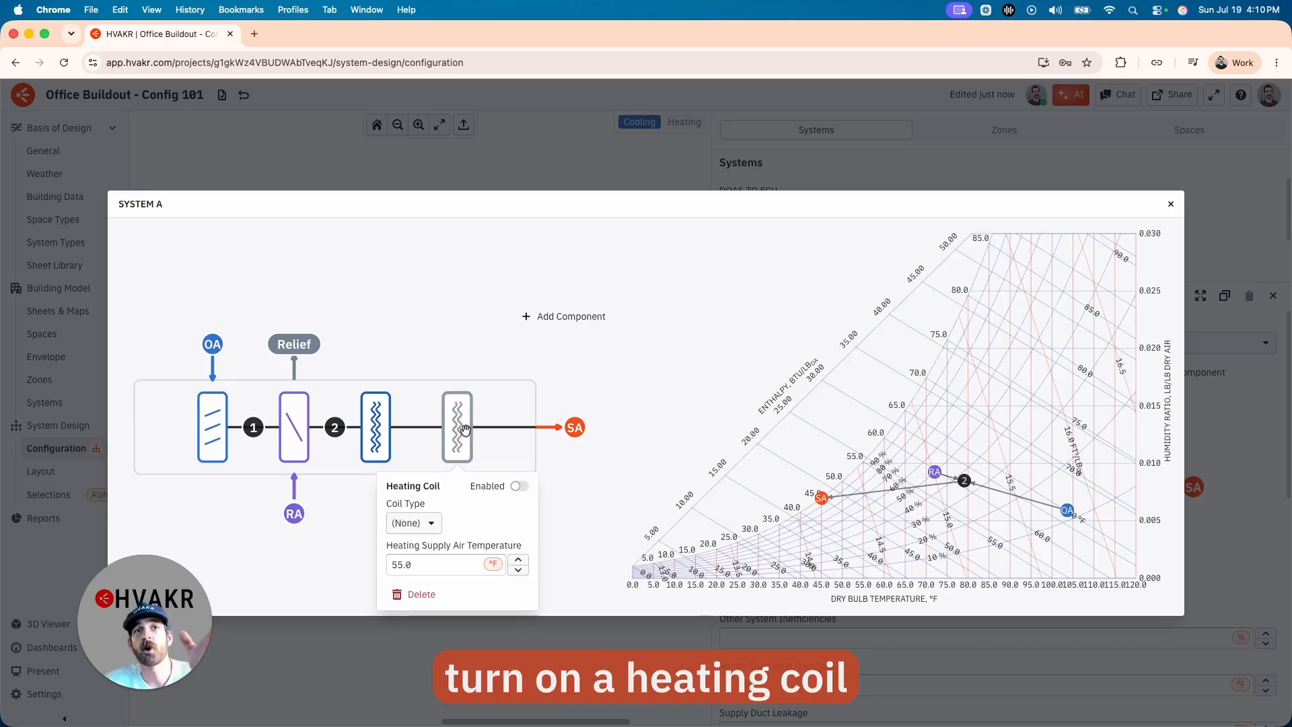
pyautogui.click(519, 486)
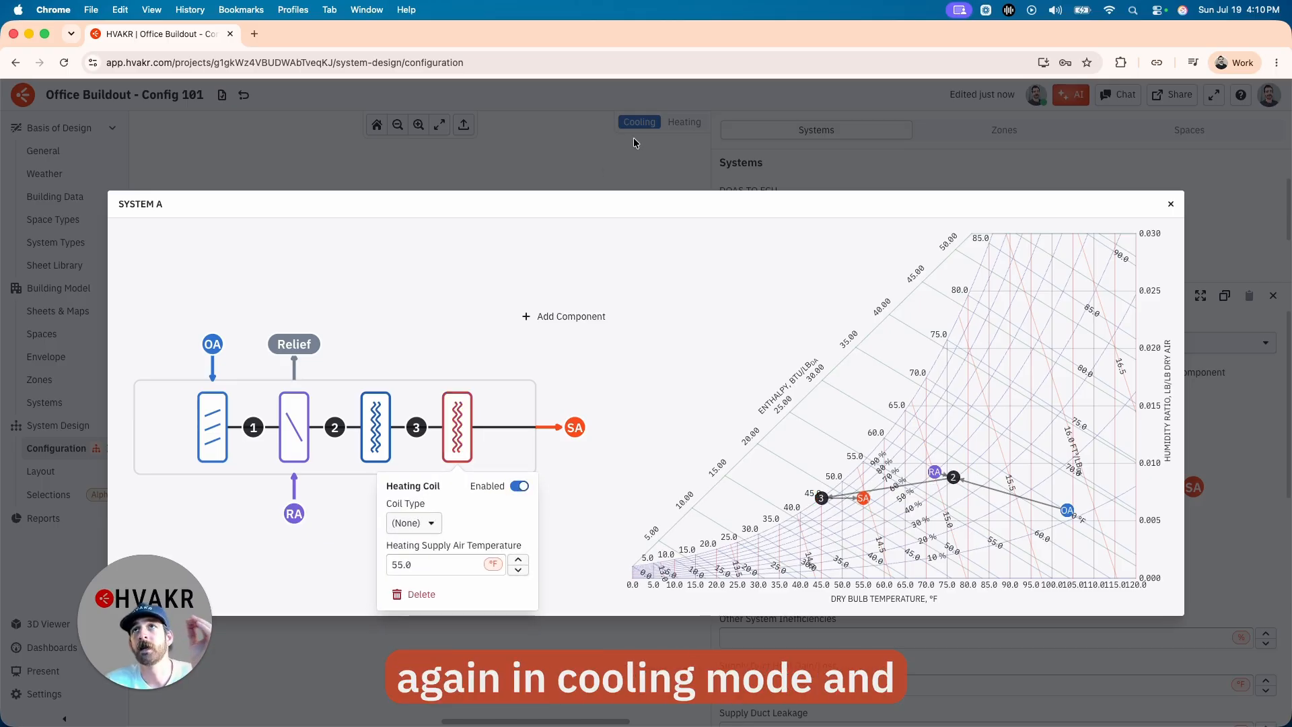
pyautogui.click(431, 566)
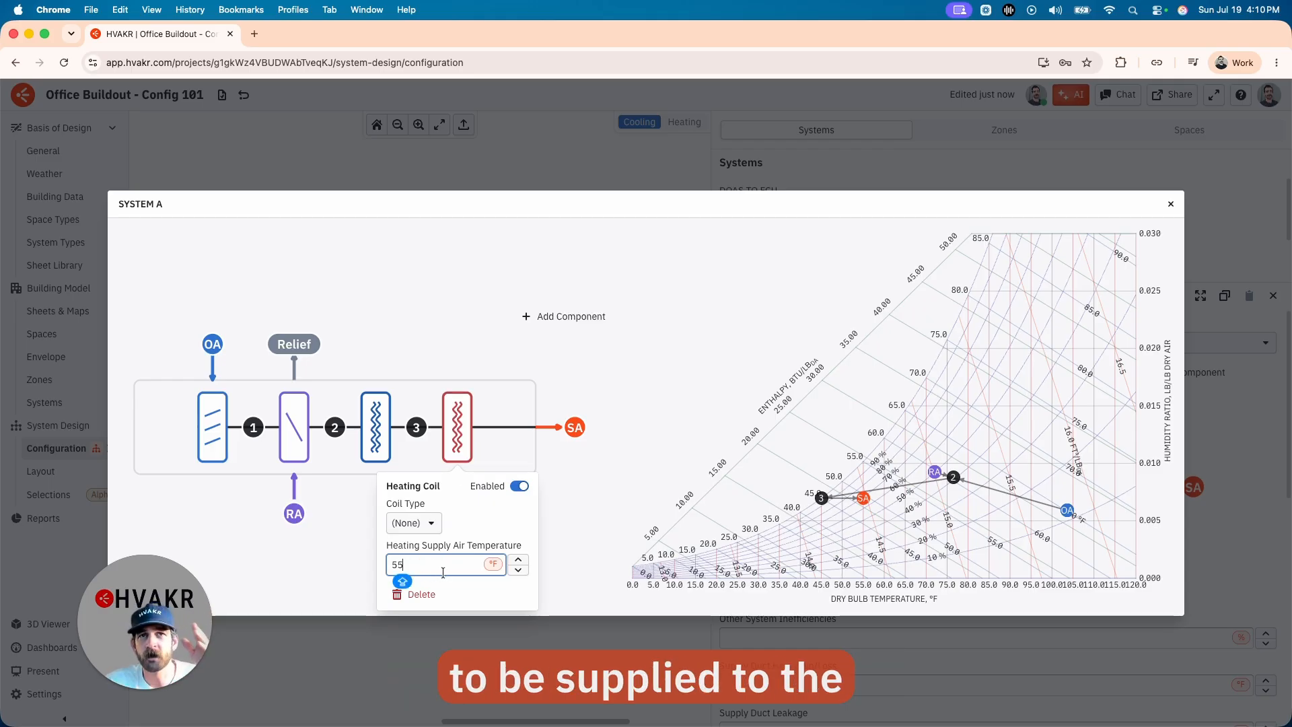
pyautogui.click(554, 516)
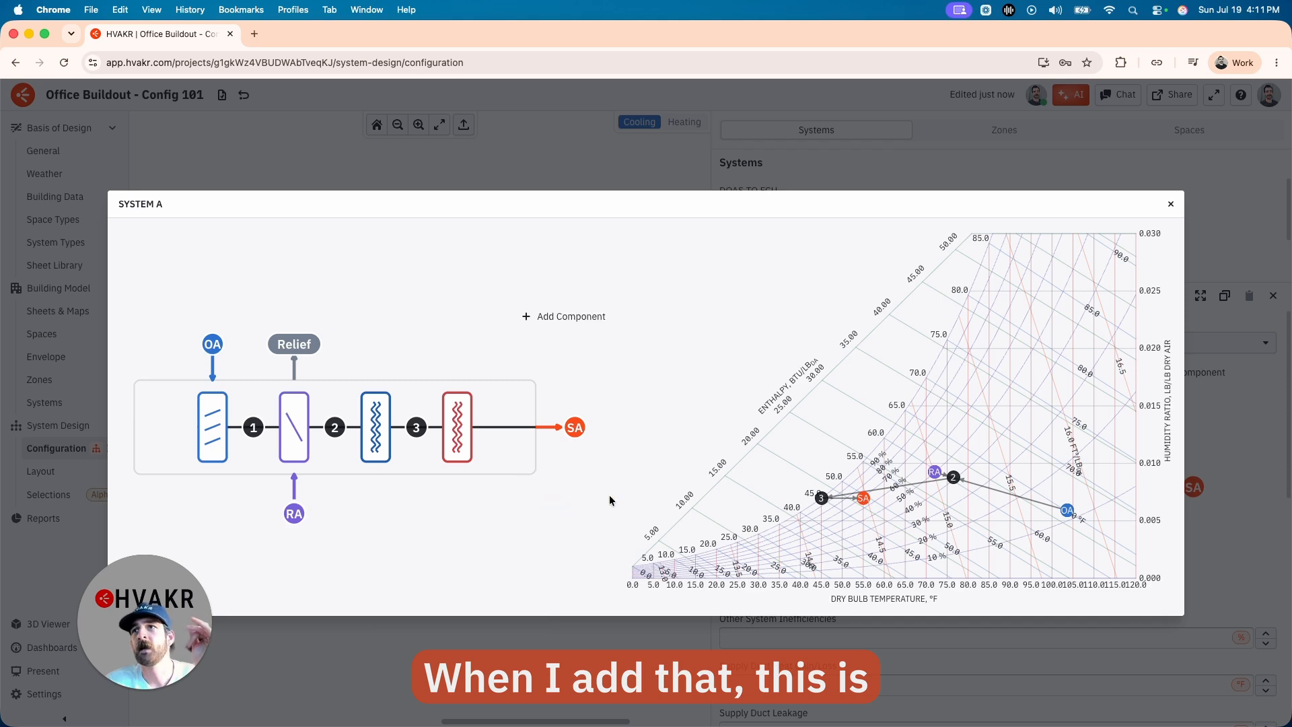
# Examine the cooling coil outlet and return air points on SYSTEM A's psychrometric chart, and close the chart
pyautogui.moveTo(842, 529)
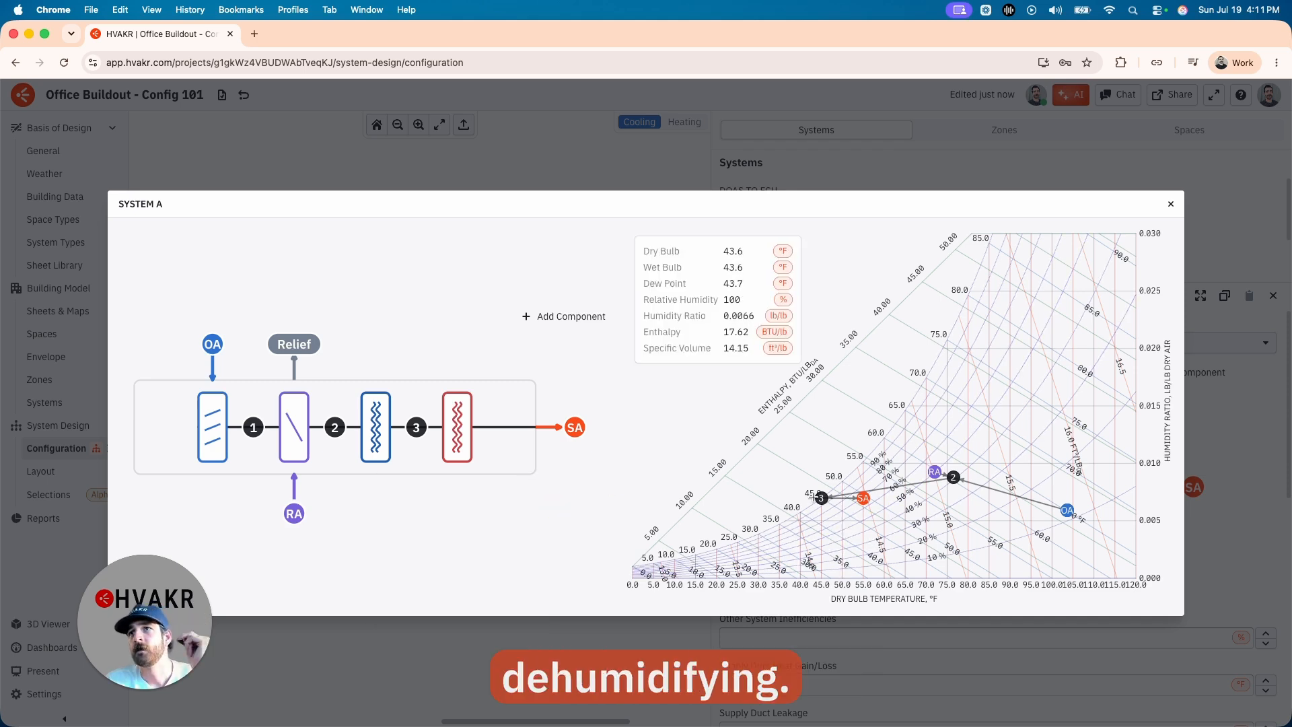
pyautogui.moveTo(821, 499)
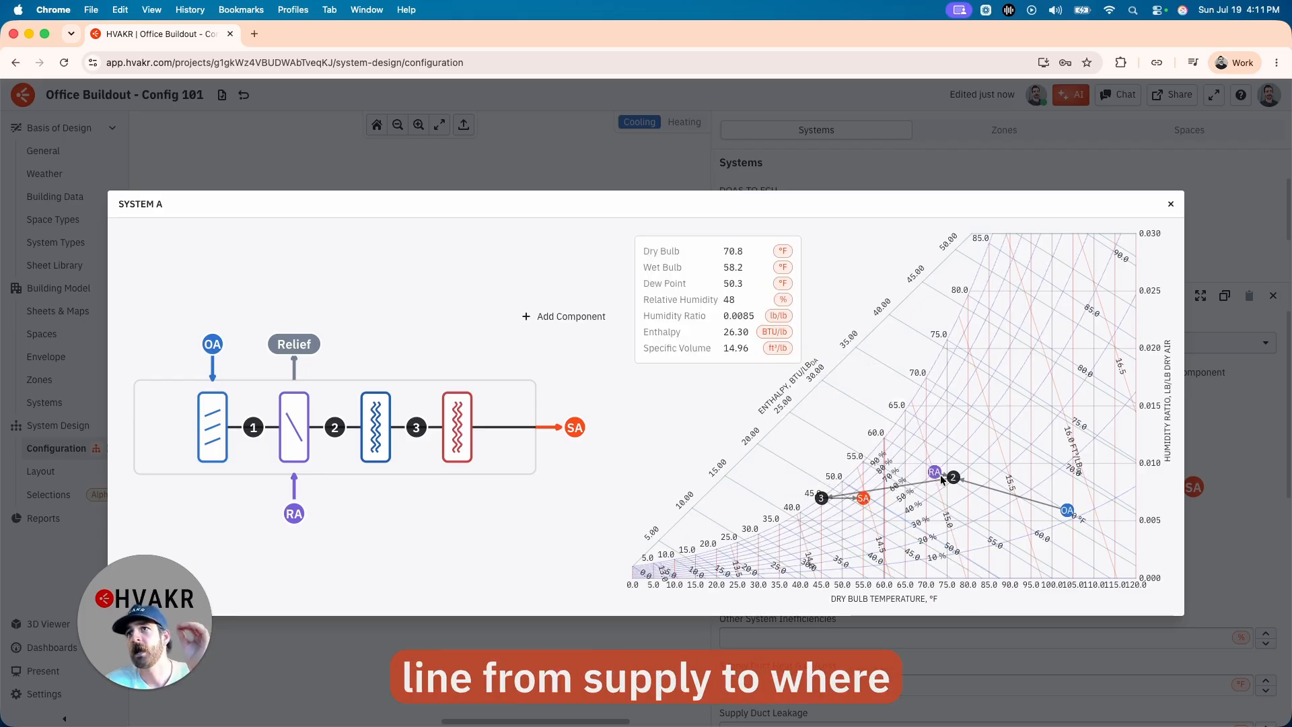
pyautogui.moveTo(936, 476)
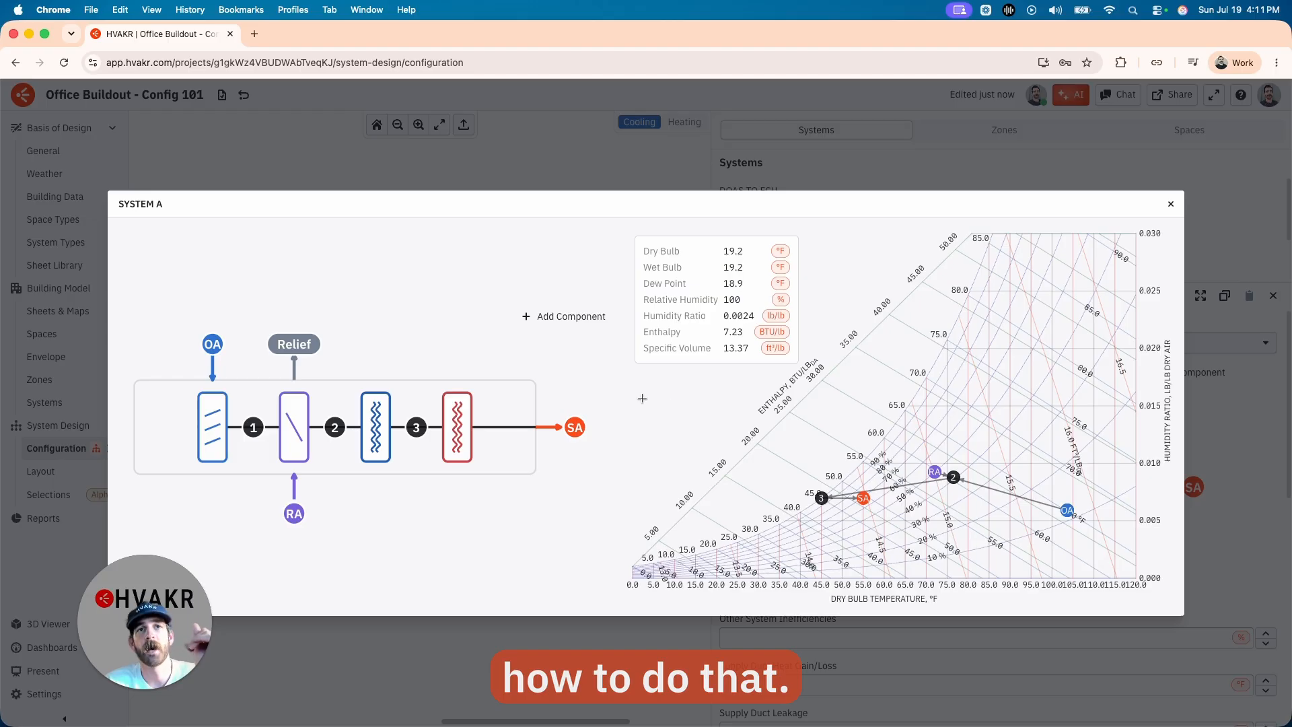
pyautogui.press('Escape')
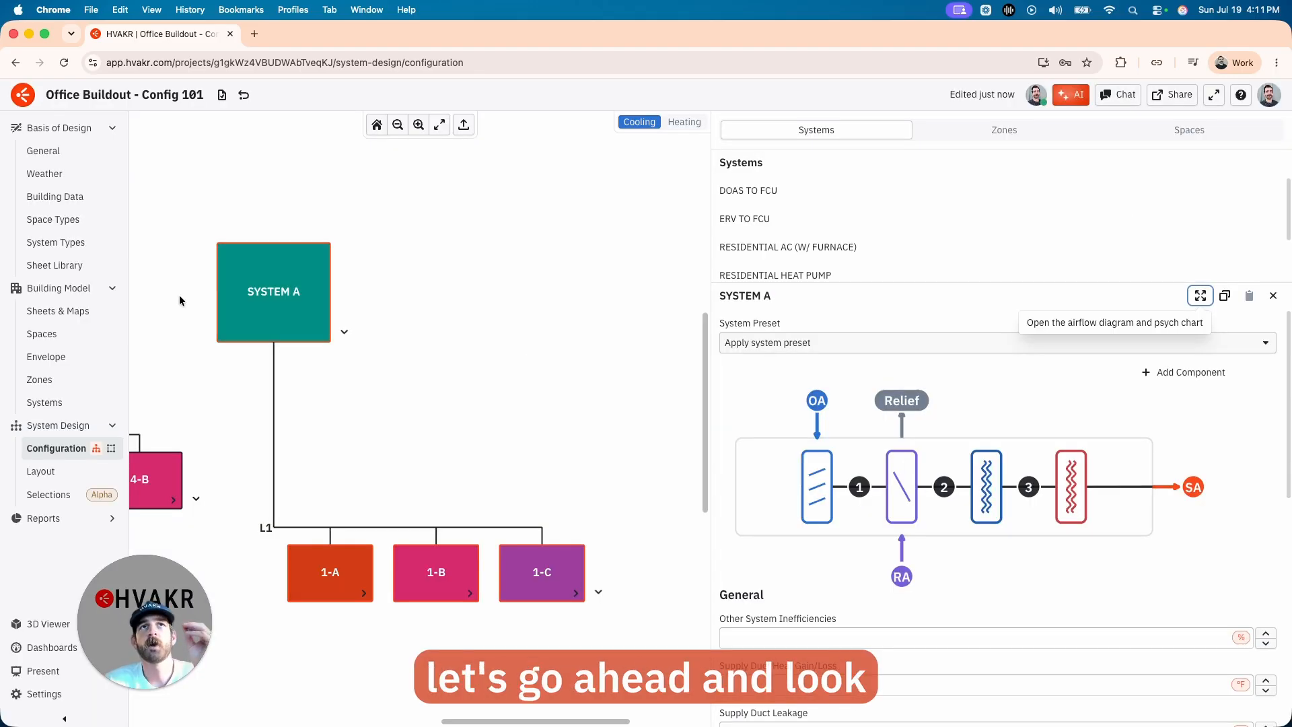
# Open the loads report for SYSTEM A, expand its zones, and review its peak cooling sums and central cooling data
pyautogui.click(110, 516)
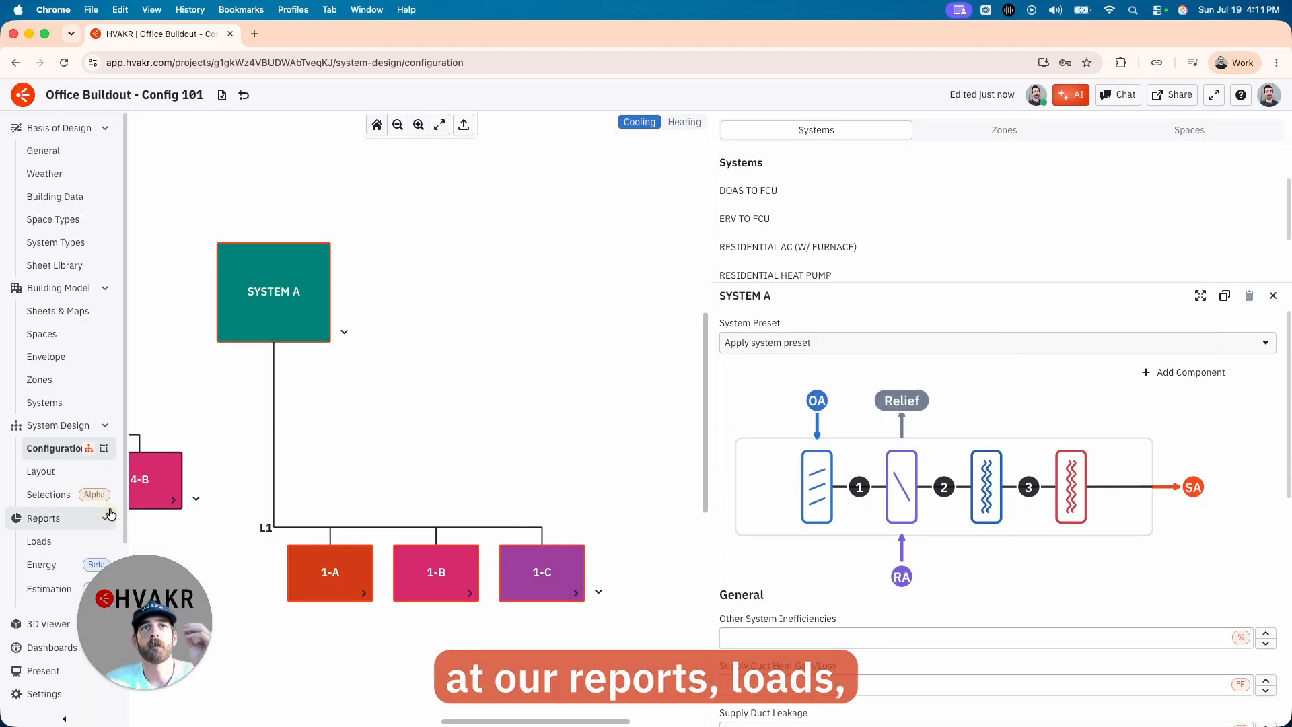
pyautogui.click(63, 541)
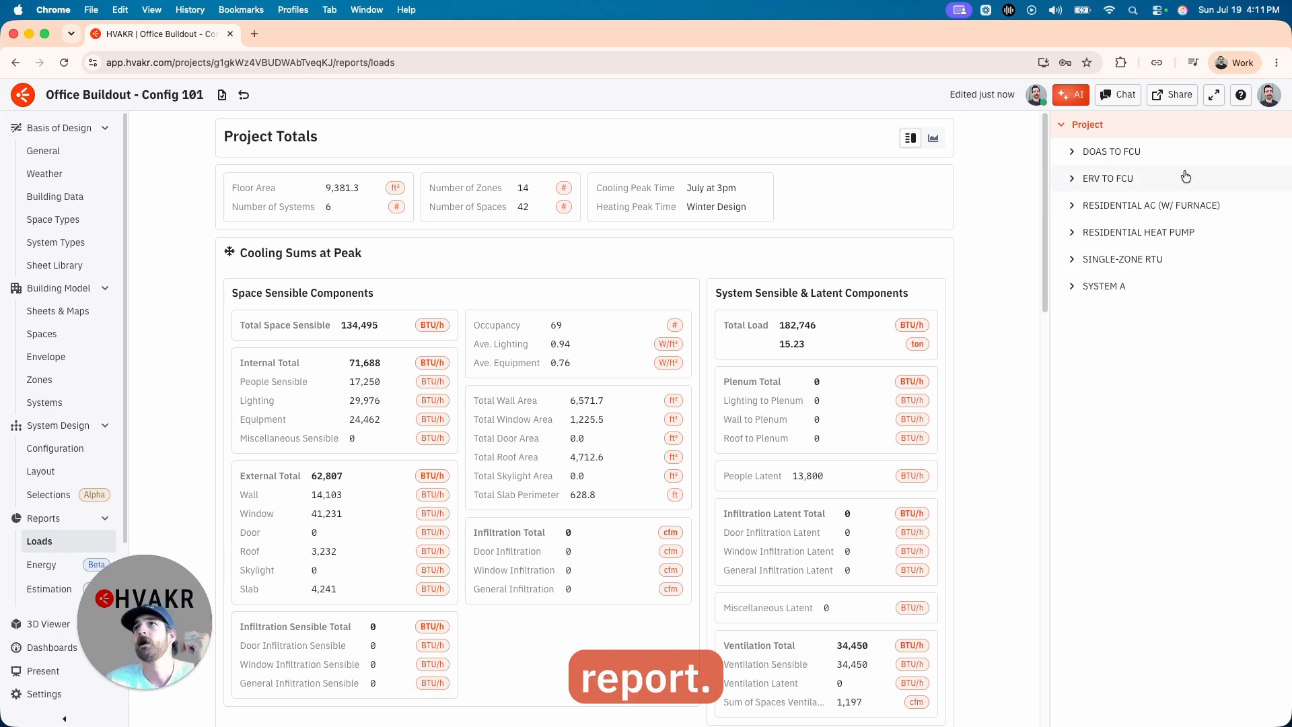
pyautogui.click(1118, 288)
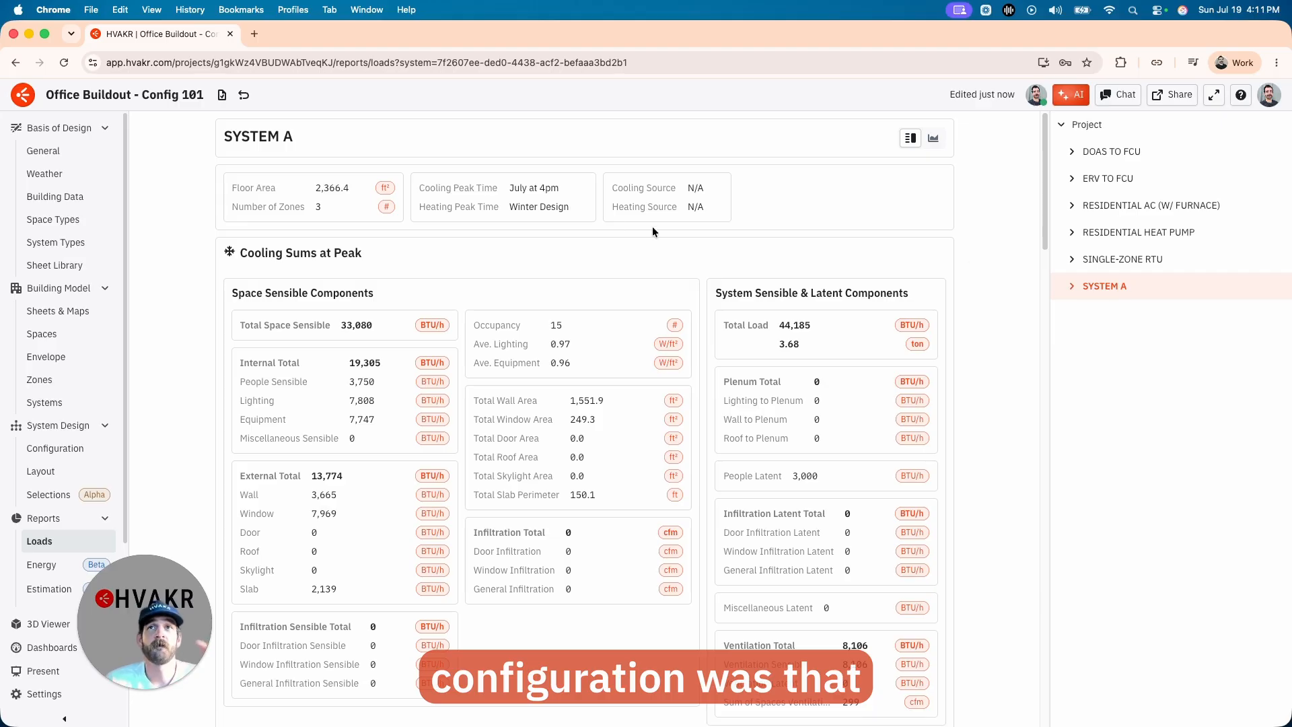
pyautogui.scroll(-3, 612, 224)
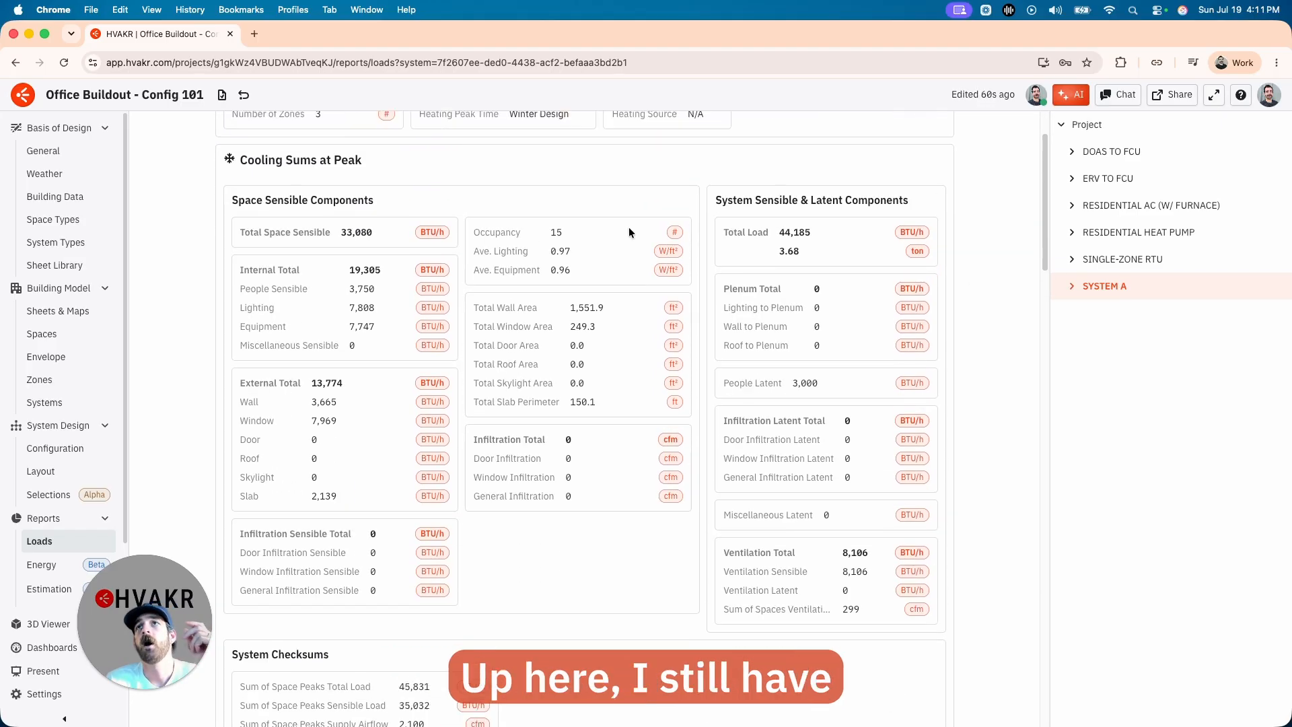
pyautogui.scroll(2, 629, 228)
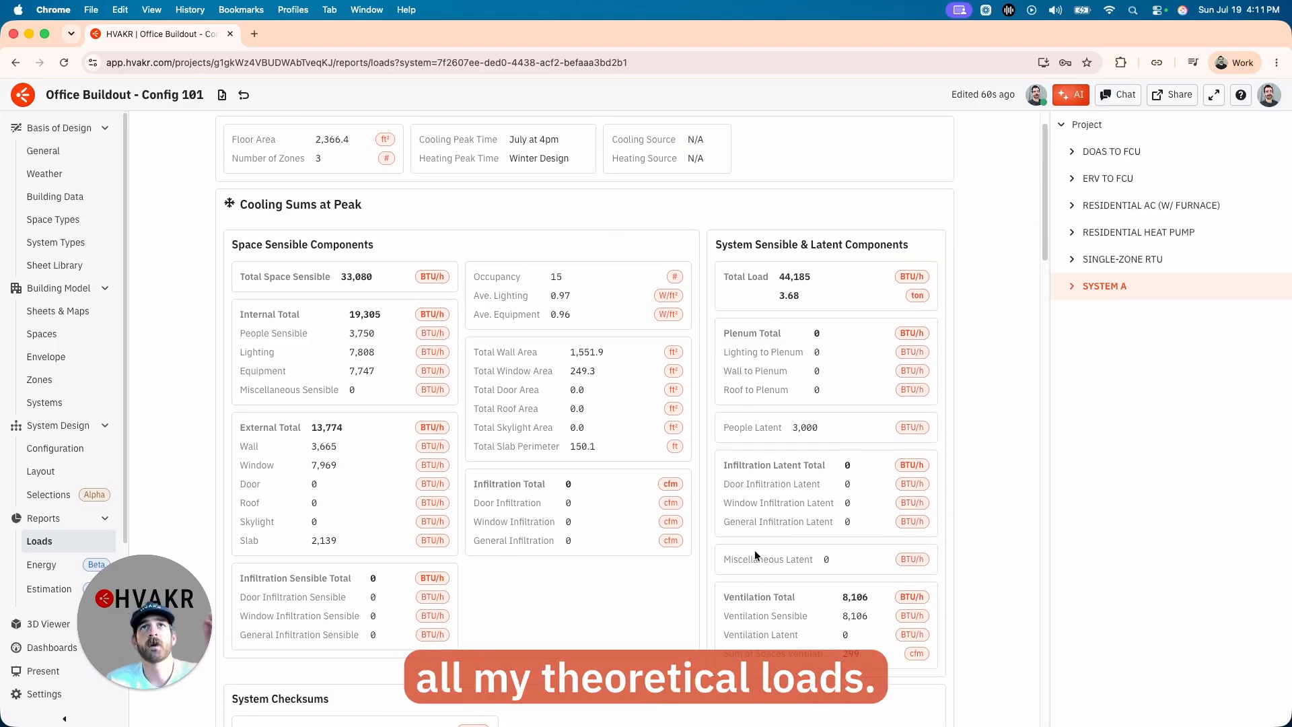
pyautogui.tripleClick(300, 206)
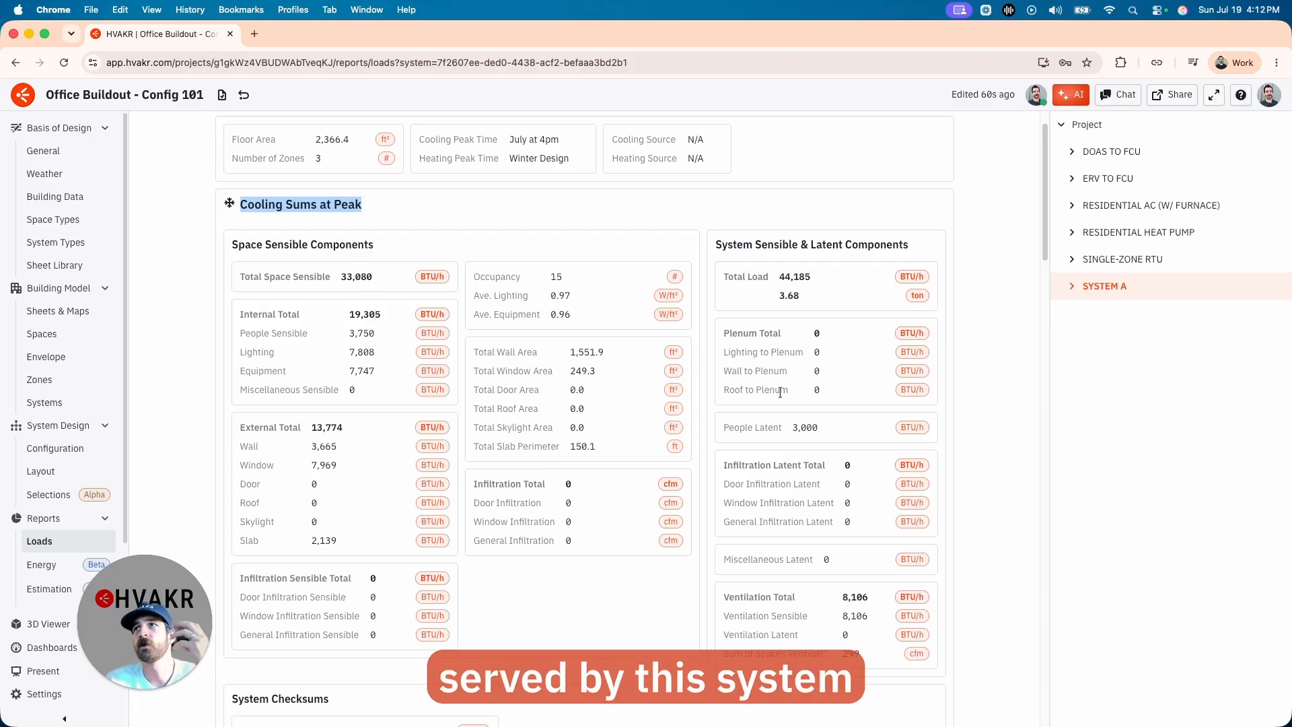
pyautogui.click(1076, 292)
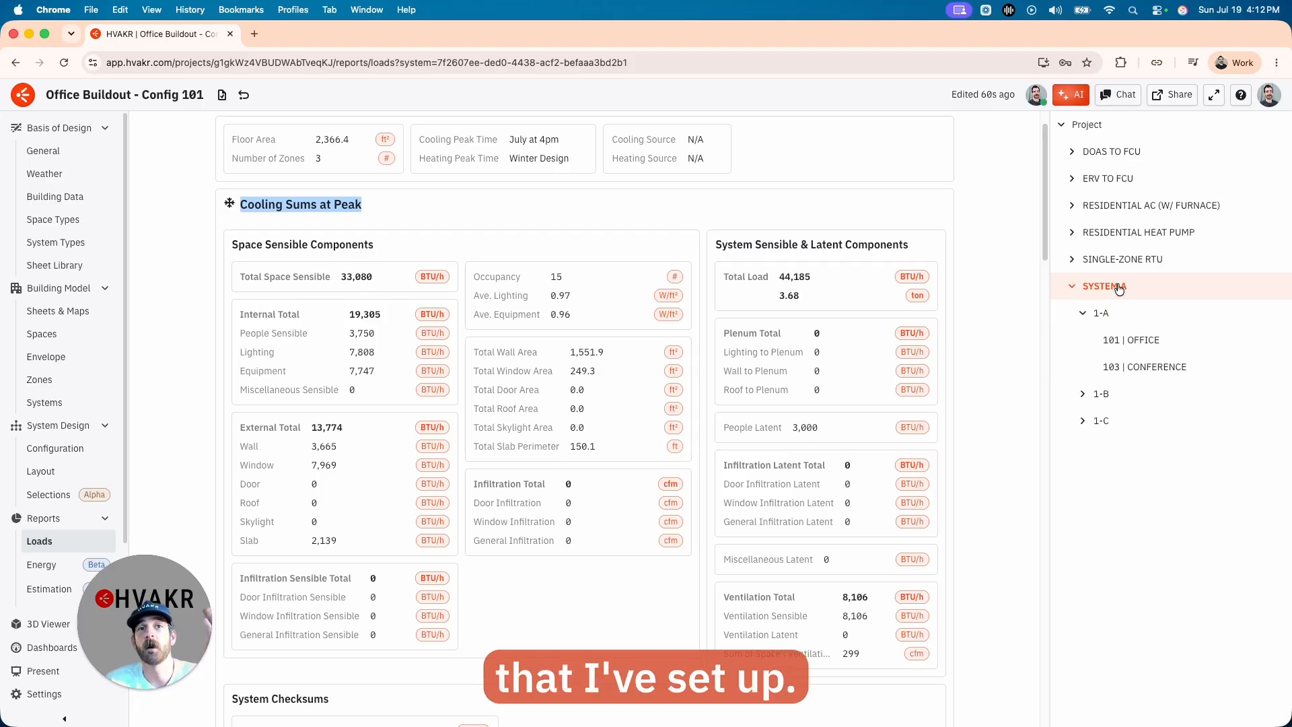
pyautogui.scroll(-15, 427, 278)
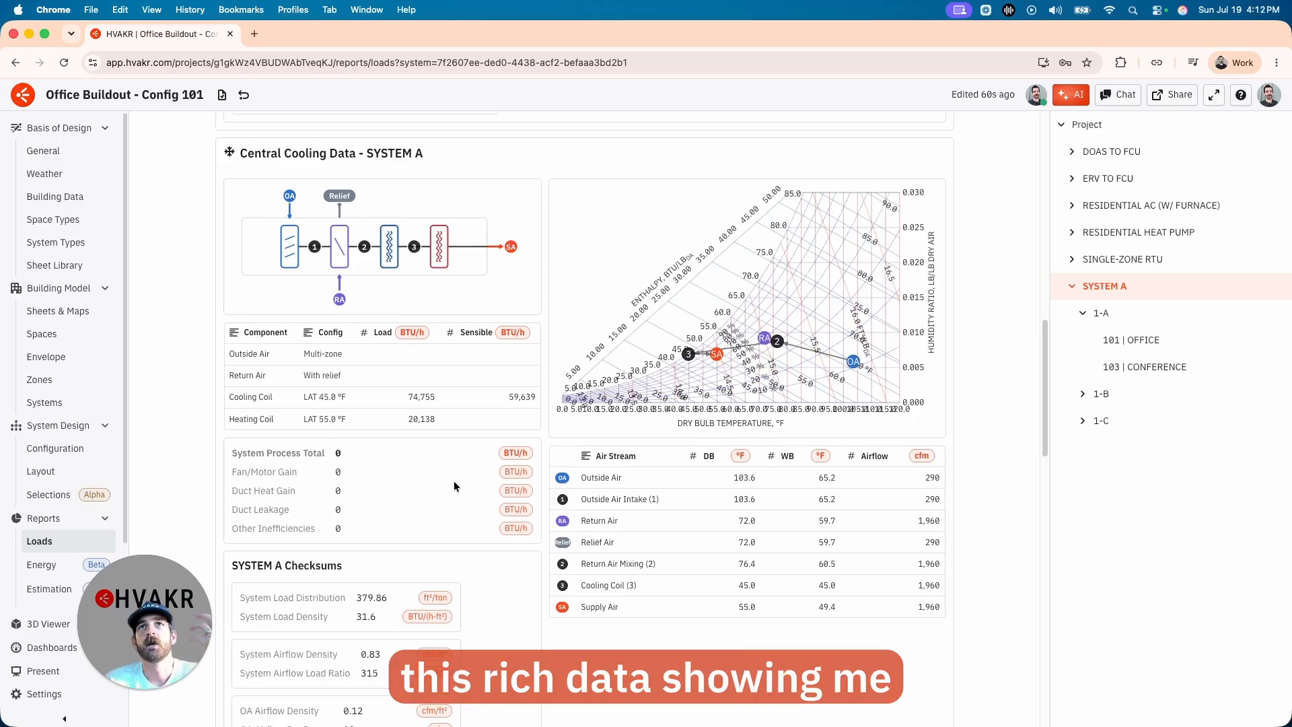
# Review the Central Cooling Data diagram for SYSTEM A and the cooling and heating coil loads in its component table
pyautogui.scroll(2, 453, 481)
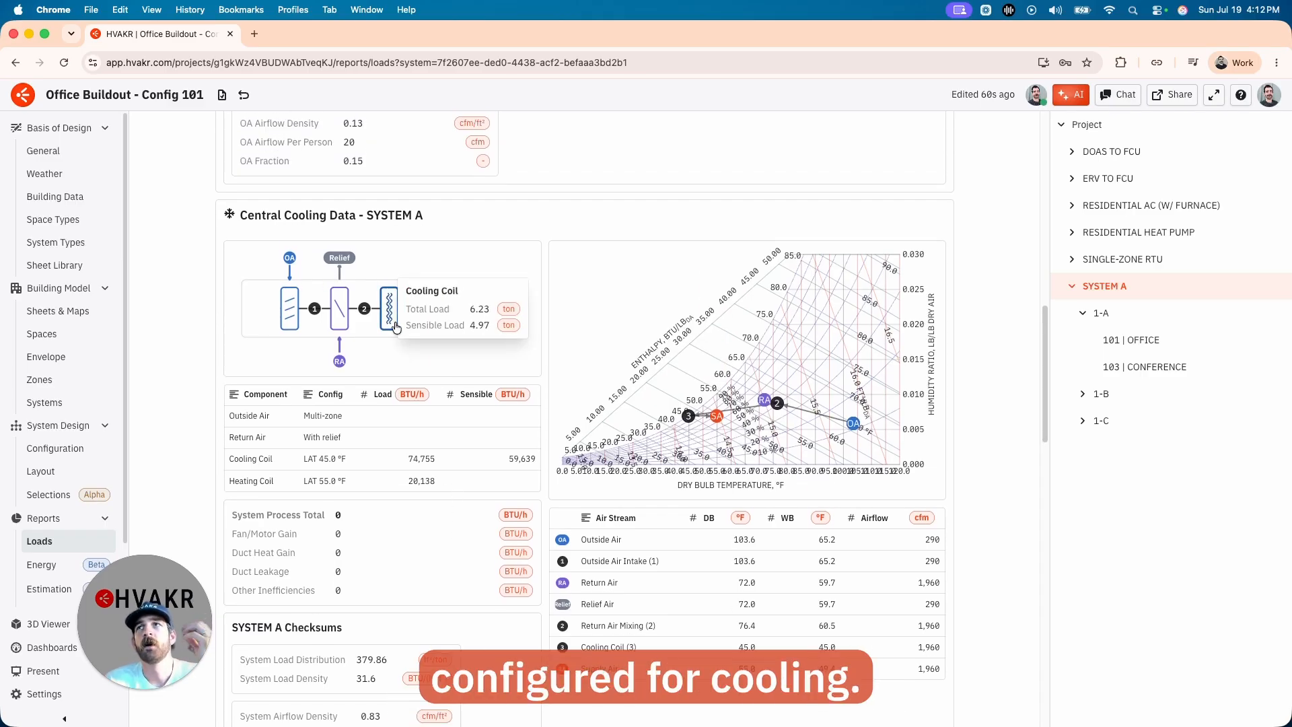
pyautogui.moveTo(237, 217); pyautogui.dragTo(459, 221)
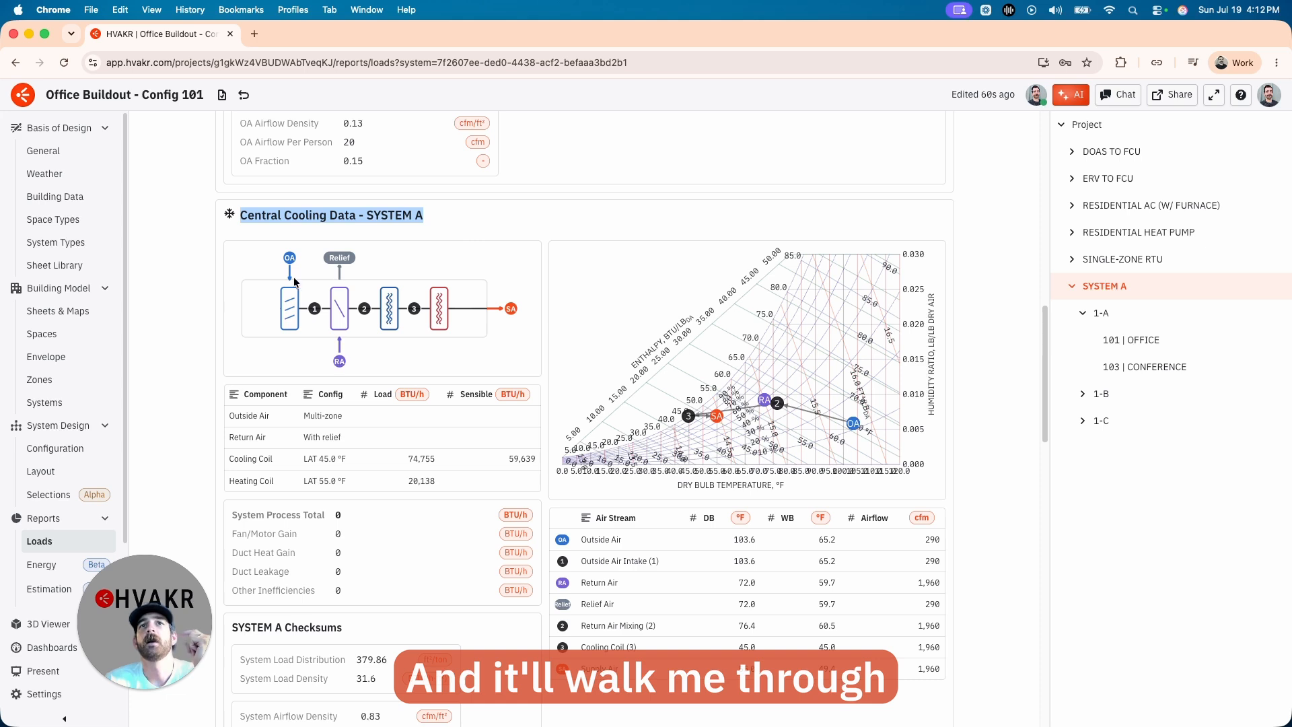
pyautogui.moveTo(440, 319)
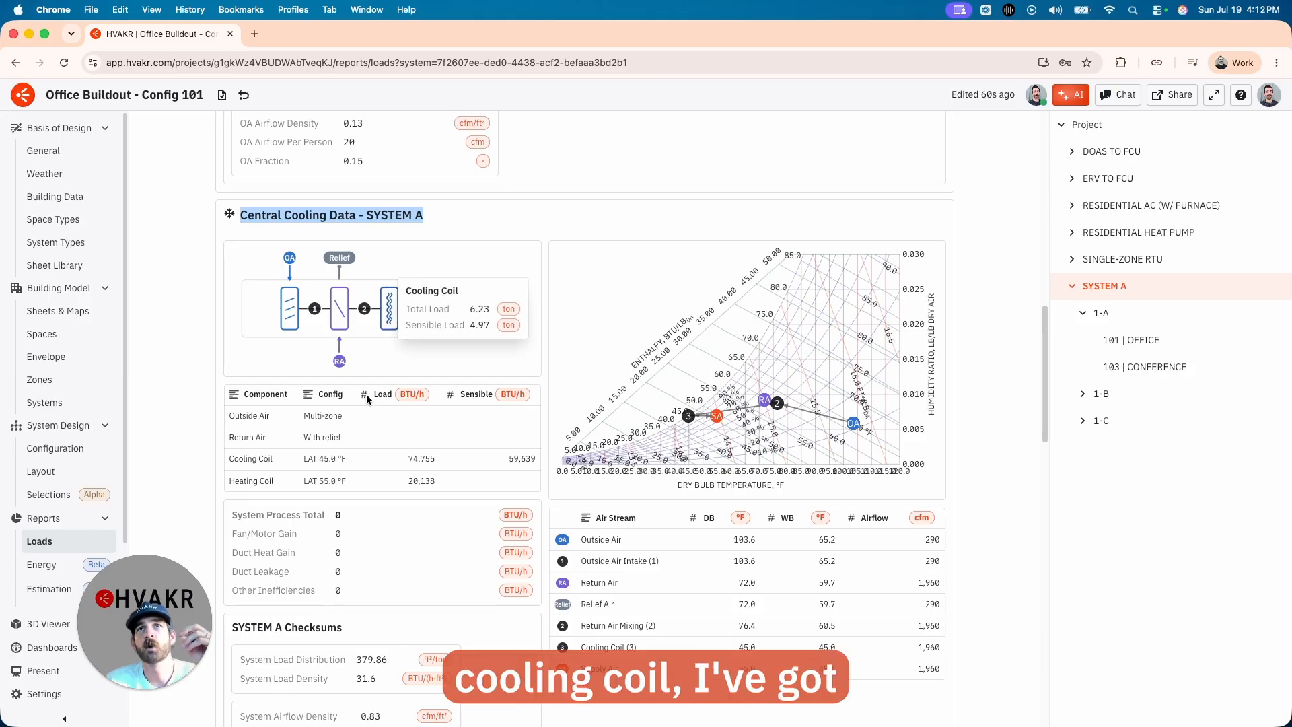
pyautogui.click(407, 461)
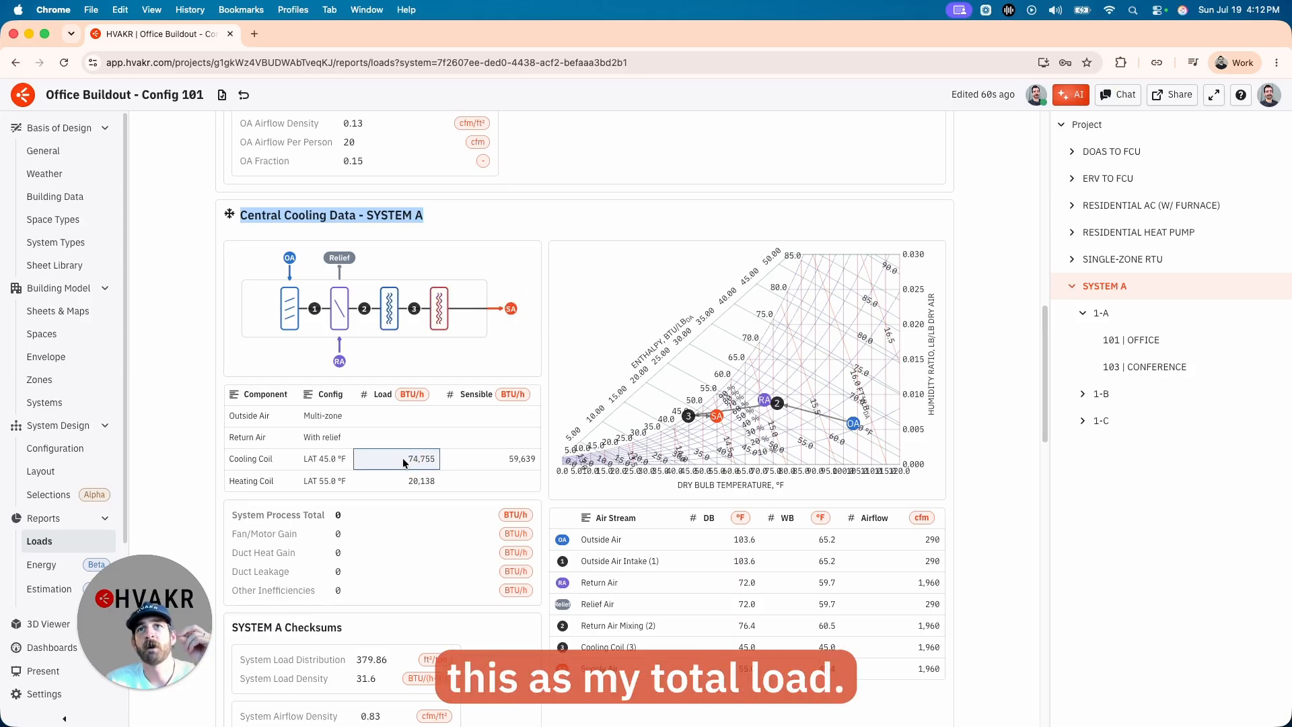
pyautogui.click(493, 463)
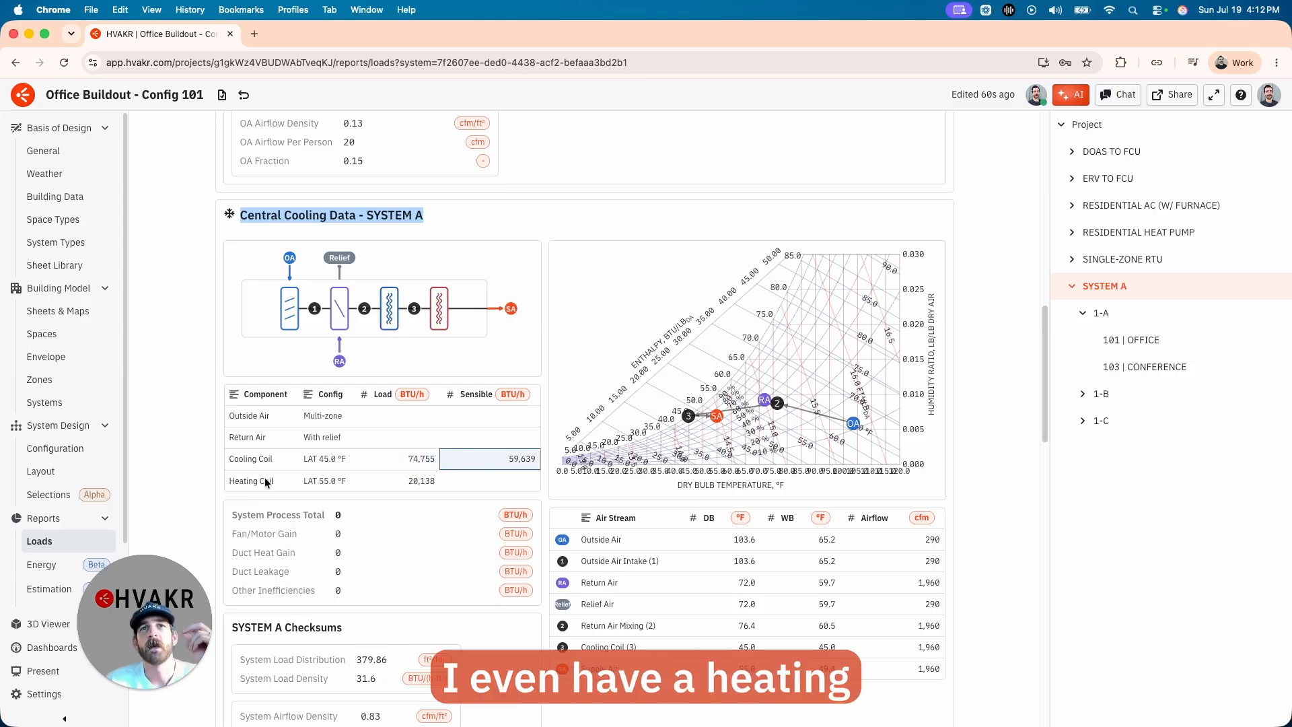
pyautogui.click(414, 483)
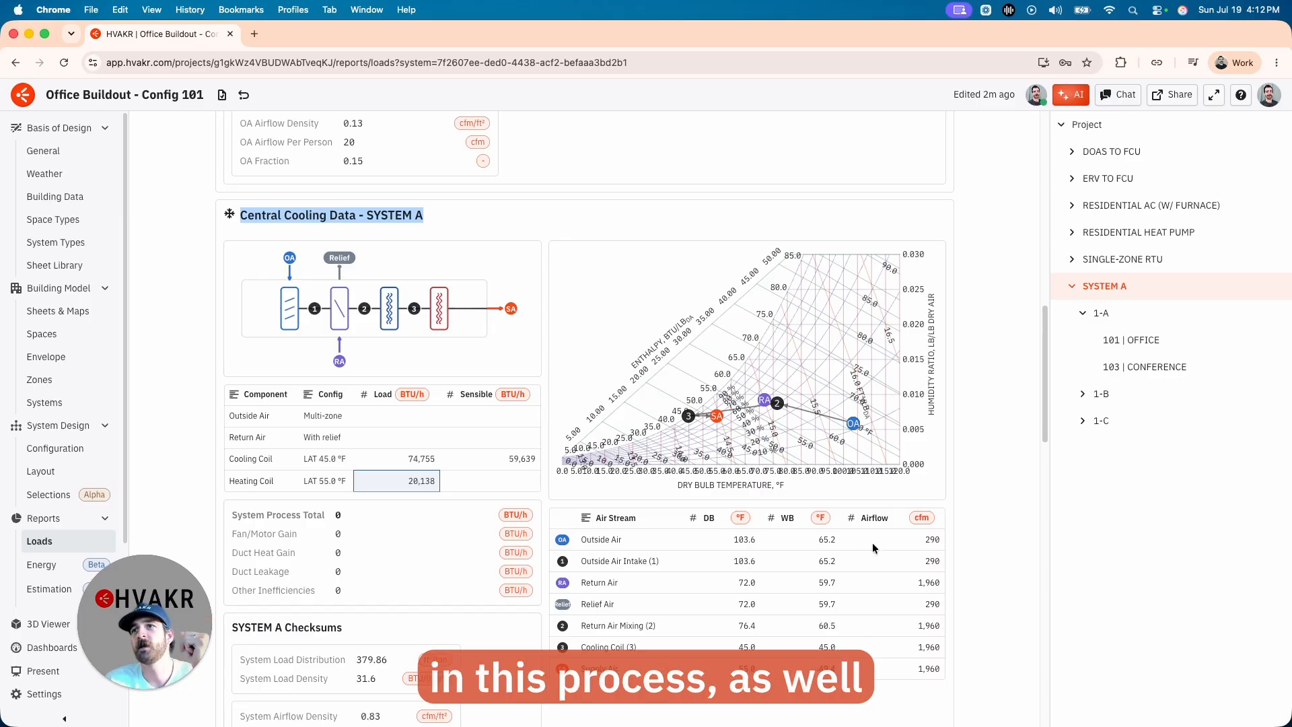
# Examine the airflow column and the outside air, intake and return air rows in SYSTEM A's air stream table, relating them to the psychrometric chart
pyautogui.moveTo(878, 545); pyautogui.dragTo(879, 664)
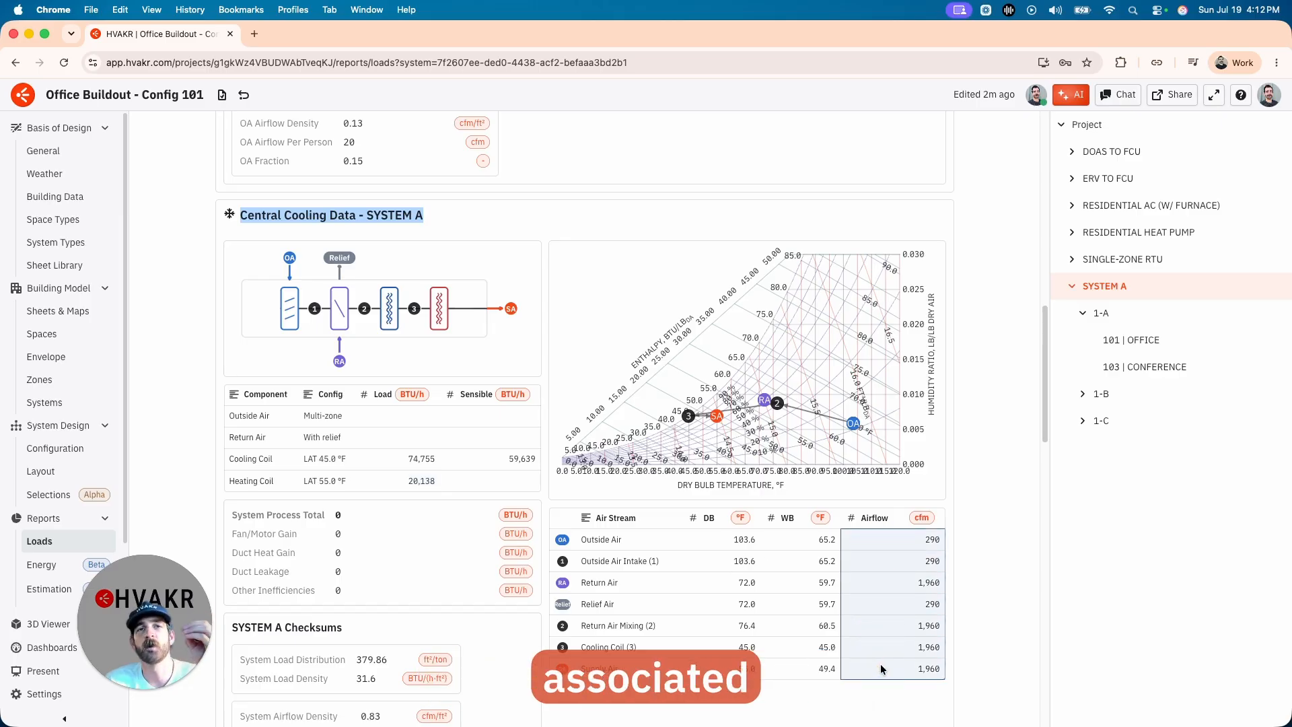
pyautogui.click(892, 541)
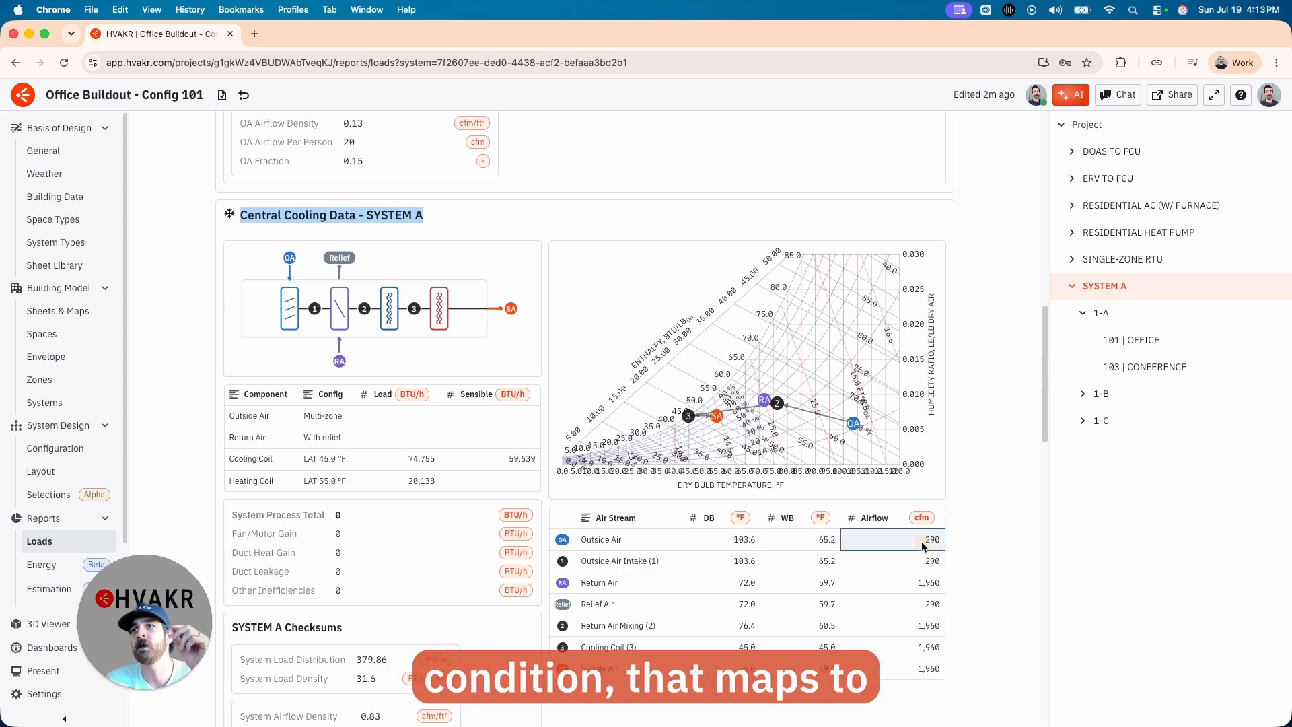
pyautogui.moveTo(855, 429)
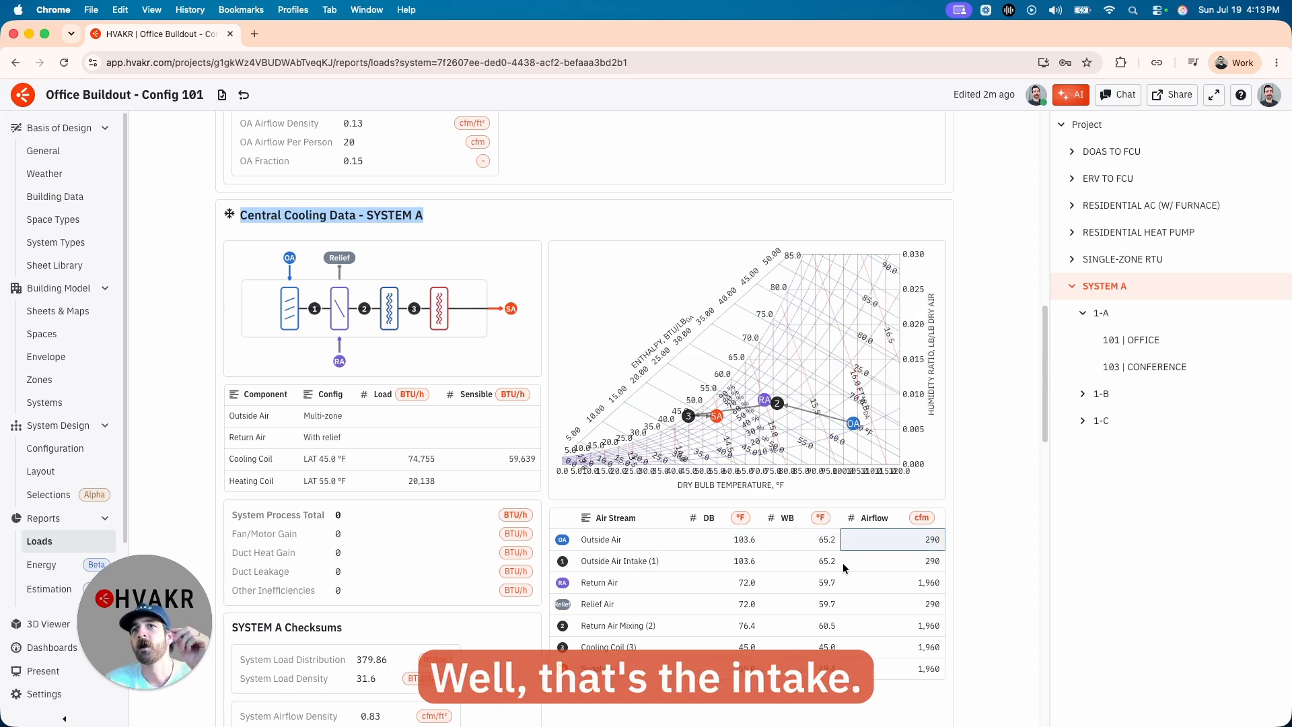
pyautogui.moveTo(696, 564); pyautogui.dragTo(903, 563)
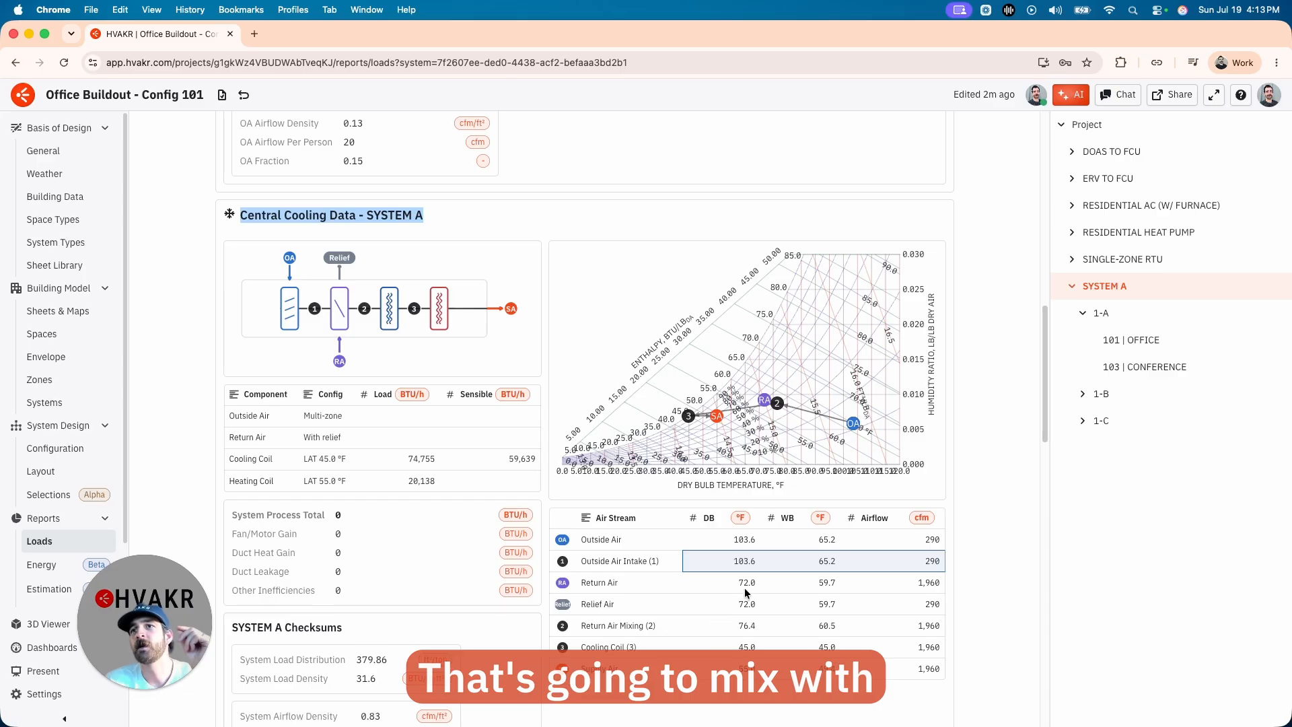
pyautogui.moveTo(744, 588); pyautogui.dragTo(911, 589)
pyautogui.click(896, 647)
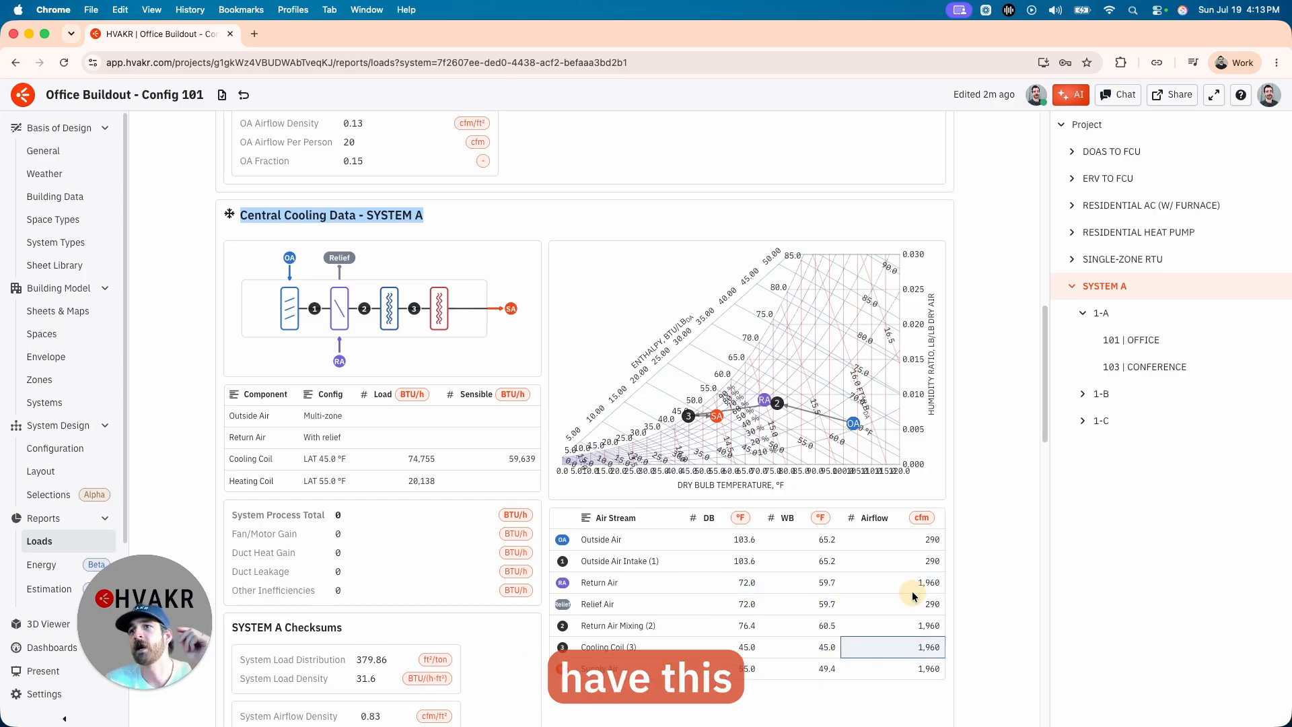
pyautogui.click(920, 583)
pyautogui.moveTo(735, 583); pyautogui.dragTo(835, 587)
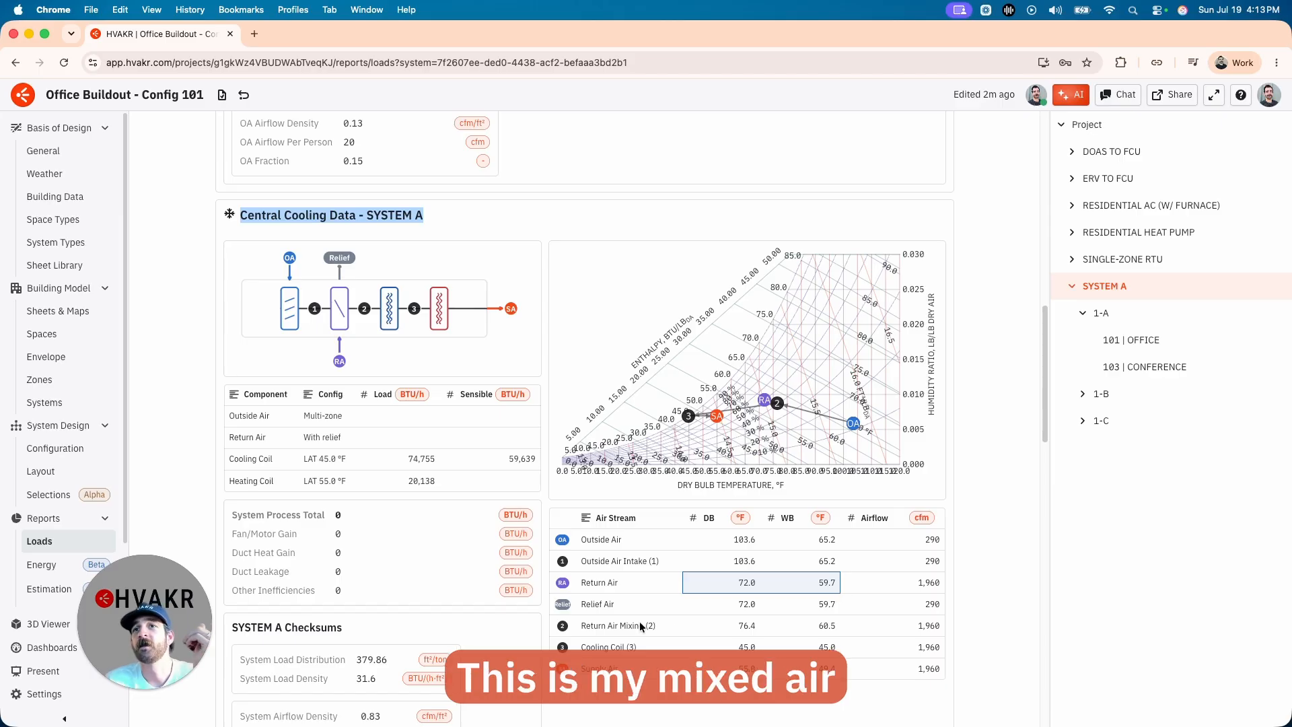
# Trace the return air mixing, cooling coil and supply air conditions in the air stream table, and look over SYSTEM A's checksums
pyautogui.moveTo(737, 626); pyautogui.dragTo(890, 625)
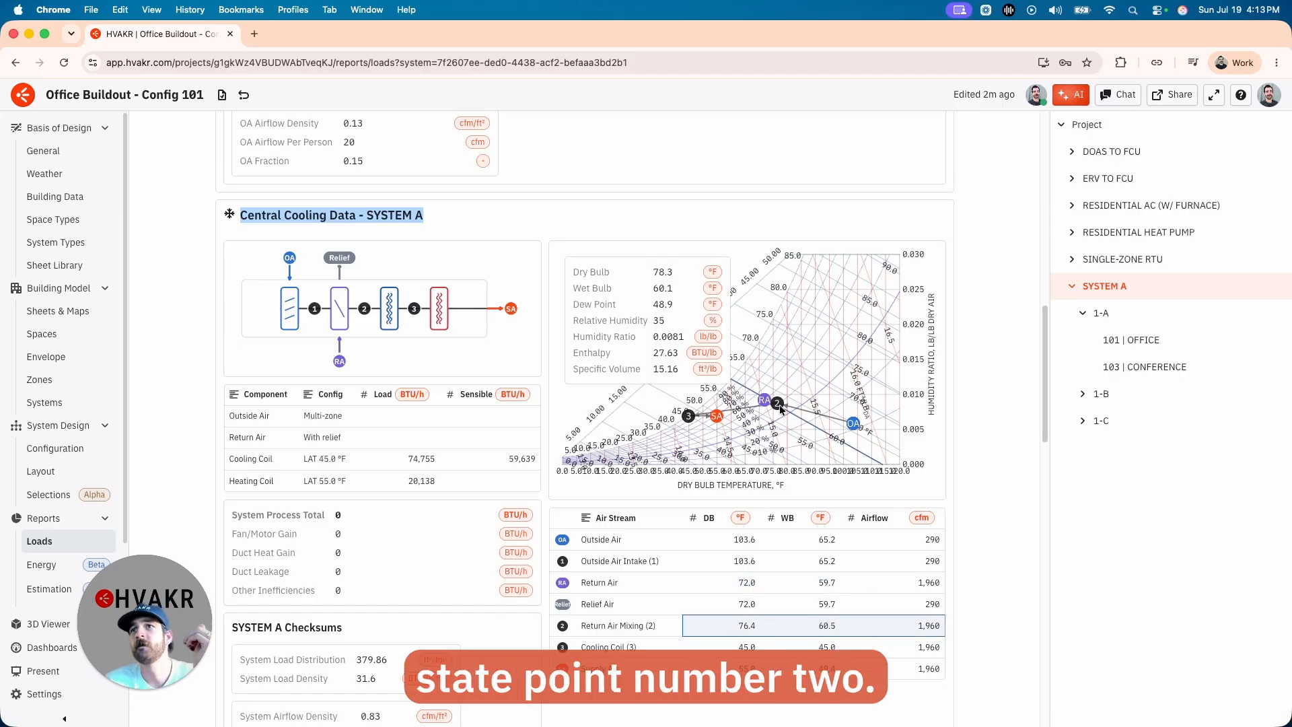
pyautogui.moveTo(779, 405)
pyautogui.click(889, 626)
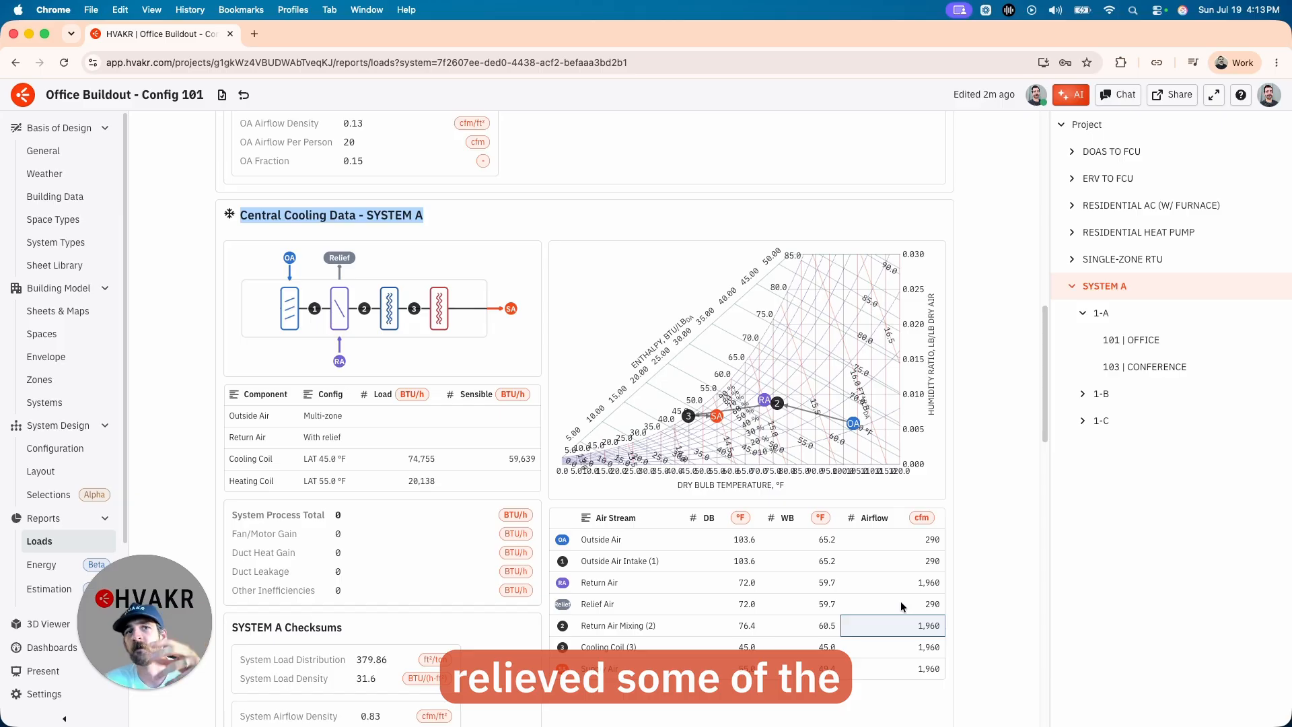
pyautogui.moveTo(748, 628); pyautogui.dragTo(829, 631)
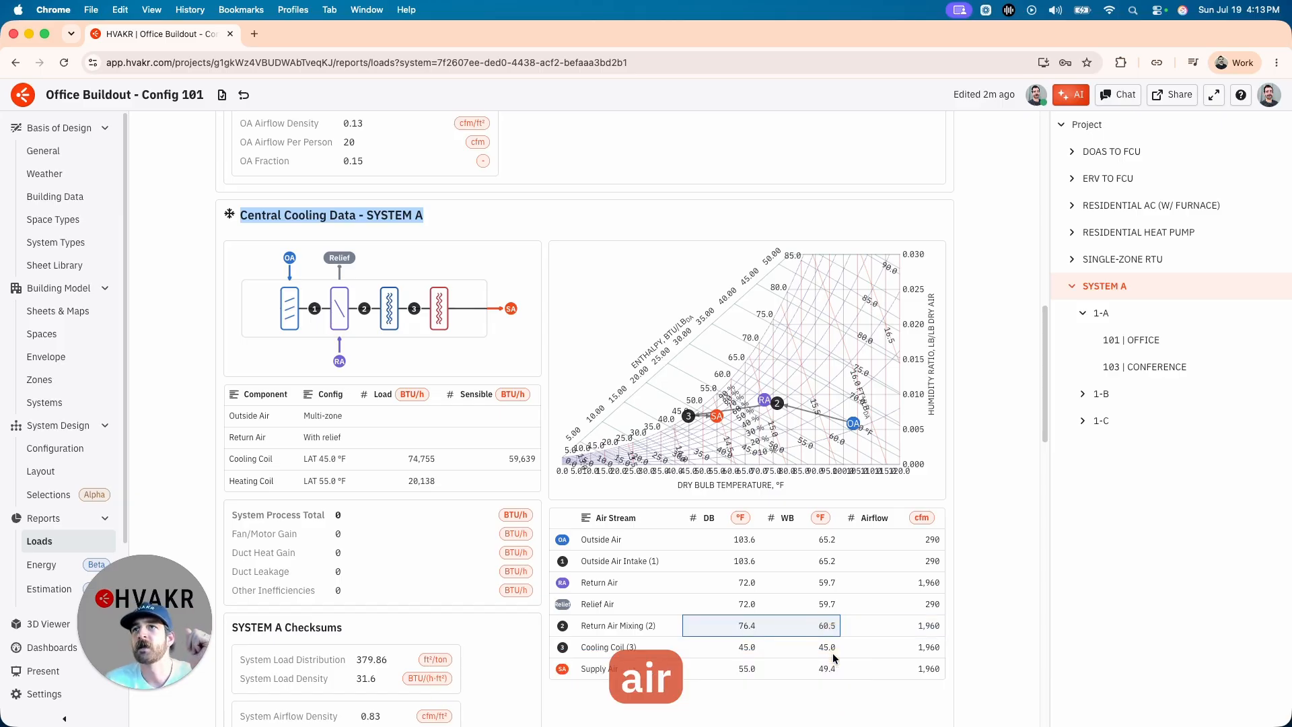
pyautogui.moveTo(755, 649); pyautogui.dragTo(816, 672)
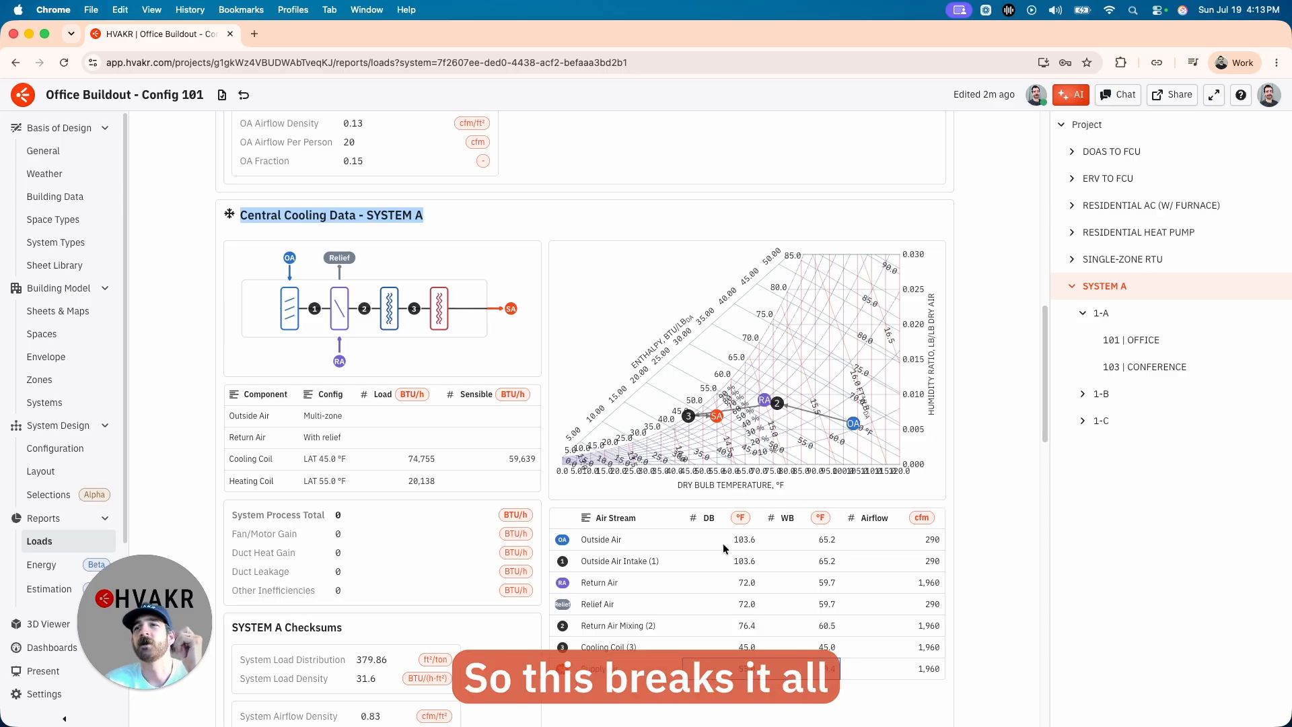
pyautogui.scroll(-5, 409, 583)
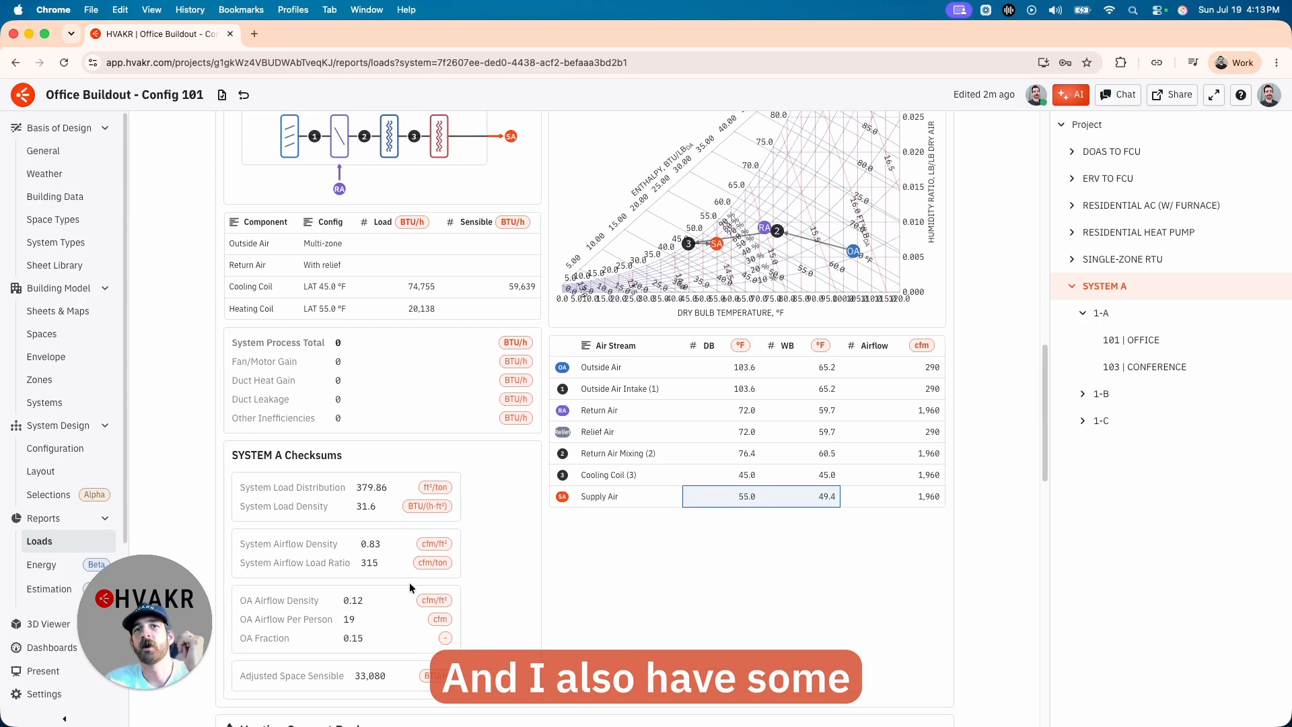
pyautogui.scroll(15, 390, 549)
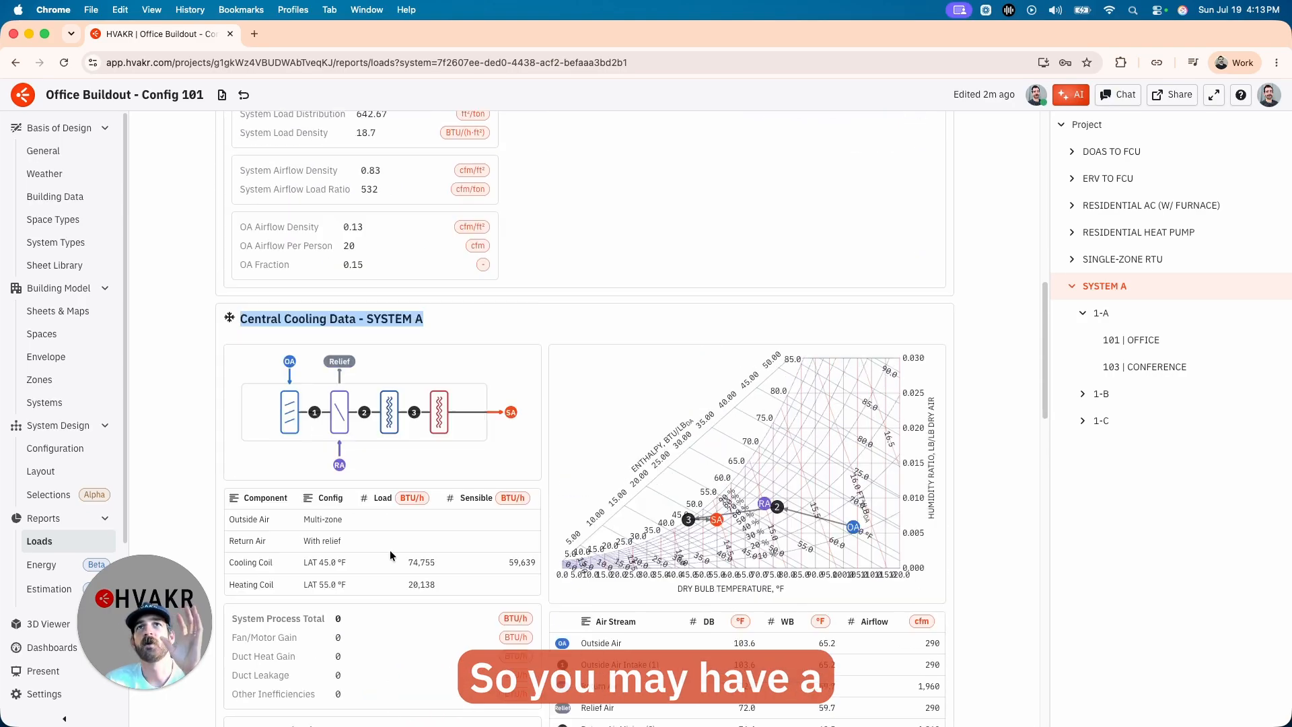
pyautogui.scroll(-20, 542, 467)
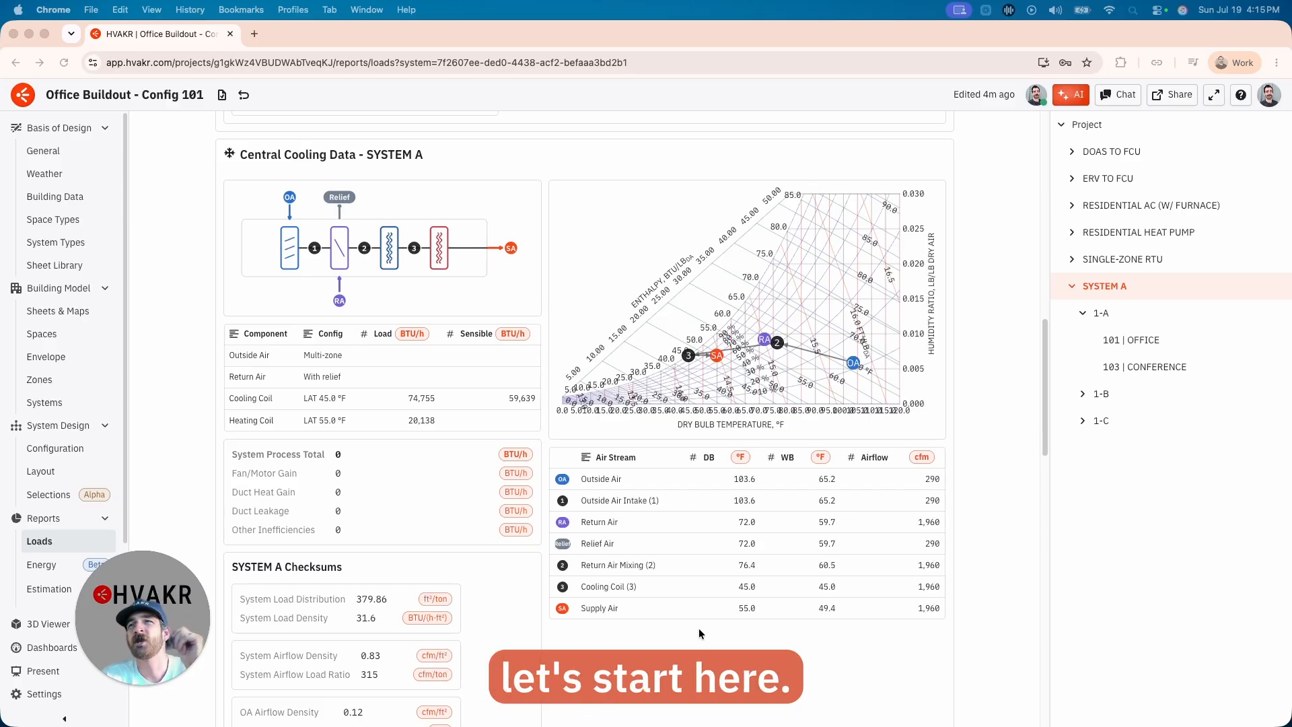
# Inspect the cooling coil's loads in the SYSTEM A diagram and the air stream airflows down to the supply air
pyautogui.click(393, 258)
pyautogui.moveTo(391, 258)
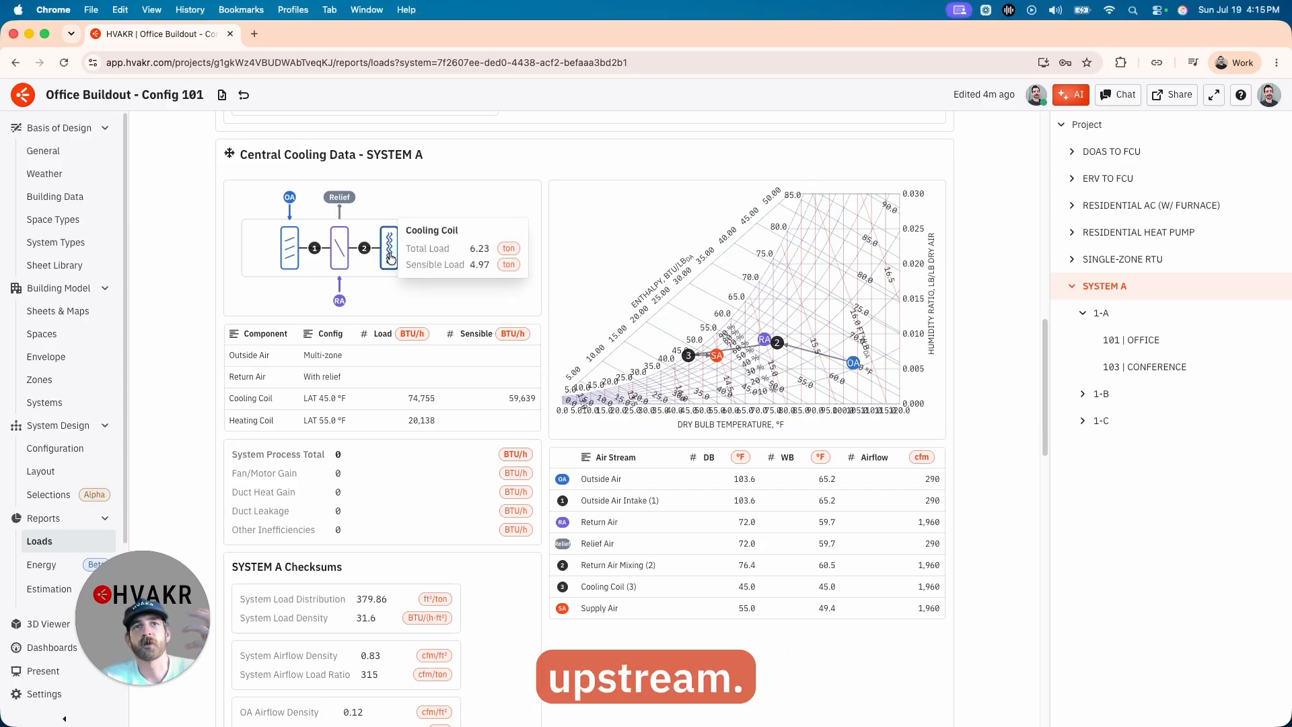
pyautogui.click(889, 504)
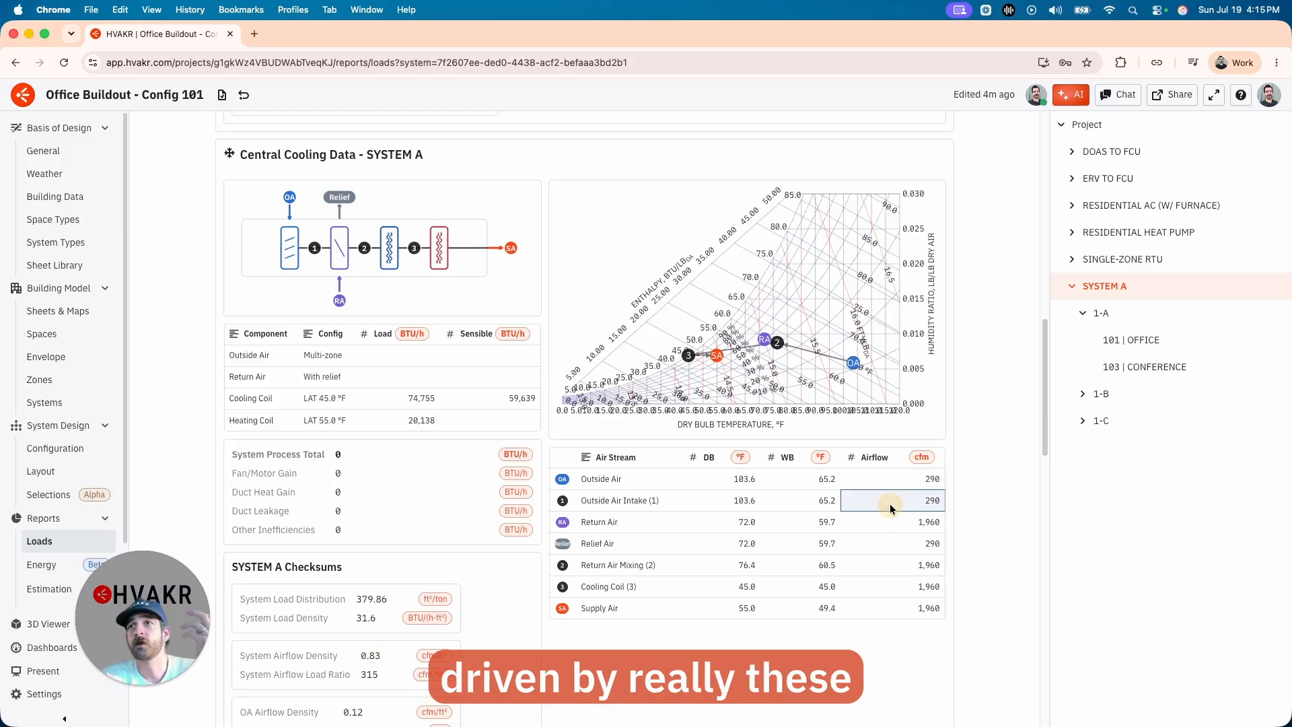
pyautogui.moveTo(888, 482); pyautogui.dragTo(883, 605)
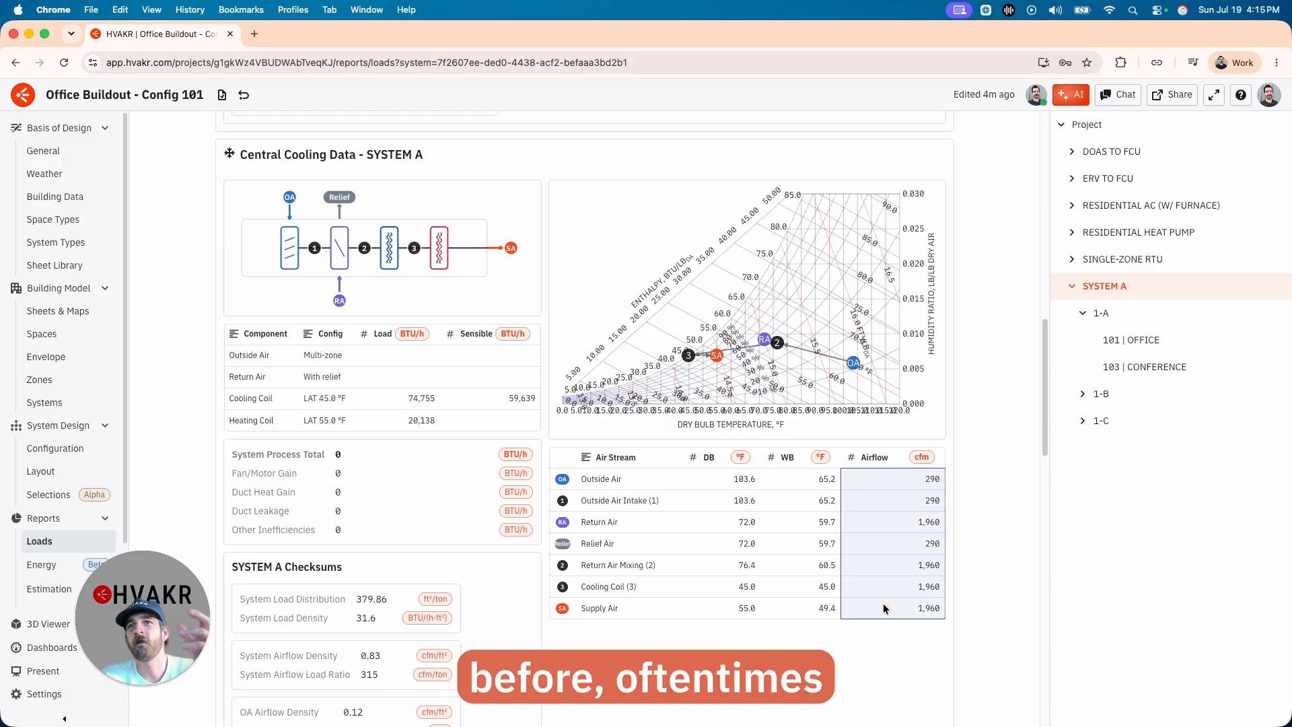
pyautogui.click(879, 611)
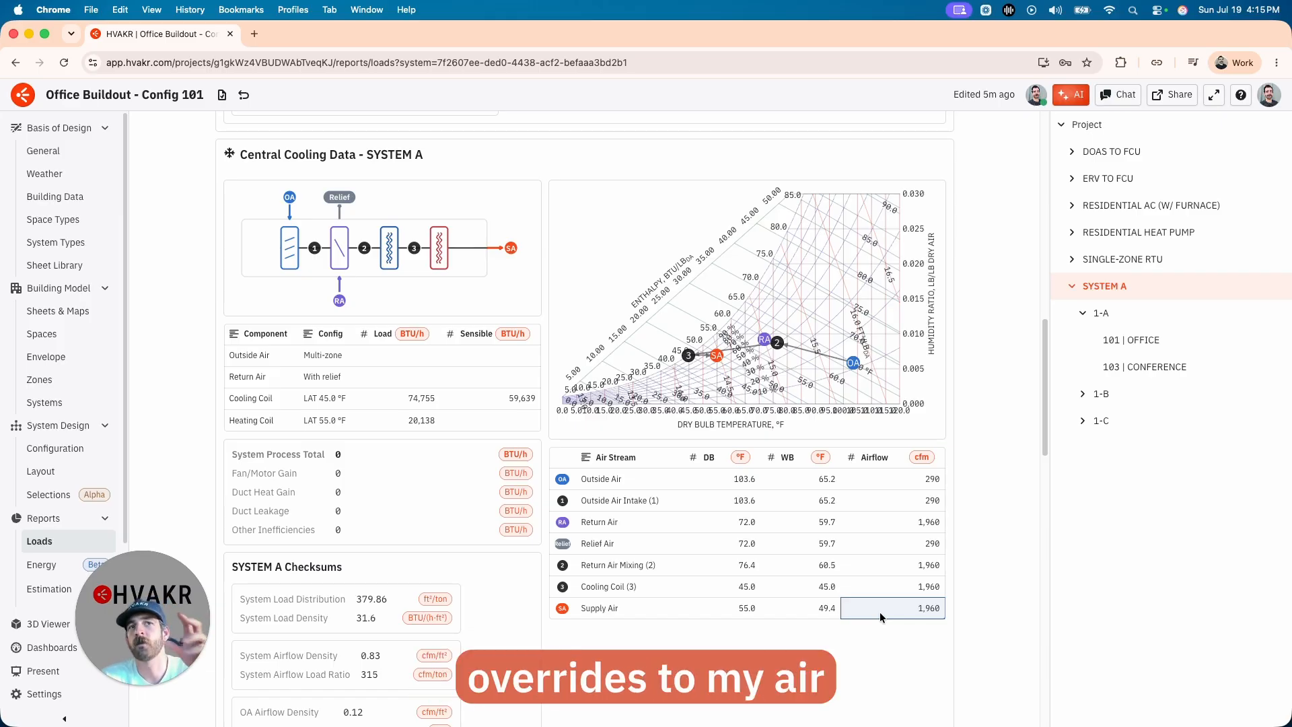
# Open the system configuration diagram, expand zone 1-A, and show the space data for 101 | OFFICE in an enlarged panel
pyautogui.click(67, 449)
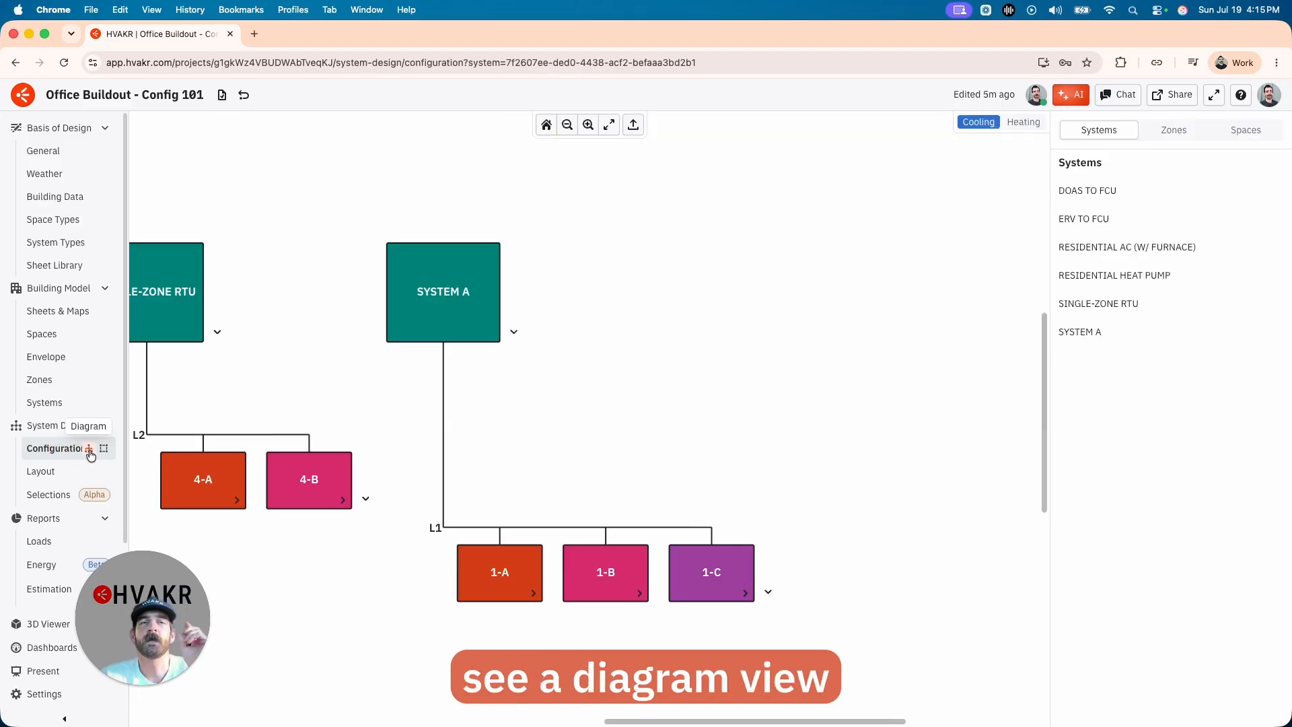
pyautogui.click(533, 592)
pyautogui.click(501, 615)
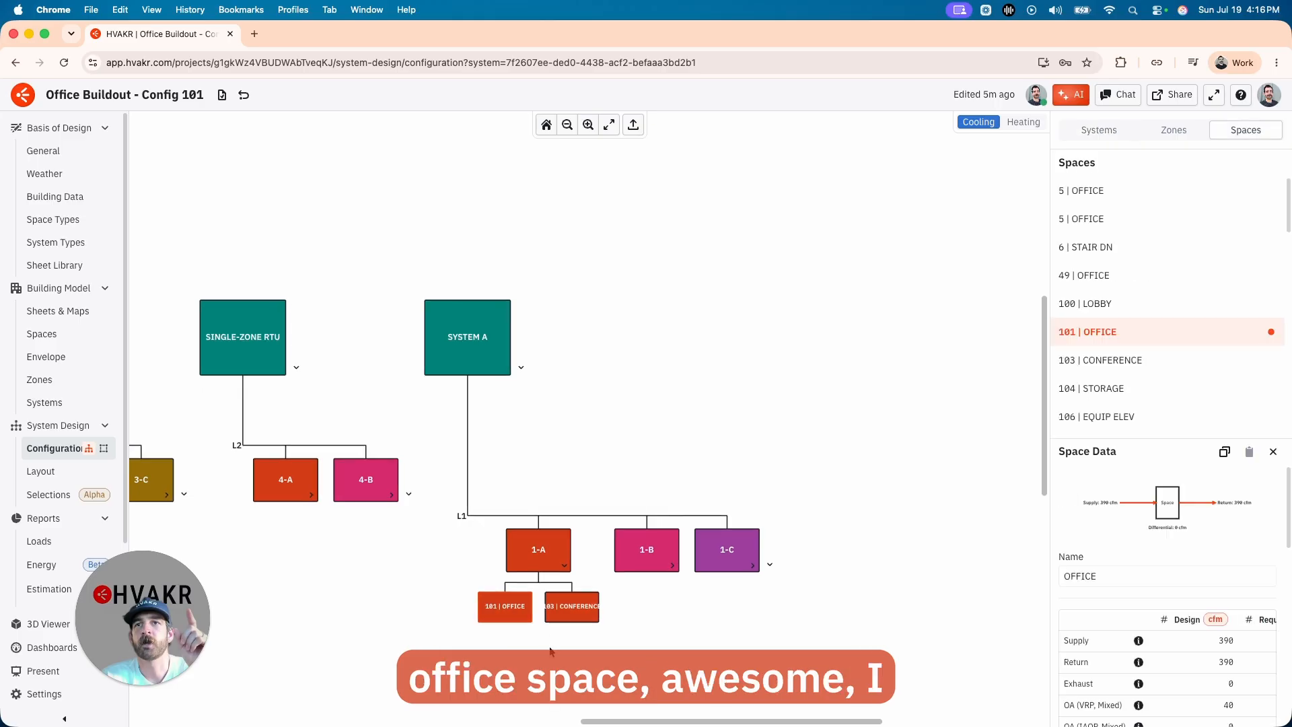
pyautogui.moveTo(1159, 447); pyautogui.dragTo(1135, 253)
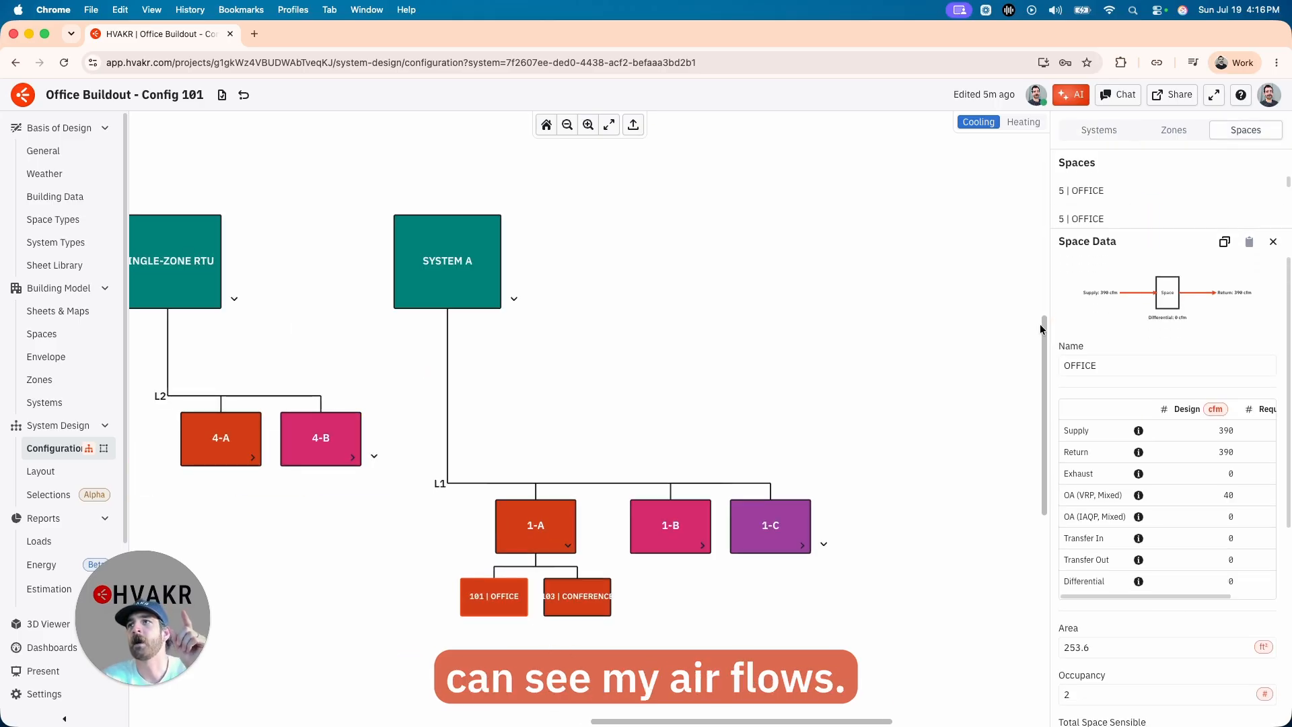
pyautogui.moveTo(1047, 330); pyautogui.dragTo(908, 329)
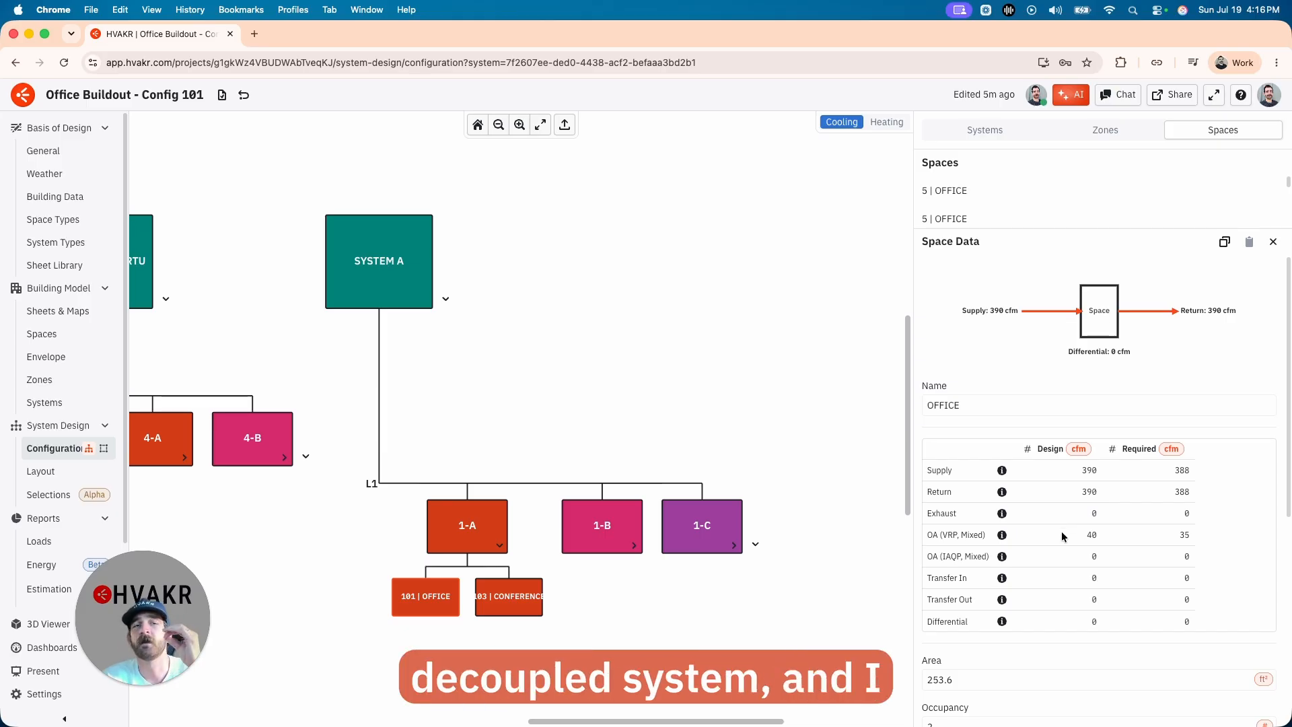
# Set the design Transfer Out airflow of space 101 | OFFICE to 40 cfm
pyautogui.click(1062, 495)
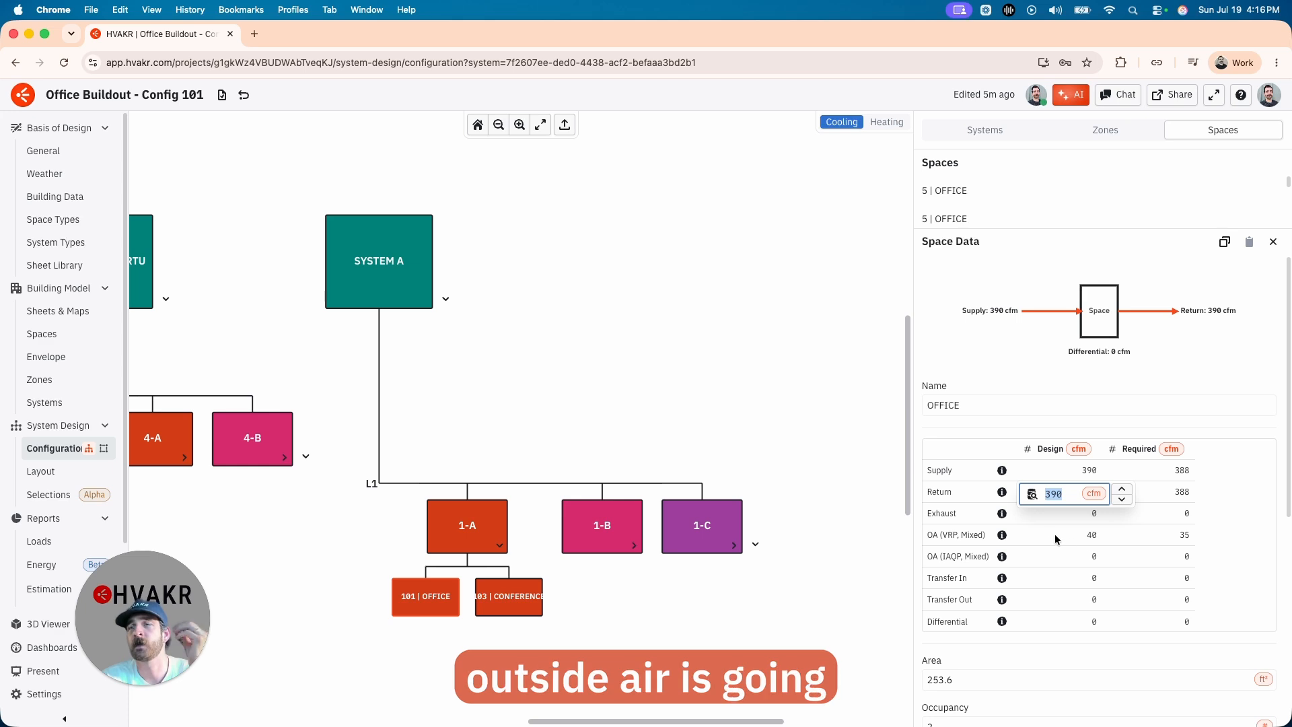
pyautogui.click(1062, 601)
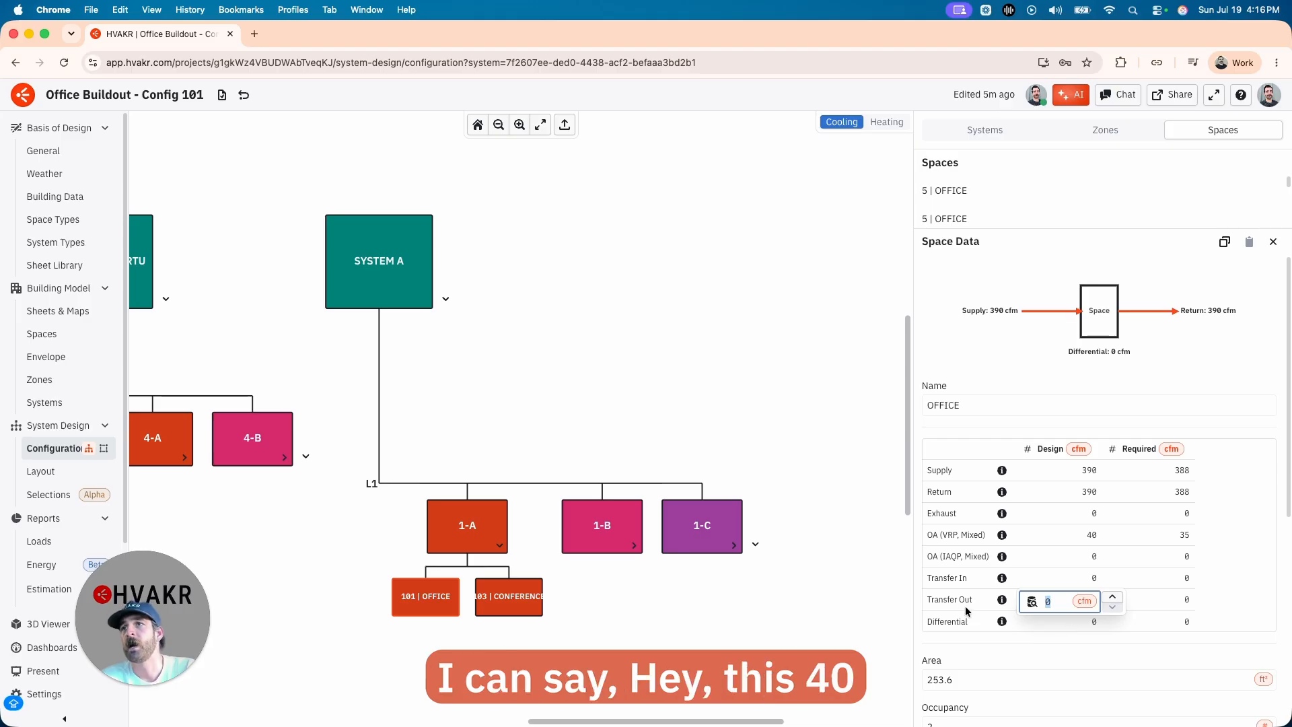
pyautogui.click(1085, 534)
pyautogui.write('40')
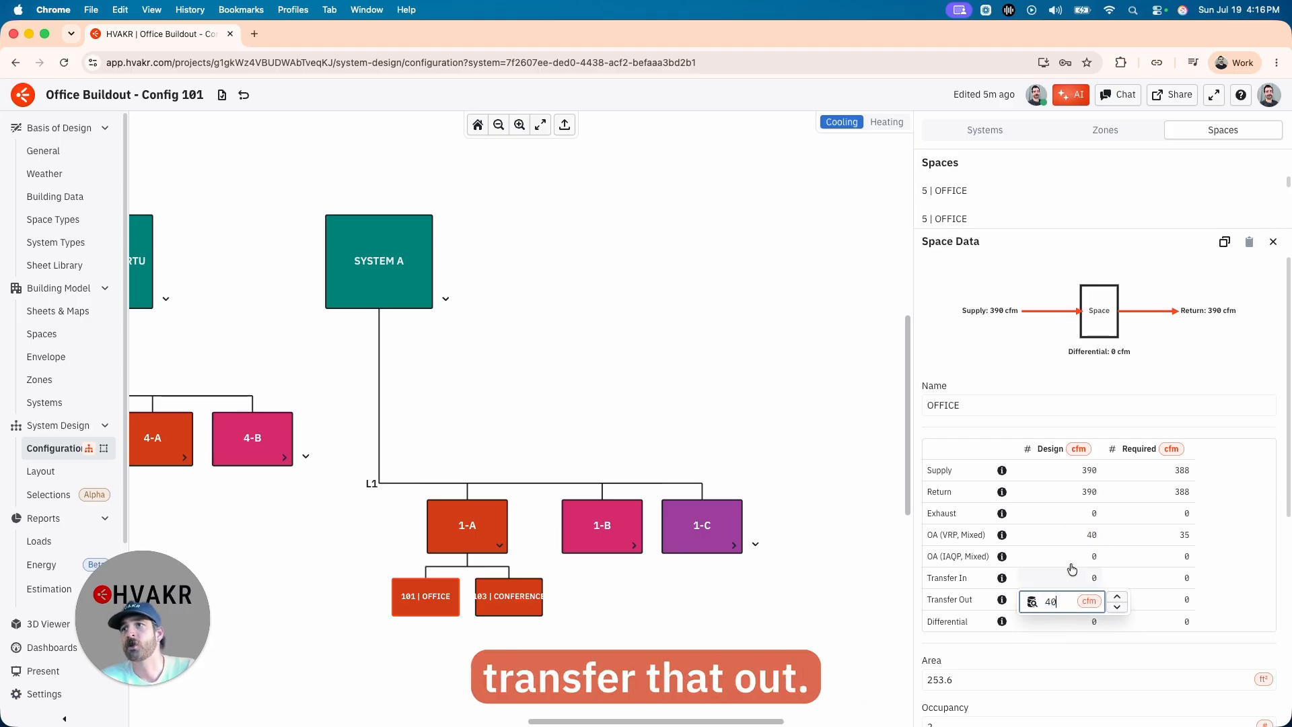
pyautogui.press('Return')
# Set the design Return airflow of space 101 | OFFICE to 350 cfm, and check its load-determined supply
pyautogui.click(1071, 494)
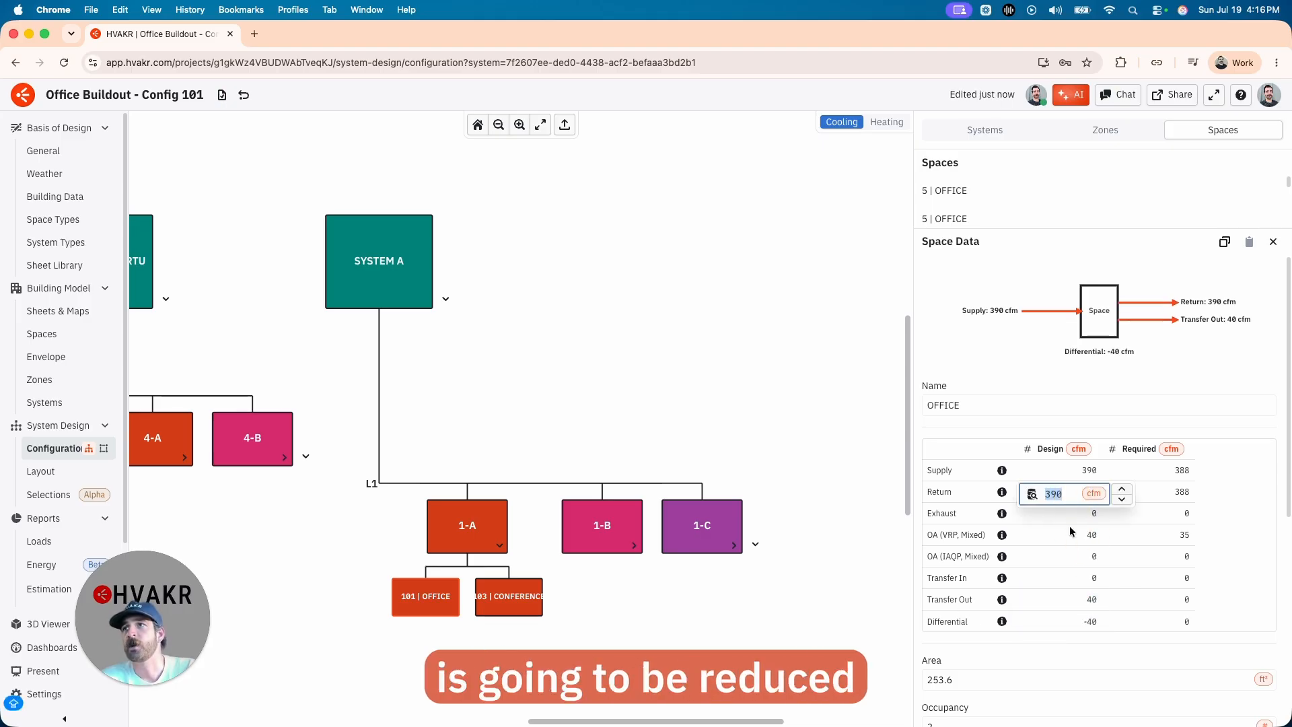
pyautogui.write('350')
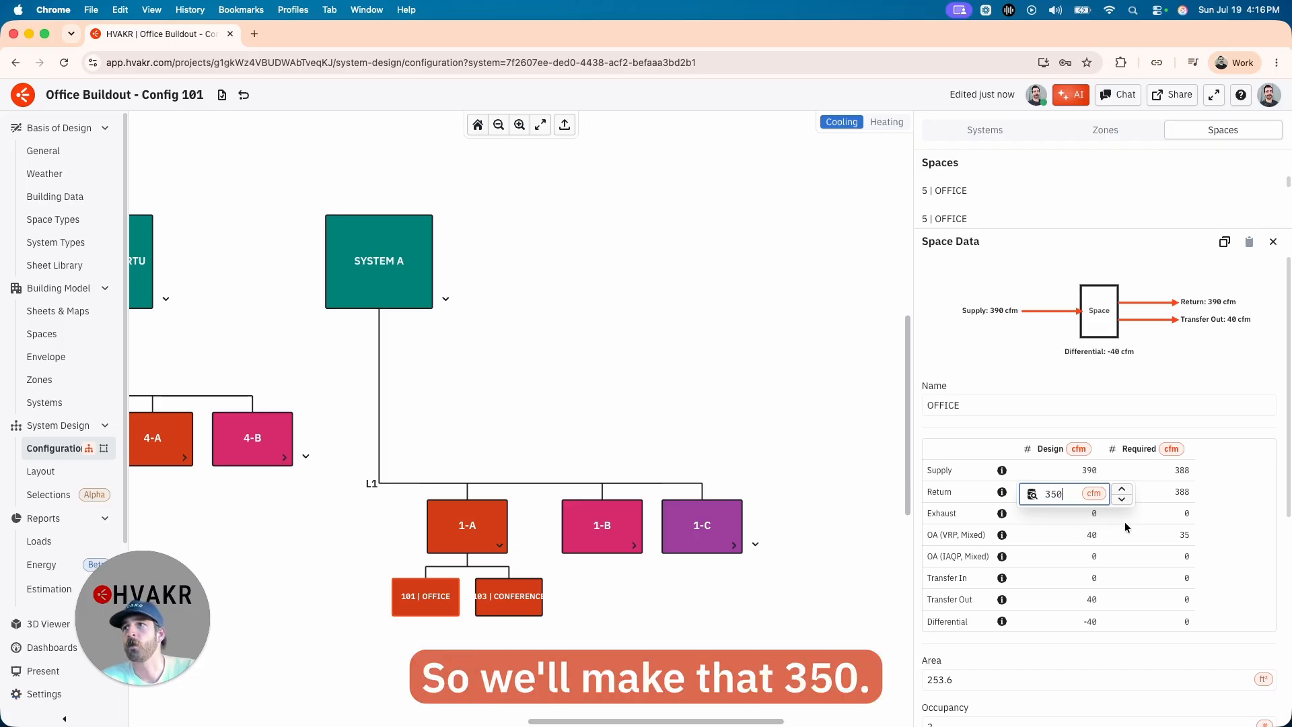
pyautogui.press('Return')
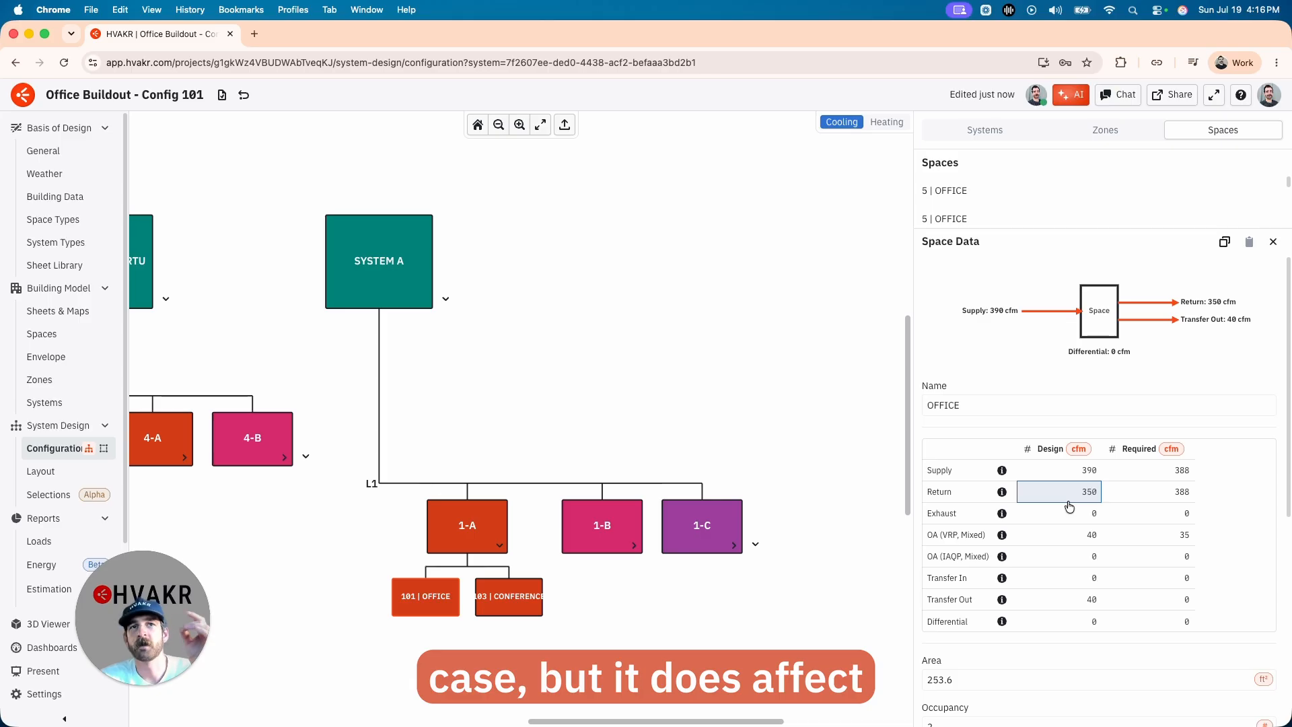
pyautogui.scroll(-3, 1050, 538)
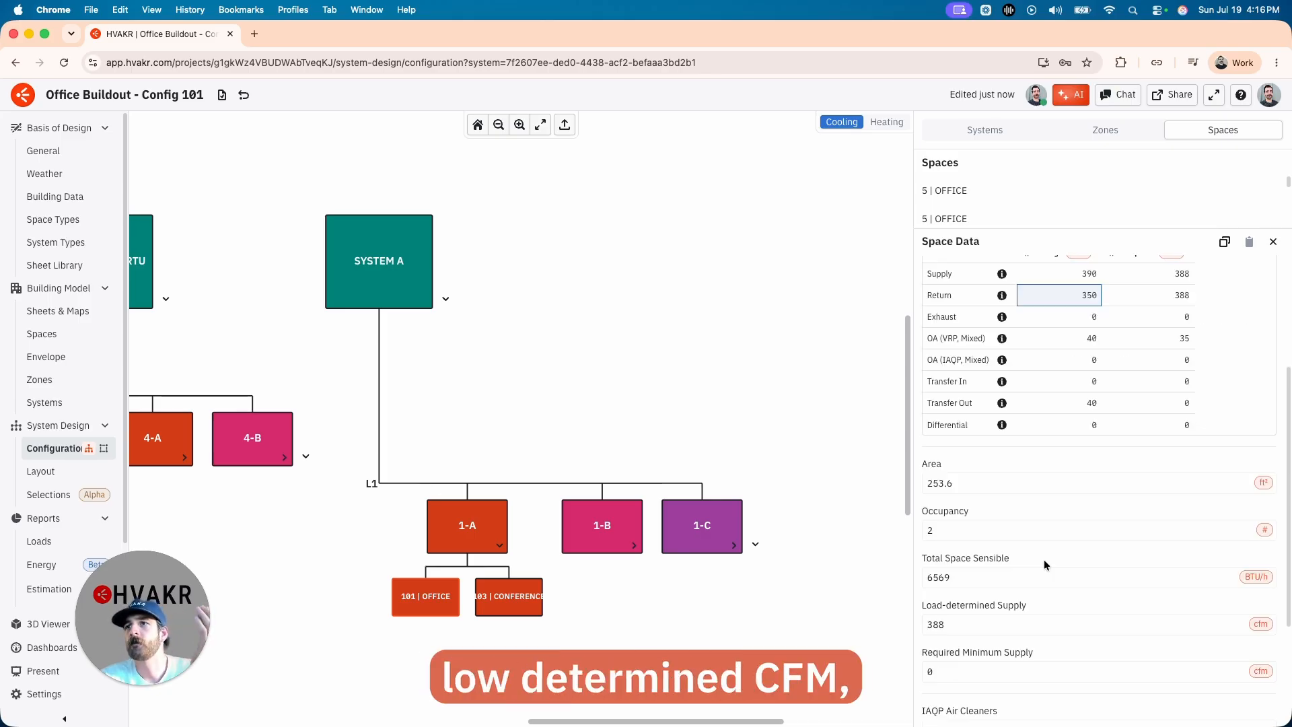
pyautogui.scroll(2, 1044, 562)
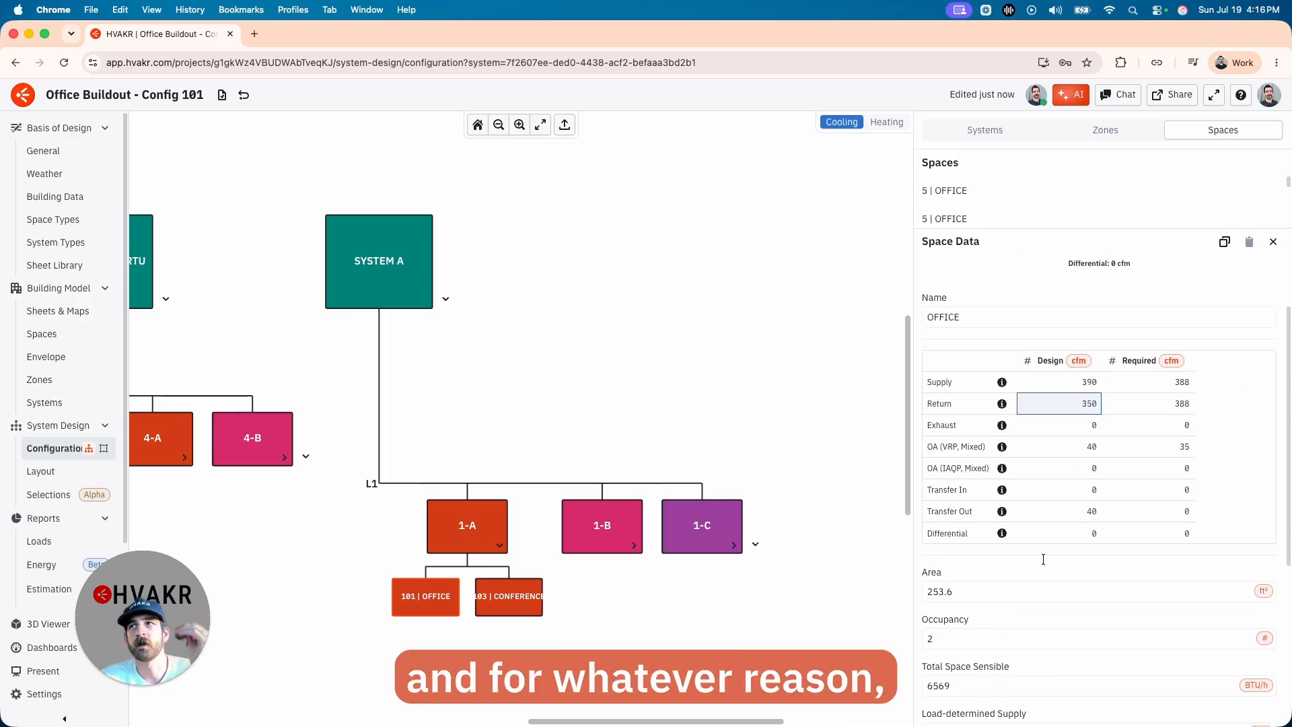
# Set the design Supply airflow of space 101 | OFFICE to 500 cfm and its design Return airflow to 450 cfm
pyautogui.click(1065, 383)
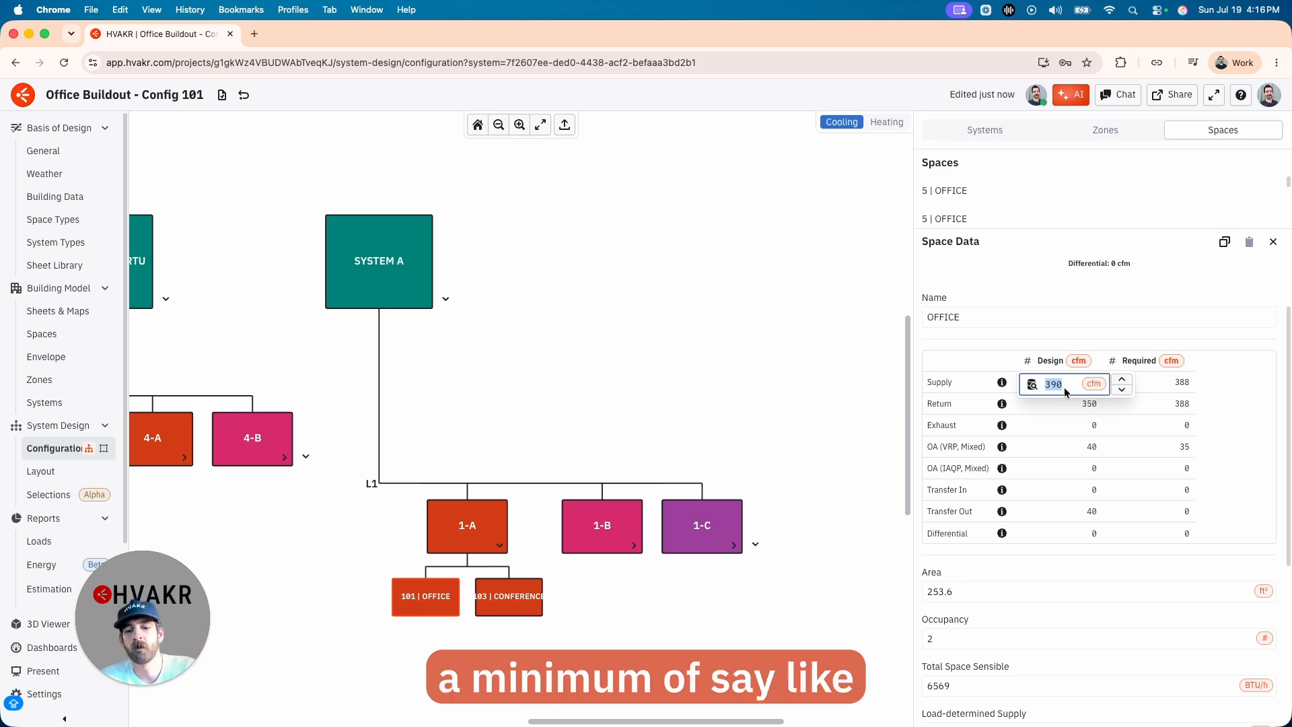
pyautogui.write('500')
pyautogui.press('Return')
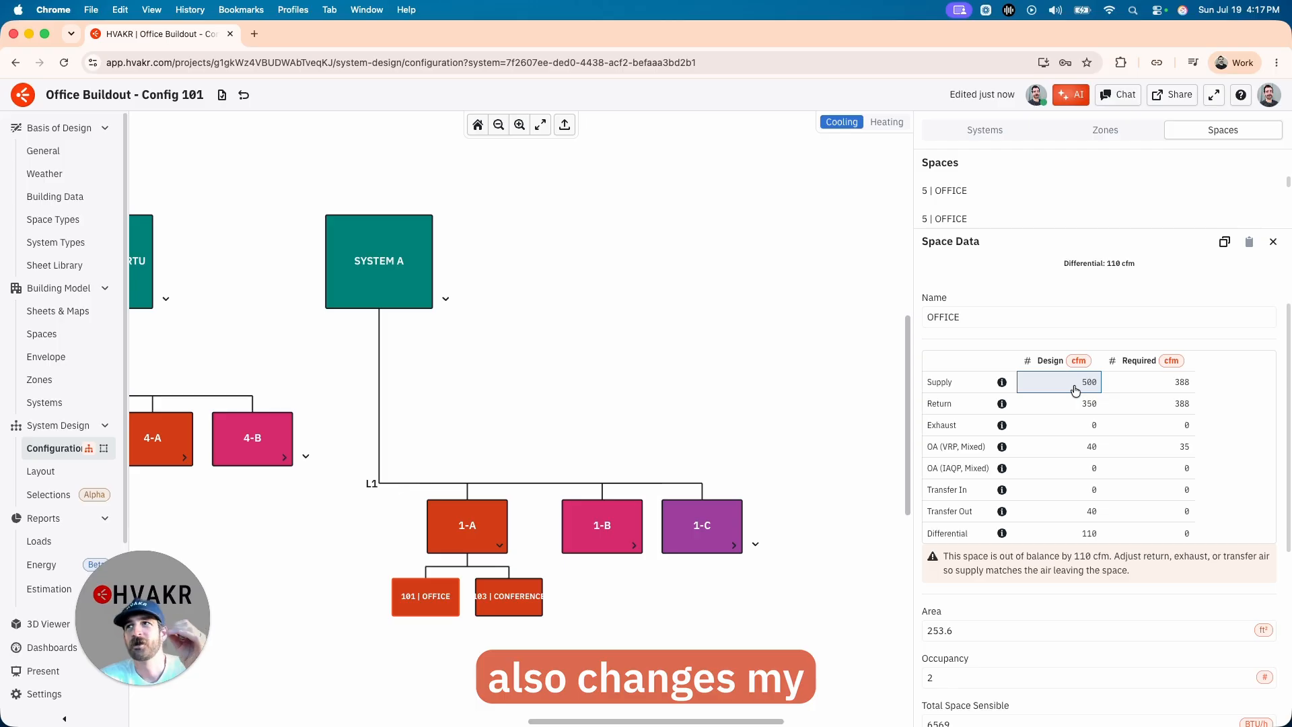
pyautogui.click(1055, 404)
pyautogui.write('450')
pyautogui.press('Return')
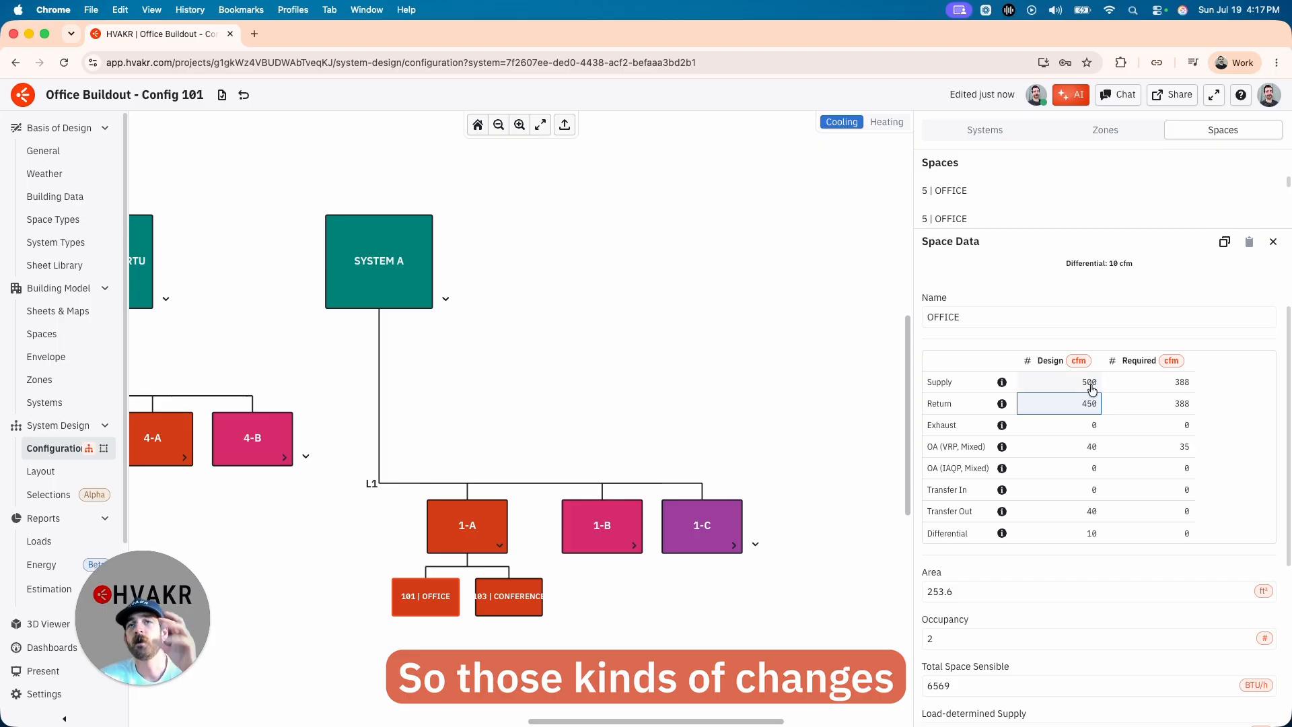
# Open the loads report and examine SYSTEM A's supply airflow, cooling coil loads and return air mixing point in the central cooling data
pyautogui.click(39, 541)
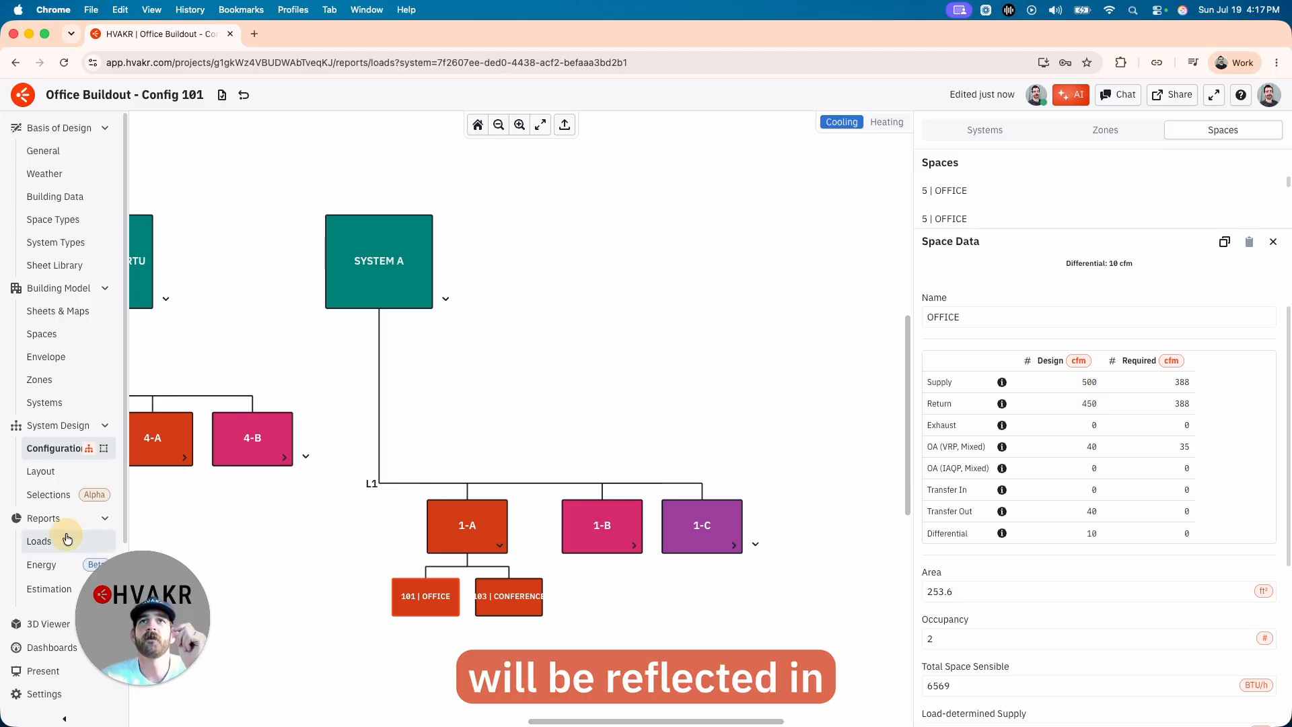
pyautogui.scroll(-15, 624, 338)
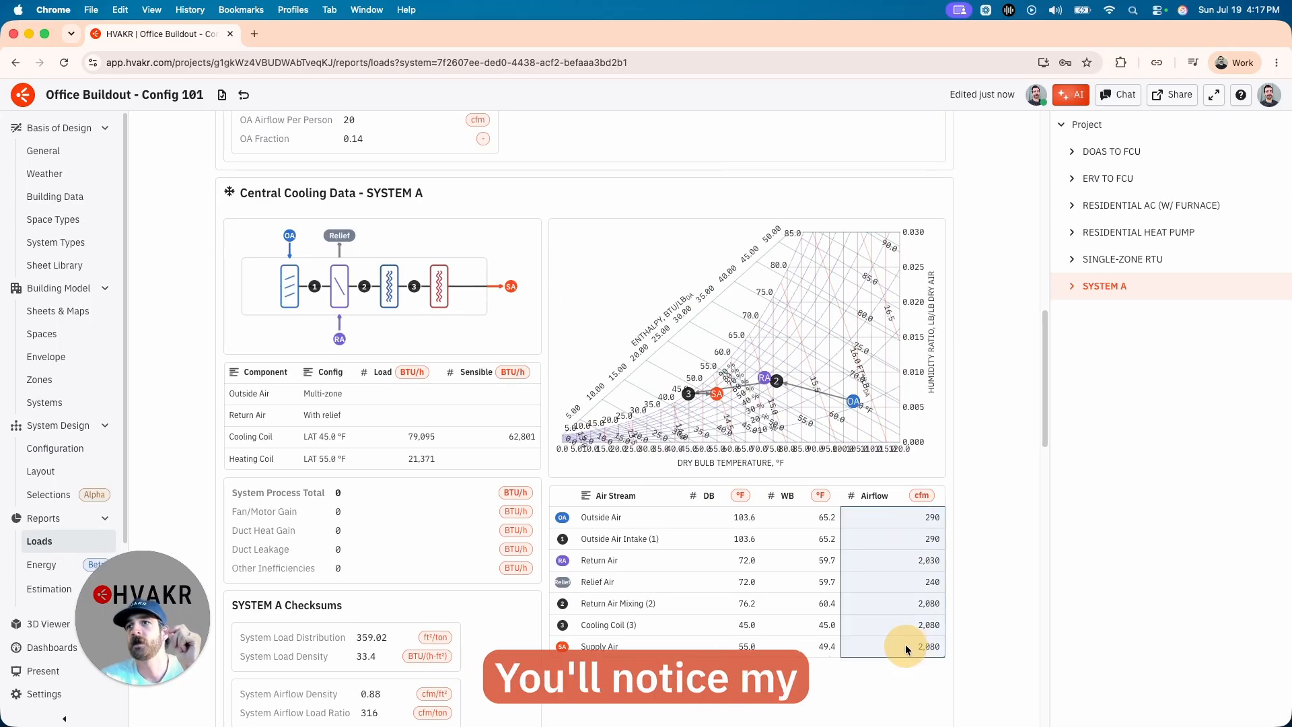
pyautogui.click(910, 648)
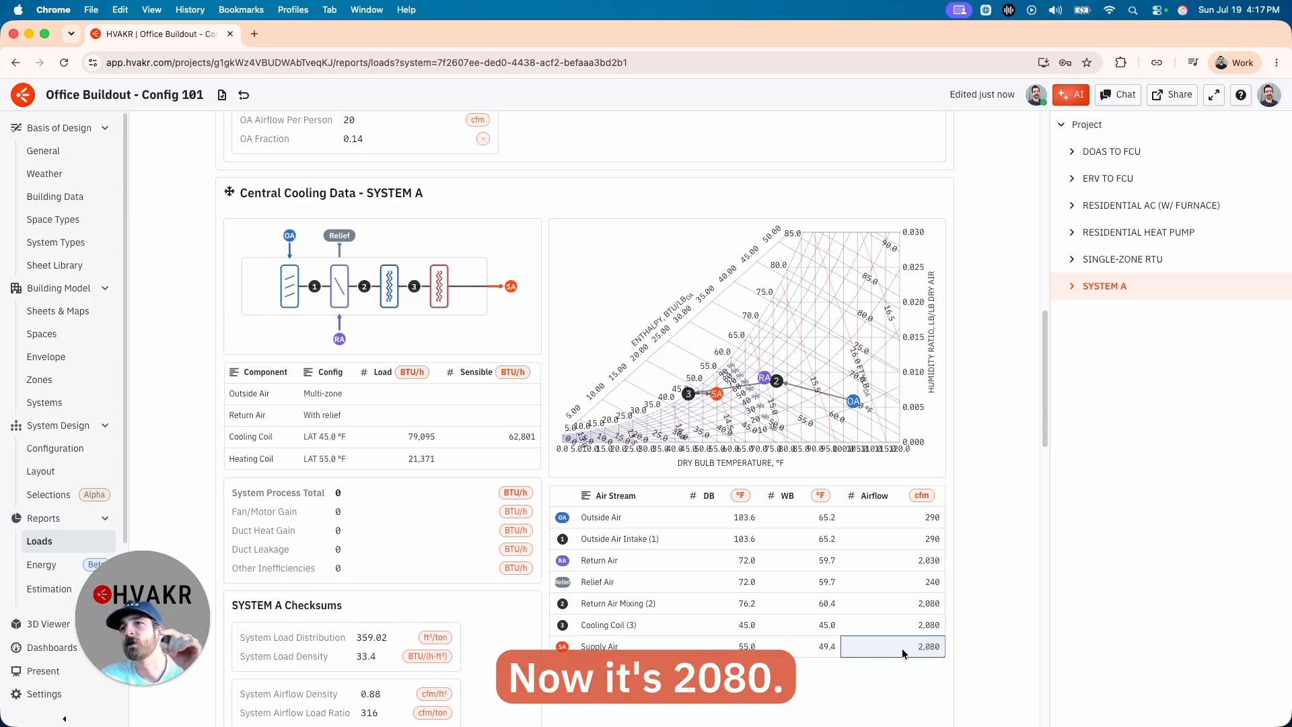
pyautogui.moveTo(387, 295)
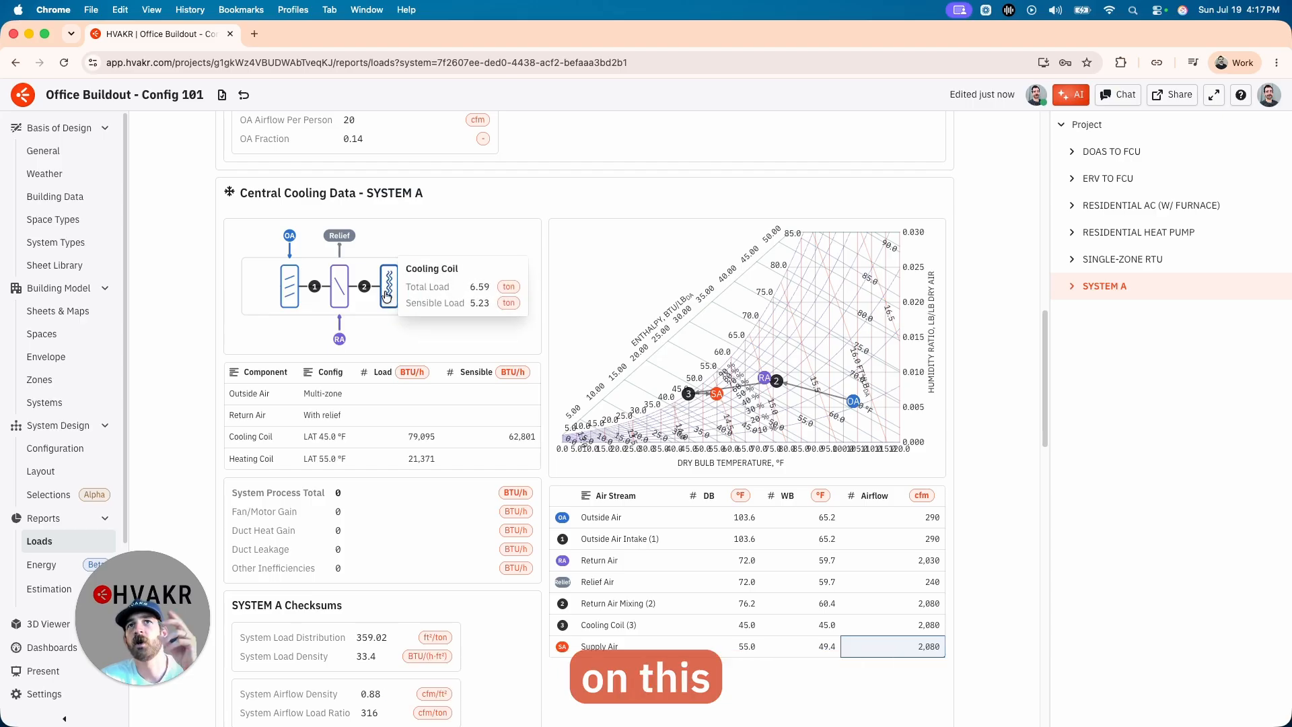
pyautogui.moveTo(431, 436); pyautogui.dragTo(499, 443)
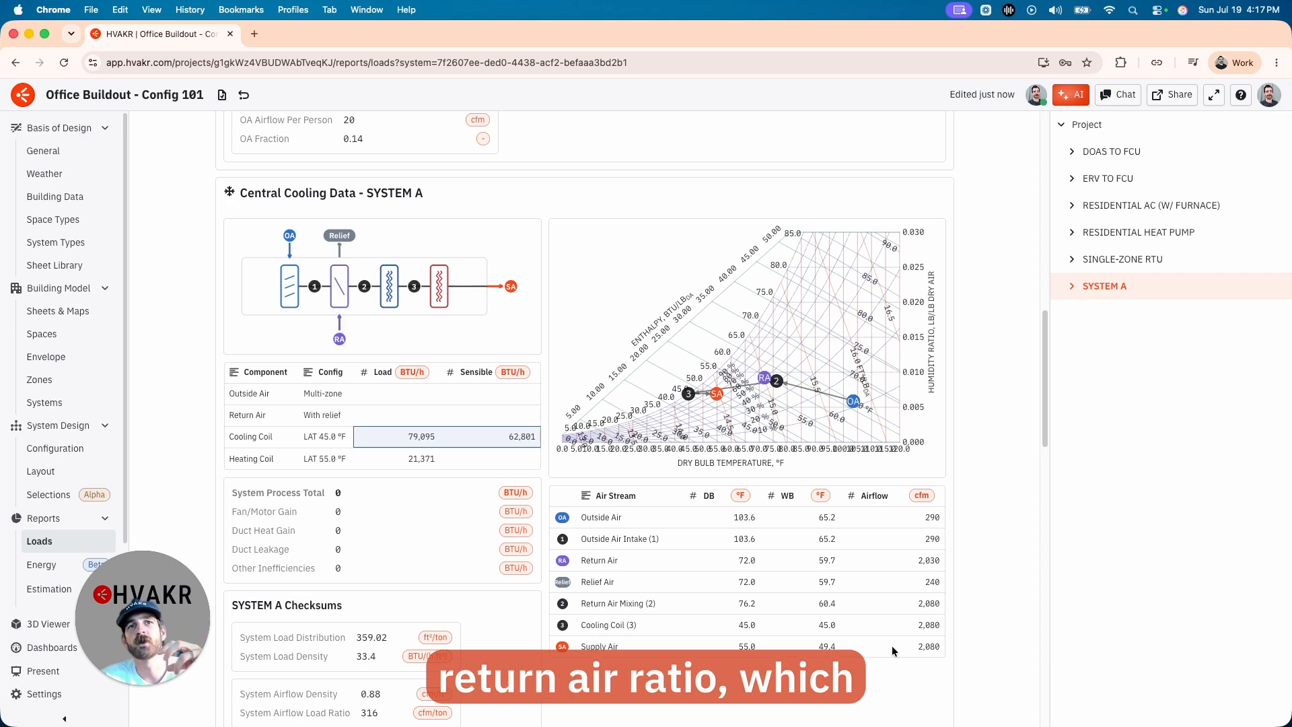
pyautogui.moveTo(776, 384)
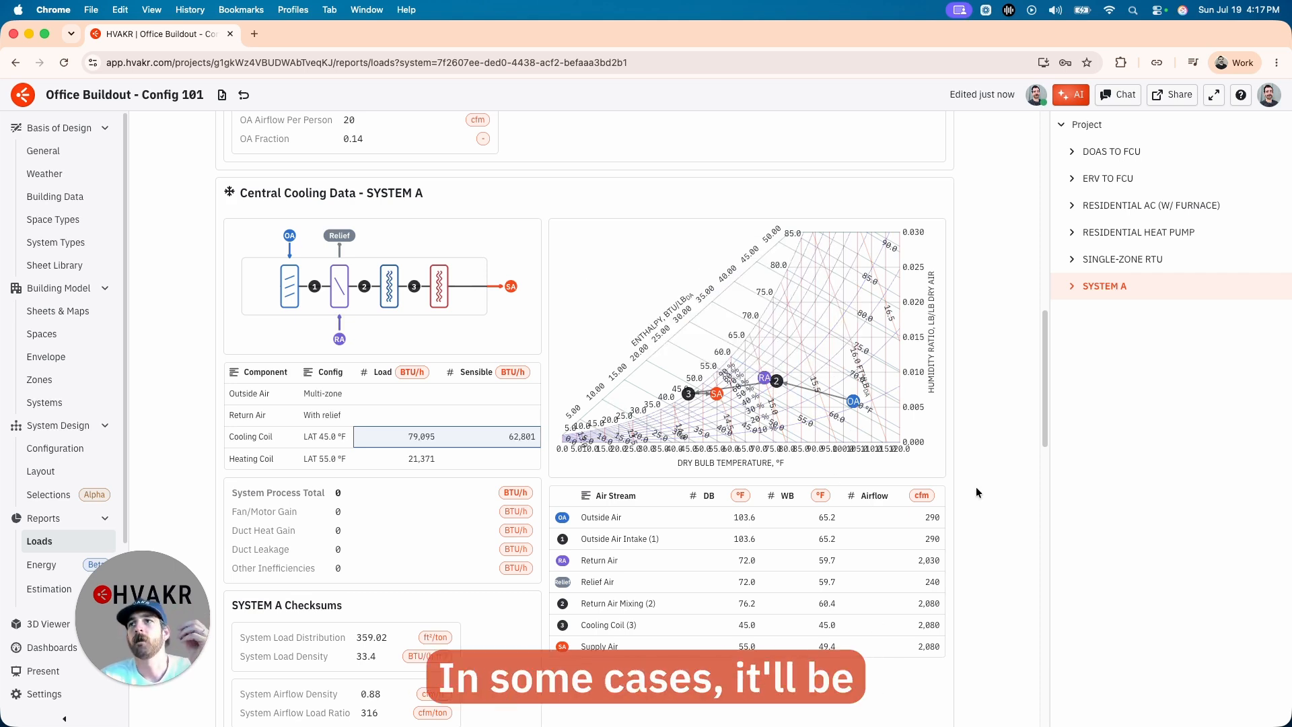
# Reopen the system configuration diagram, show the space data for 101 | OFFICE in a widened panel, and check its design Transfer Out airflow
pyautogui.click(68, 448)
pyautogui.click(527, 546)
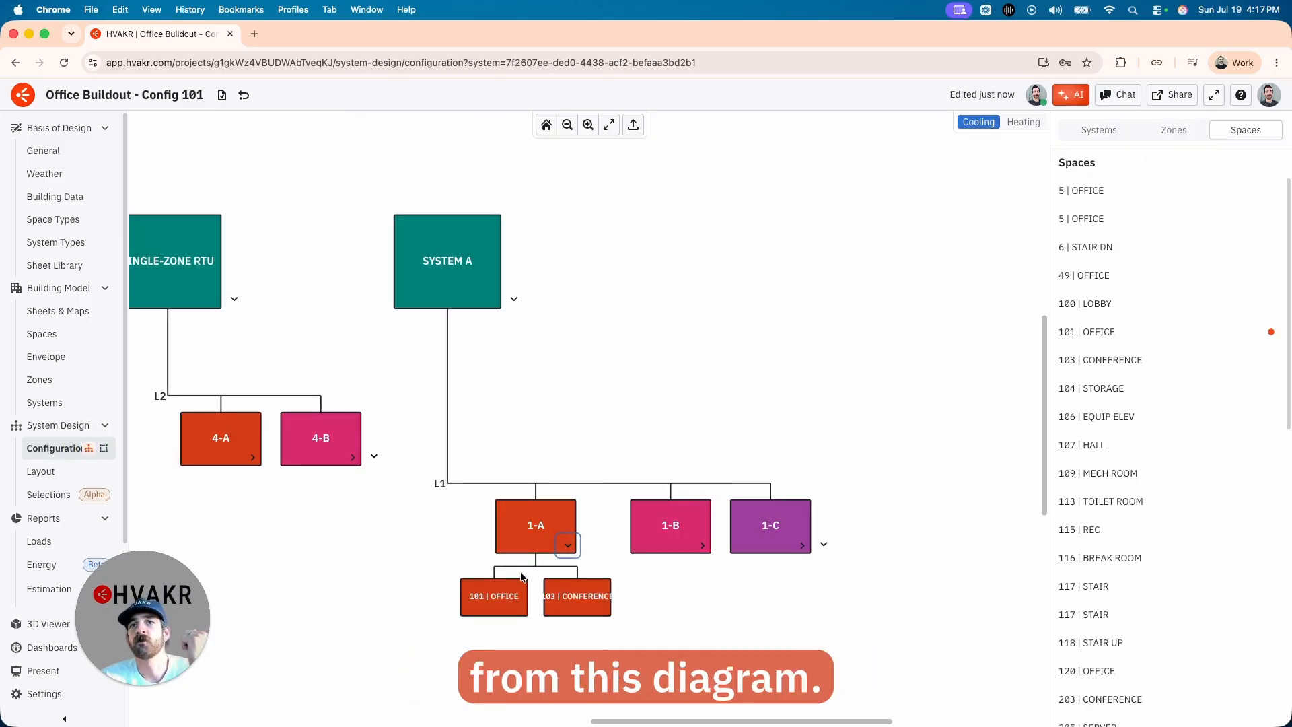
pyautogui.click(494, 596)
pyautogui.moveTo(1122, 441); pyautogui.dragTo(1115, 253)
pyautogui.moveTo(1050, 309); pyautogui.dragTo(996, 306)
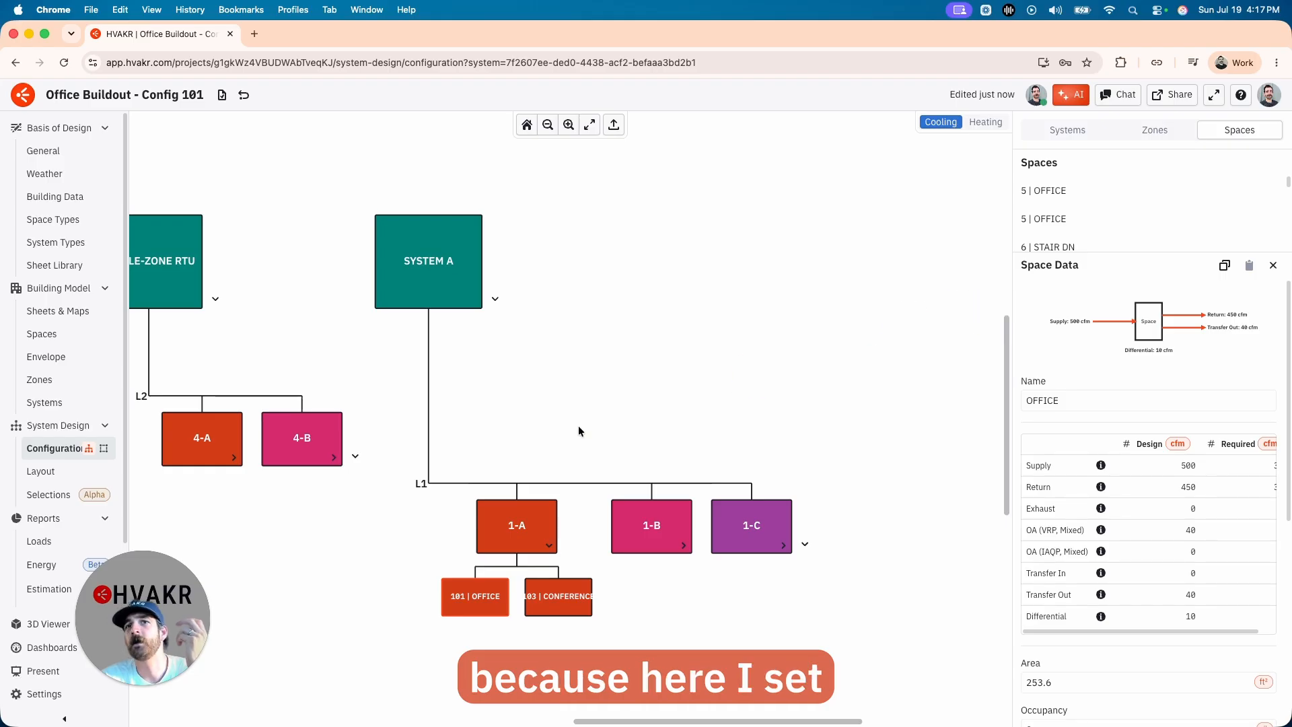
pyautogui.scroll(-3, 578, 427)
pyautogui.hscroll(4, 579, 427)
pyautogui.click(1189, 594)
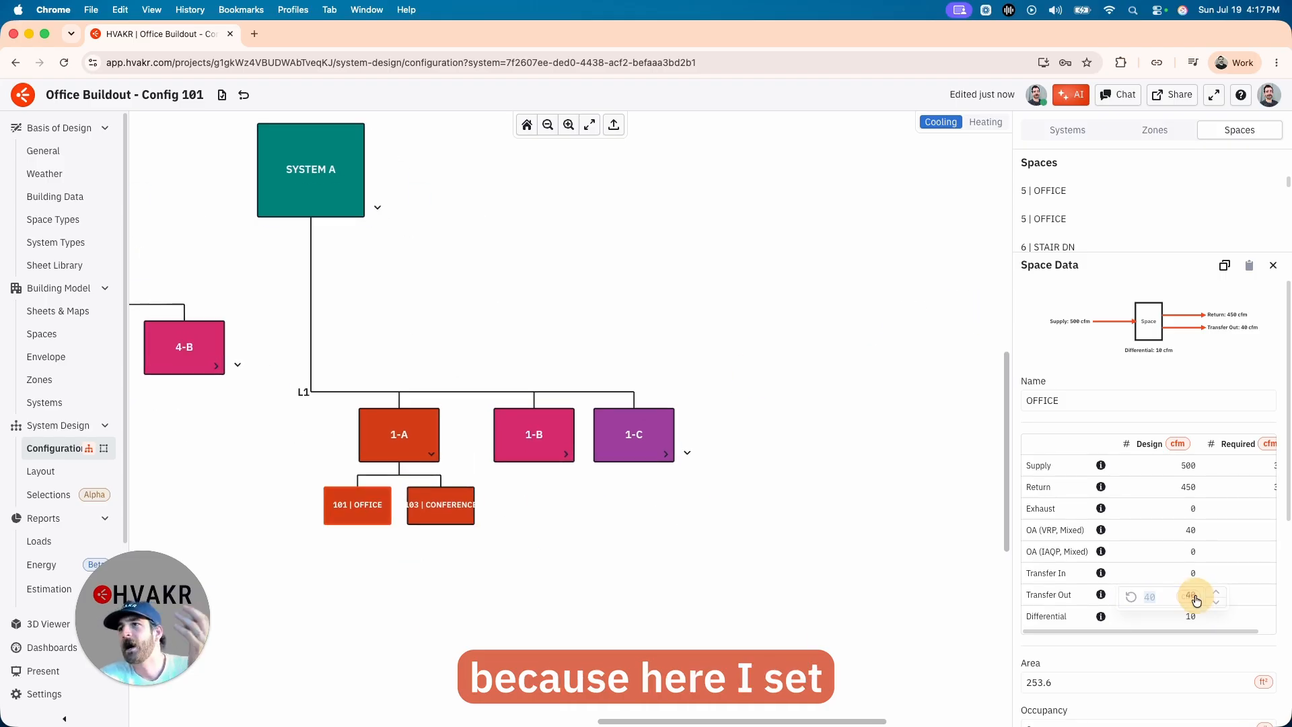
pyautogui.click(1165, 573)
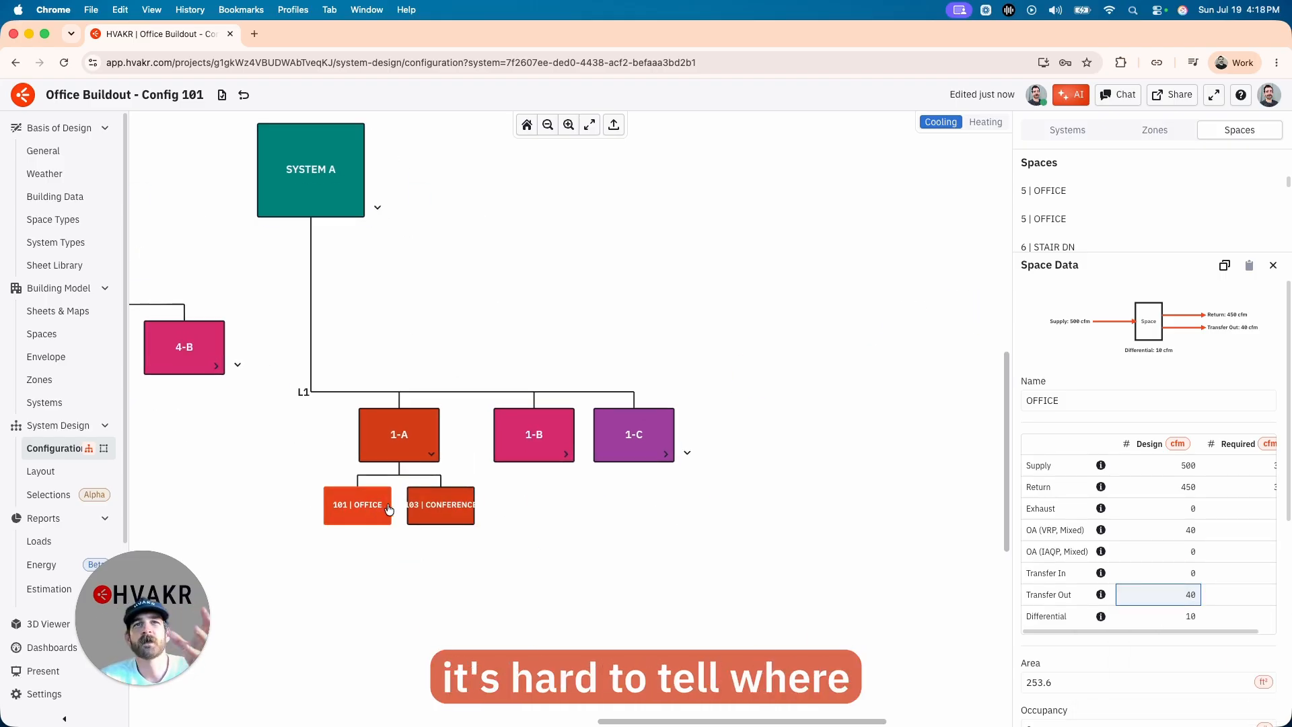
# Switch the configuration to the floor plan canvas view and set the design Transfer In airflow of space 100 | LOBBY to 40 cfm
pyautogui.click(103, 449)
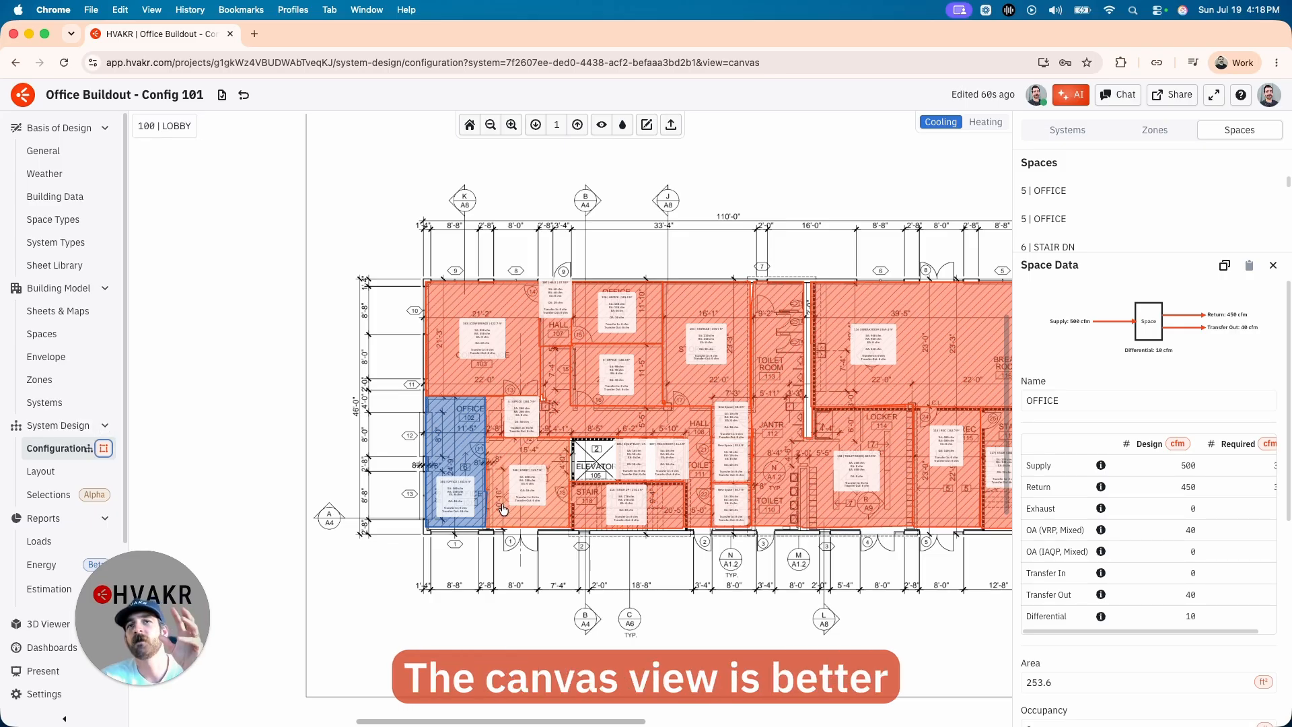
pyautogui.scroll(2, 551, 461)
pyautogui.scroll(2, 550, 461)
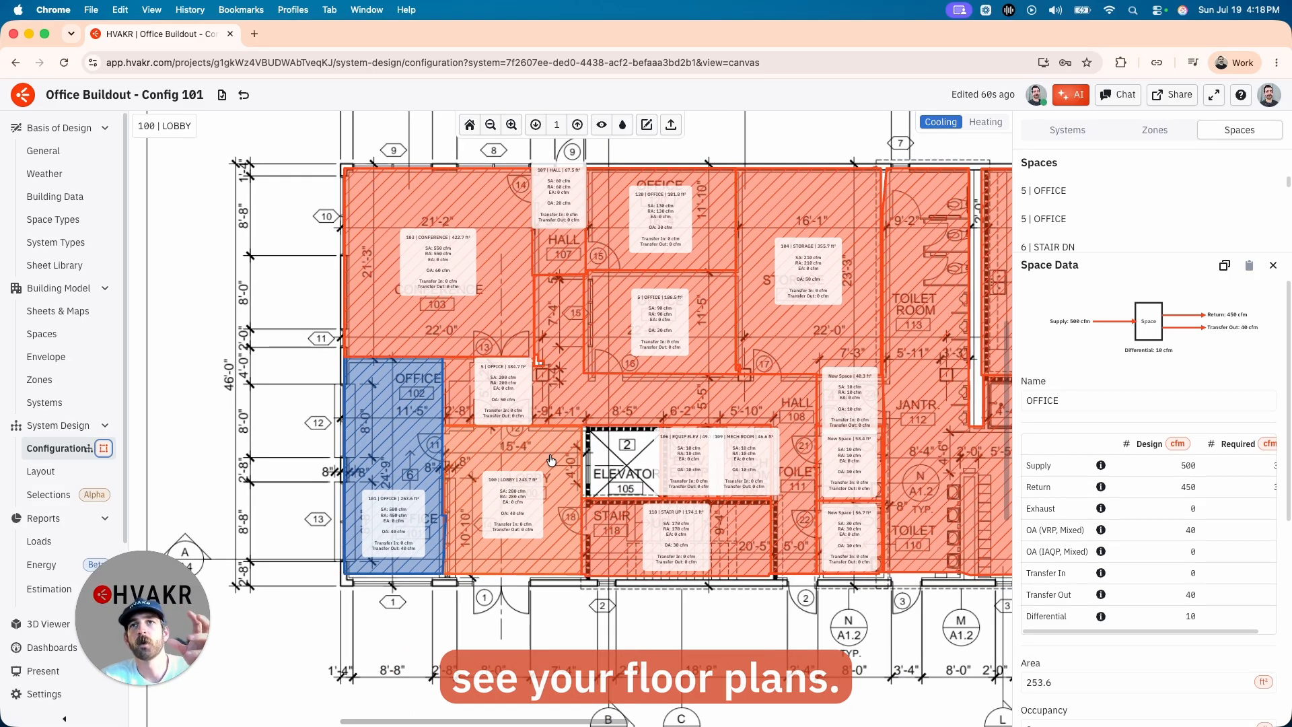
pyautogui.scroll(3, 373, 446)
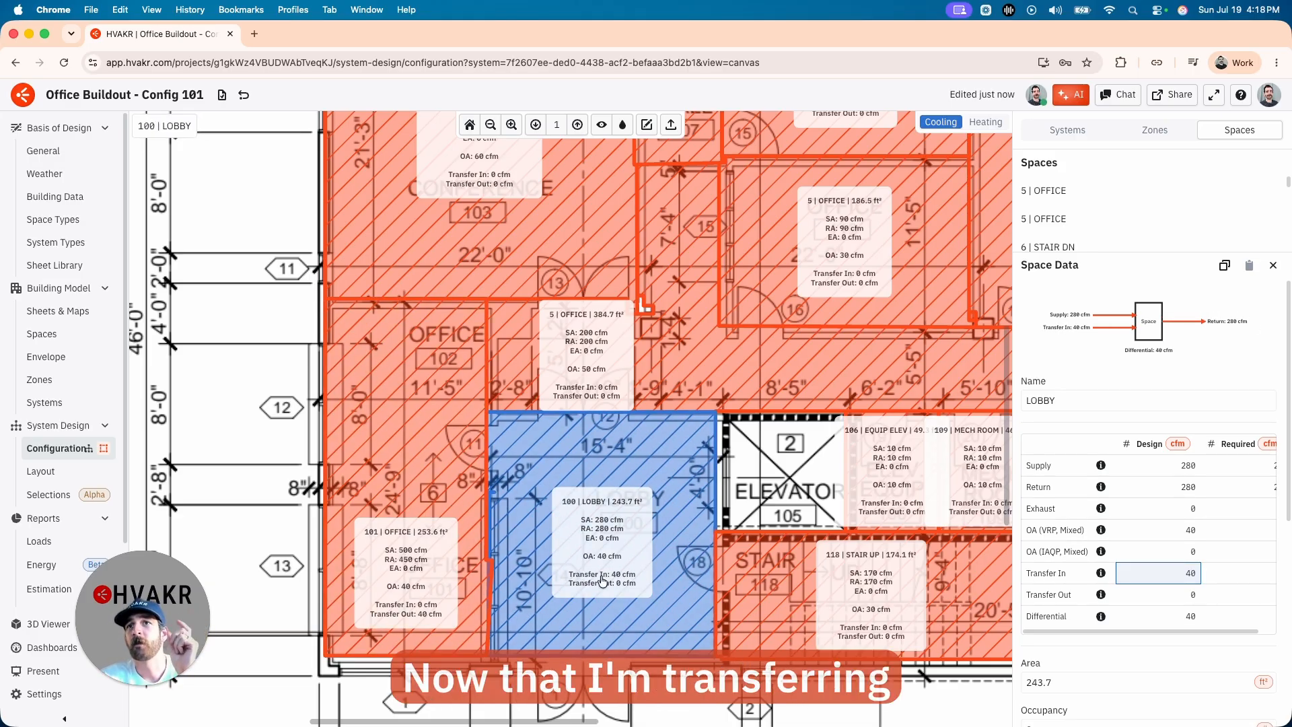
pyautogui.click(1161, 354)
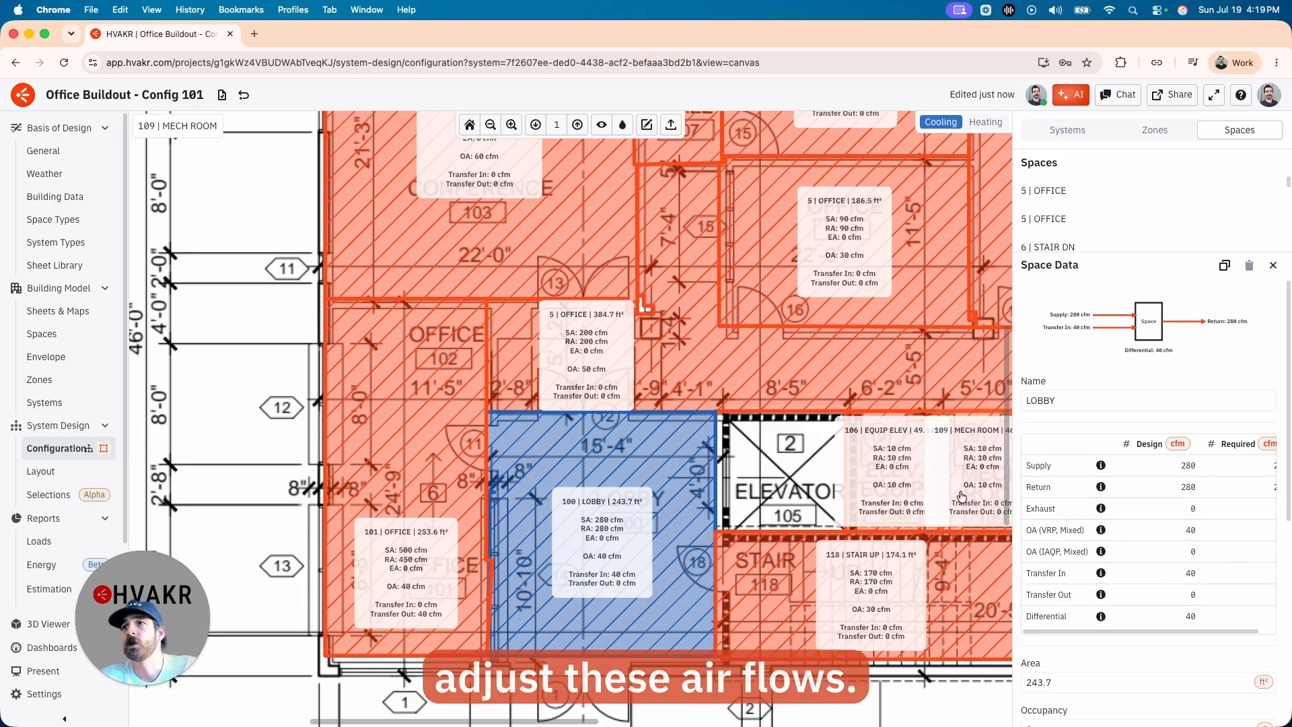
# Widen the data panel, show the zones on the floor plan, and view zone 1-B's enlarged component diagram and psychrometric chart
pyautogui.moveTo(1013, 475); pyautogui.dragTo(934, 471)
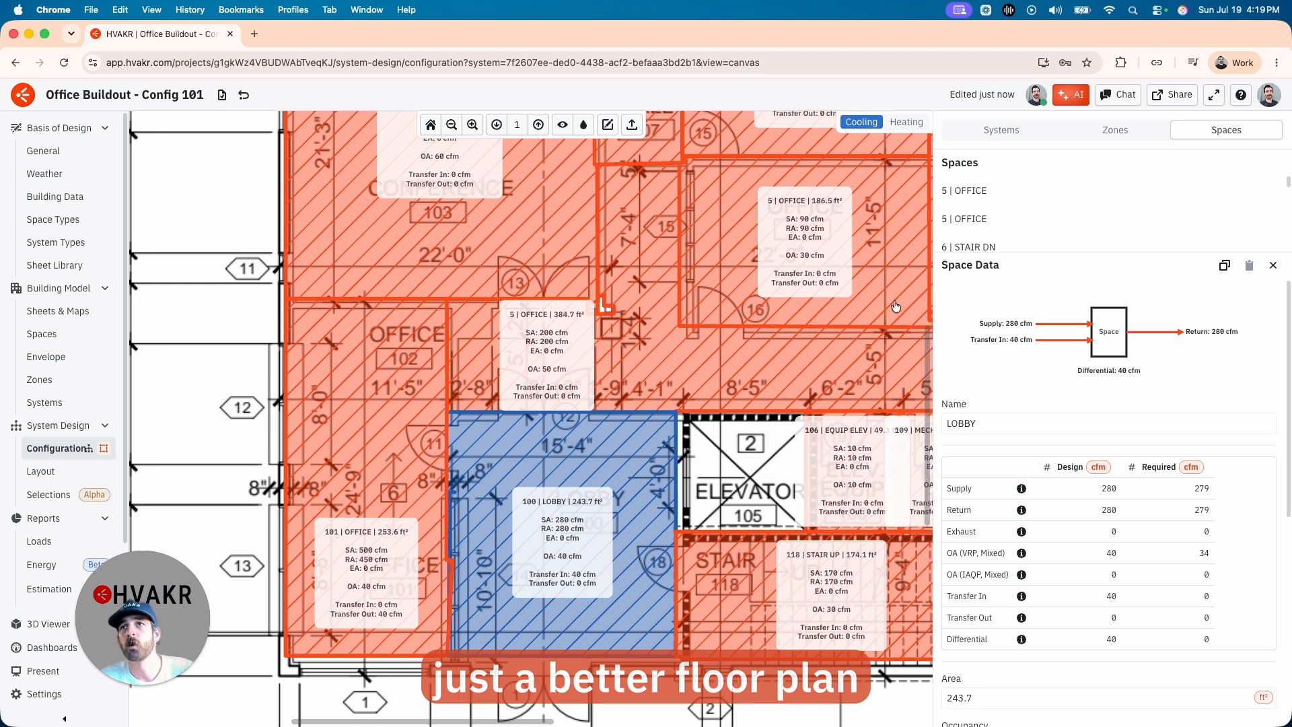
pyautogui.scroll(-3, 828, 404)
pyautogui.scroll(2, 757, 412)
pyautogui.hscroll(2, 757, 411)
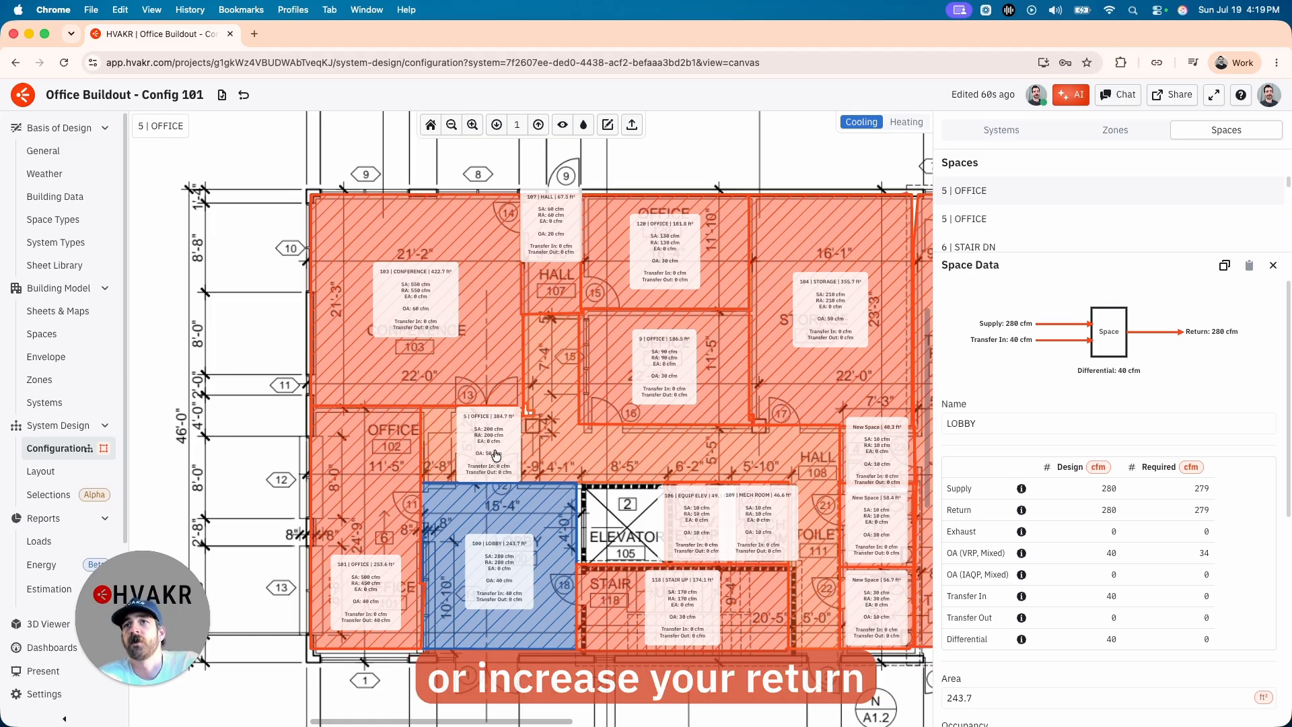
pyautogui.click(625, 449)
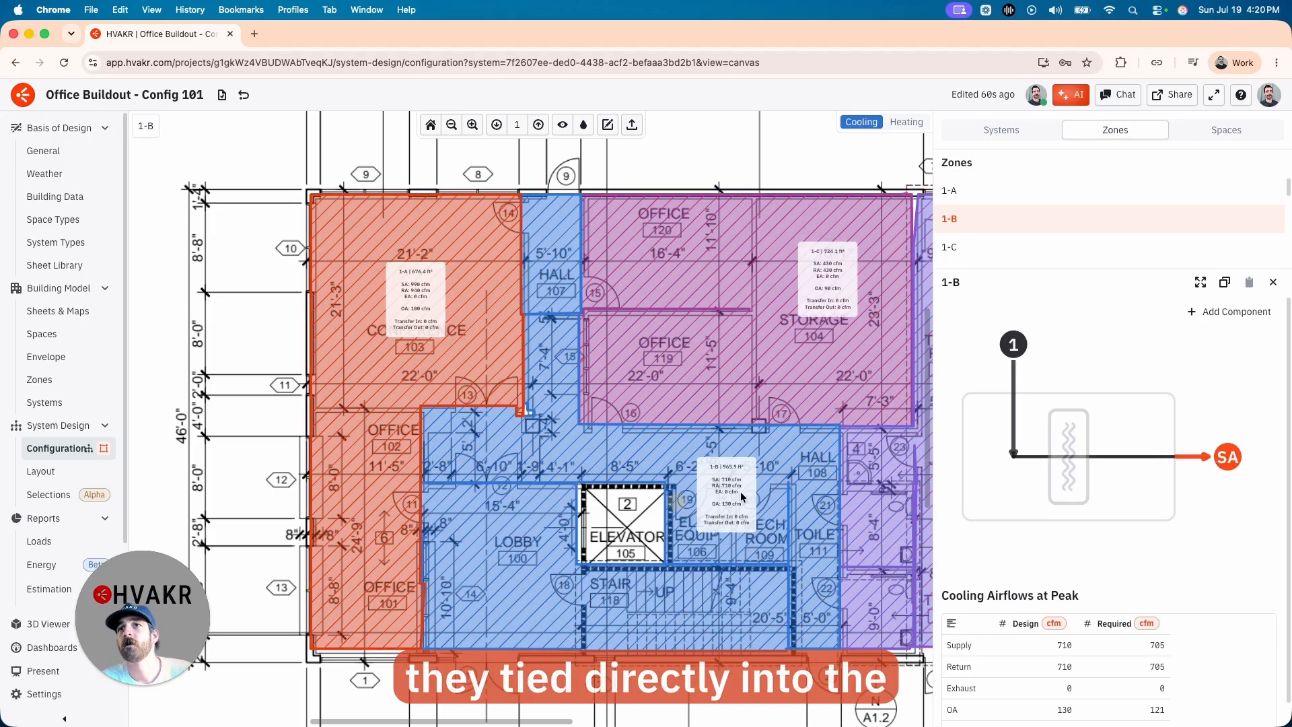
pyautogui.click(1205, 269)
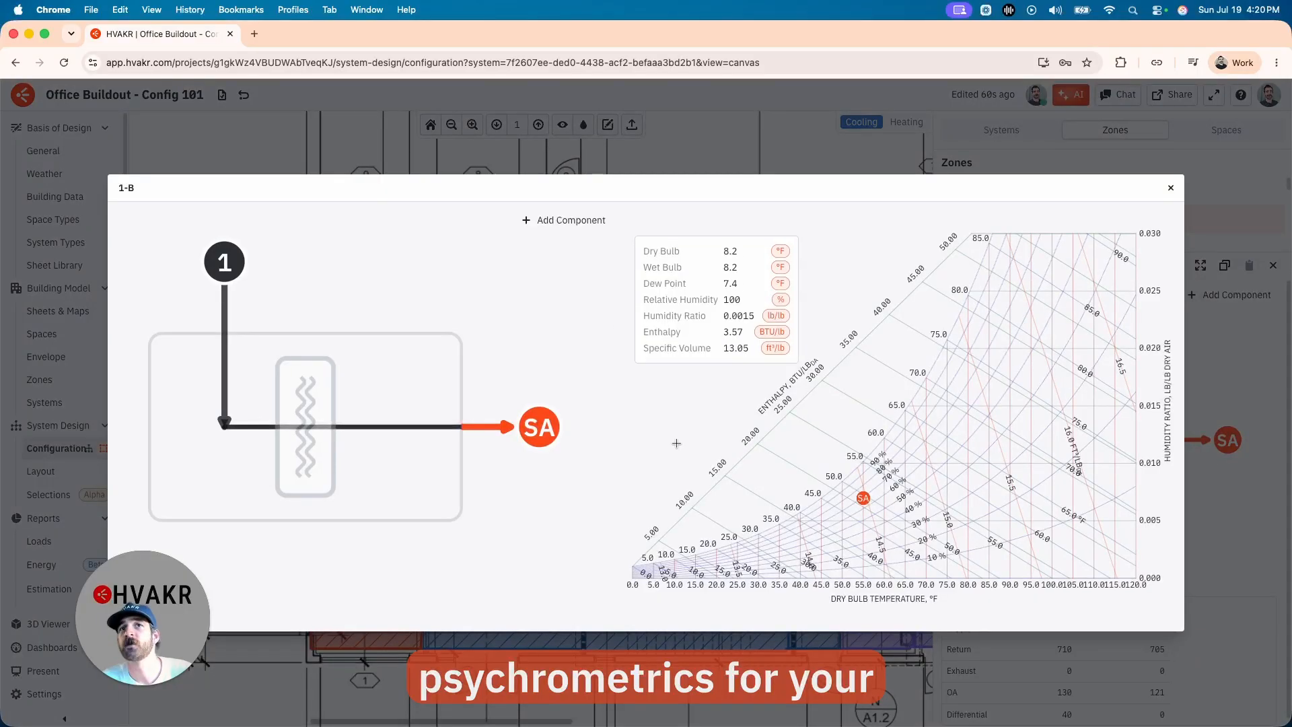
pyautogui.click(1173, 193)
# Show the systems on the floor plan, and inspect SYSTEM A's enlarged psychrometric chart and cooling coil loads
pyautogui.click(1001, 131)
pyautogui.click(700, 319)
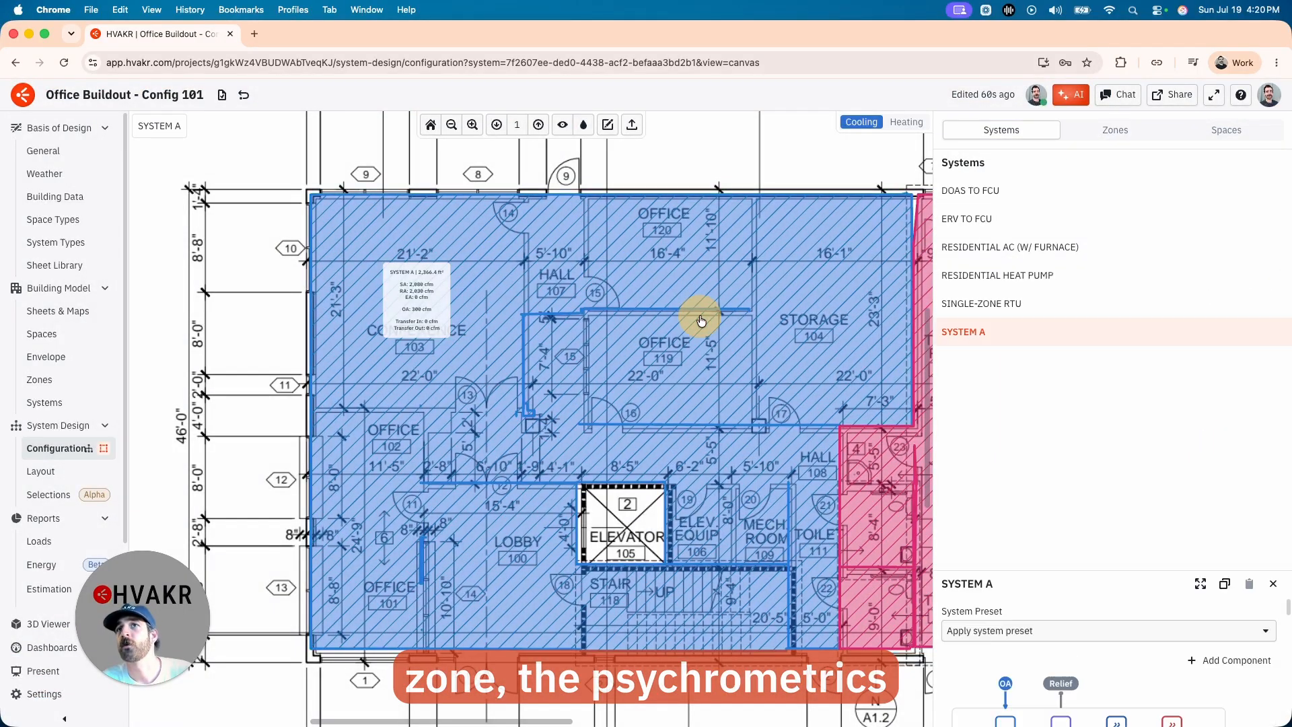
pyautogui.click(1200, 266)
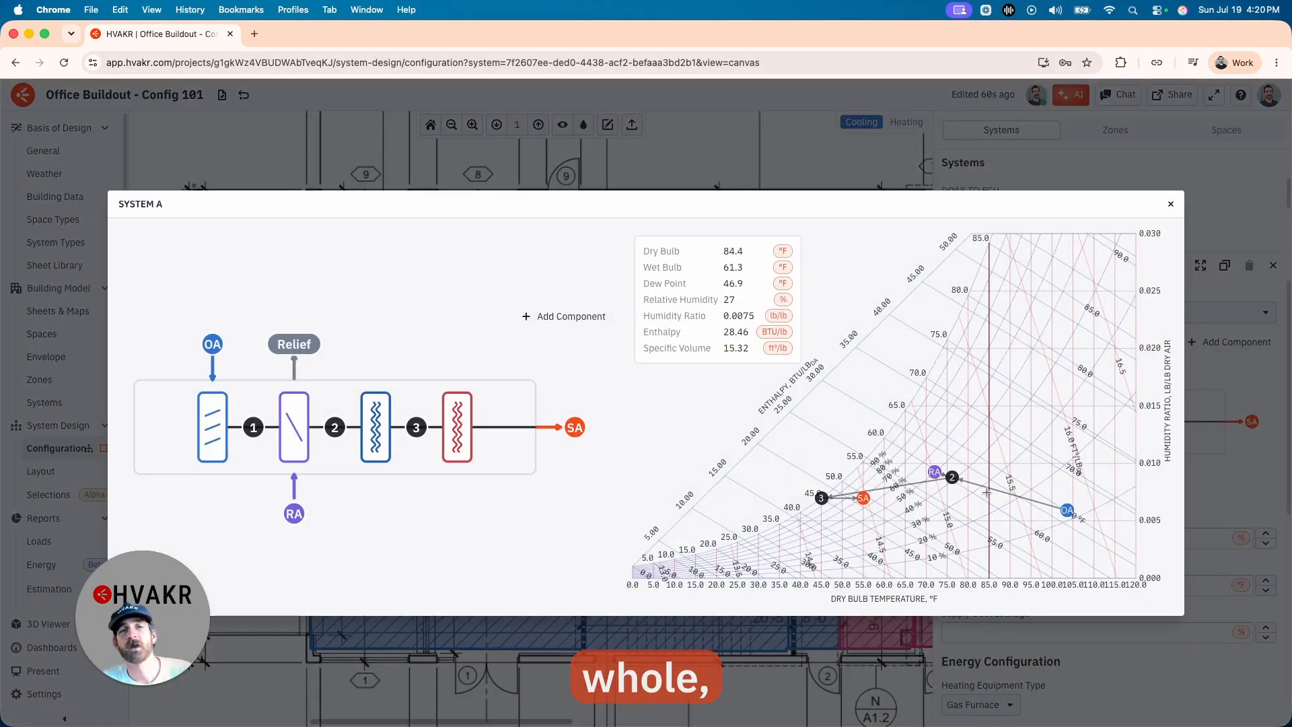
pyautogui.moveTo(936, 476)
pyautogui.moveTo(377, 429)
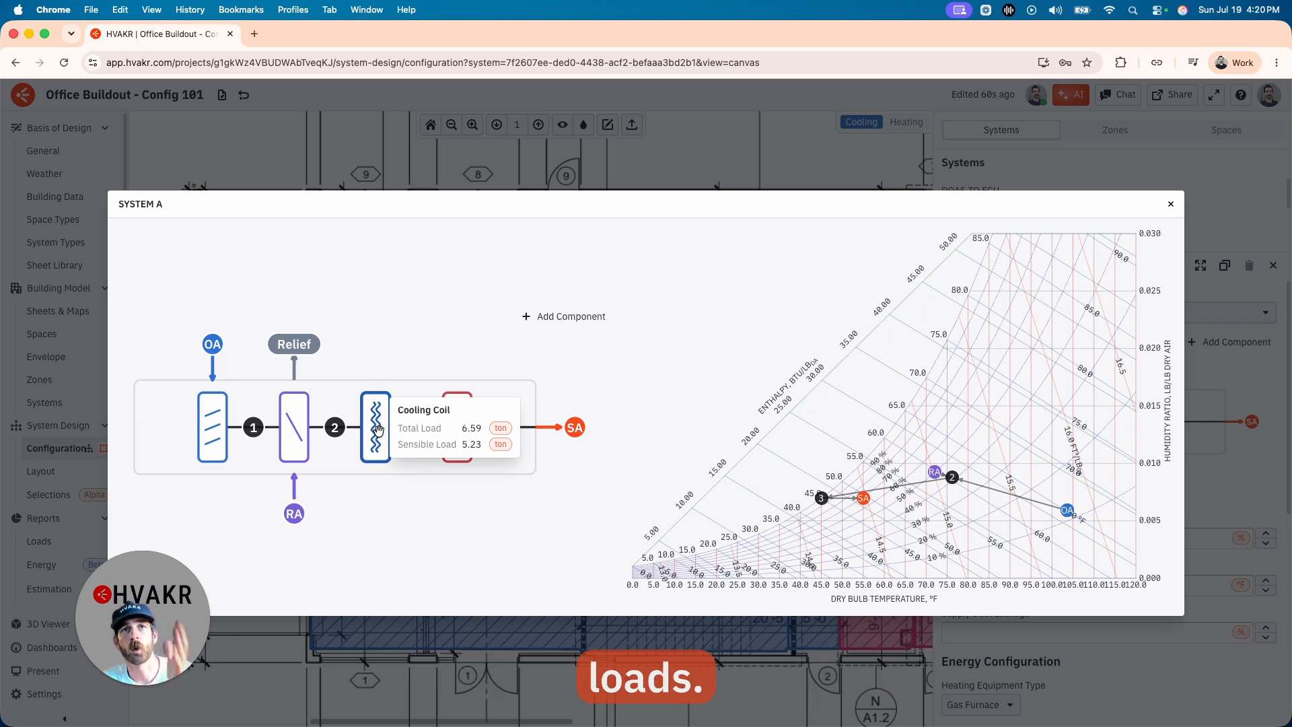
pyautogui.press('Escape')
# Show the system configuration diagram again, and return to the floor plan canvas view
pyautogui.click(88, 448)
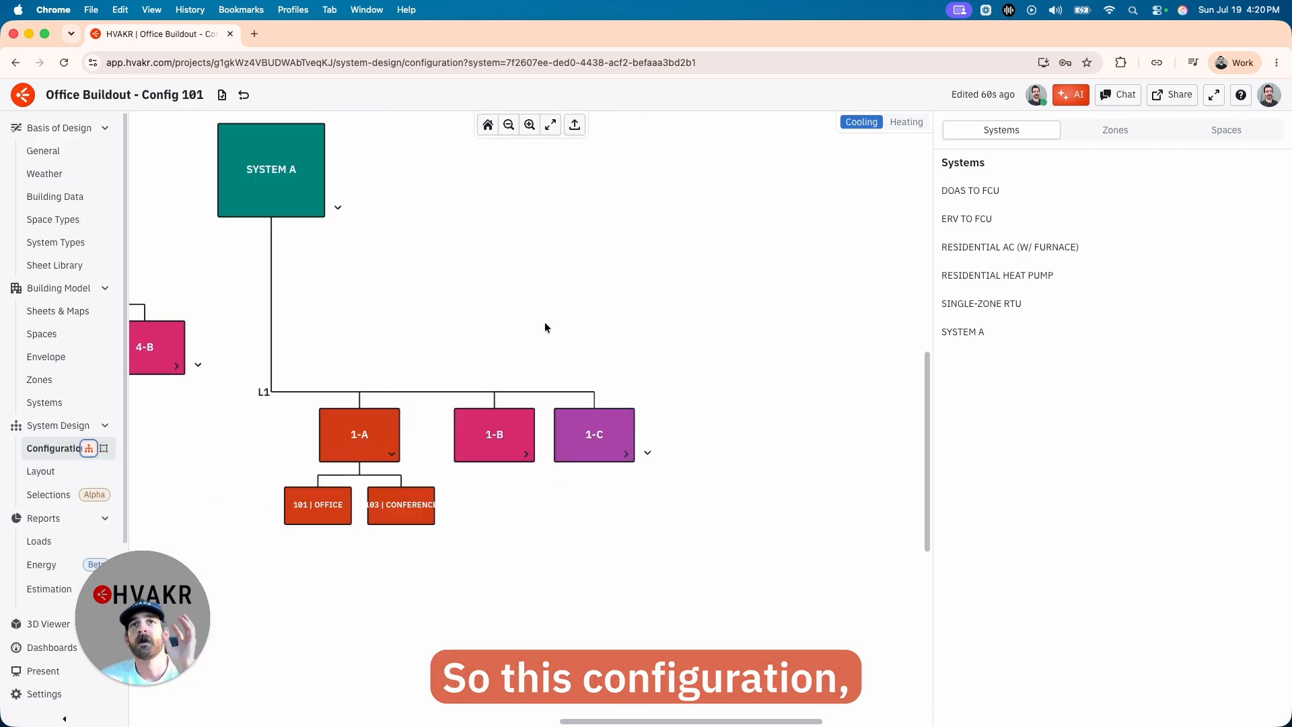
pyautogui.click(104, 448)
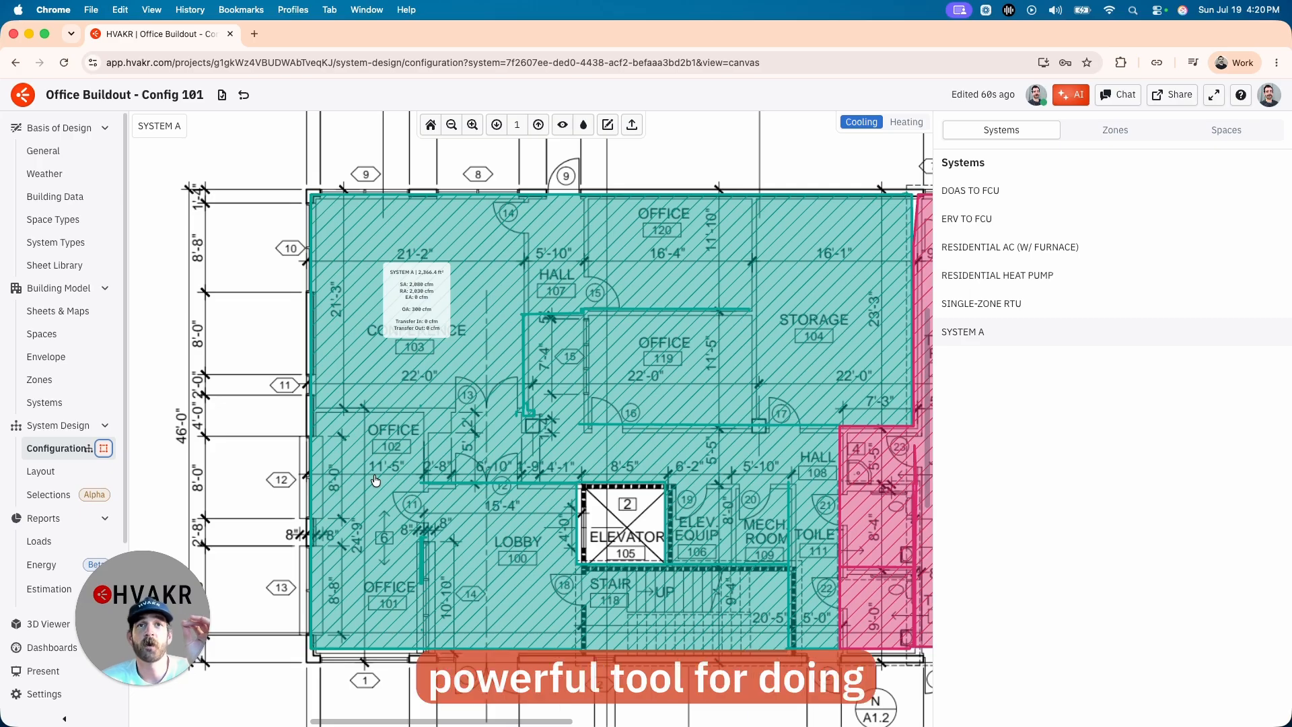